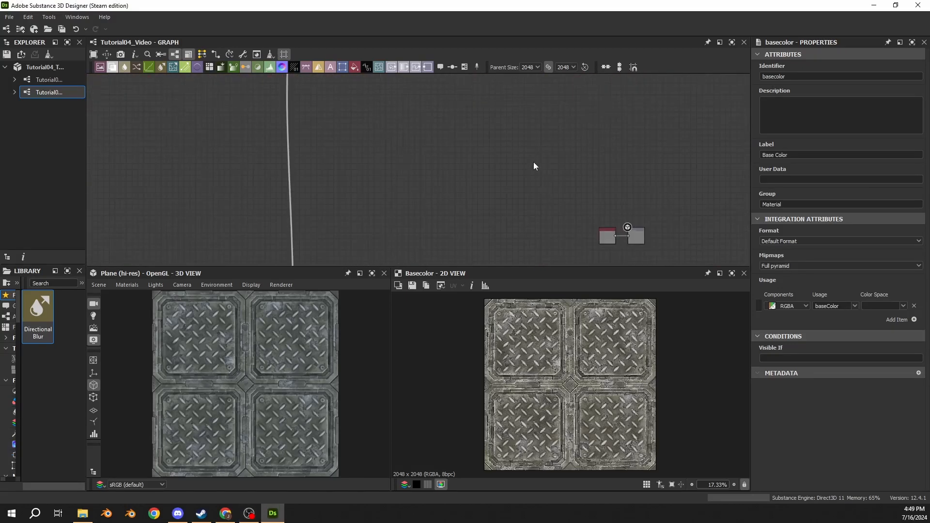
# - Move the Uniform Color node that feeds the Roughness output up so it sits above the output node
pyautogui.moveTo(534, 161); pyautogui.dragTo(500, 250, button='middle')
pyautogui.moveTo(559, 139); pyautogui.dragTo(550, 176, button='middle')
pyautogui.moveTo(577, 234); pyautogui.dragTo(568, 138, button='middle')
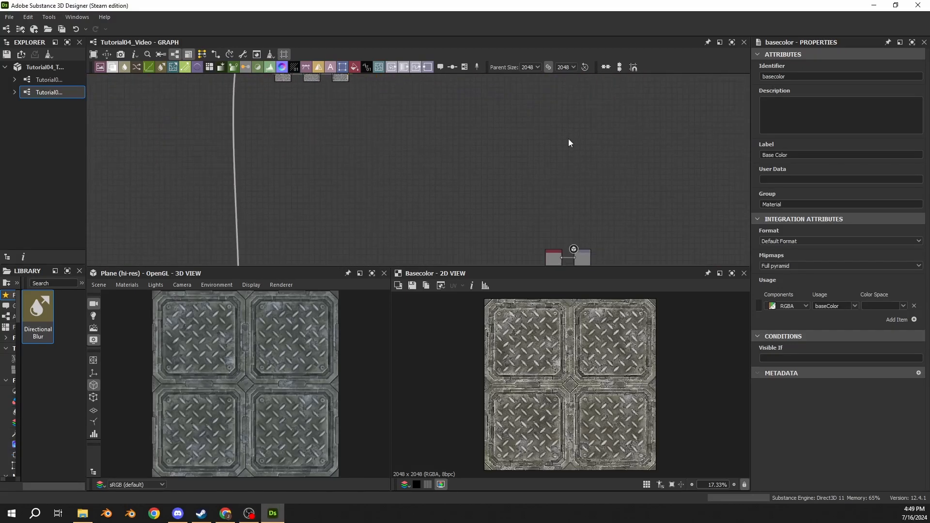
pyautogui.moveTo(571, 186); pyautogui.dragTo(555, 132, button='middle')
pyautogui.scroll(7, 565, 184)
pyautogui.moveTo(554, 219); pyautogui.dragTo(554, 123, button='middle')
pyautogui.scroll(-12, 619, 197)
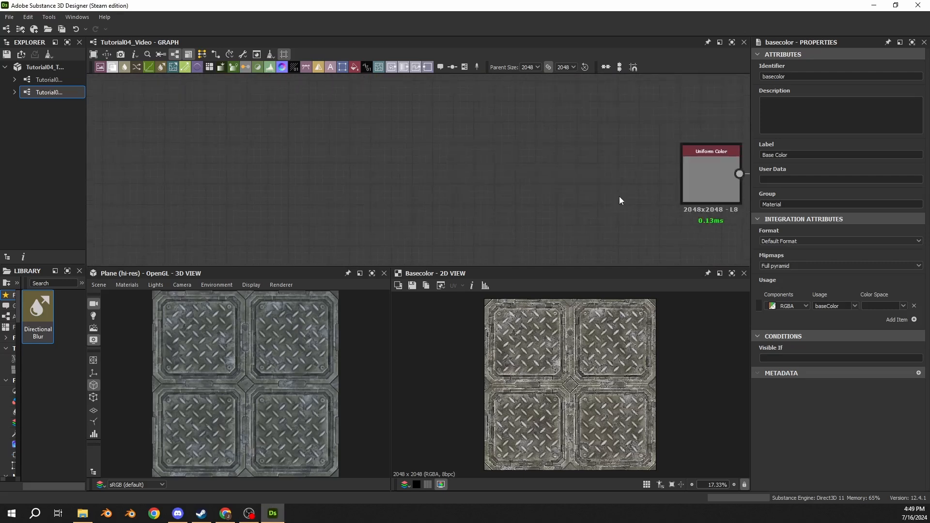
pyautogui.scroll(8, 625, 192)
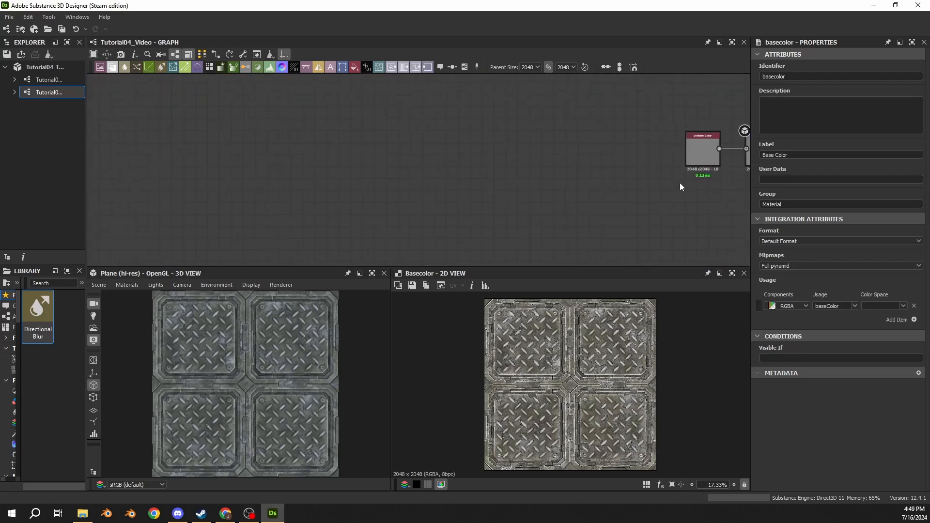
pyautogui.moveTo(707, 167); pyautogui.dragTo(518, 248, button='middle')
pyautogui.moveTo(532, 233); pyautogui.dragTo(528, 159)
# - Add a new Uniform Color node level with the Roughness output and connect it as the output's input
pyautogui.moveTo(433, 186); pyautogui.dragTo(524, 147, button='middle')
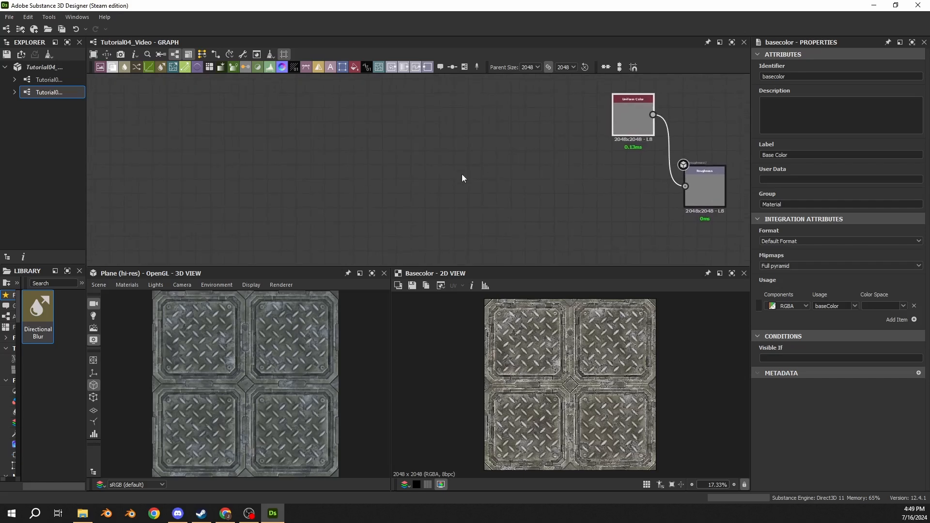
pyautogui.moveTo(358, 194); pyautogui.dragTo(400, 196, button='middle')
pyautogui.press('space')
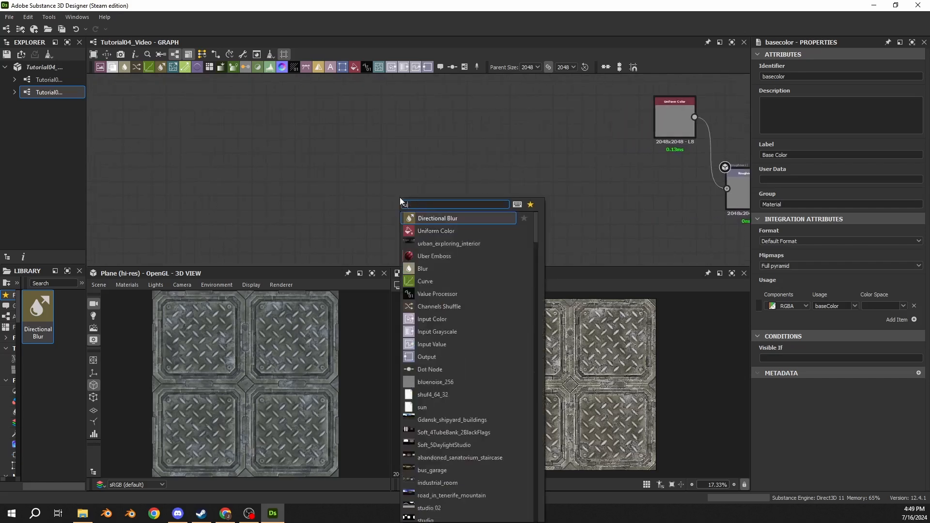
pyautogui.write('uni')
pyautogui.press('Return')
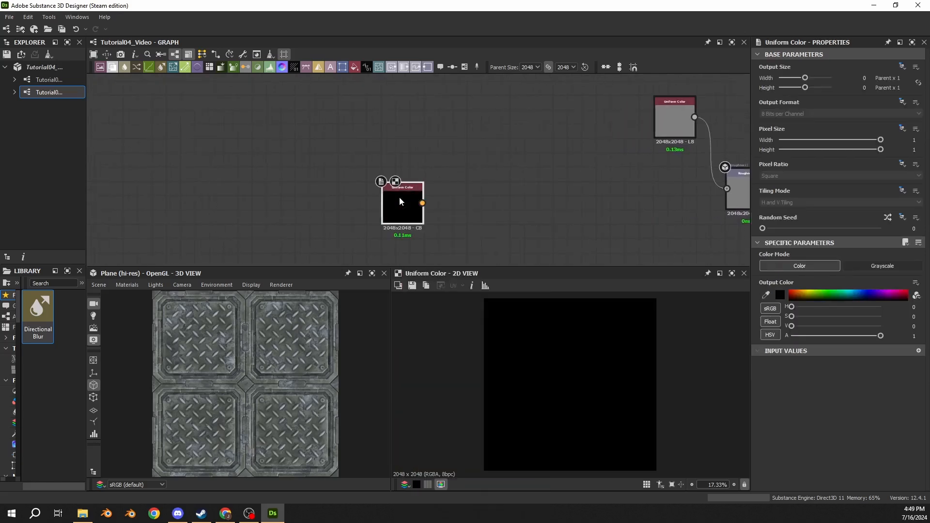
pyautogui.scroll(-3, 399, 198)
pyautogui.moveTo(407, 199); pyautogui.dragTo(553, 193)
pyautogui.moveTo(395, 210); pyautogui.dragTo(395, 203)
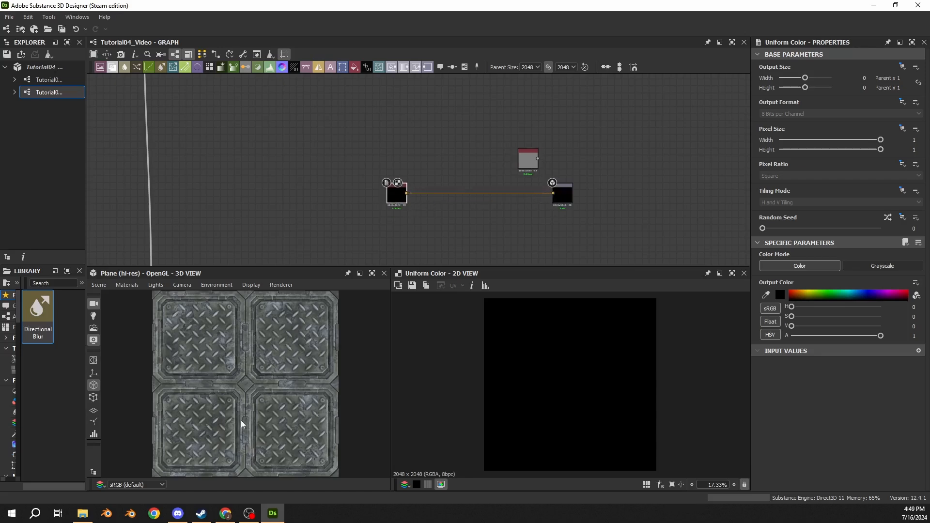
# - Set the new Uniform Color node to Grayscale and examine the surface's reflections at a low angle in the 3D view
pyautogui.click(881, 267)
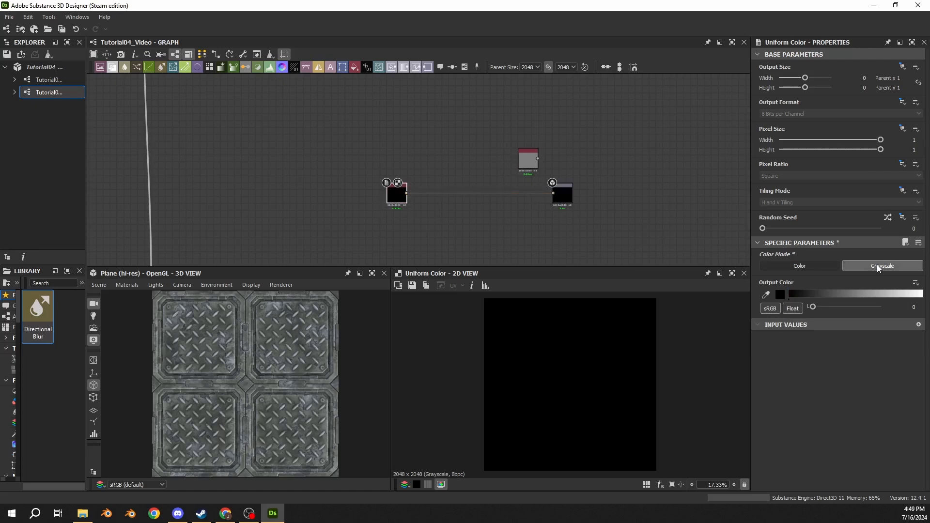
pyautogui.scroll(6, 569, 206)
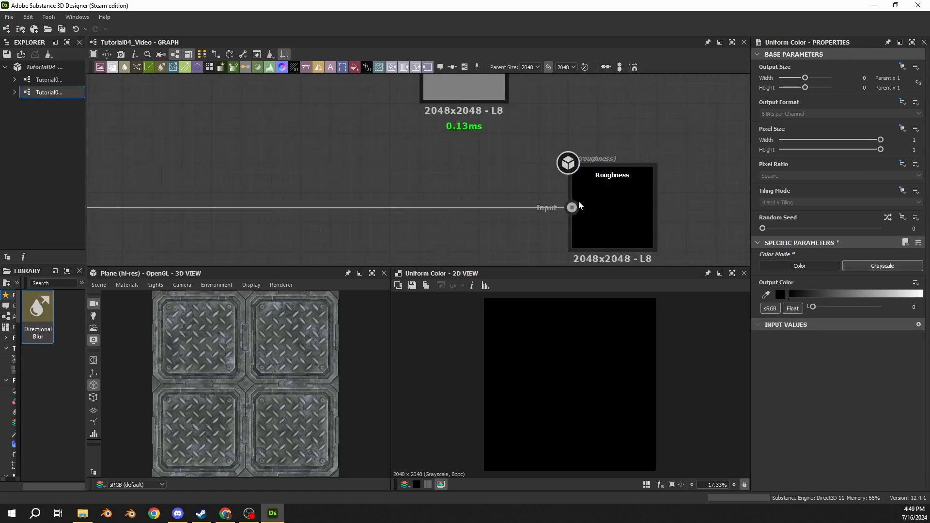
pyautogui.press('f')
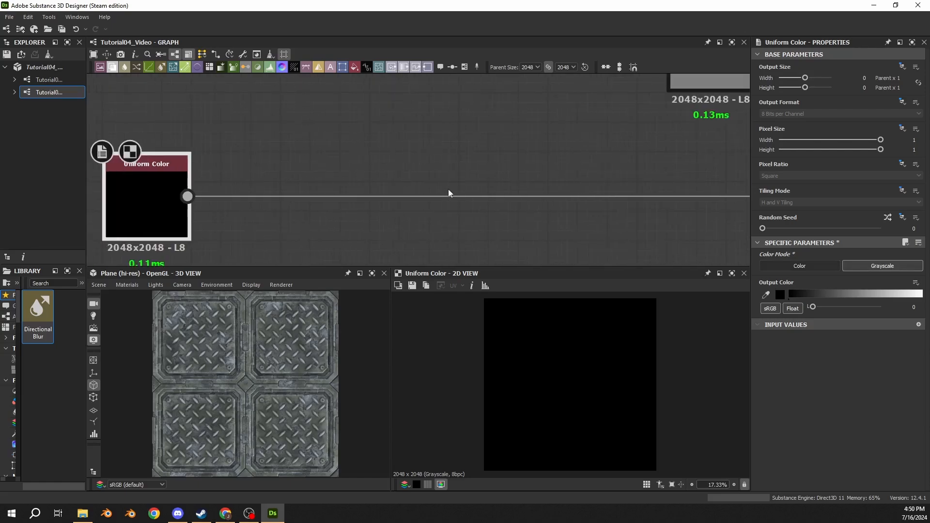
pyautogui.scroll(-3, 302, 206)
pyautogui.moveTo(295, 363); pyautogui.dragTo(104, 285)
pyautogui.scroll(5, 283, 374)
pyautogui.moveTo(283, 378); pyautogui.dragTo(202, 366)
# - Relocate the Uniform Color node to the start of the roughness row and insert a dot node on its link to the Roughness output
pyautogui.moveTo(257, 173); pyautogui.dragTo(580, 187, button='middle')
pyautogui.scroll(-6, 581, 188)
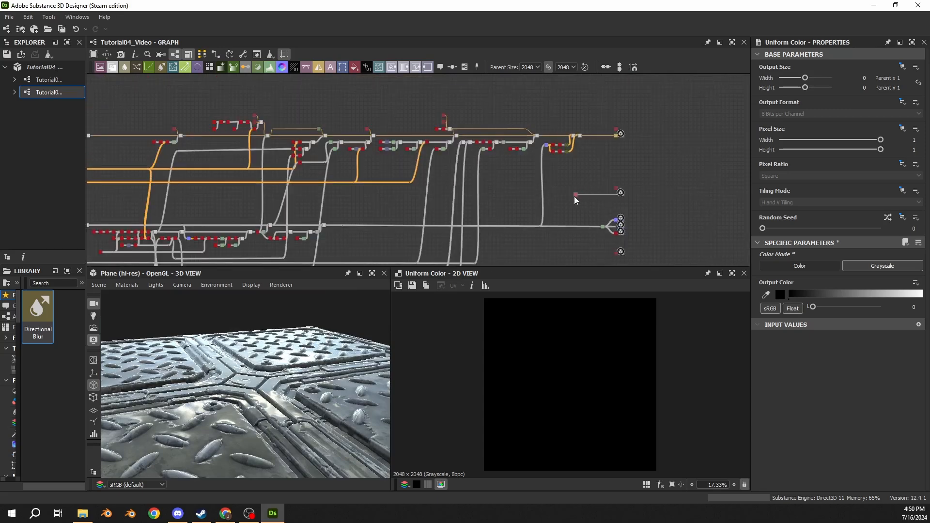
pyautogui.moveTo(249, 208); pyautogui.dragTo(360, 152, button='middle')
pyautogui.scroll(5, 278, 175)
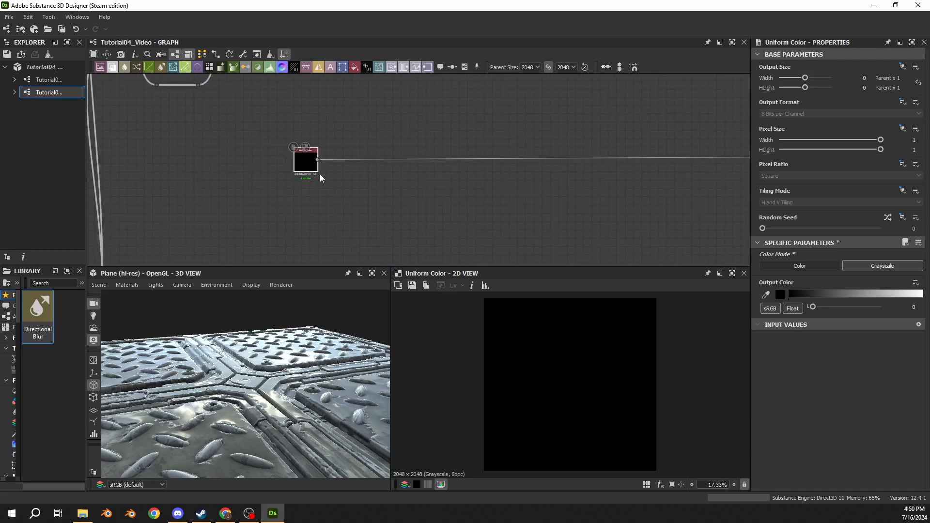
pyautogui.scroll(5, 309, 150)
pyautogui.moveTo(502, 136); pyautogui.dragTo(412, 131, button='middle')
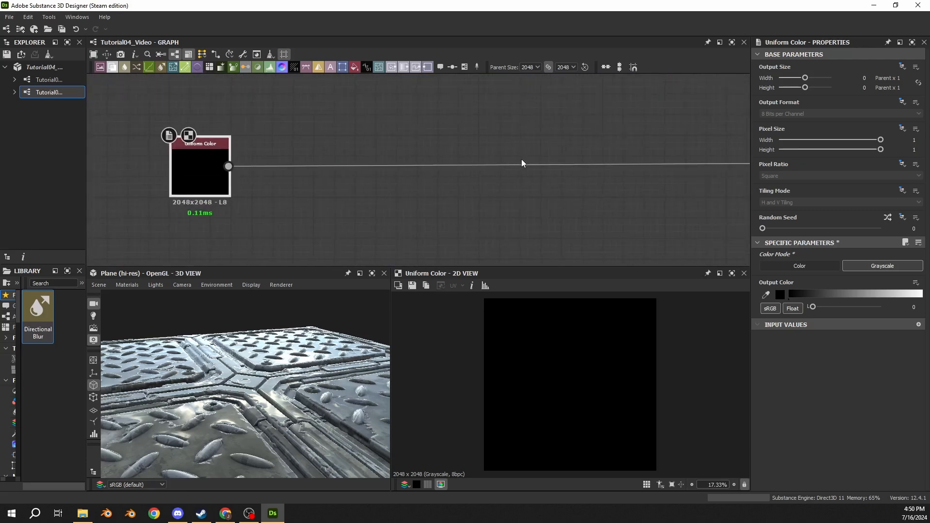
pyautogui.keyDown('alt'); pyautogui.click(551, 166); pyautogui.keyUp('alt')
pyautogui.moveTo(553, 165); pyautogui.dragTo(736, 167)
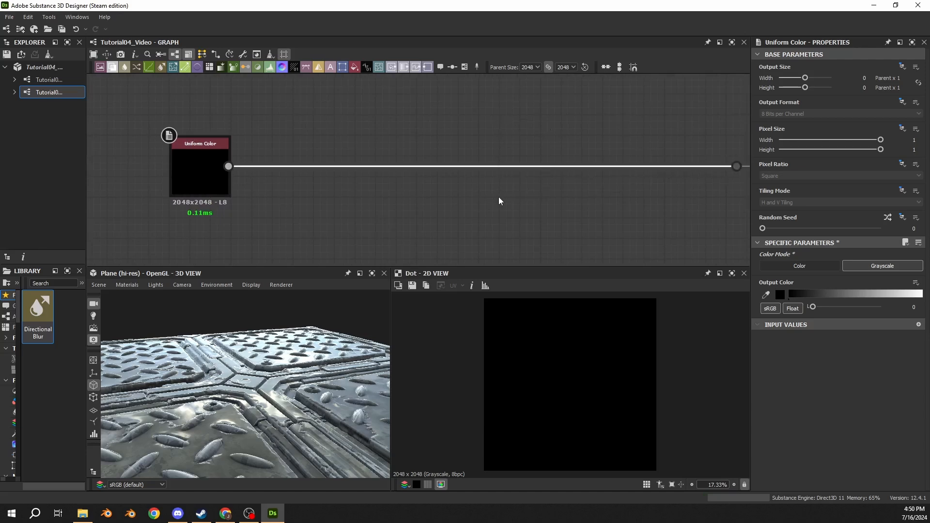
# - Insert a Blend node on the link between the Uniform Color node and the dot
pyautogui.press('space')
pyautogui.write('blend')
pyautogui.press('Return')
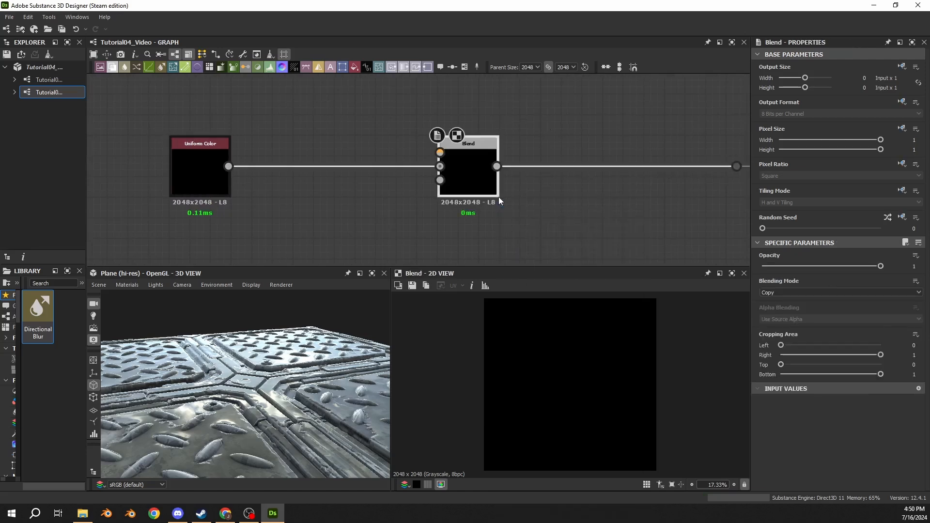
# - Set the Uniform Color node's output color to 0.4 and inspect the resulting roughness in the 2D and 3D views
pyautogui.click(217, 186)
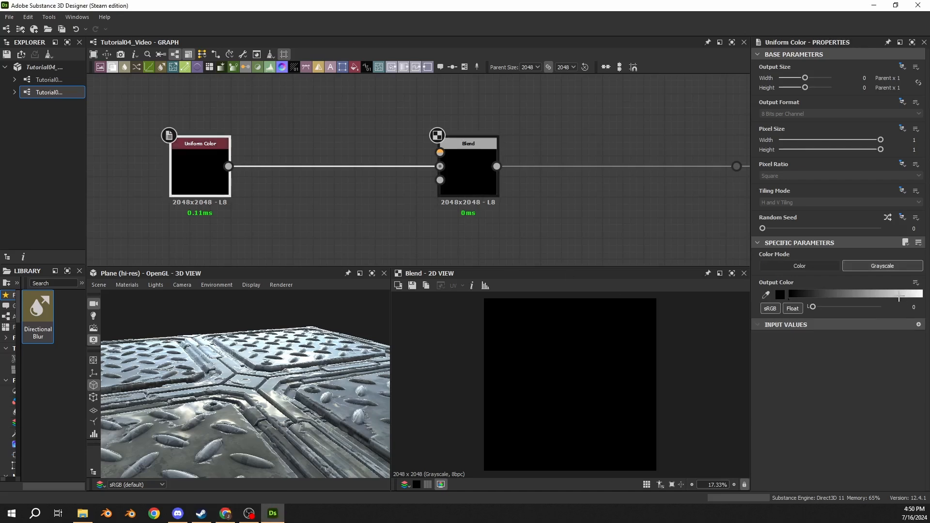
pyautogui.write('0.4')
pyautogui.press('Return')
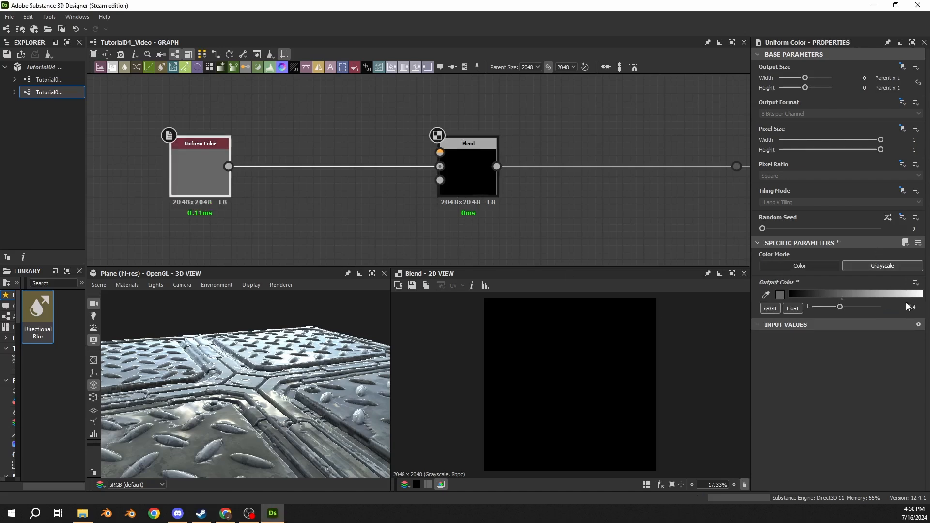
pyautogui.doubleClick(200, 170)
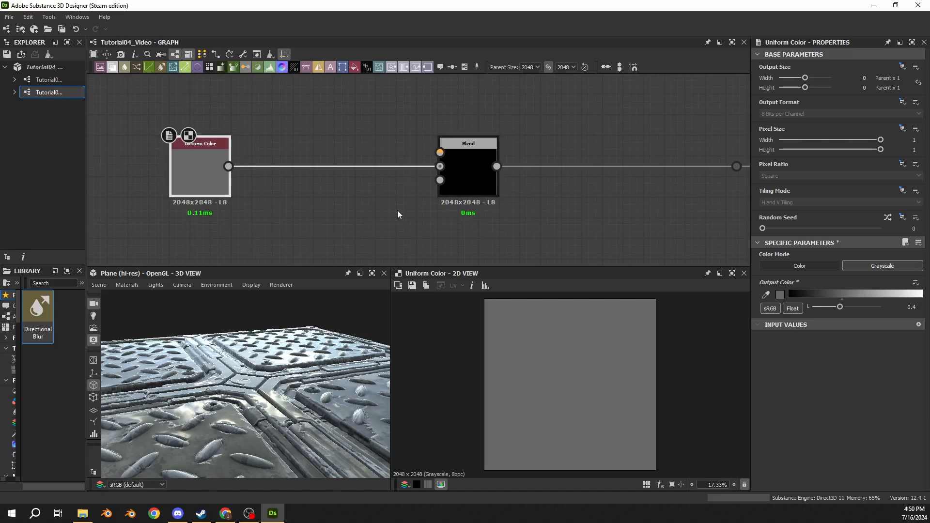
pyautogui.moveTo(198, 310); pyautogui.dragTo(186, 358)
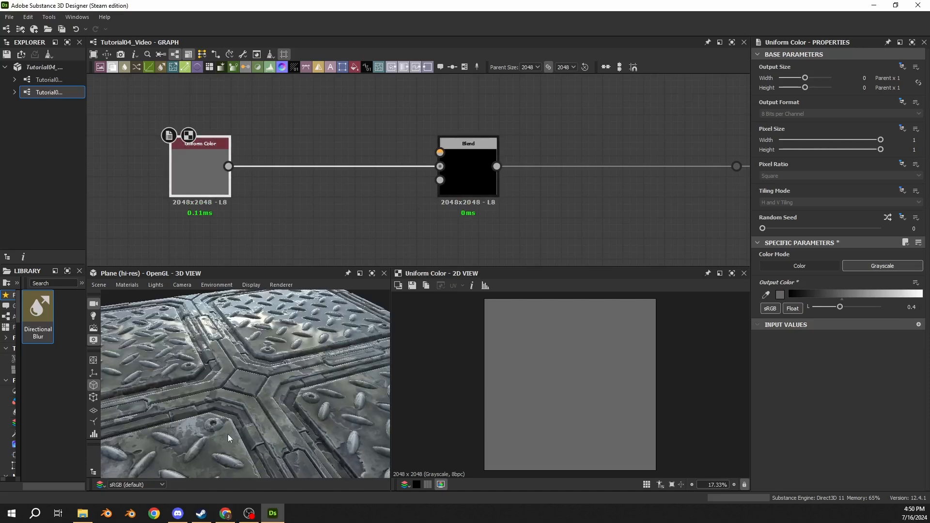
pyautogui.moveTo(244, 408); pyautogui.dragTo(198, 408)
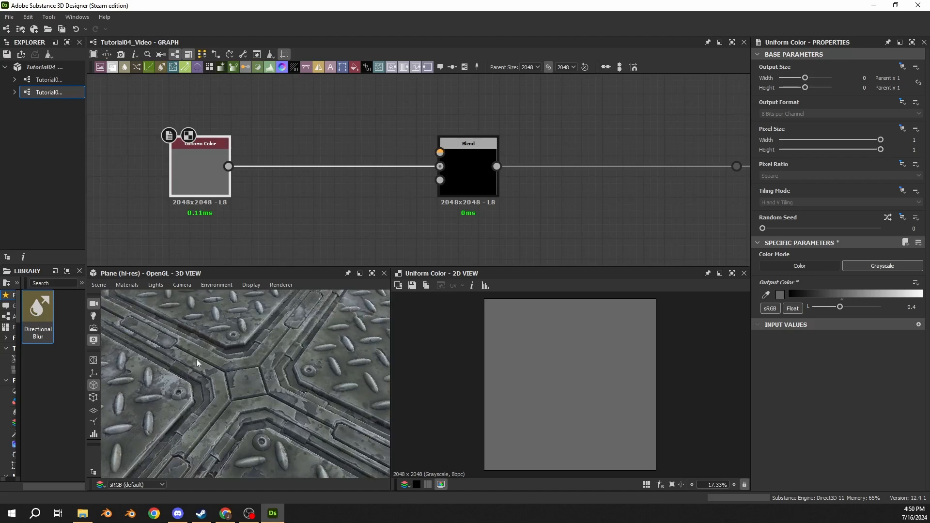
# - Move the Blend node and its dot along the roughness row to above the tread pattern nodes
pyautogui.scroll(-3, 494, 228)
pyautogui.moveTo(495, 228); pyautogui.dragTo(279, 223, button='middle')
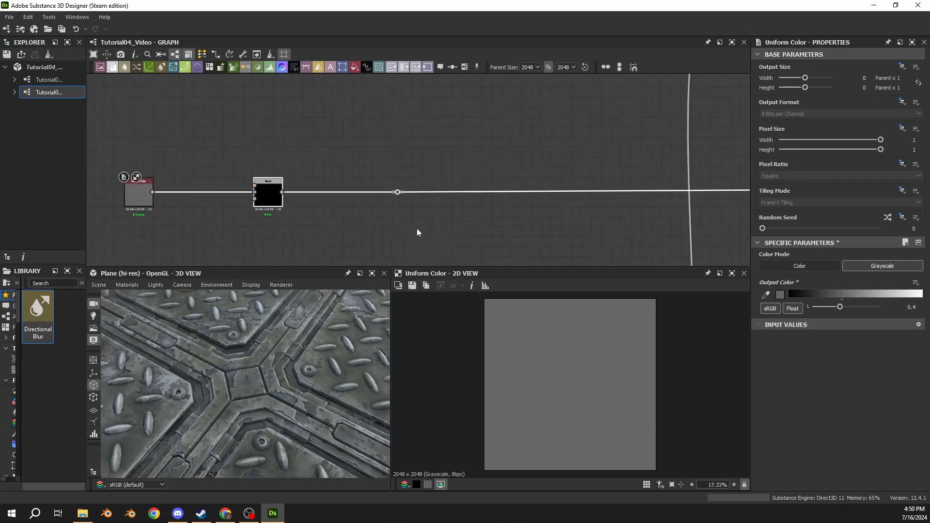
pyautogui.scroll(-3, 282, 206)
pyautogui.moveTo(281, 206); pyautogui.dragTo(458, 209)
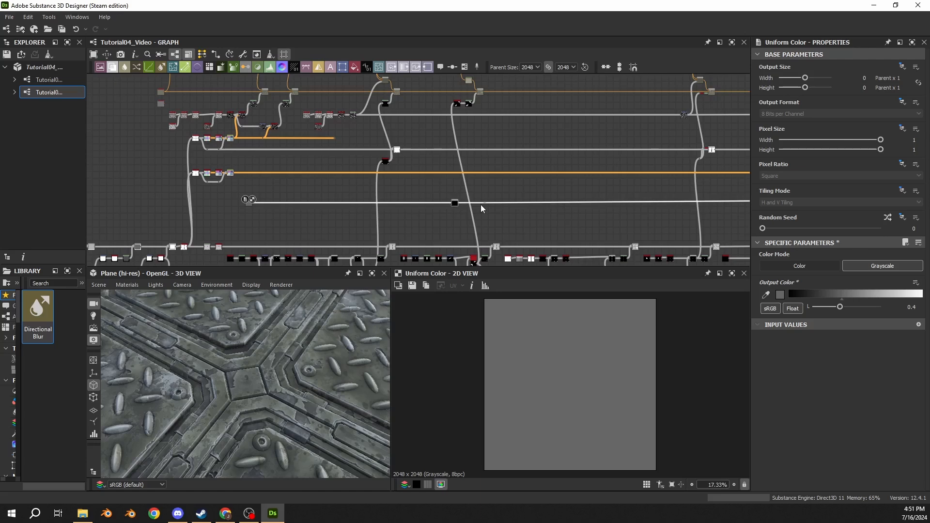
# - Preview the tread pattern's Tile Sampler and branch a Levels node off its output below the roughness row
pyautogui.scroll(5, 481, 209)
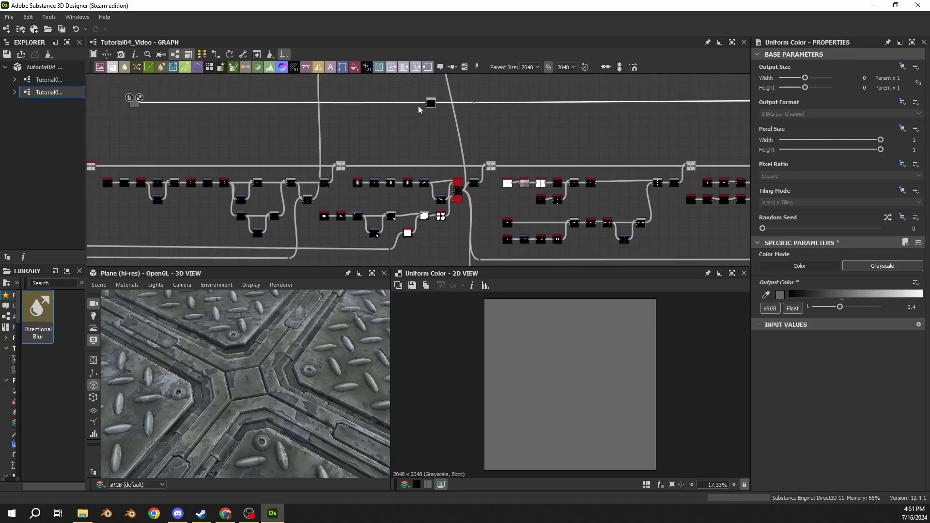
pyautogui.scroll(2, 461, 212)
pyautogui.doubleClick(457, 169)
pyautogui.scroll(-3, 426, 223)
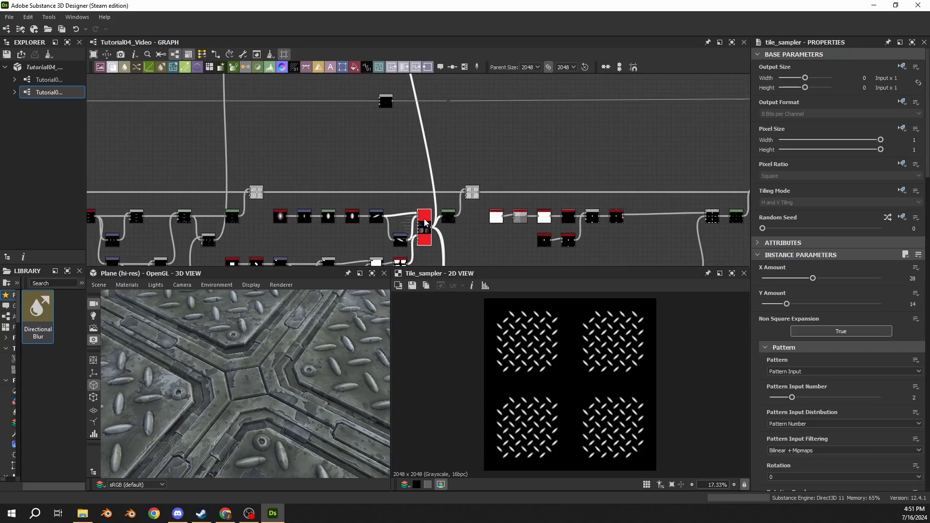
pyautogui.moveTo(439, 215); pyautogui.dragTo(442, 121)
pyautogui.write('levels')
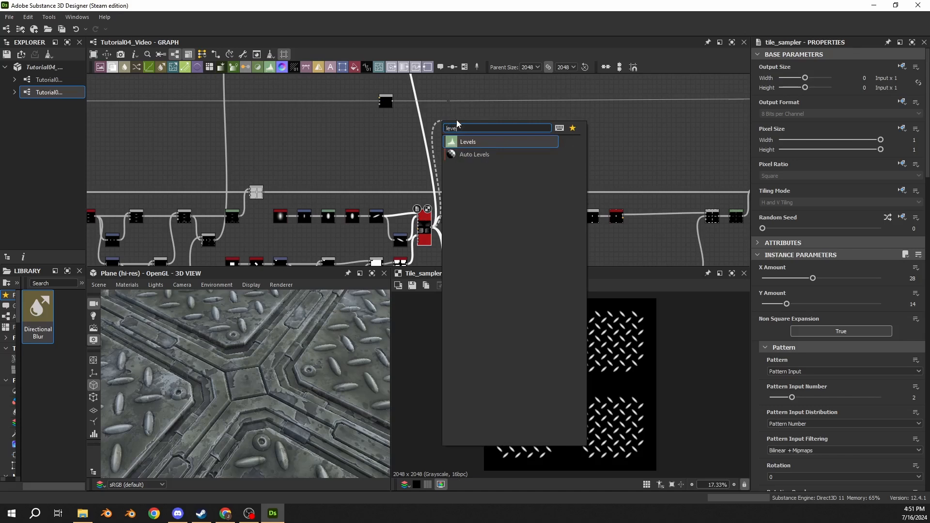
pyautogui.press('Return')
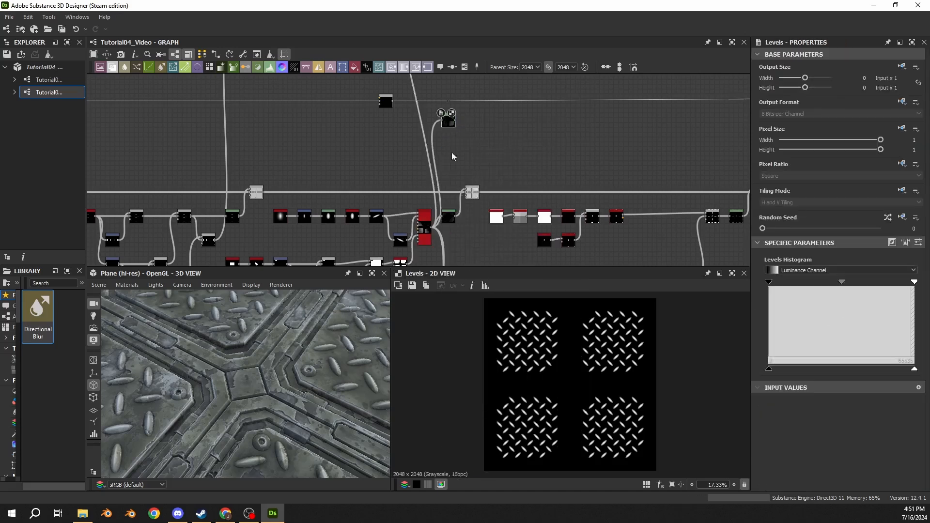
# - Arrange the Blend node beside the Levels node and connect the Levels output to the Blend's opacity input
pyautogui.scroll(3, 451, 152)
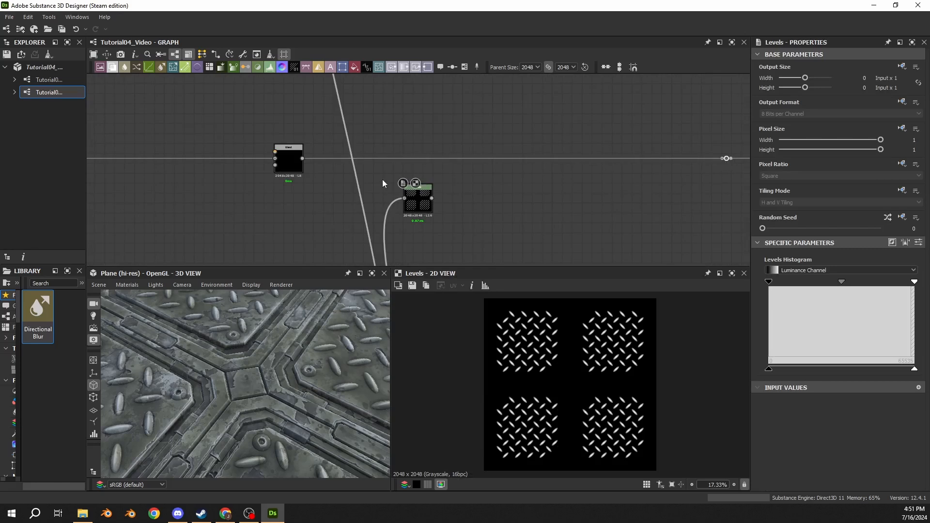
pyautogui.moveTo(289, 147); pyautogui.dragTo(378, 142)
pyautogui.moveTo(410, 196); pyautogui.dragTo(419, 196)
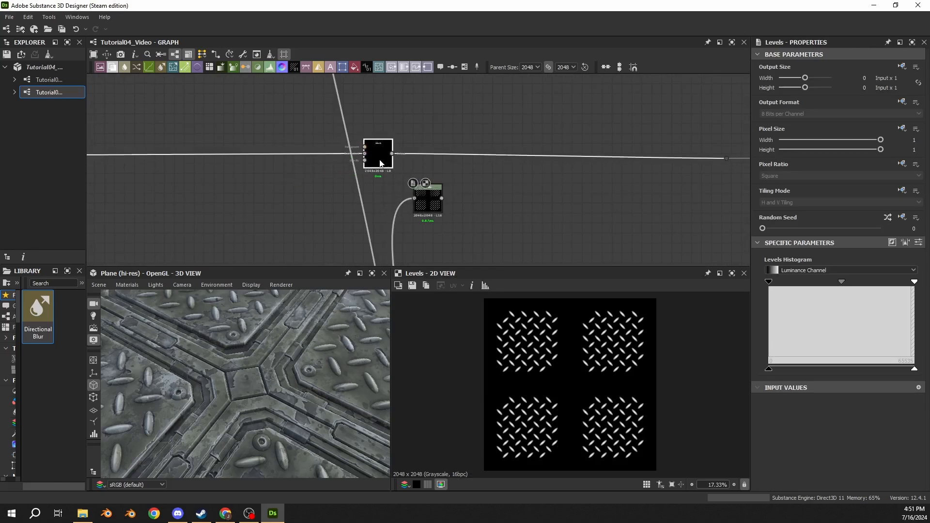
pyautogui.moveTo(385, 155); pyautogui.dragTo(384, 159)
pyautogui.moveTo(421, 200); pyautogui.dragTo(422, 209)
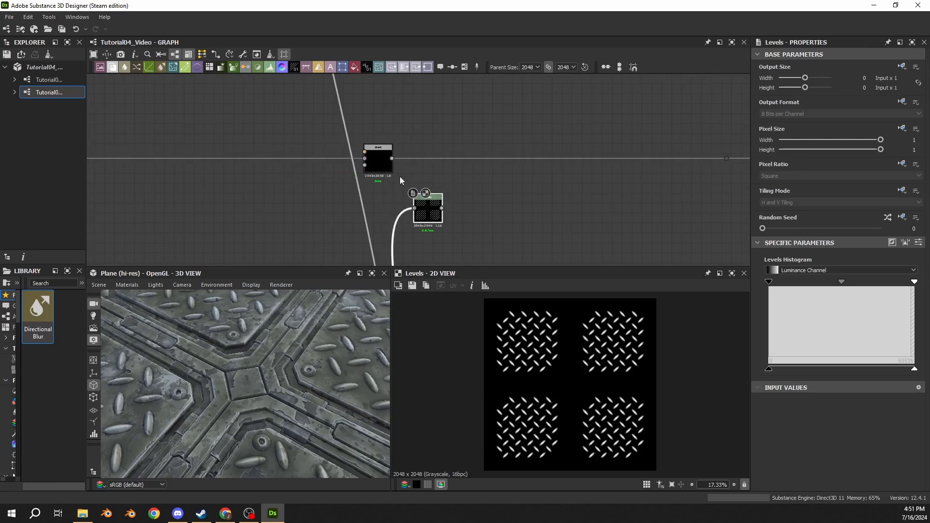
pyautogui.moveTo(386, 168); pyautogui.dragTo(481, 168)
pyautogui.moveTo(441, 208); pyautogui.dragTo(459, 165)
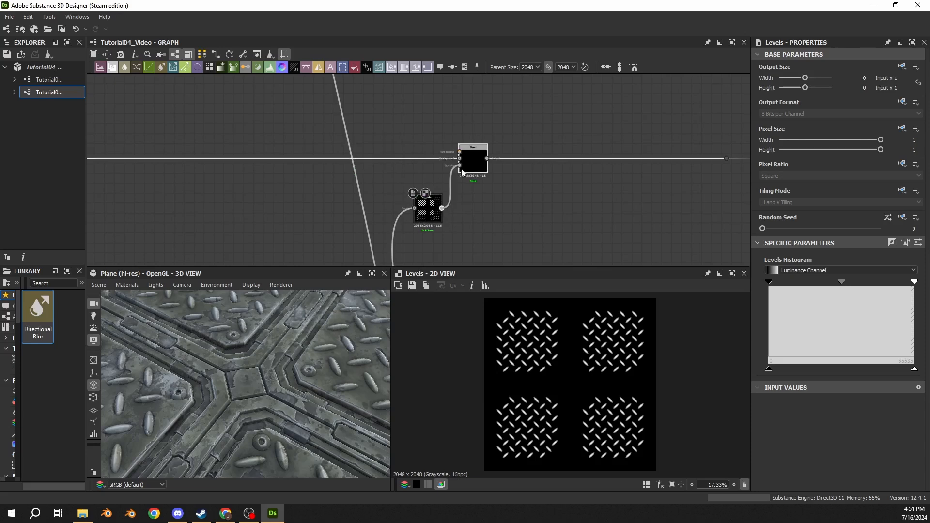
# - Feed the Blend node's foreground with a new grayscale Uniform Color node set to 1 and preview the blend
pyautogui.moveTo(416, 126); pyautogui.dragTo(416, 146, button='middle')
pyautogui.press('space')
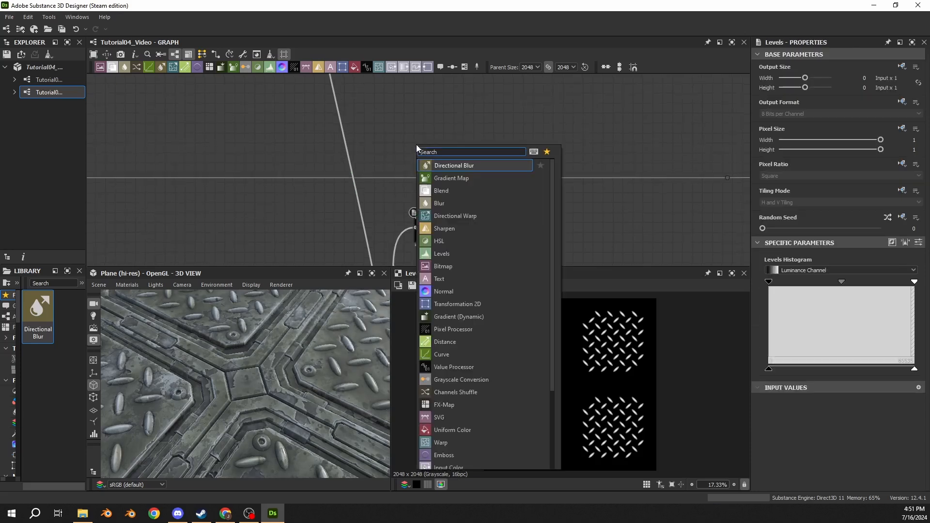
pyautogui.write('uni')
pyautogui.press('Return')
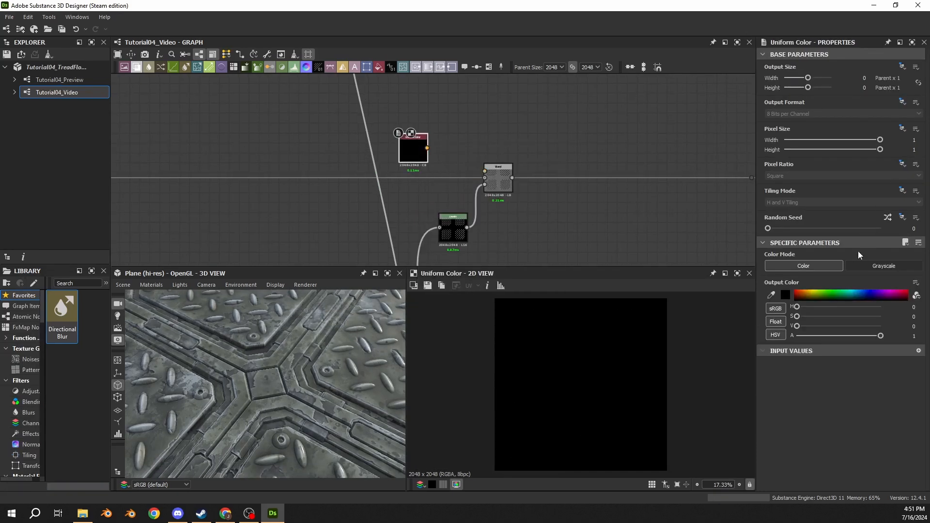
pyautogui.click(865, 266)
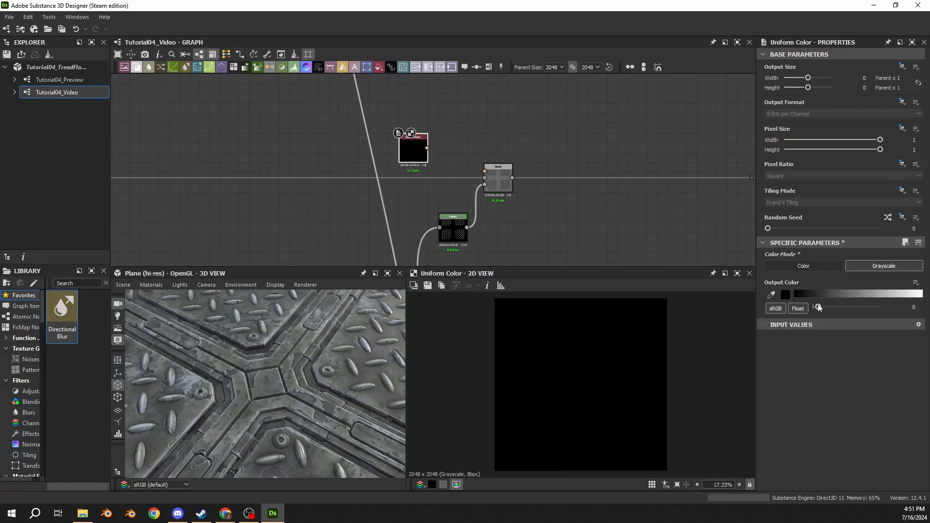
pyautogui.moveTo(818, 307); pyautogui.dragTo(880, 306)
pyautogui.moveTo(415, 149); pyautogui.dragTo(489, 171)
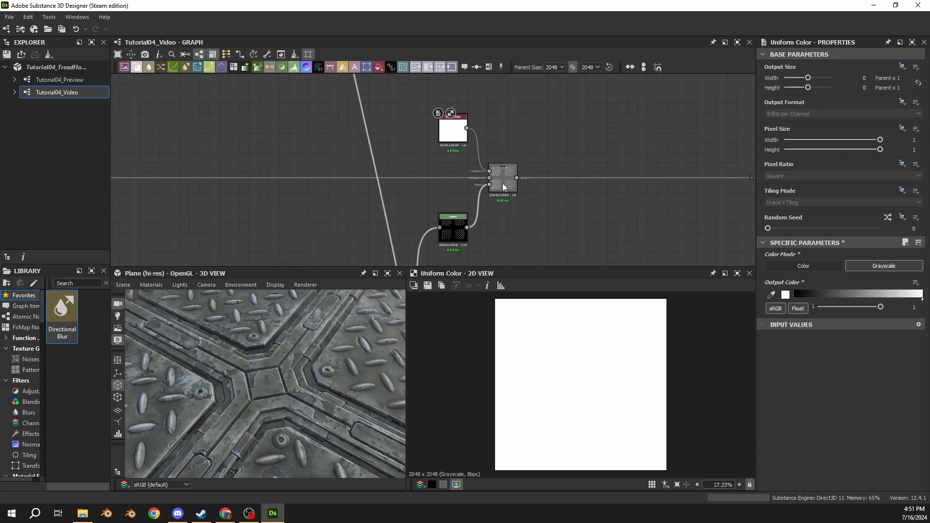
pyautogui.click(503, 185)
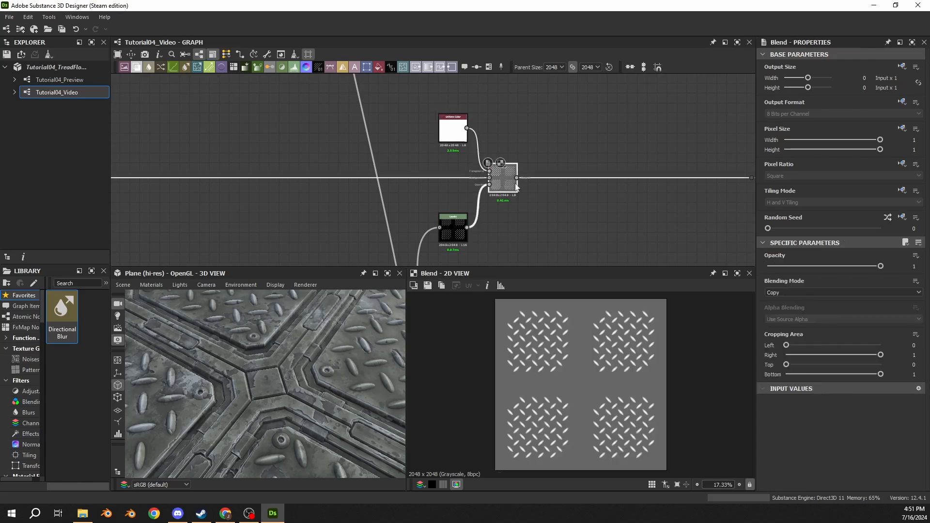
# - Set the blending mode of the tread Blend node on the roughness row to Subtract
pyautogui.click(781, 293)
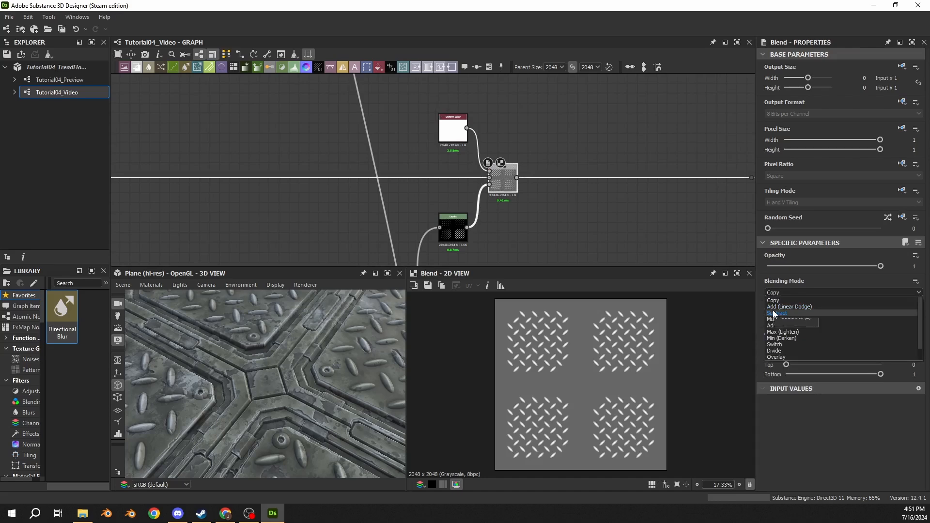
pyautogui.moveTo(503, 185)
pyautogui.mouseDown()
pyautogui.moveTo(503, 199)
pyautogui.moveTo(503, 186)
pyautogui.mouseUp()
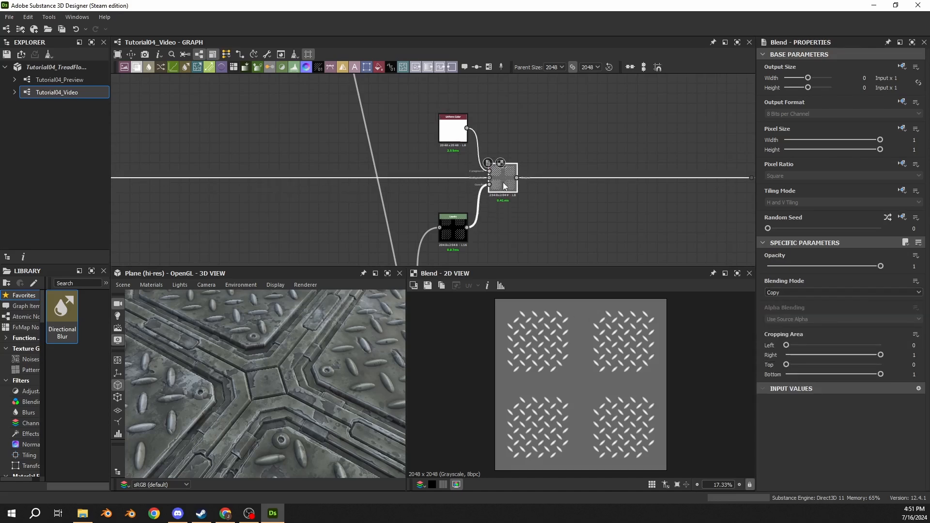
pyautogui.moveTo(356, 296); pyautogui.dragTo(395, 282)
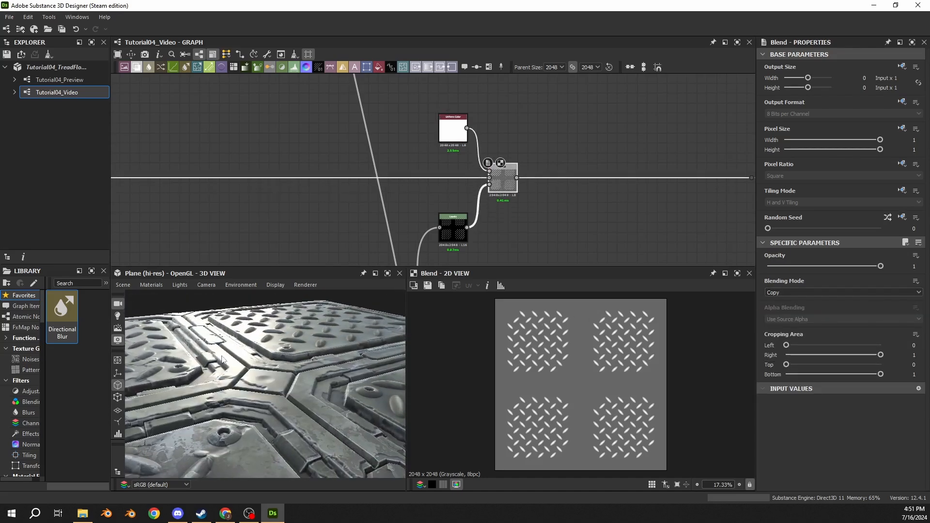
pyautogui.moveTo(222, 359); pyautogui.dragTo(327, 350)
pyautogui.scroll(8, 274, 353)
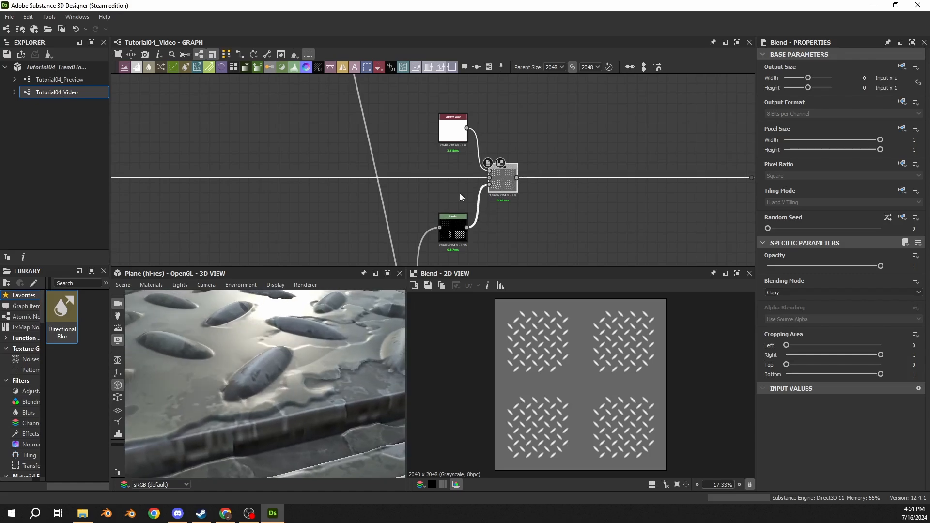
pyautogui.moveTo(447, 219); pyautogui.dragTo(481, 207, button='middle')
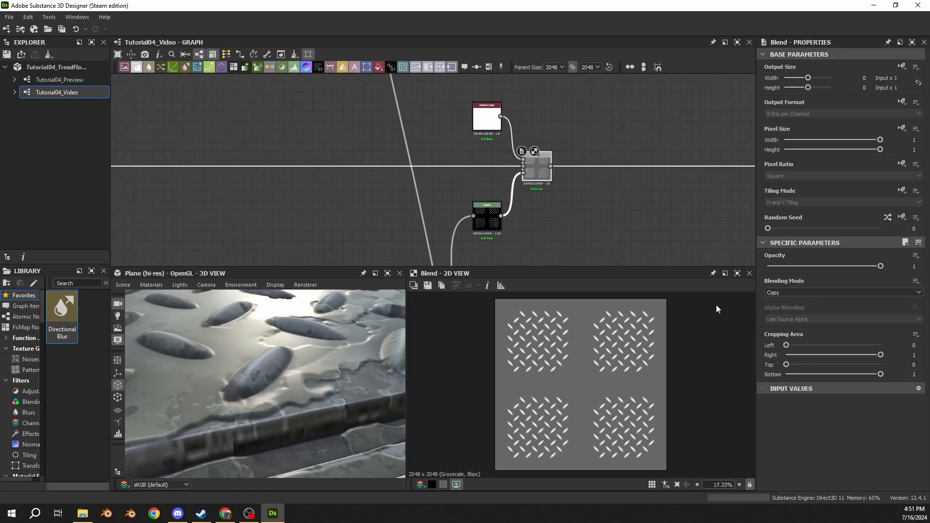
pyautogui.click(773, 294)
pyautogui.click(772, 295)
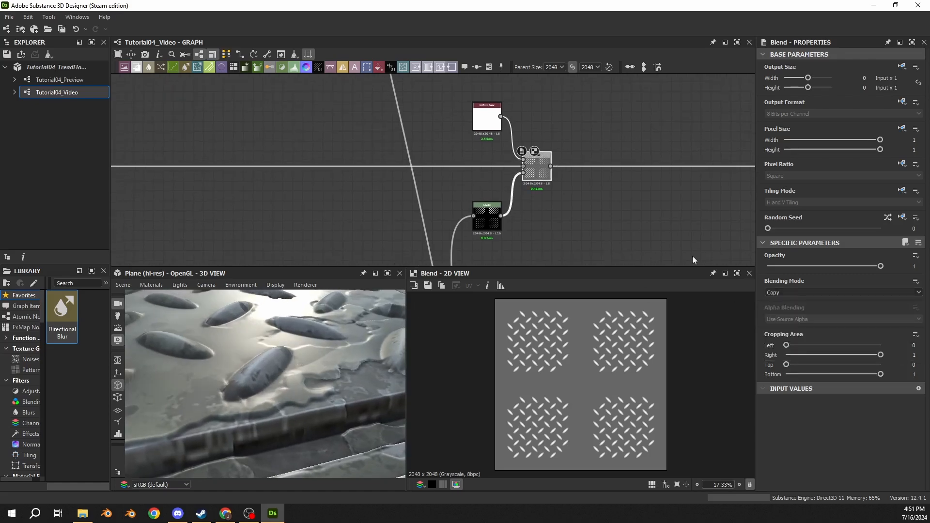
pyautogui.click(785, 289)
pyautogui.click(784, 289)
pyautogui.click(798, 295)
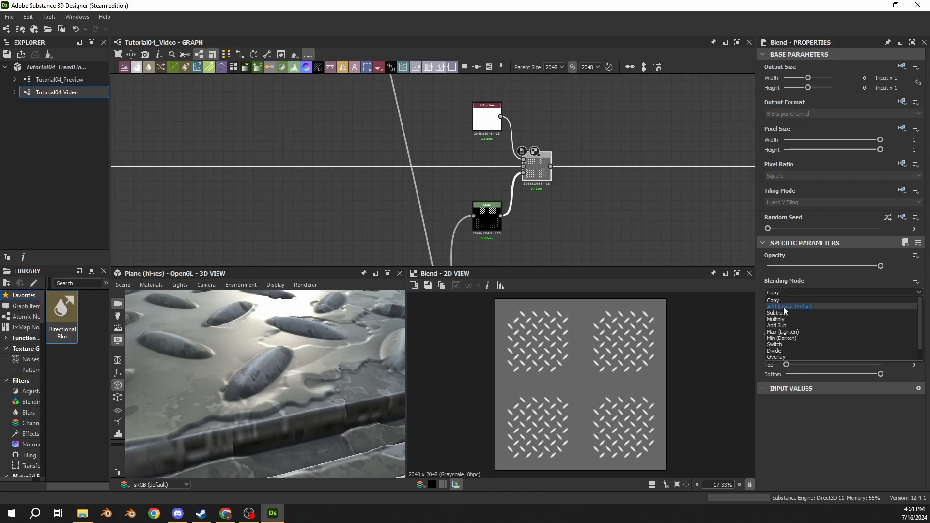
pyautogui.click(783, 312)
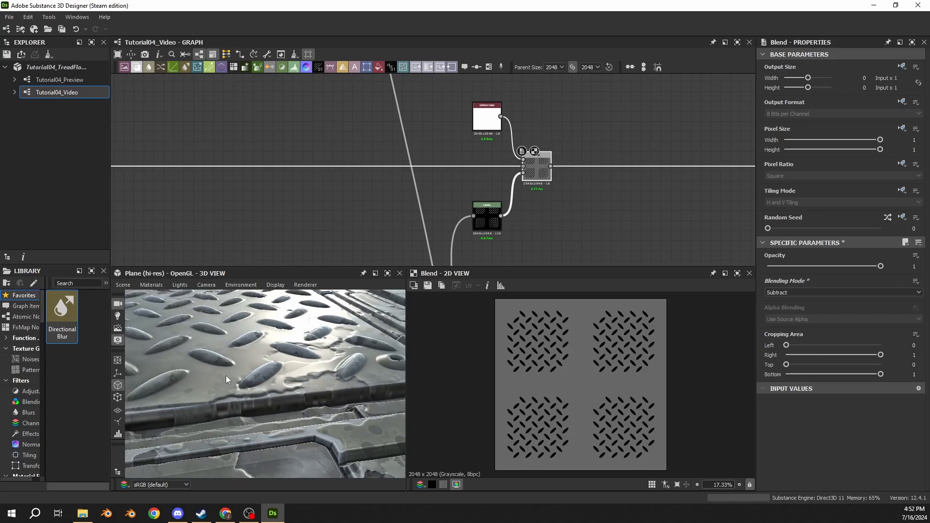
# - Preview the tread mask's Levels node up close and examine the raised treads' shine in the 3D view
pyautogui.moveTo(226, 376); pyautogui.dragTo(271, 361)
pyautogui.scroll(4, 480, 112)
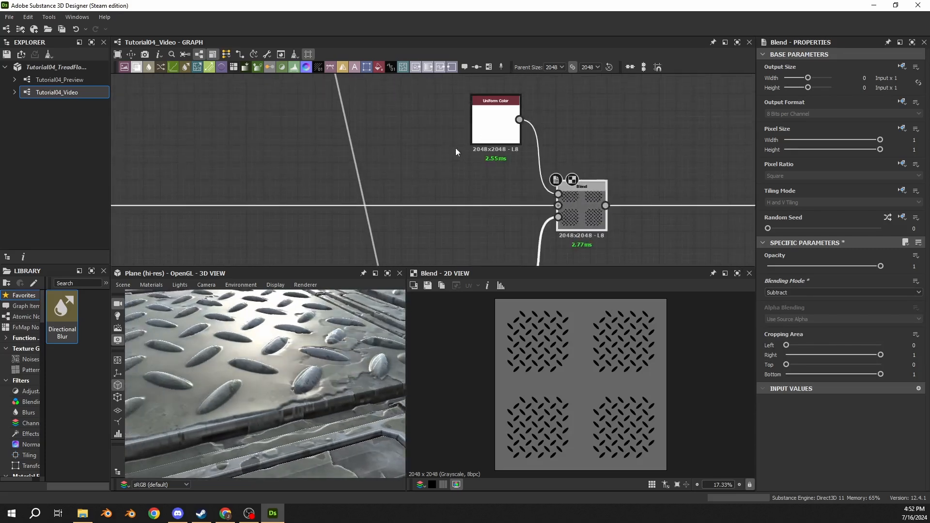
pyautogui.moveTo(455, 147); pyautogui.dragTo(483, 108, button='middle')
pyautogui.click(521, 243)
pyautogui.scroll(5, 599, 352)
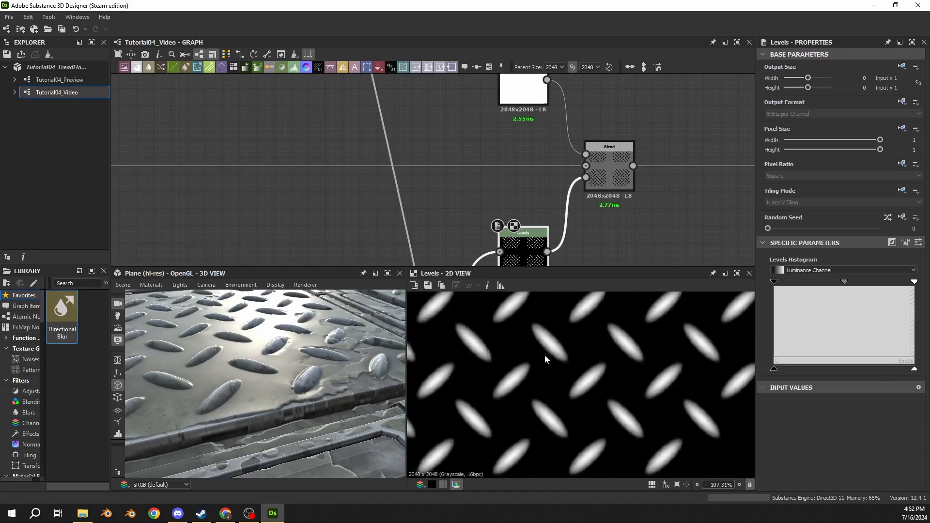
pyautogui.moveTo(272, 339); pyautogui.dragTo(220, 338)
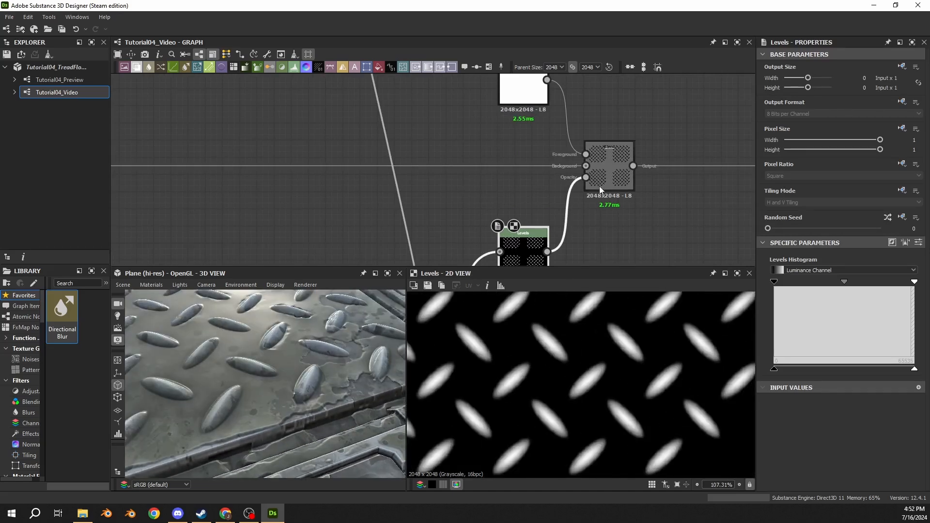
# - Try lowering the Subtract blend's opacity to 0.82
pyautogui.click(608, 170)
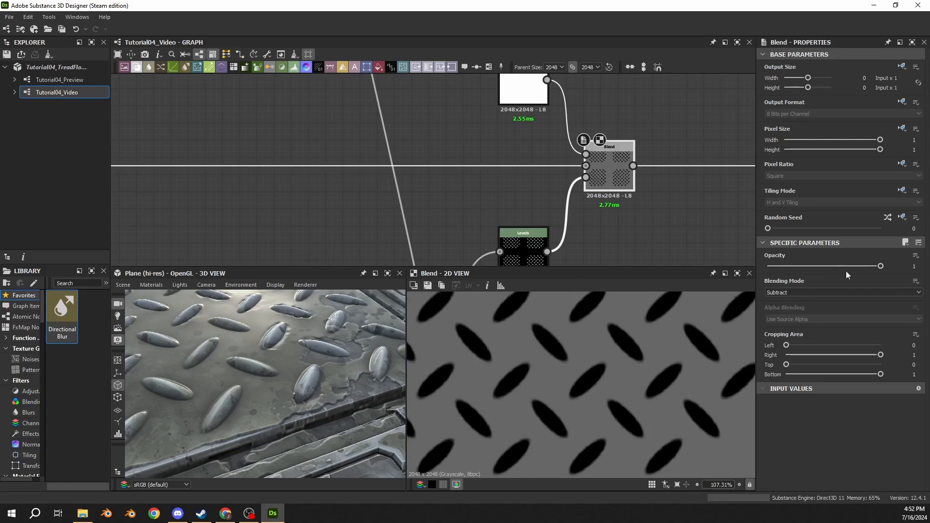
pyautogui.moveTo(878, 266); pyautogui.dragTo(860, 267)
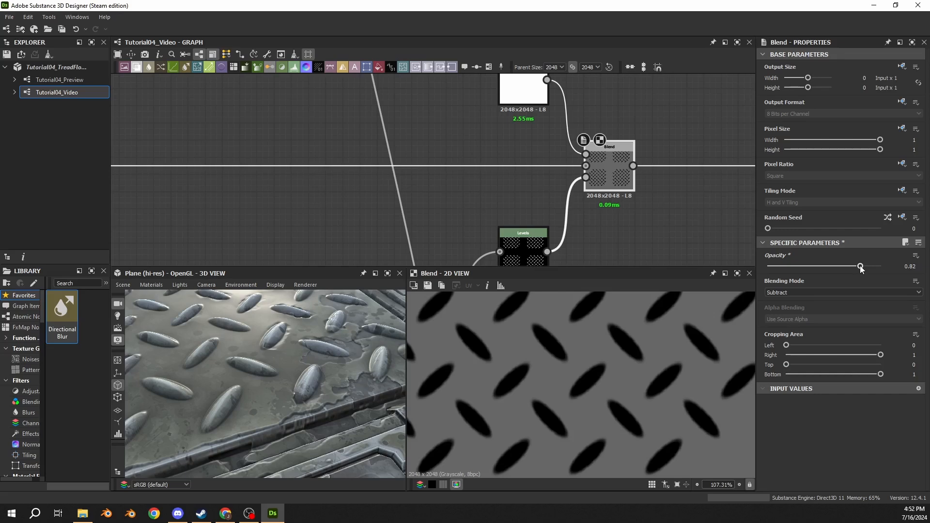
pyautogui.moveTo(860, 267); pyautogui.dragTo(894, 276)
# - Set Level Out High to 0.075 on the tread mask's Levels node and inspect the resulting blend
pyautogui.moveTo(696, 213); pyautogui.dragTo(664, 144, button='middle')
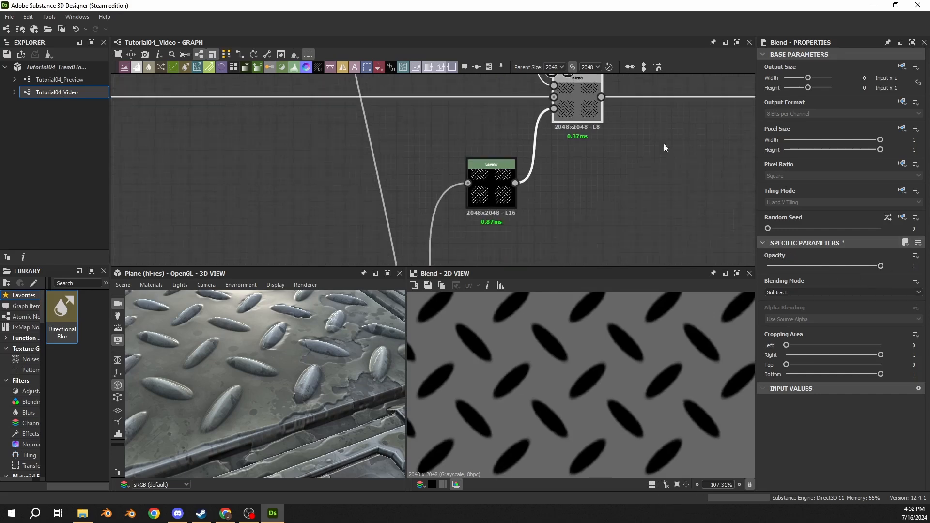
pyautogui.click(503, 206)
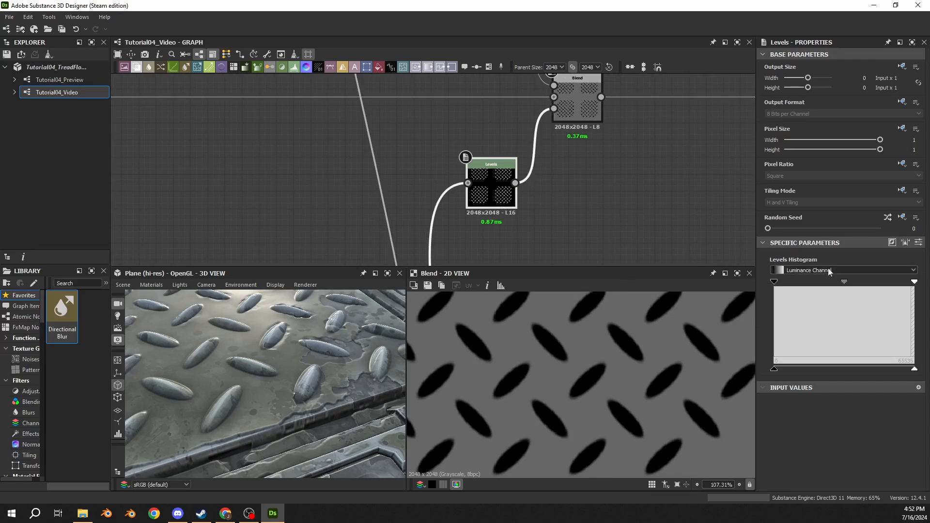
pyautogui.click(919, 243)
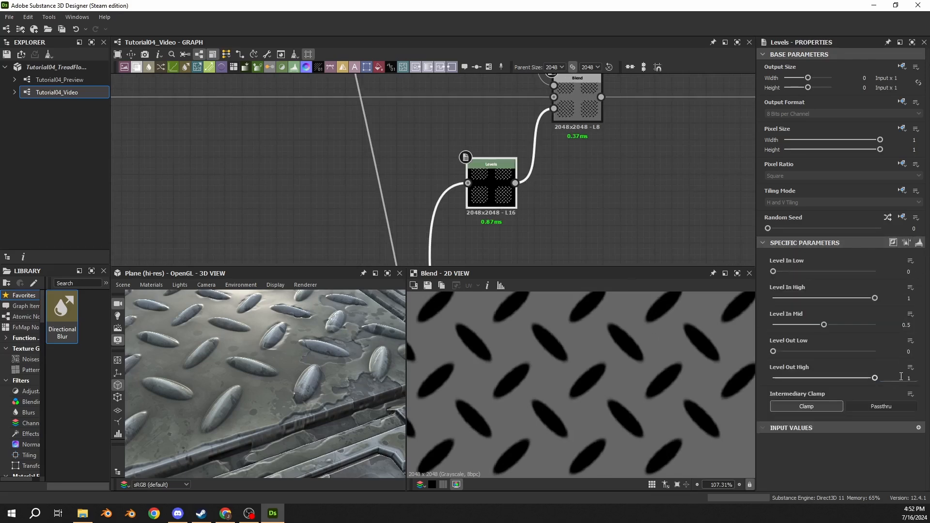
pyautogui.click(909, 378)
pyautogui.write('.075')
pyautogui.press('Return')
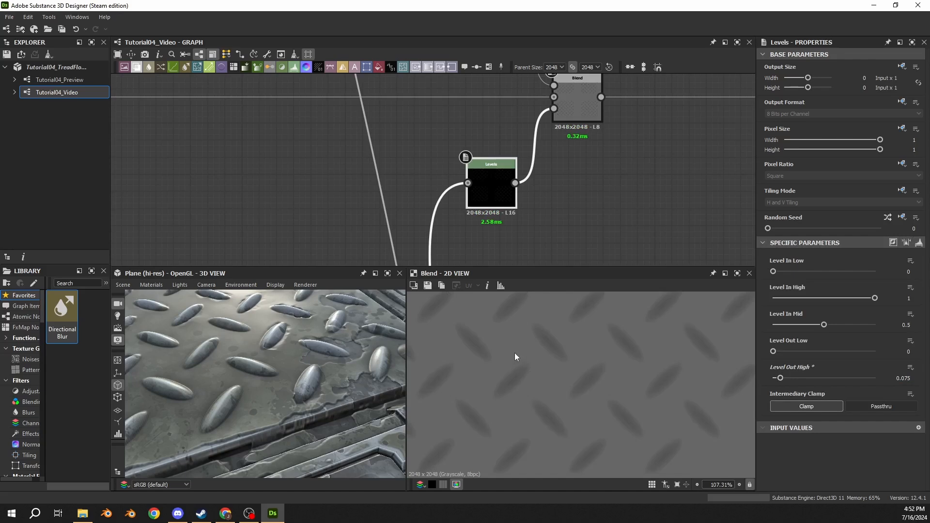
pyautogui.scroll(5, 504, 352)
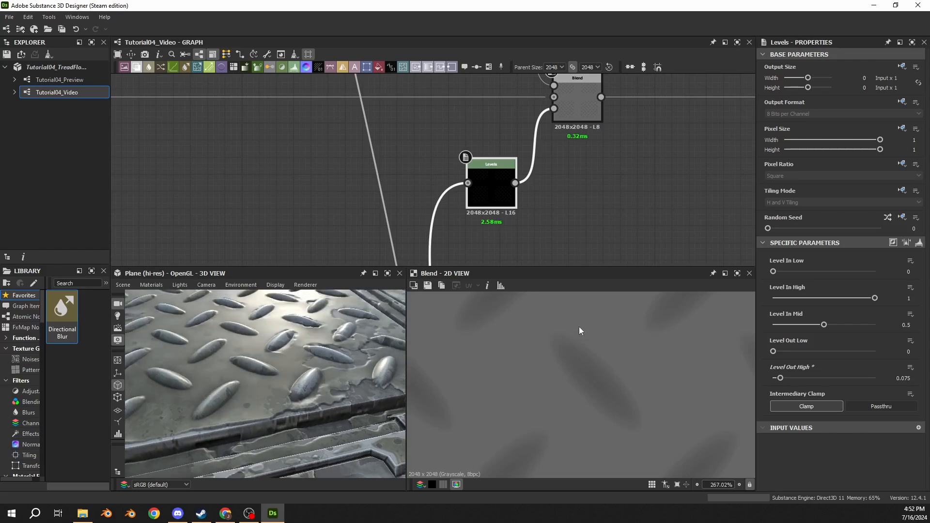
pyautogui.scroll(-8, 578, 349)
pyautogui.scroll(-3, 538, 169)
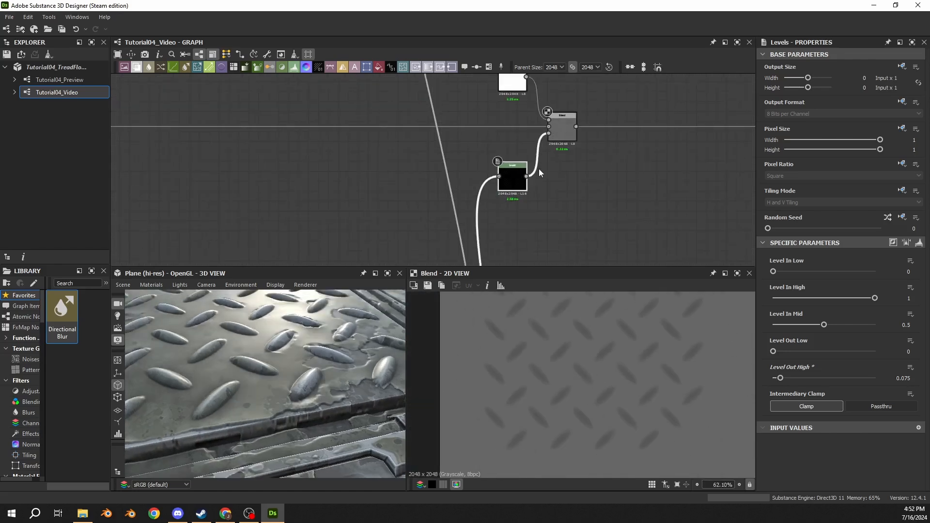
# - Insert a new Blend node on the roughness row's link after the tread Subtract blend
pyautogui.moveTo(604, 166); pyautogui.dragTo(399, 209, button='middle')
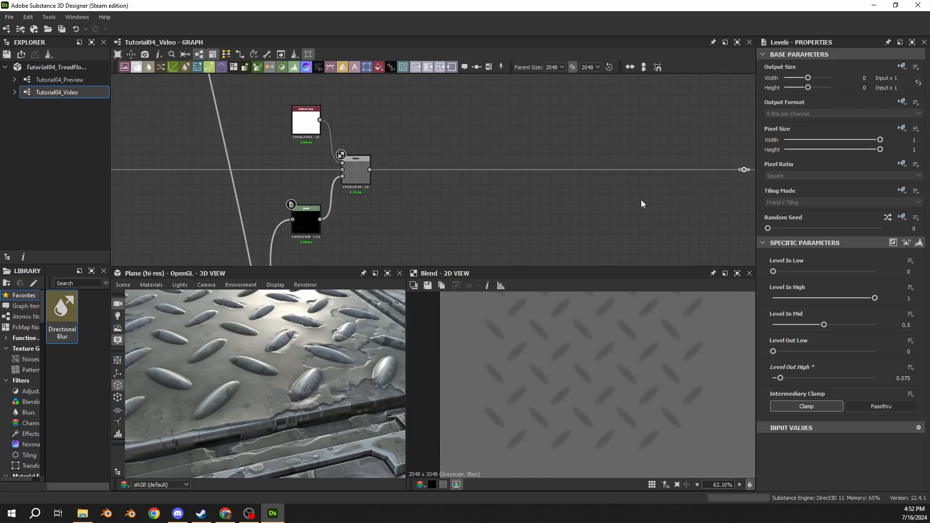
pyautogui.click(637, 169)
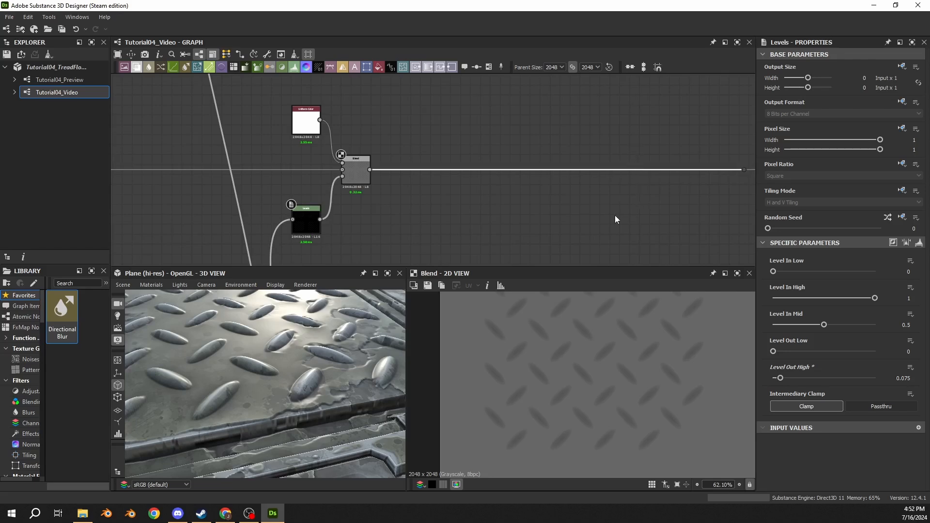
pyautogui.press('space')
pyautogui.write('blend')
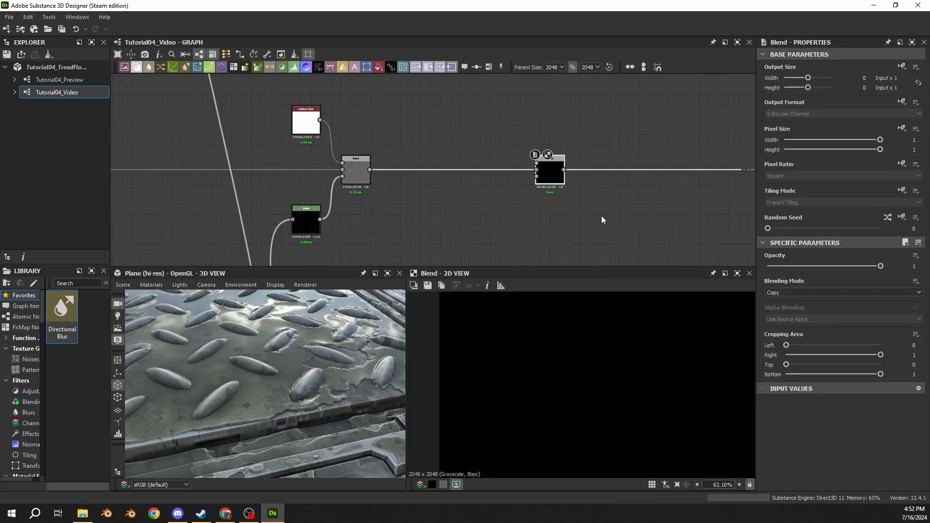
# - Move the new Blend node along the roughness row to above the next group of height pattern nodes
pyautogui.scroll(-3, 538, 209)
pyautogui.moveTo(367, 142); pyautogui.dragTo(465, 172)
pyautogui.moveTo(382, 173); pyautogui.dragTo(603, 176)
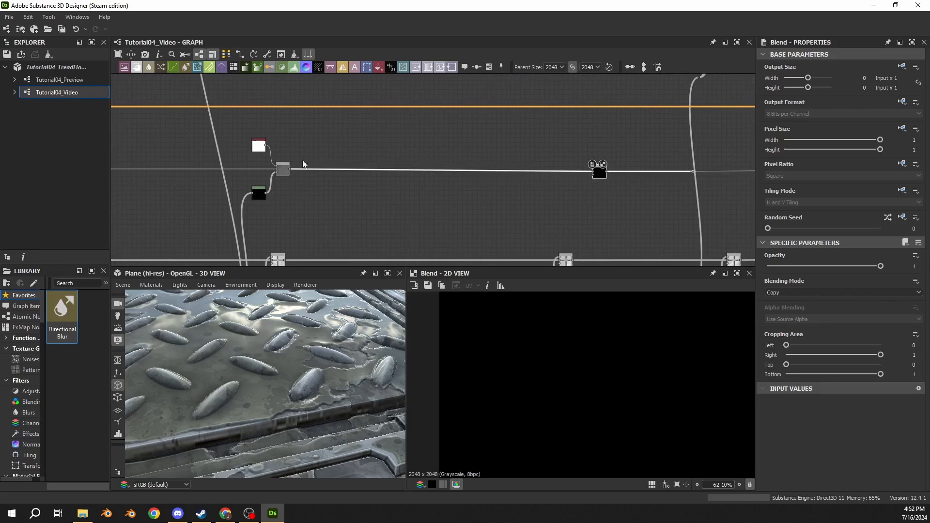
pyautogui.moveTo(302, 135); pyautogui.dragTo(288, 172)
pyautogui.scroll(3, 266, 176)
pyautogui.moveTo(740, 147); pyautogui.dragTo(445, 149, button='middle')
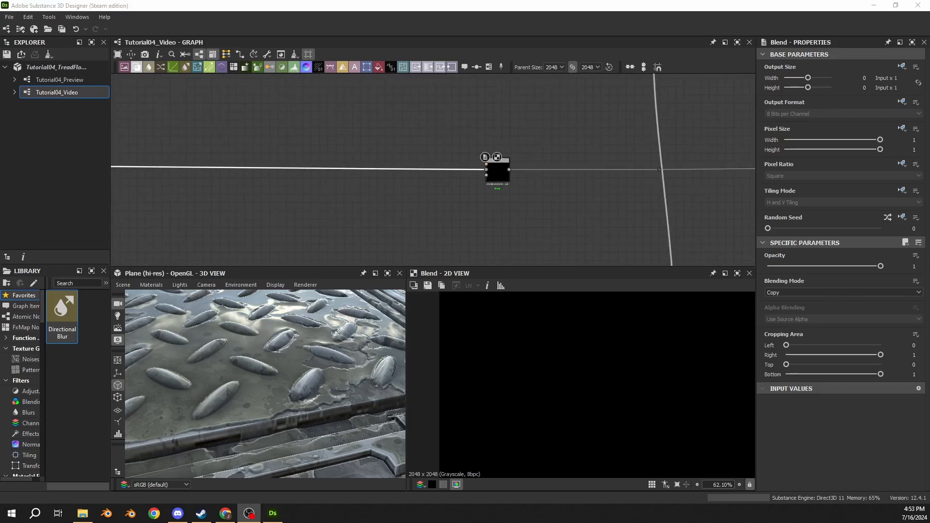
# - Preview the Max (Lighten) Blend of the seam strips in the height graph and examine the matching strips in the 3D view
pyautogui.scroll(-2, 398, 214)
pyautogui.moveTo(398, 213); pyautogui.dragTo(451, 165, button='middle')
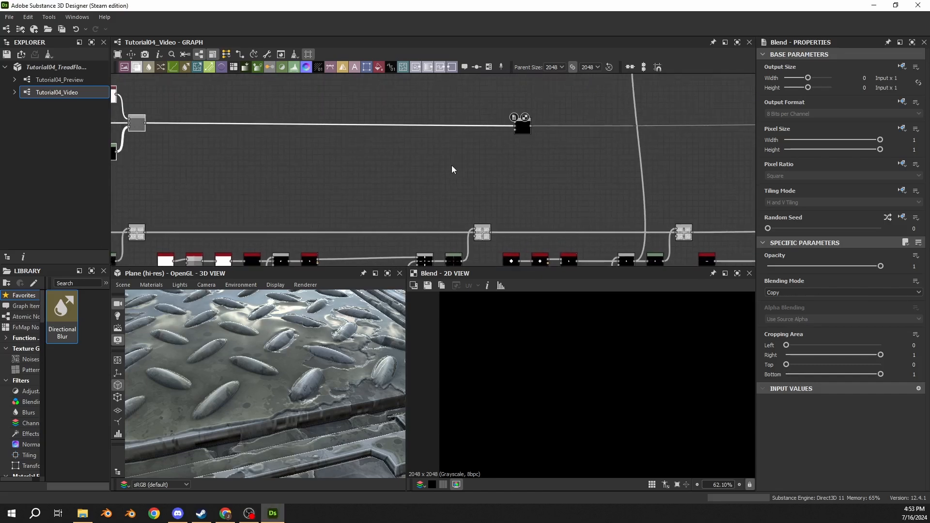
pyautogui.moveTo(456, 186); pyautogui.dragTo(434, 141, button='middle')
pyautogui.scroll(7, 405, 217)
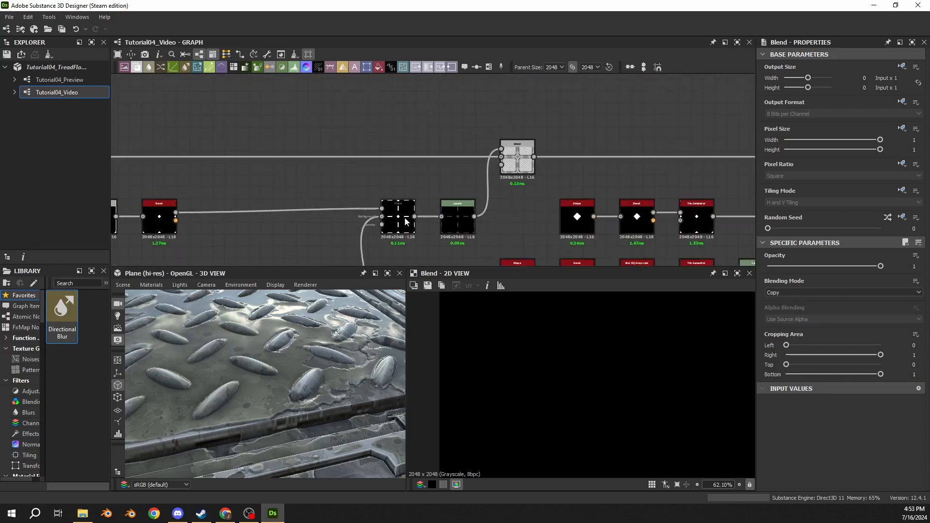
pyautogui.doubleClick(405, 218)
pyautogui.moveTo(490, 346); pyautogui.dragTo(501, 427, button='middle')
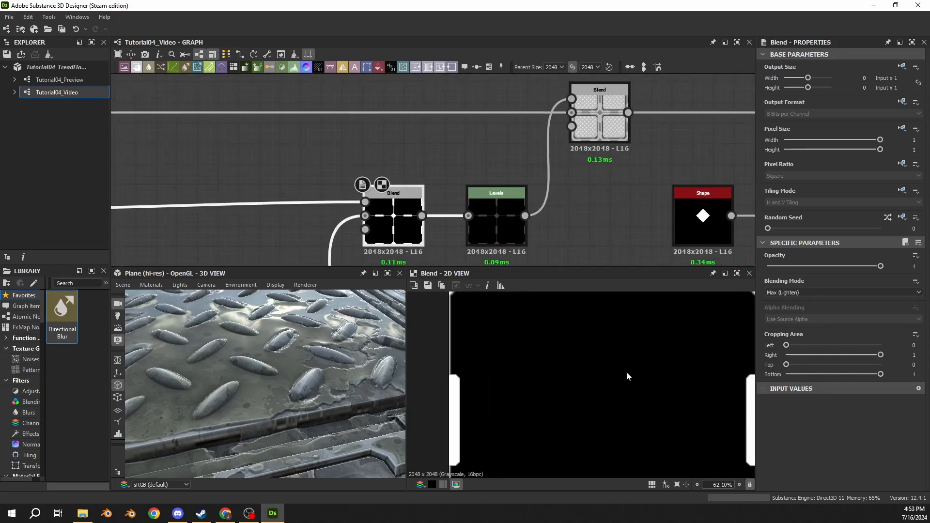
pyautogui.moveTo(634, 375); pyautogui.dragTo(445, 340, button='middle')
pyautogui.scroll(-4, 285, 381)
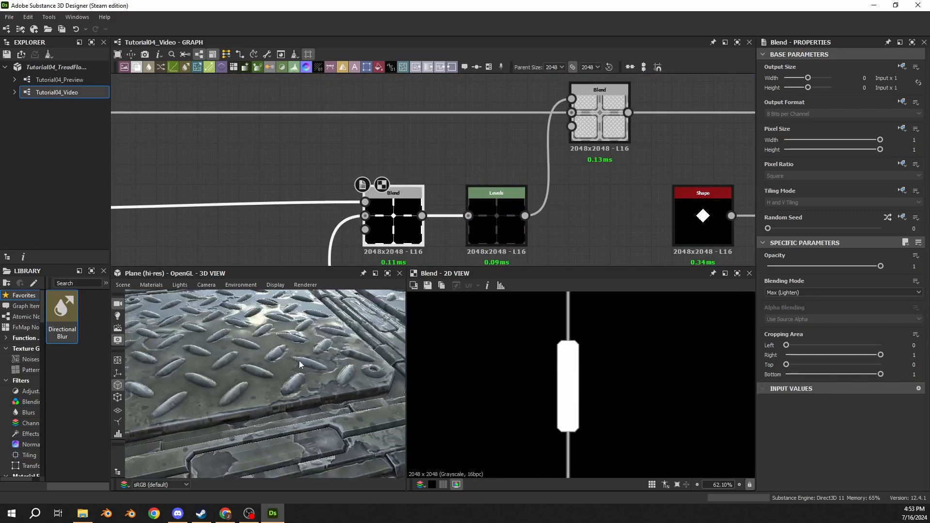
pyautogui.moveTo(297, 365); pyautogui.dragTo(232, 364, button='middle')
pyautogui.moveTo(292, 393)
pyautogui.mouseDown()
pyautogui.moveTo(301, 399)
pyautogui.moveTo(290, 393)
pyautogui.mouseUp()
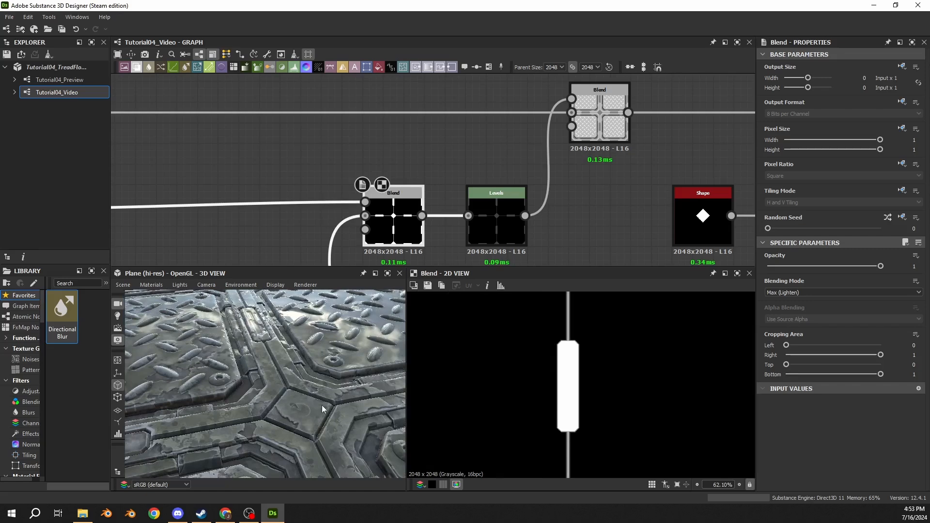
# - Branch a Levels node off the seam strips' Max (Lighten) Blend, placing it below the new roughness Blend
pyautogui.scroll(-4, 422, 169)
pyautogui.moveTo(424, 154); pyautogui.dragTo(409, 211, button='middle')
pyautogui.scroll(-3, 409, 212)
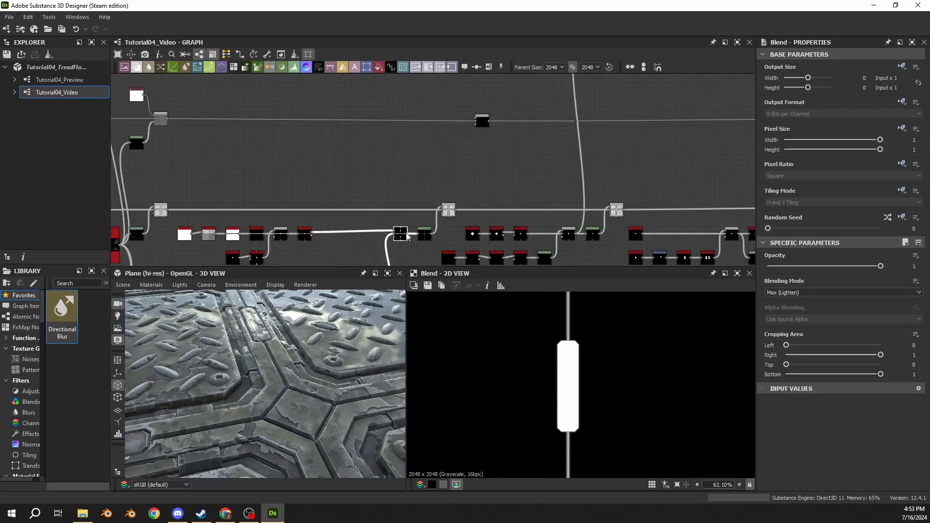
pyautogui.moveTo(407, 233); pyautogui.dragTo(431, 167)
pyautogui.write('levels')
pyautogui.press('Return')
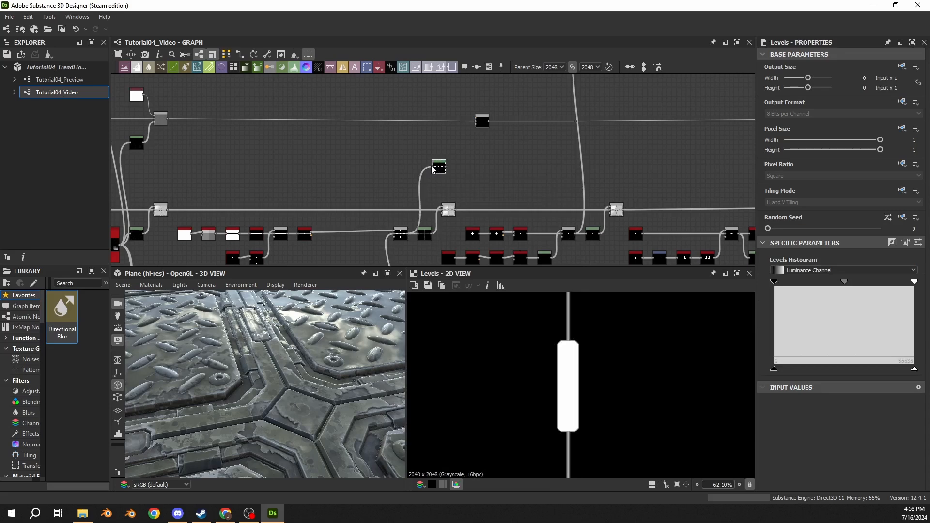
pyautogui.scroll(8, 409, 194)
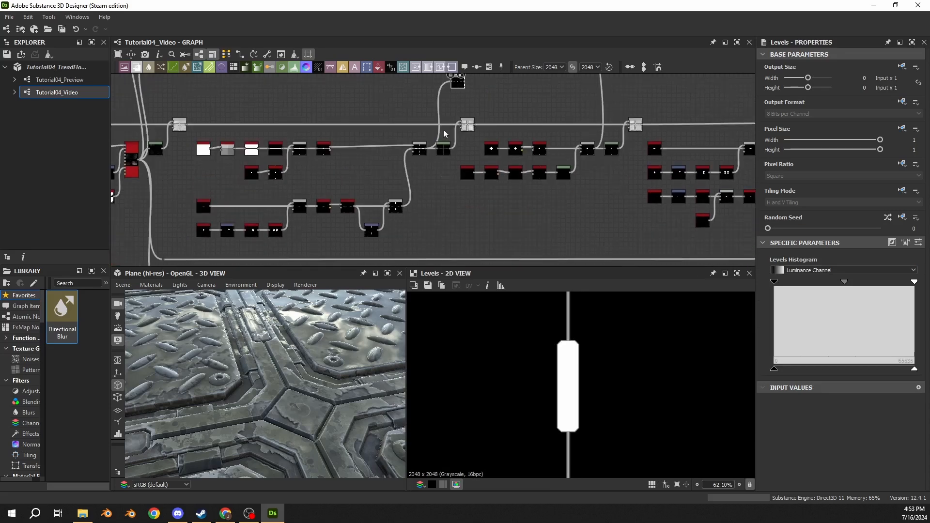
pyautogui.click(409, 189)
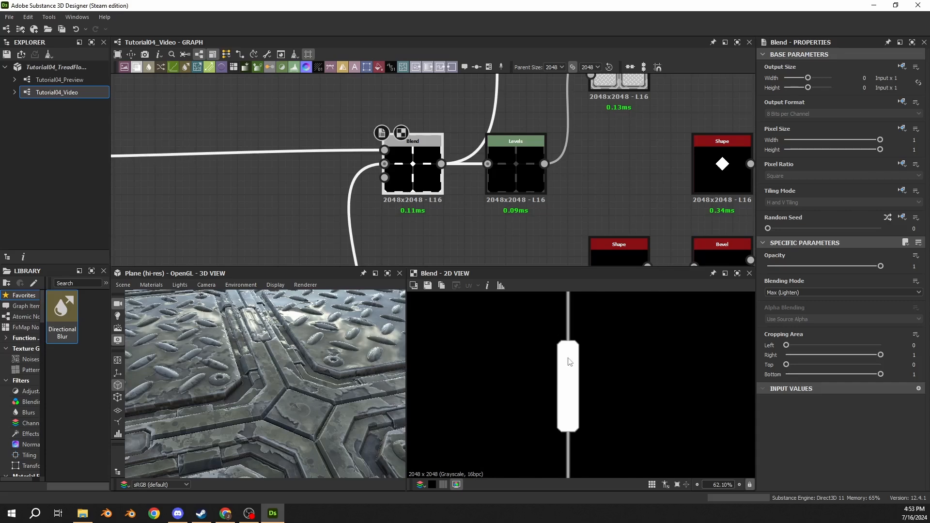
pyautogui.scroll(-6, 497, 208)
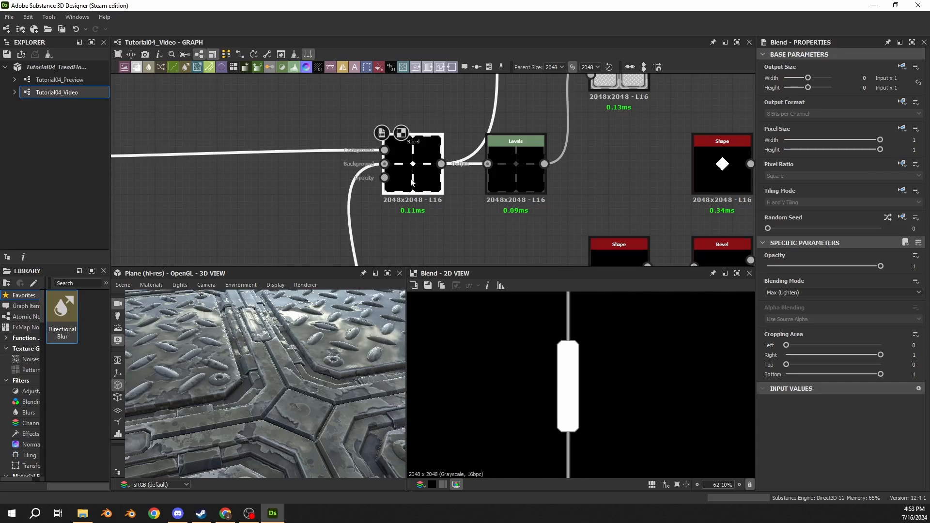
# - Position the seam strips' new Levels node beside the second roughness Blend and connect its output to that Blend's opacity input
pyautogui.moveTo(462, 159); pyautogui.dragTo(436, 210, button='middle')
pyautogui.scroll(5, 462, 187)
pyautogui.moveTo(548, 95); pyautogui.dragTo(521, 228, button='middle')
pyautogui.moveTo(430, 245); pyautogui.dragTo(509, 168)
pyautogui.moveTo(561, 141); pyautogui.dragTo(545, 229, button='middle')
pyautogui.moveTo(484, 238); pyautogui.dragTo(543, 152)
pyautogui.moveTo(471, 108); pyautogui.dragTo(664, 167, button='middle')
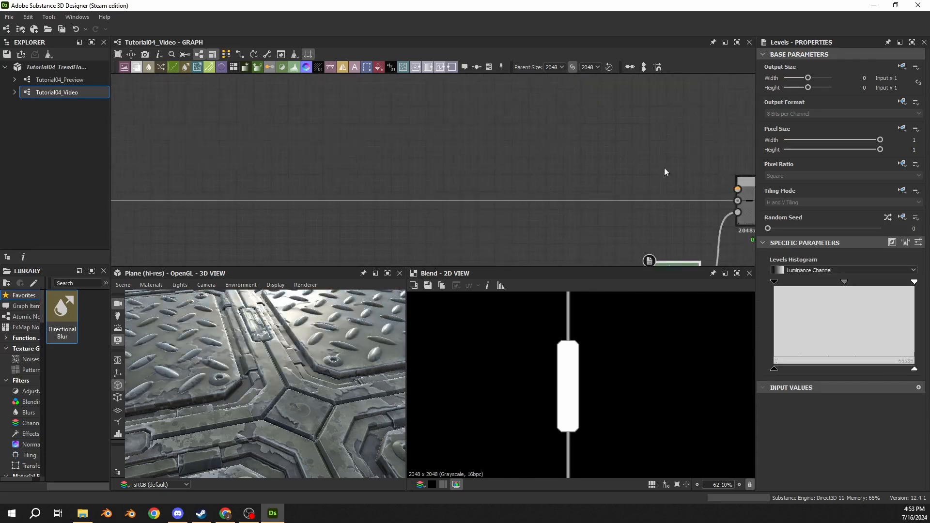
# - Duplicate the white grayscale Uniform Color node, place it above the second roughness Blend, and connect it to that Blend's foreground input
pyautogui.scroll(-5, 659, 168)
pyautogui.scroll(-2, 282, 160)
pyautogui.scroll(2, 196, 159)
pyautogui.click(194, 153)
pyautogui.hotkey('ctrl', 'c')
pyautogui.hotkey('ctrl', 'v')
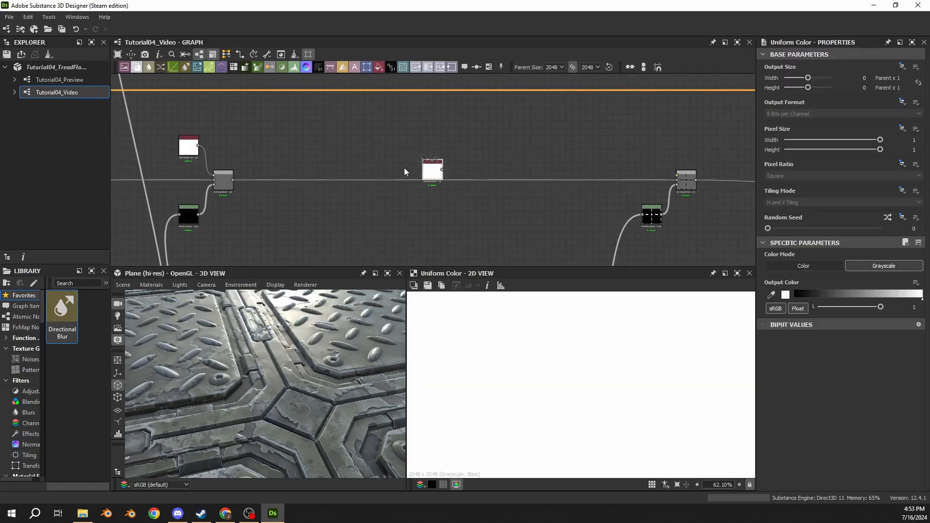
pyautogui.moveTo(434, 173); pyautogui.dragTo(647, 142)
pyautogui.scroll(5, 696, 156)
pyautogui.moveTo(696, 156); pyautogui.dragTo(554, 126, button='middle')
pyautogui.moveTo(424, 92); pyautogui.dragTo(505, 175)
pyautogui.moveTo(482, 189); pyautogui.dragTo(499, 111, button='middle')
# - Try the Subtract blending mode on the second roughness Blend and preview its Levels mask with slider parameters
pyautogui.click(462, 194)
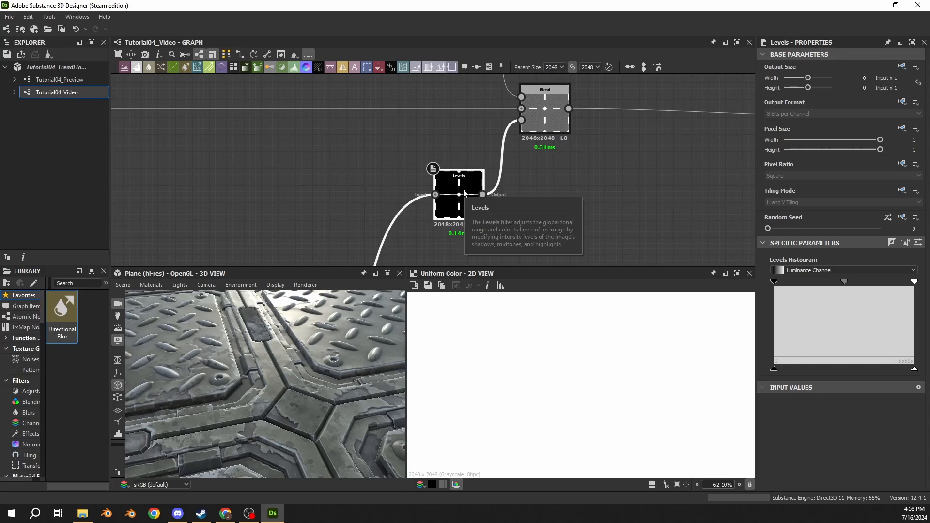
pyautogui.click(522, 127)
pyautogui.click(778, 293)
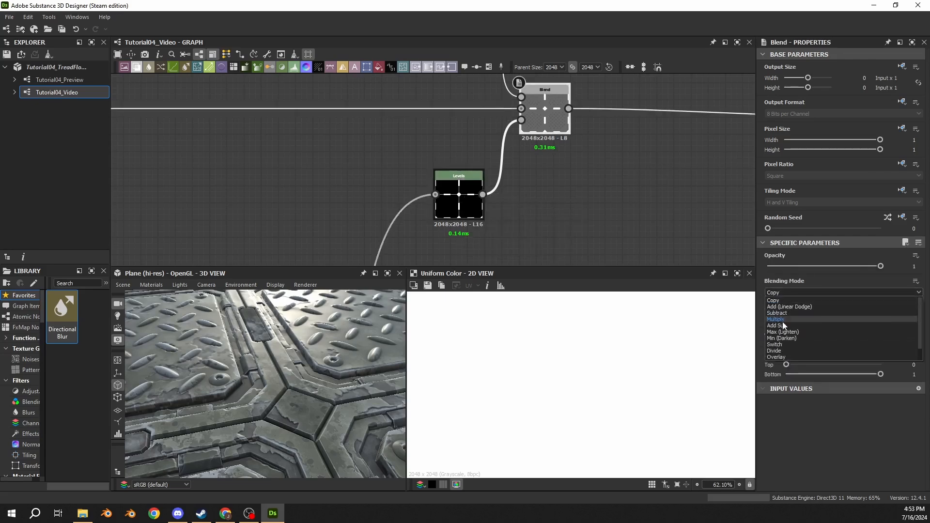
pyautogui.click(785, 315)
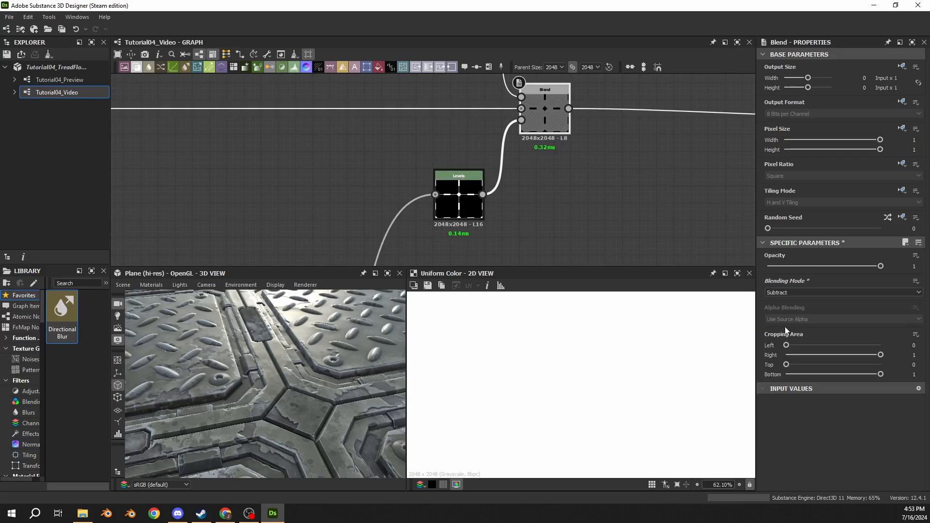
pyautogui.click(463, 201)
pyautogui.click(920, 243)
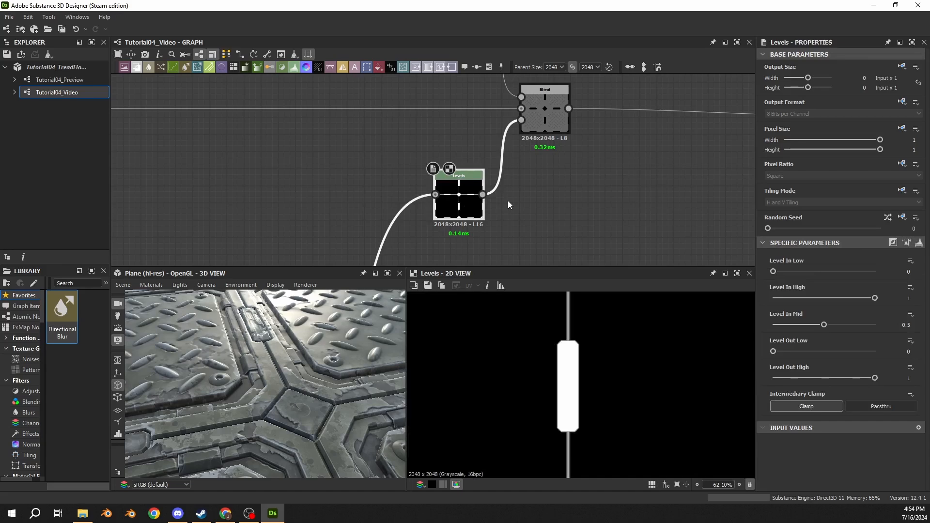
# - Return the second roughness Blend's blending mode to Copy
pyautogui.click(545, 116)
pyautogui.click(878, 292)
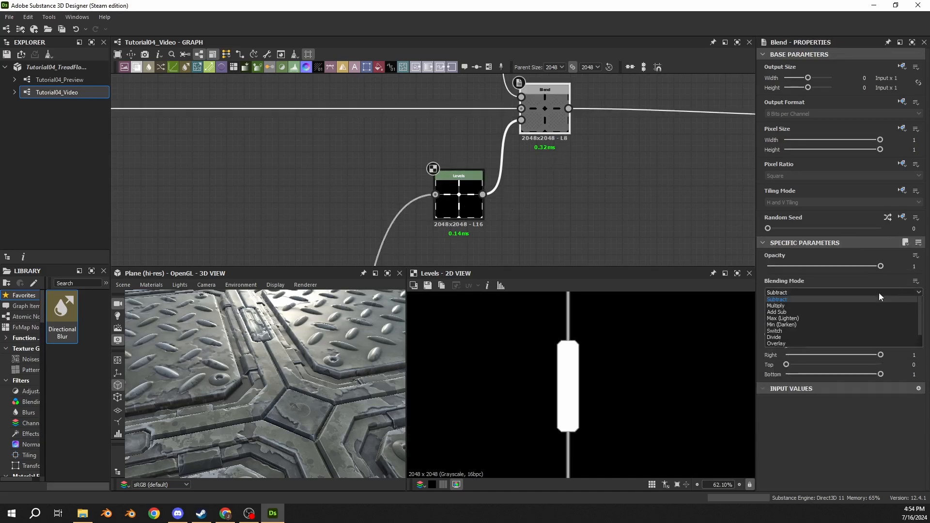
pyautogui.scroll(1, 852, 302)
pyautogui.click(777, 300)
# - Preview the seam strips' height Blend and align the second roughness Blend, with its Uniform Color and Levels nodes, directly above it
pyautogui.scroll(-4, 591, 213)
pyautogui.moveTo(560, 252); pyautogui.dragTo(542, 198, button='middle')
pyautogui.scroll(4, 483, 183)
pyautogui.doubleClick(483, 184)
pyautogui.scroll(-4, 514, 123)
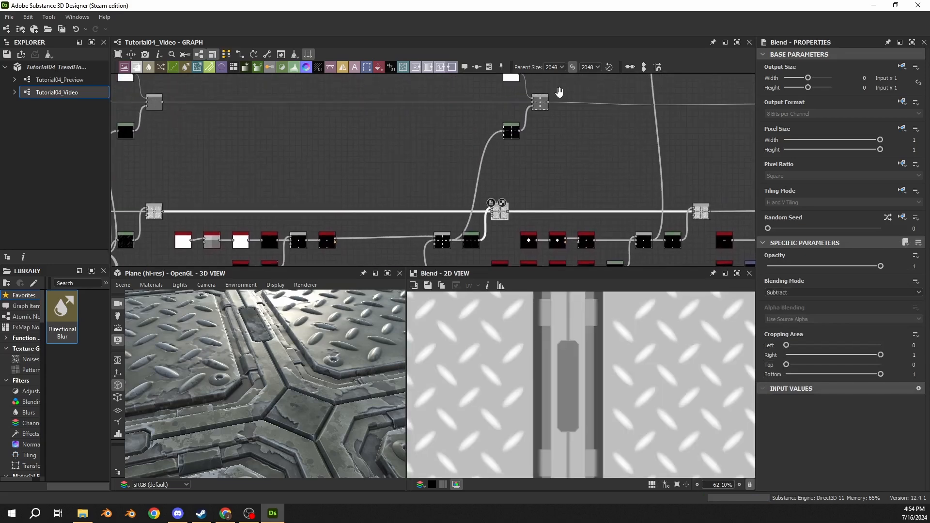
pyautogui.moveTo(559, 92); pyautogui.dragTo(560, 112, button='middle')
pyautogui.moveTo(539, 123); pyautogui.dragTo(498, 123)
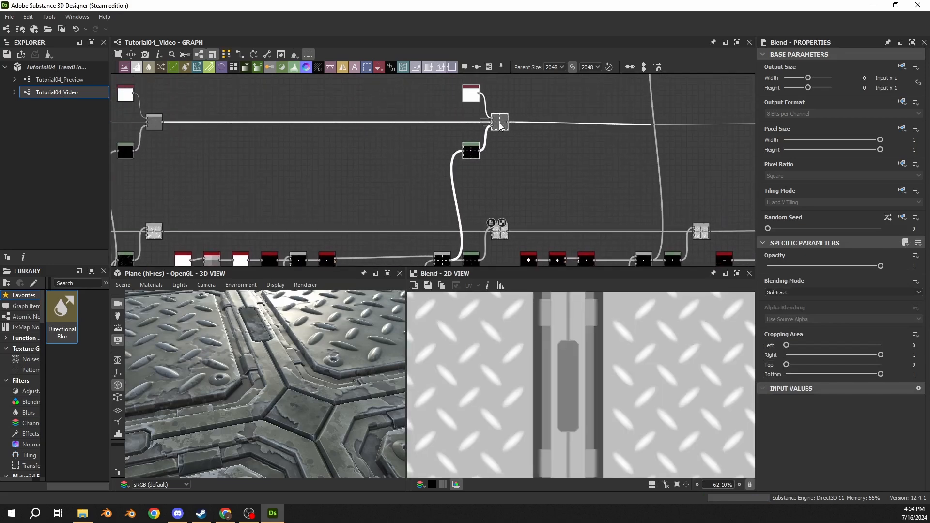
# - Lower the Level Out High value of the Levels node that masks the second roughness Blend
pyautogui.scroll(3, 502, 149)
pyautogui.moveTo(501, 149); pyautogui.dragTo(529, 245, button='middle')
pyautogui.click(467, 242)
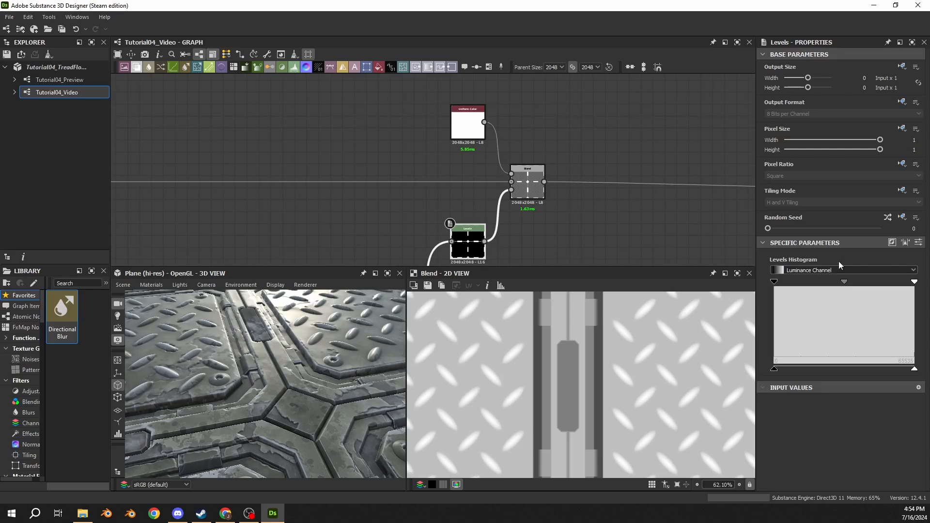
pyautogui.click(918, 242)
pyautogui.moveTo(533, 208); pyautogui.dragTo(536, 157, button='middle')
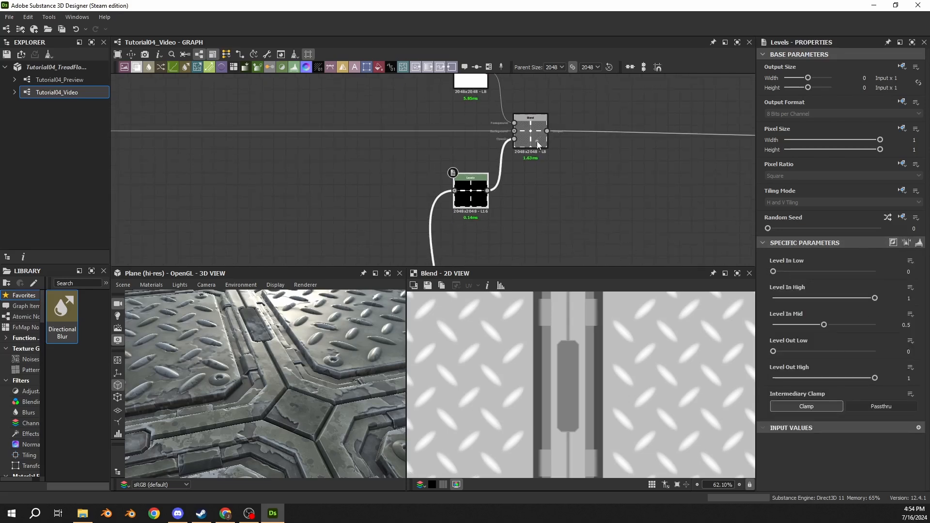
pyautogui.click(536, 141)
pyautogui.click(470, 191)
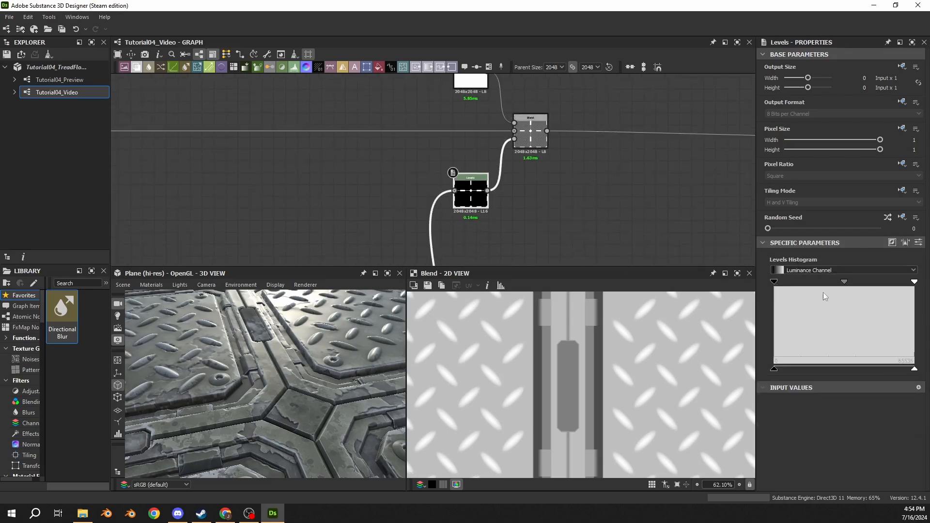
pyautogui.click(918, 242)
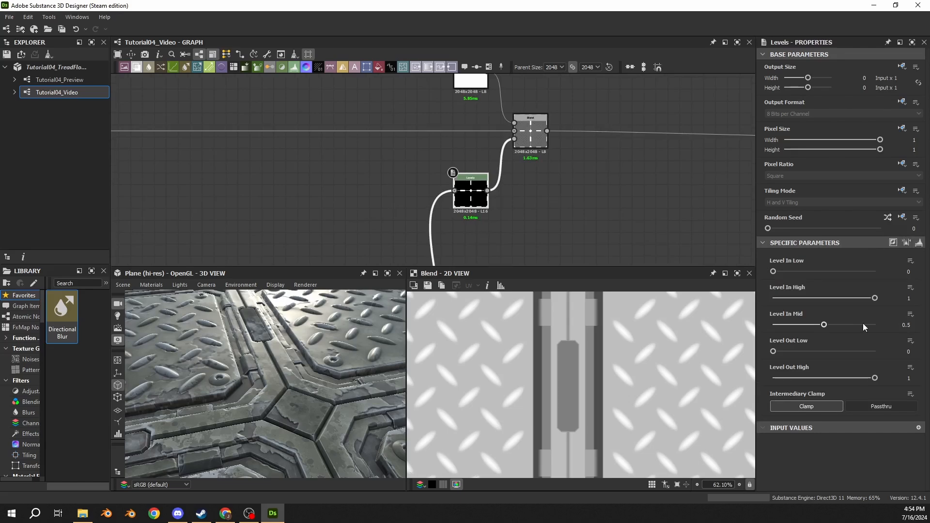
pyautogui.click(919, 377)
pyautogui.press('Return')
# - Preview the second roughness Blend and compare its seam strips up close with the worn metal plates in the 3D view
pyautogui.scroll(-5, 563, 382)
pyautogui.click(534, 144)
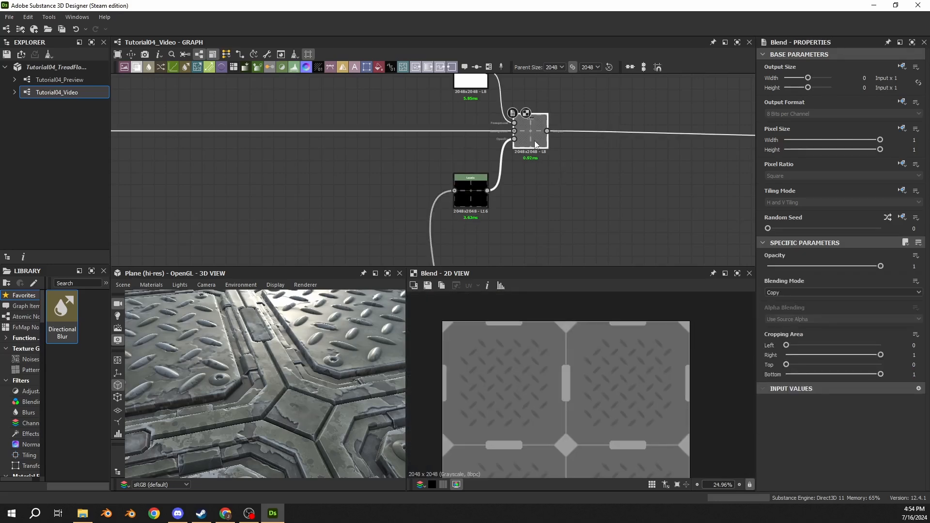
pyautogui.scroll(8, 541, 388)
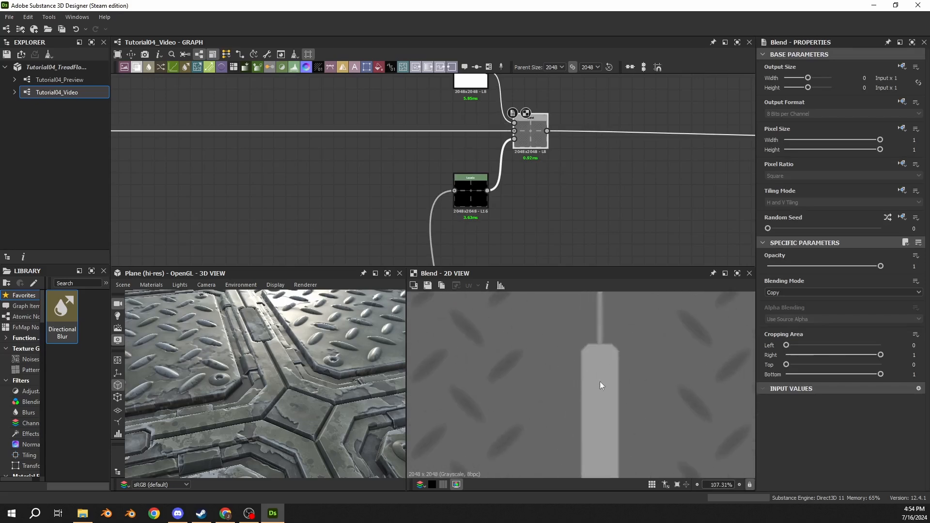
pyautogui.moveTo(574, 370); pyautogui.dragTo(521, 350, button='middle')
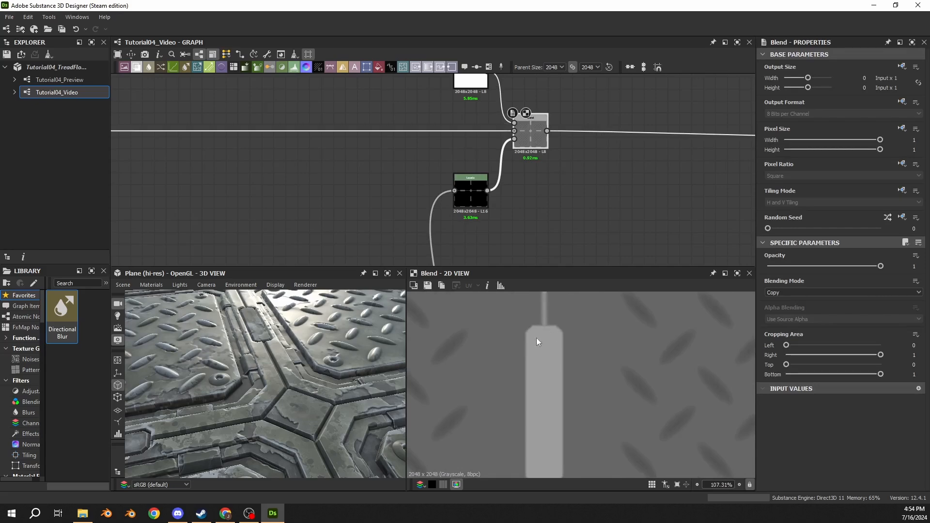
pyautogui.moveTo(295, 384)
pyautogui.mouseDown()
pyautogui.moveTo(326, 422)
pyautogui.moveTo(313, 381)
pyautogui.mouseUp()
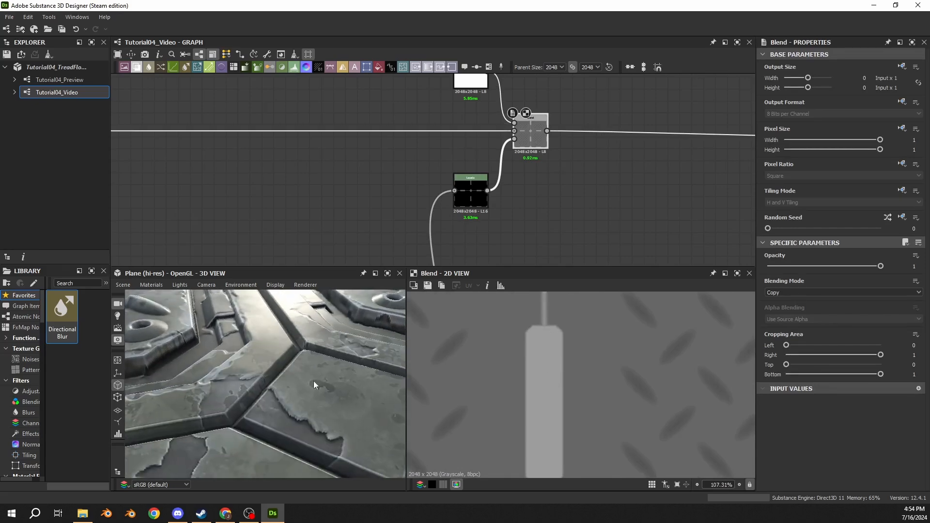
pyautogui.moveTo(330, 439); pyautogui.dragTo(305, 402)
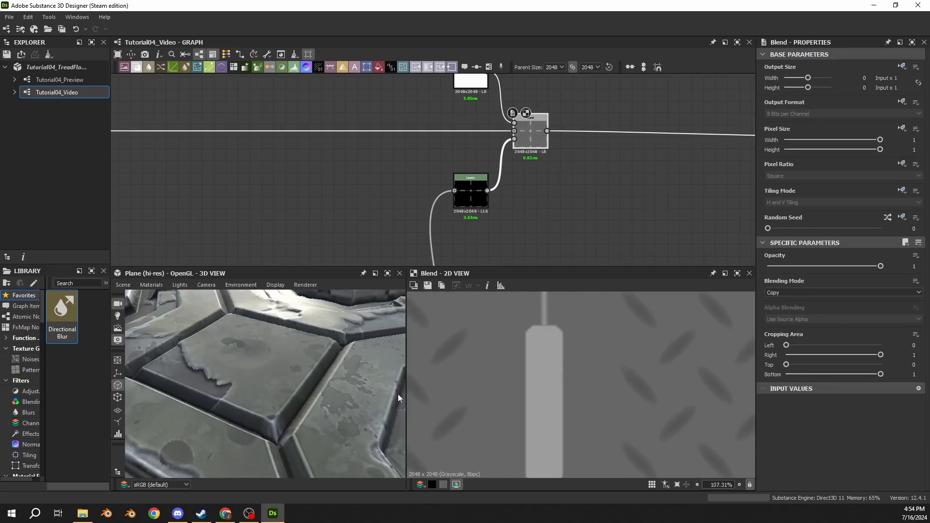
pyautogui.scroll(-1, 559, 367)
pyautogui.scroll(-7, 547, 367)
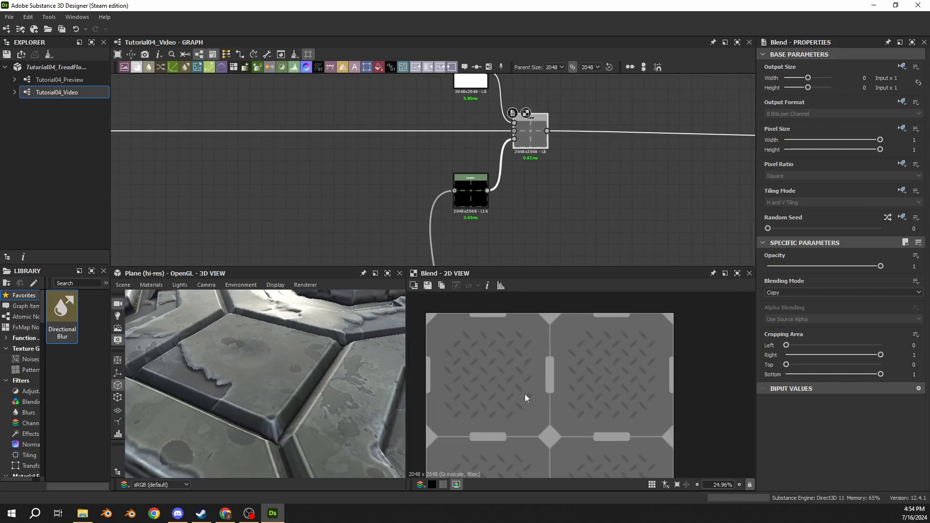
pyautogui.scroll(7, 547, 378)
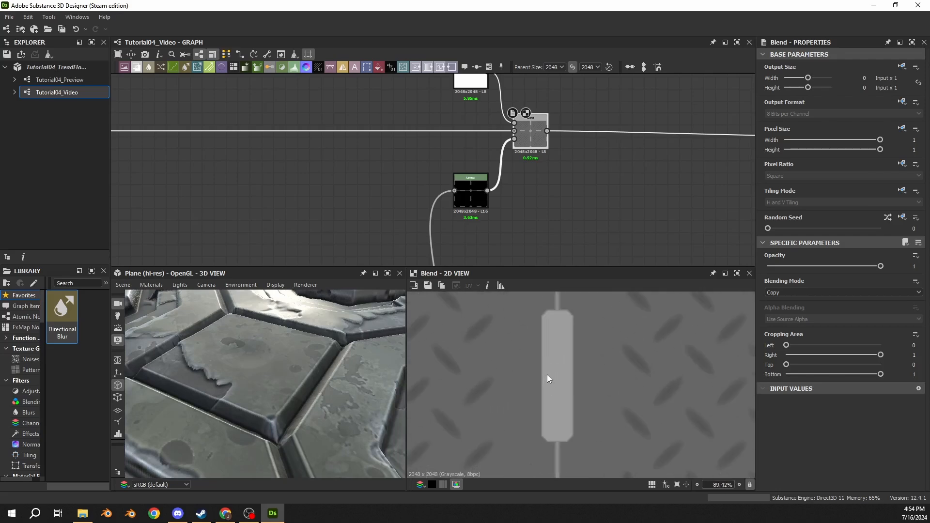
pyautogui.moveTo(182, 368); pyautogui.dragTo(220, 380)
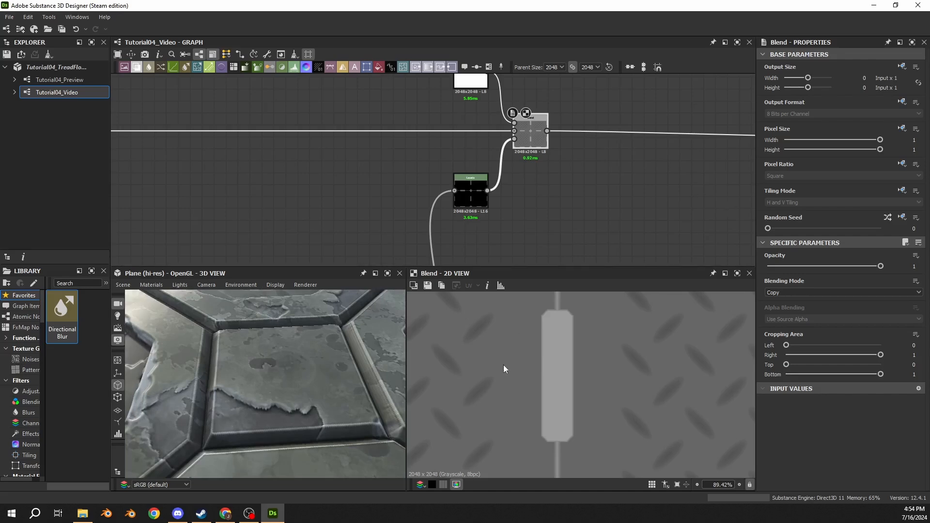
pyautogui.moveTo(316, 398); pyautogui.dragTo(245, 327)
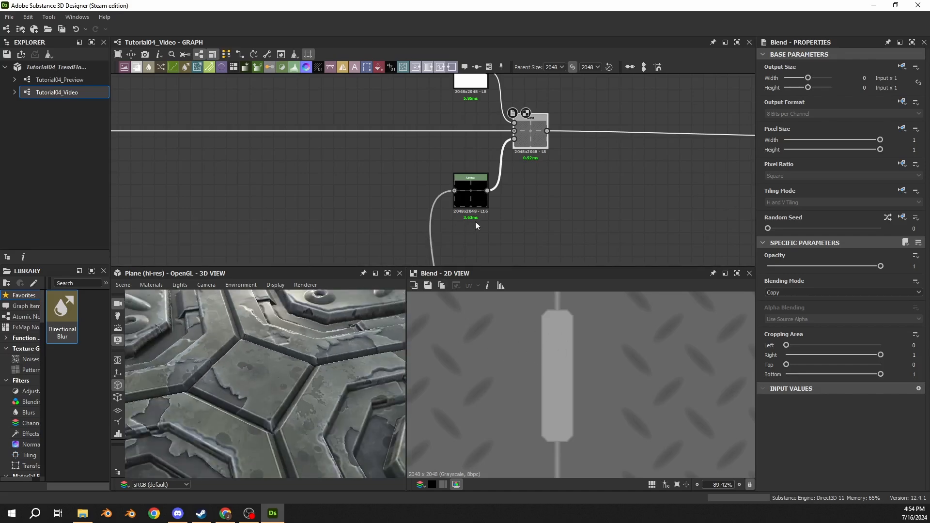
pyautogui.scroll(-4, 484, 346)
pyautogui.scroll(4, 560, 356)
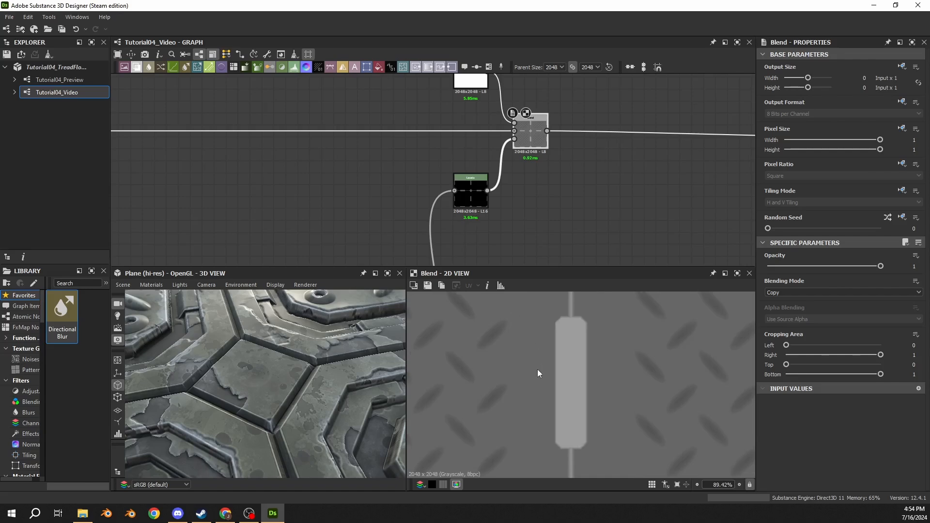
pyautogui.moveTo(352, 400); pyautogui.dragTo(517, 341)
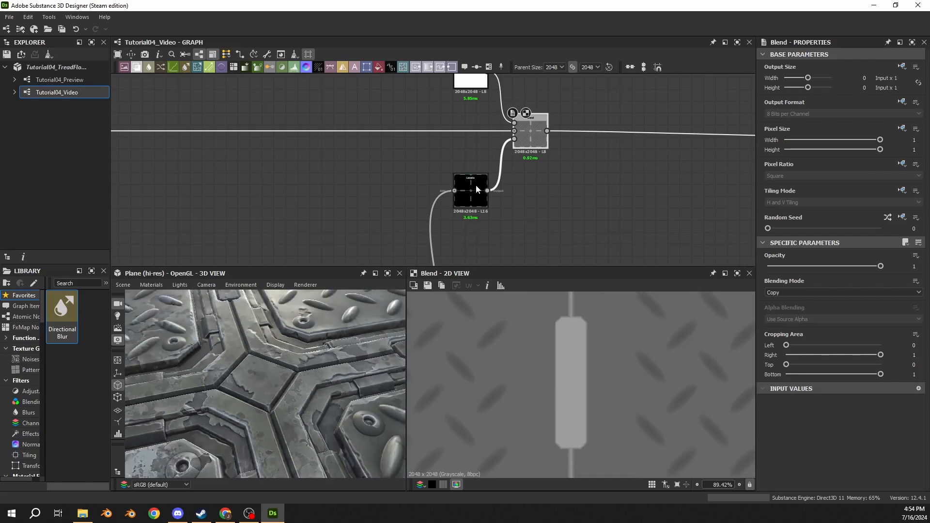
# - Move the dot node farther along the roughness row and straighten its link with the second Blend
pyautogui.scroll(-3, 475, 185)
pyautogui.moveTo(351, 292); pyautogui.dragTo(314, 233)
pyautogui.scroll(-1, 436, 194)
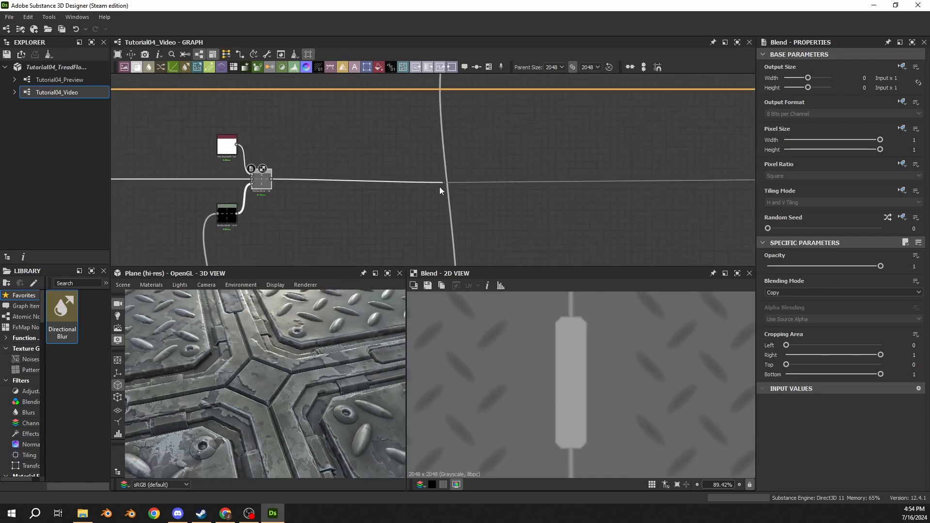
pyautogui.moveTo(445, 183); pyautogui.dragTo(737, 182)
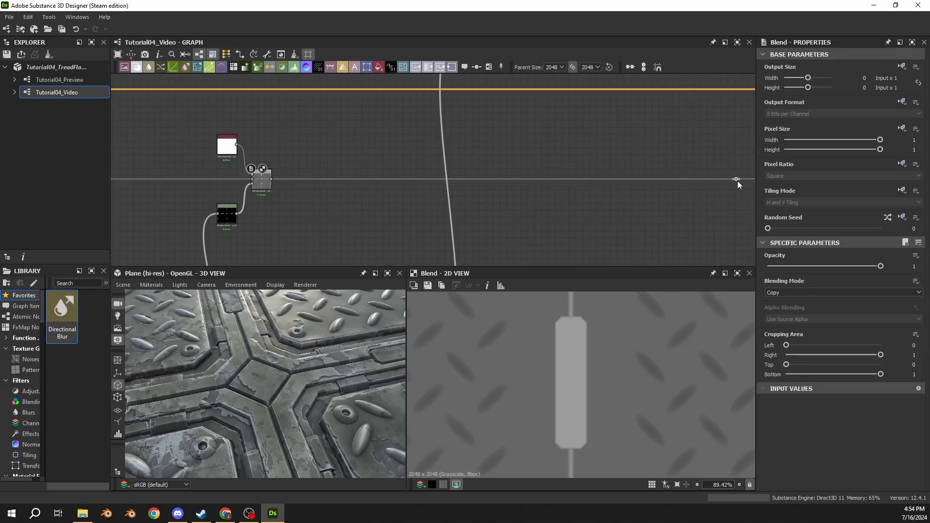
# - Insert a third Blend node after the second roughness Blend, move it farther along the row, and set its blending mode to Subtract
pyautogui.click(261, 184)
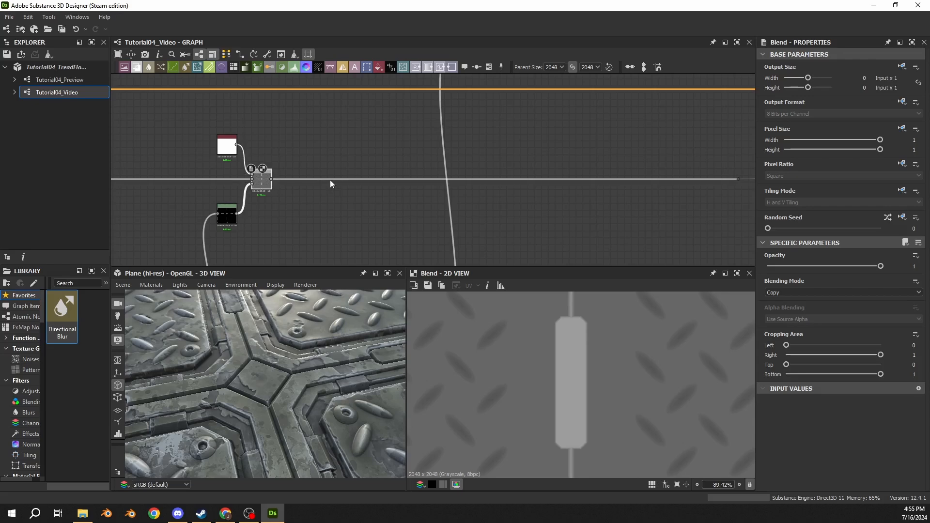
pyautogui.click(564, 173)
pyautogui.press('space')
pyautogui.write('ble')
pyautogui.press('Return')
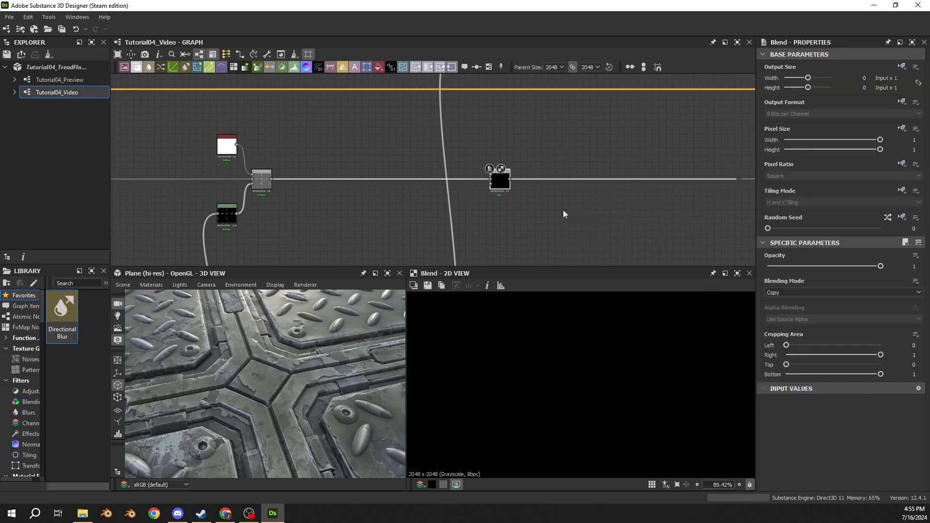
pyautogui.scroll(3, 562, 210)
pyautogui.moveTo(478, 179); pyautogui.dragTo(560, 179)
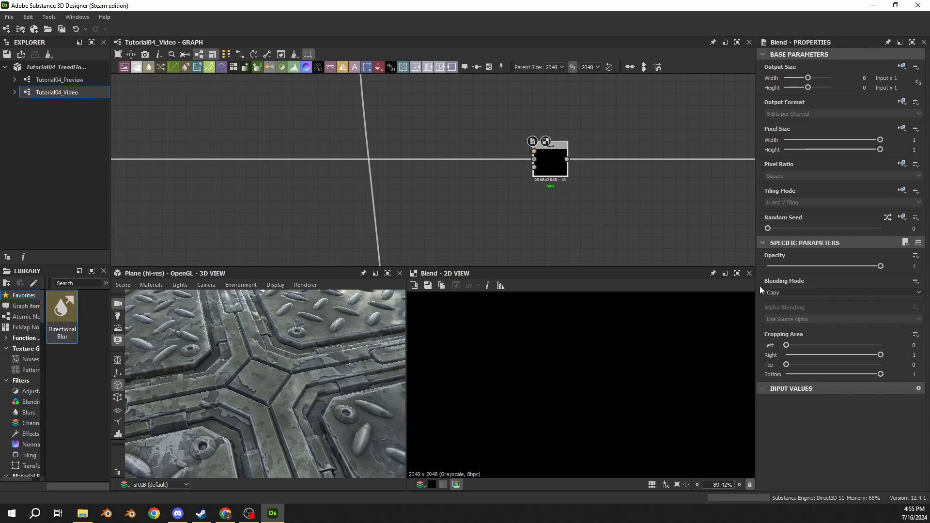
pyautogui.click(801, 292)
pyautogui.click(784, 313)
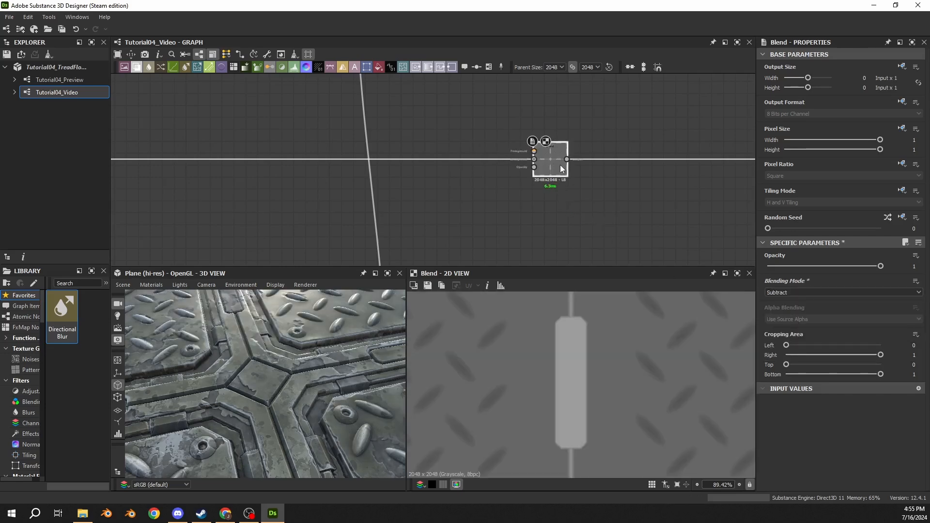
# - Branch a Histogram Scan node off the Subtract Blend of the diamond pattern group, placing it below the third roughness Blend
pyautogui.scroll(-4, 541, 209)
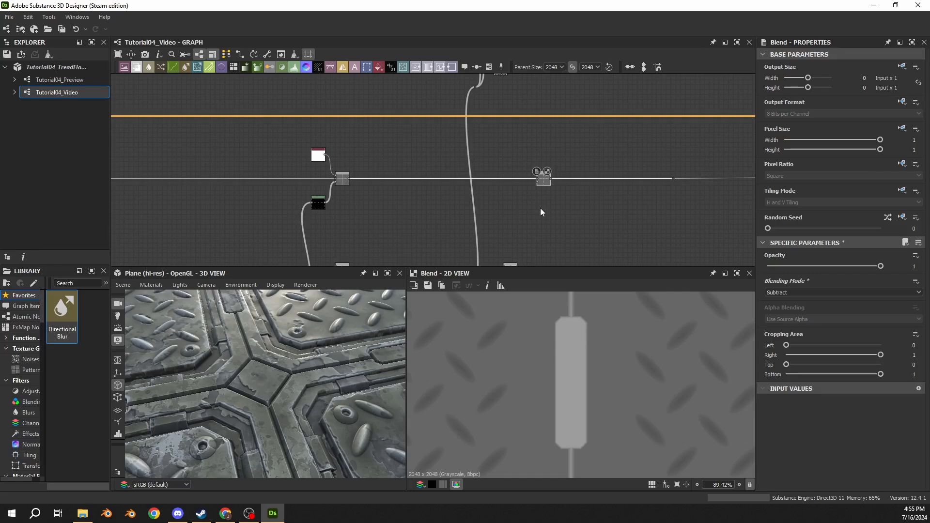
pyautogui.scroll(5, 540, 211)
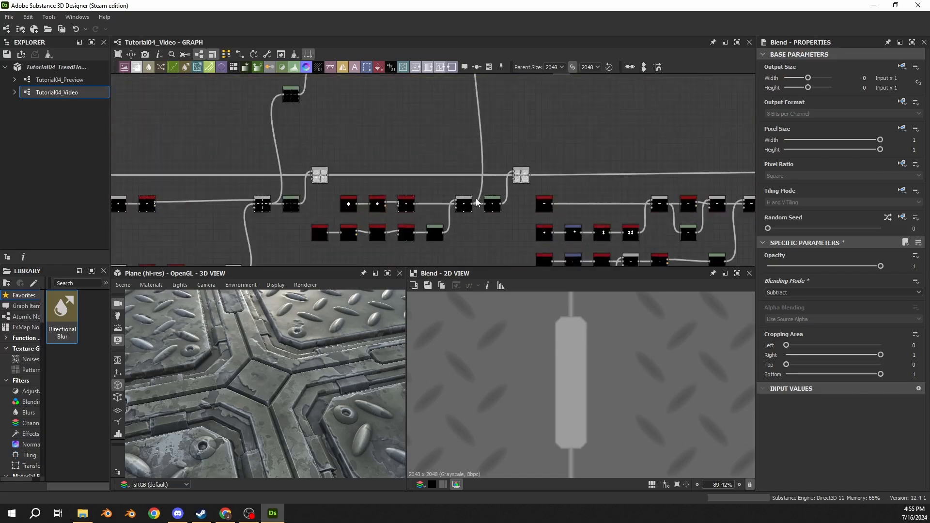
pyautogui.doubleClick(458, 221)
pyautogui.moveTo(465, 206); pyautogui.dragTo(527, 118)
pyautogui.scroll(-2, 521, 138)
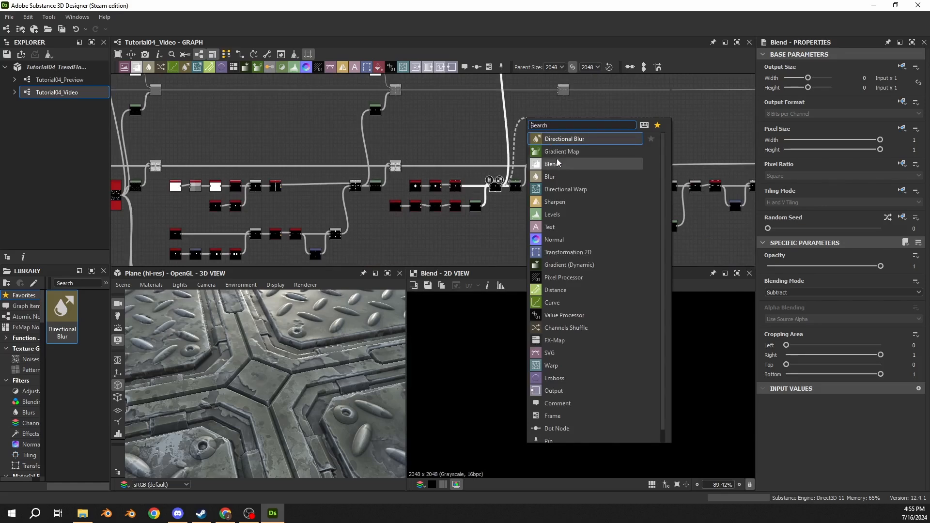
pyautogui.write('scan')
pyautogui.click(564, 189)
pyautogui.scroll(3, 533, 145)
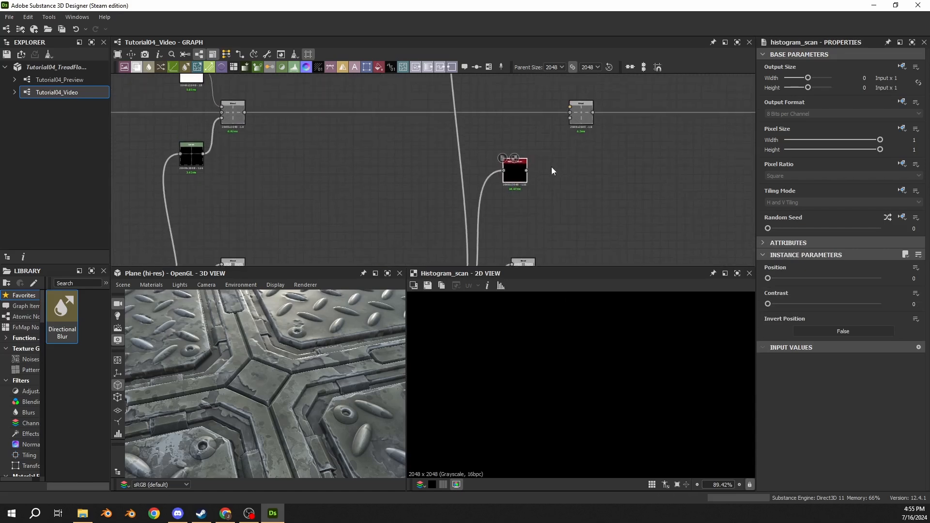
# - Add a Blur HQ Grayscale node to the output of the new diamond Histogram Scan
pyautogui.moveTo(519, 157)
pyautogui.mouseDown()
pyautogui.moveTo(506, 153)
pyautogui.moveTo(520, 146)
pyautogui.mouseUp()
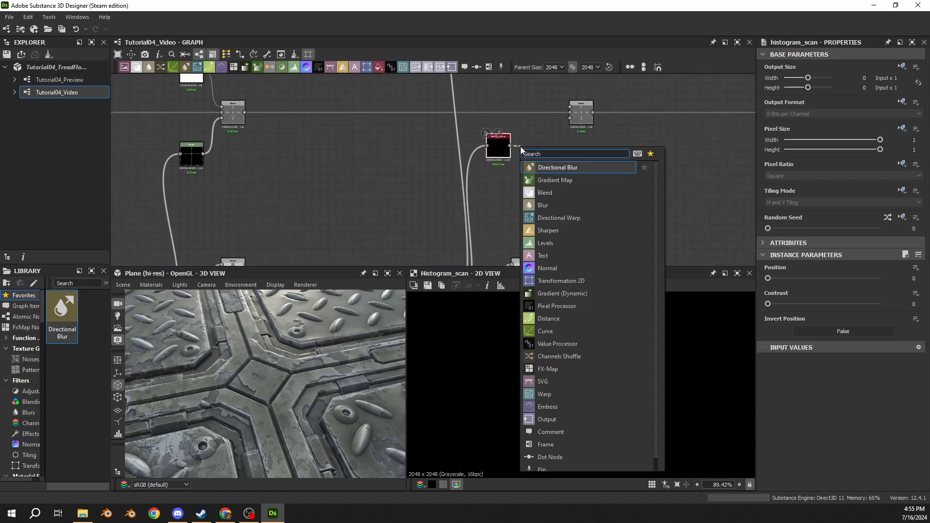
pyautogui.write('blur')
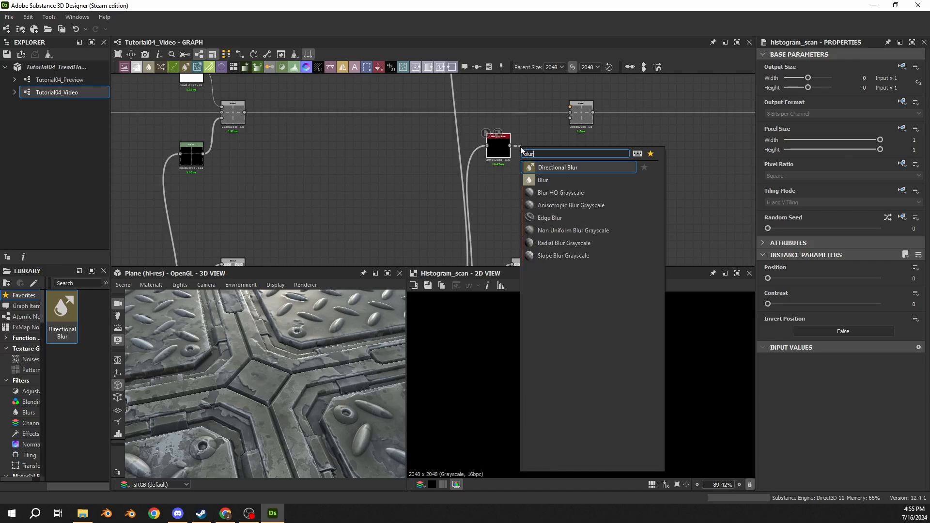
pyautogui.click(557, 193)
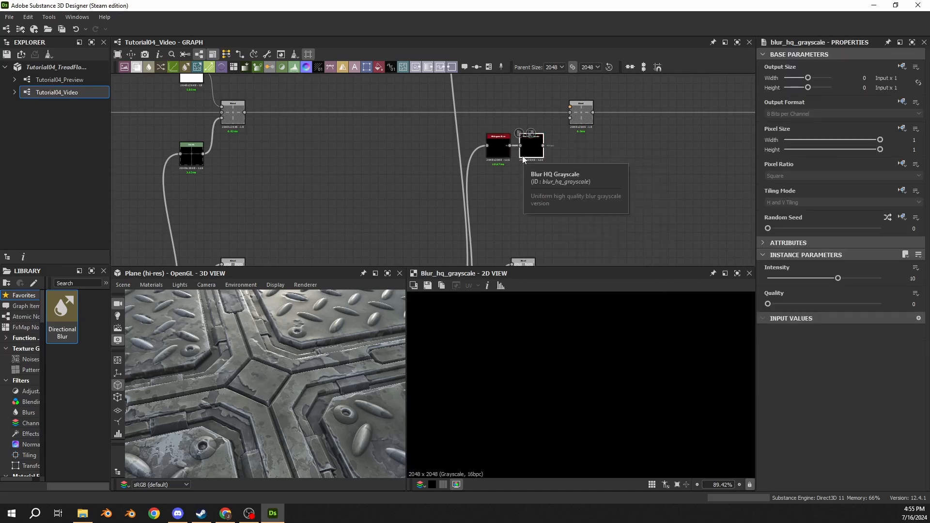
pyautogui.scroll(3, 561, 146)
pyautogui.moveTo(560, 146); pyautogui.dragTo(394, 194, button='middle')
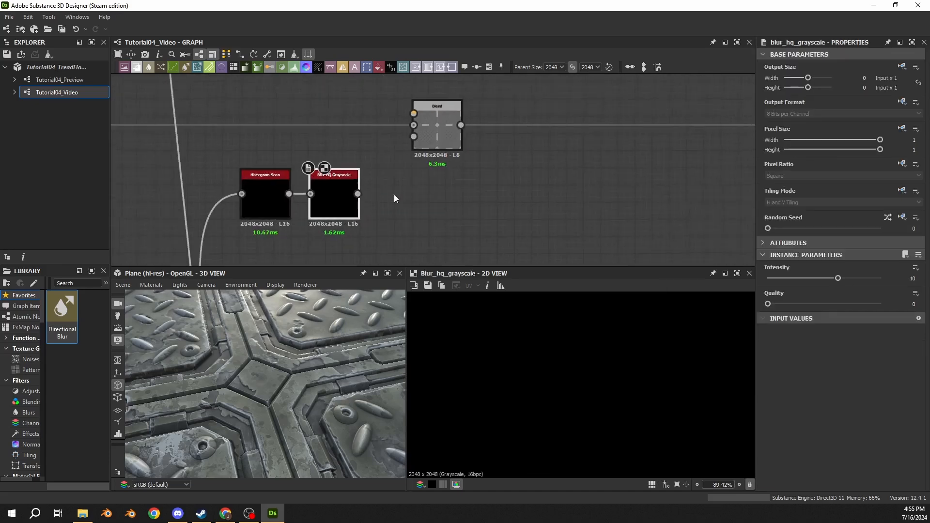
# - Add a Levels node after Blur HQ Grayscale, space out the chain, and connect Levels to the third roughness Blend's opacity input
pyautogui.moveTo(442, 144); pyautogui.dragTo(459, 146)
pyautogui.moveTo(357, 194); pyautogui.dragTo(398, 193)
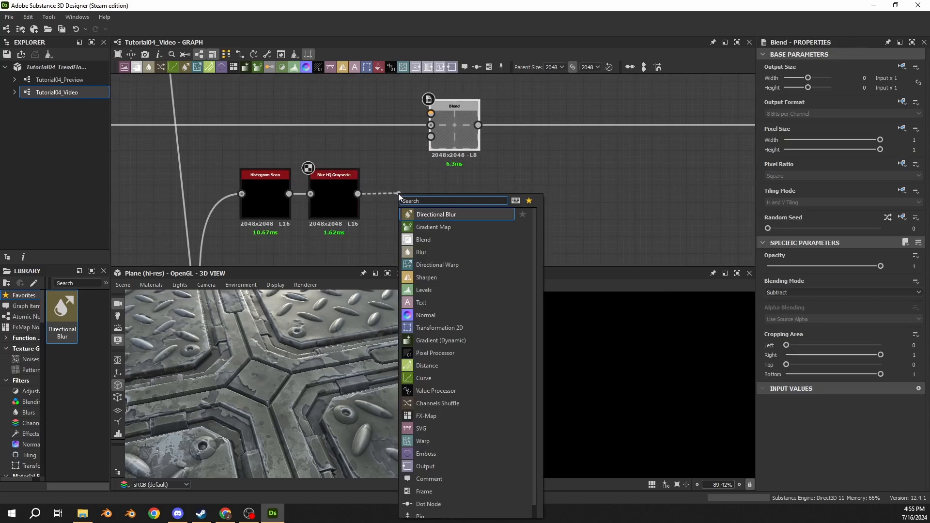
pyautogui.press('Escape')
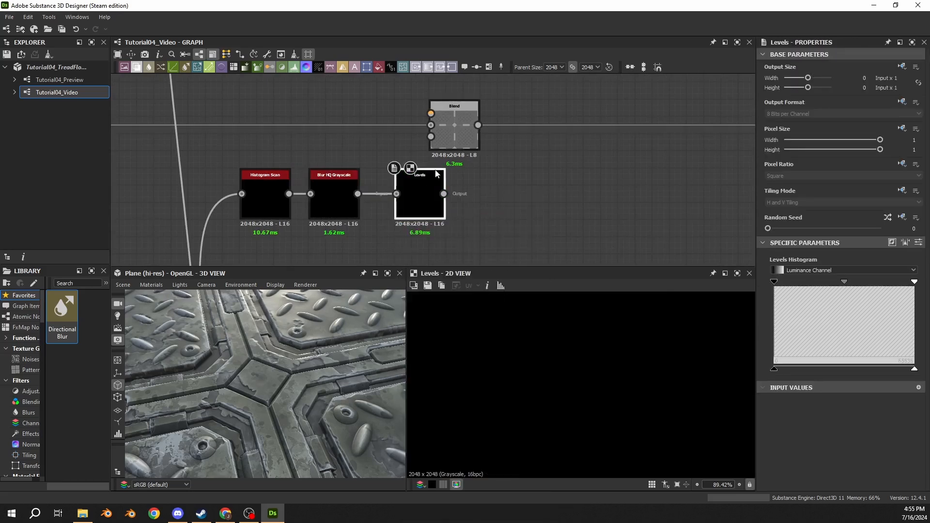
pyautogui.moveTo(339, 202); pyautogui.dragTo(359, 202)
pyautogui.moveTo(440, 222); pyautogui.dragTo(457, 222)
pyautogui.moveTo(462, 132); pyautogui.dragTo(530, 132)
pyautogui.moveTo(460, 194); pyautogui.dragTo(510, 137)
pyautogui.click(511, 135)
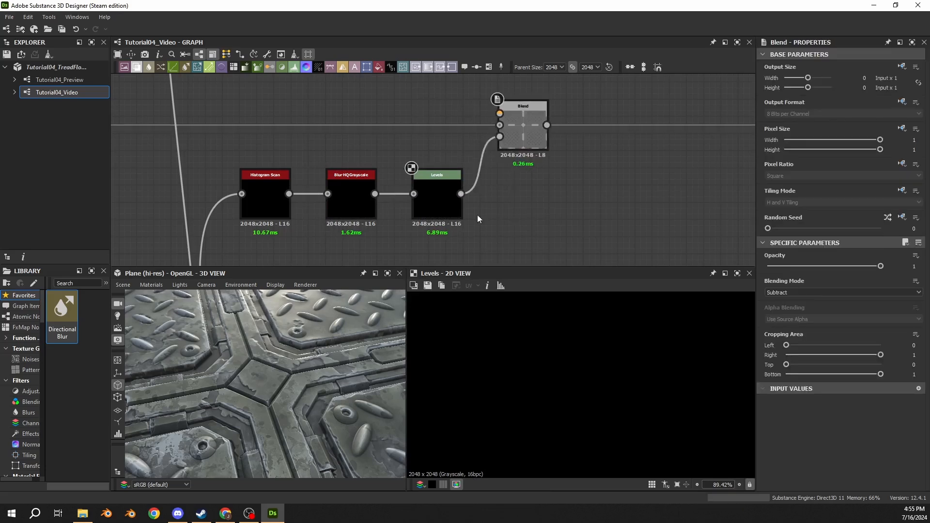
# - Set the diamond Histogram Scan's Position to 0.268 and Contrast to 1
pyautogui.click(271, 213)
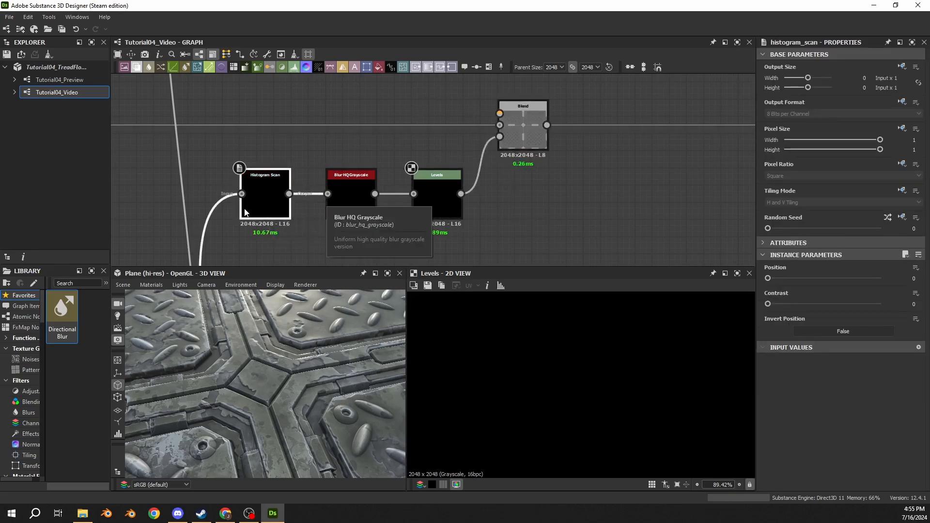
pyautogui.click(913, 278)
pyautogui.write('0.268')
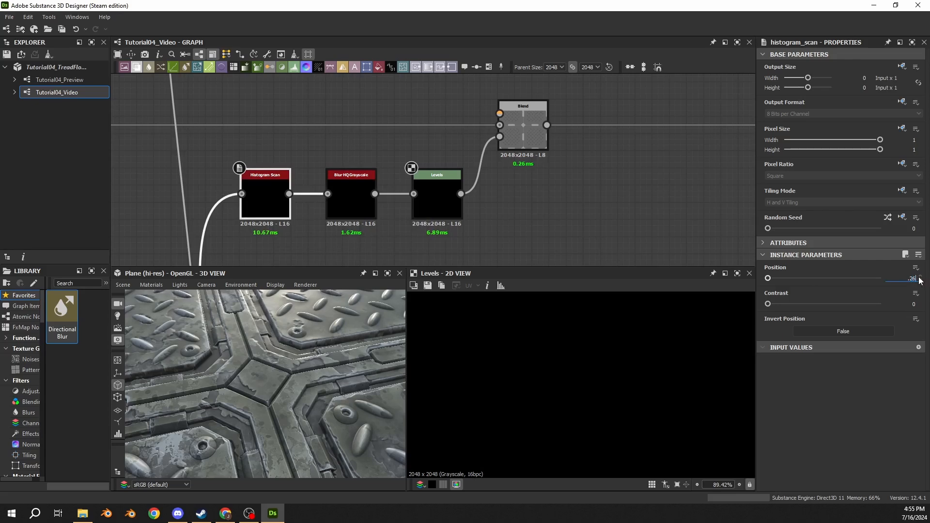
pyautogui.press('Return')
pyautogui.moveTo(906, 303); pyautogui.dragTo(923, 302)
pyautogui.write('1')
pyautogui.press('Return')
# - Set the Blur HQ Grayscale node's Intensity to 0.38 and Quality to 1
pyautogui.click(373, 210)
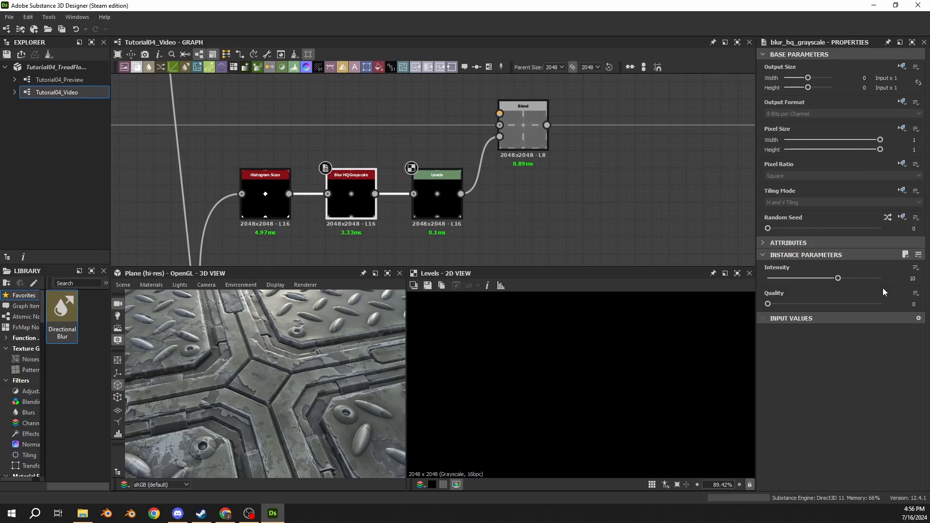
pyautogui.moveTo(907, 278); pyautogui.dragTo(920, 281)
pyautogui.write('.38')
pyautogui.press('Return')
pyautogui.click(915, 304)
pyautogui.write('1')
pyautogui.press('Return')
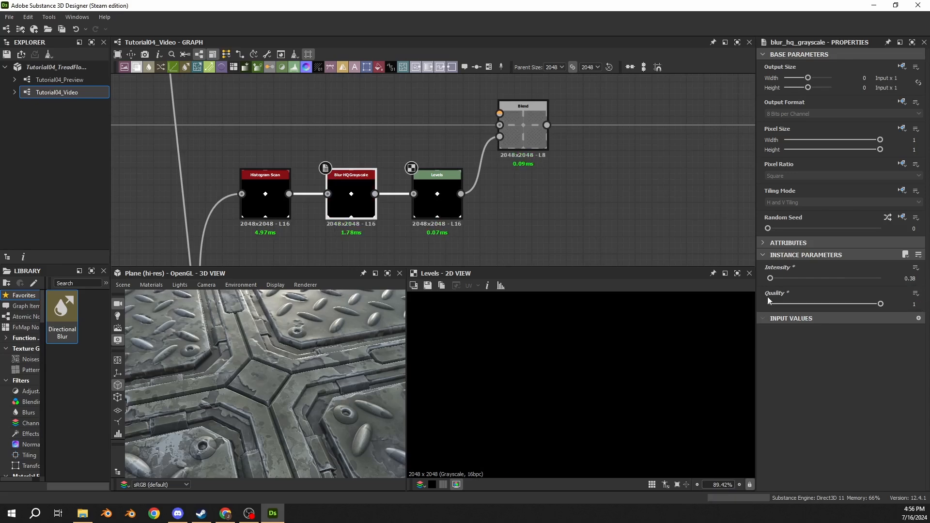
# - Compare the blurred and unblurred diamond masks up close and set the Levels node's Level Out High to 0.11
pyautogui.doubleClick(360, 208)
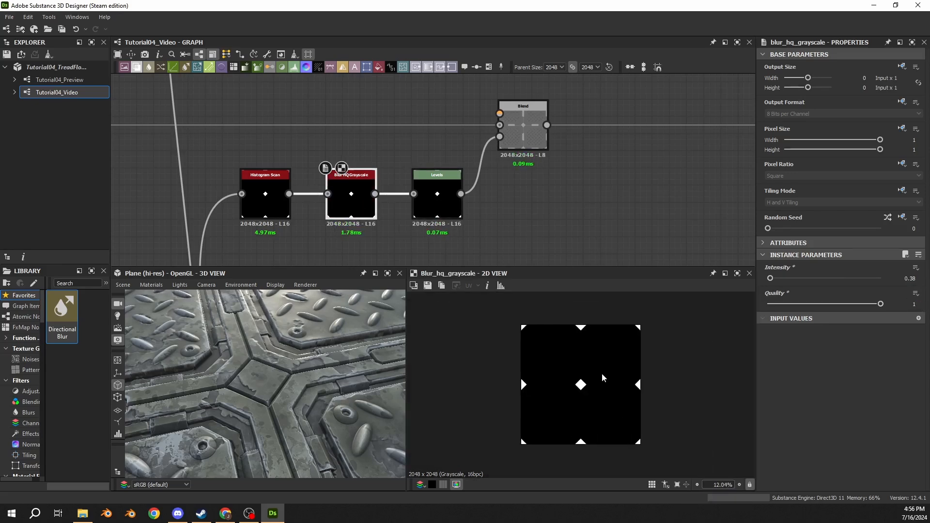
pyautogui.scroll(3, 603, 382)
pyautogui.scroll(7, 611, 383)
pyautogui.doubleClick(279, 211)
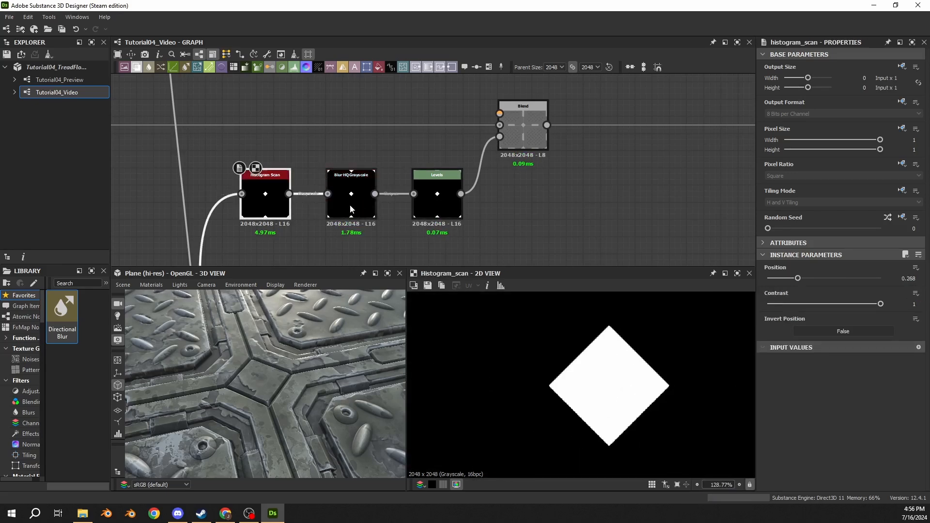
pyautogui.doubleClick(354, 204)
pyautogui.scroll(6, 565, 403)
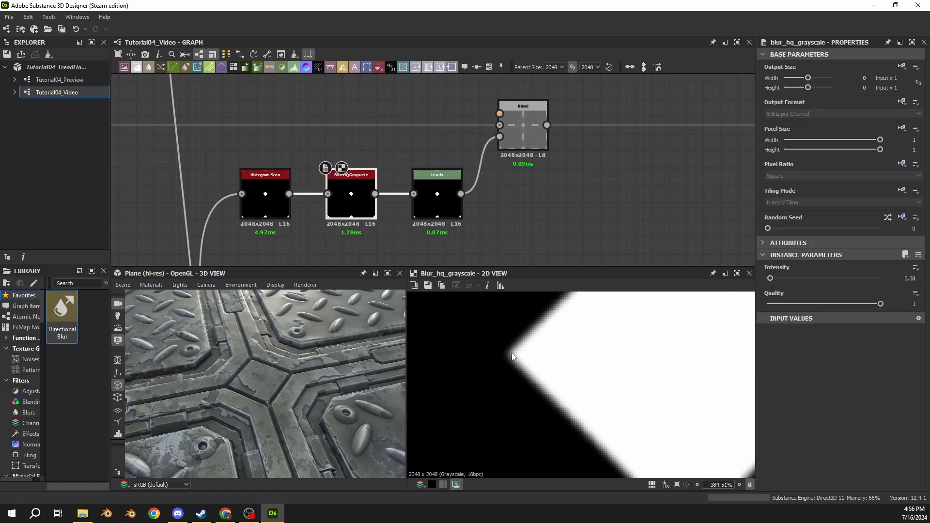
pyautogui.doubleClick(439, 200)
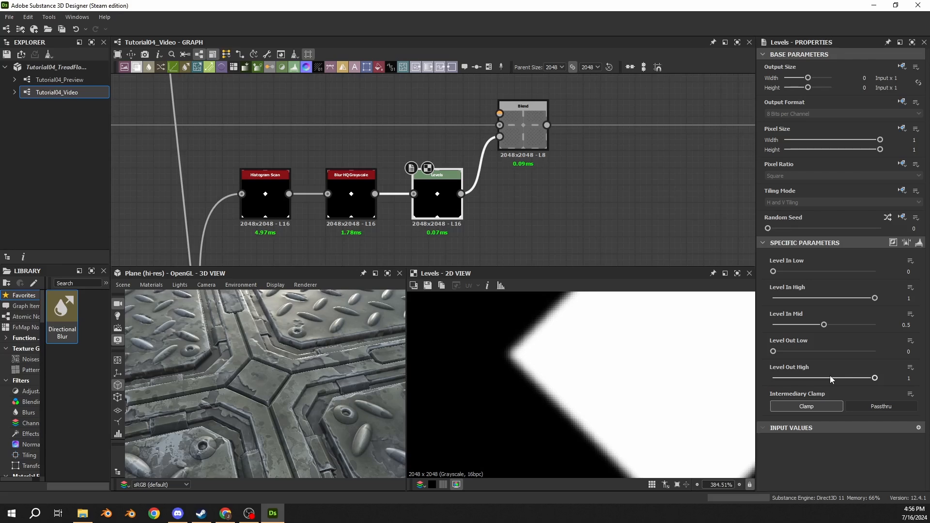
pyautogui.click(782, 376)
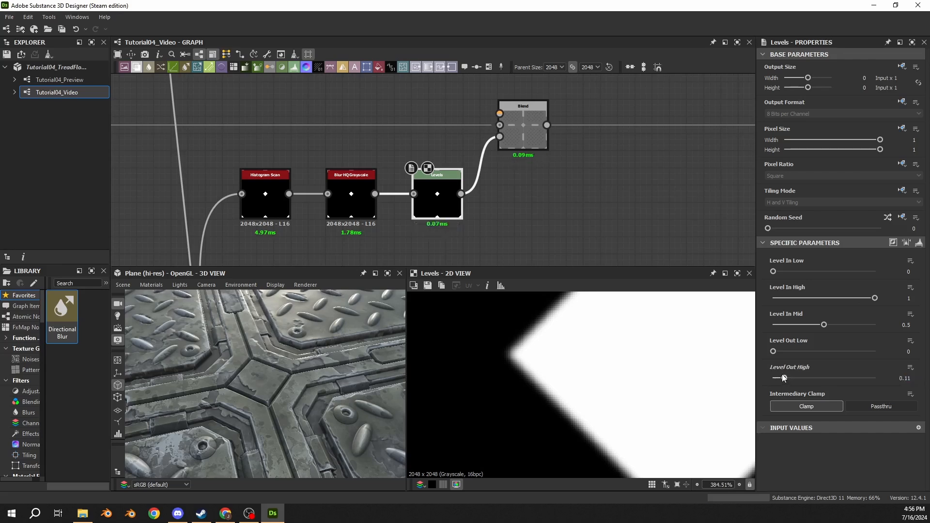
# - Duplicate the white Uniform Color node from the second roughness Blend and connect the copy to the third Blend's foreground input
pyautogui.scroll(-6, 583, 256)
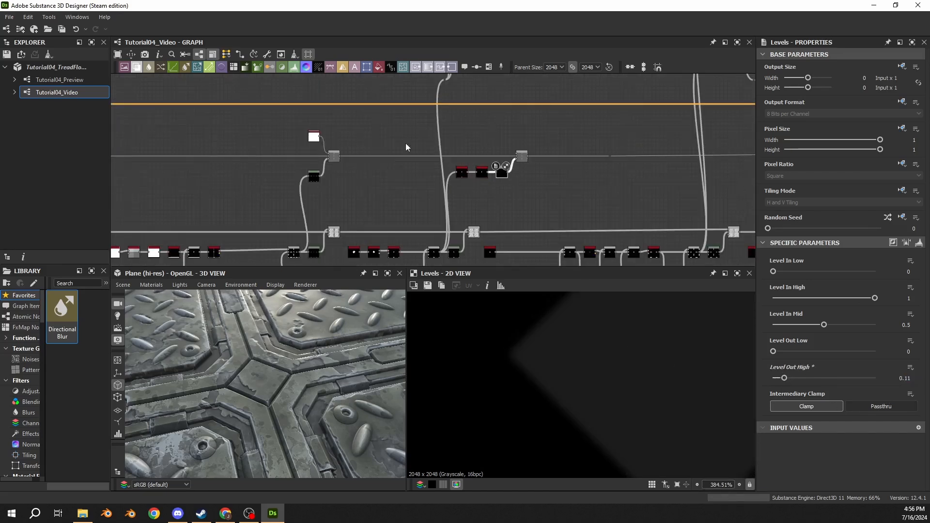
pyautogui.click(315, 141)
pyautogui.hotkey('ctrl', 'v')
pyautogui.scroll(4, 475, 160)
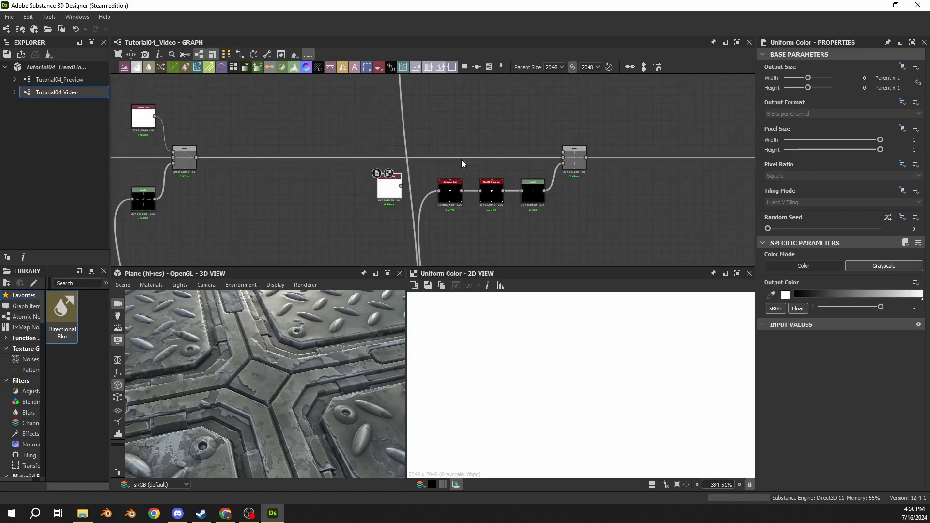
pyautogui.moveTo(394, 185); pyautogui.dragTo(596, 175)
pyautogui.scroll(4, 531, 126)
# - Preview the third roughness Blend and compare its diamond with the Levels mask and the worn plates in the 3D view
pyautogui.click(617, 187)
pyautogui.scroll(-5, 575, 396)
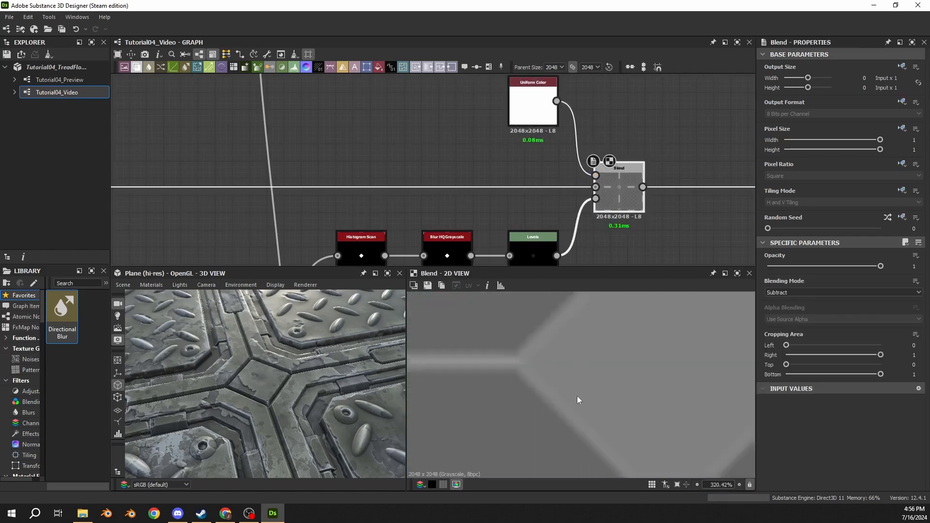
pyautogui.scroll(2, 564, 367)
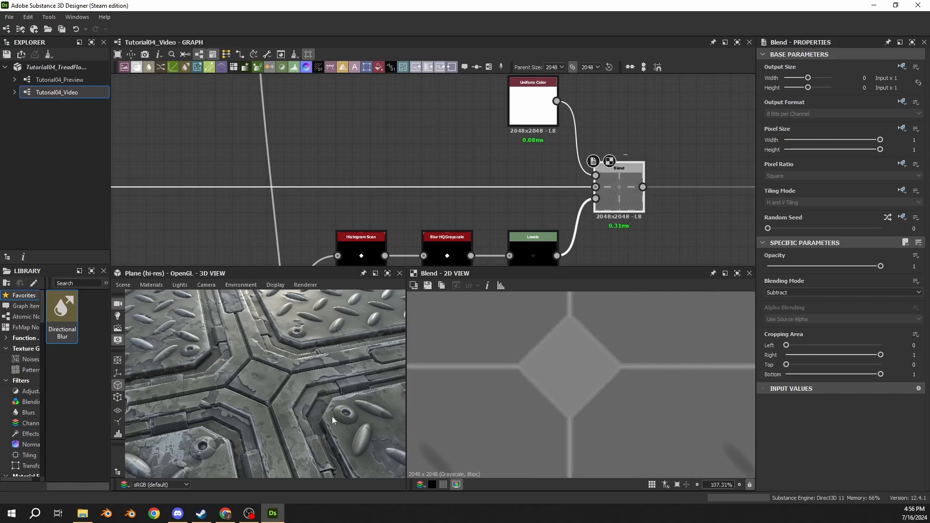
pyautogui.moveTo(332, 416); pyautogui.dragTo(303, 398)
pyautogui.moveTo(517, 248); pyautogui.dragTo(495, 163, button='middle')
pyautogui.scroll(-1, 495, 163)
pyautogui.doubleClick(519, 176)
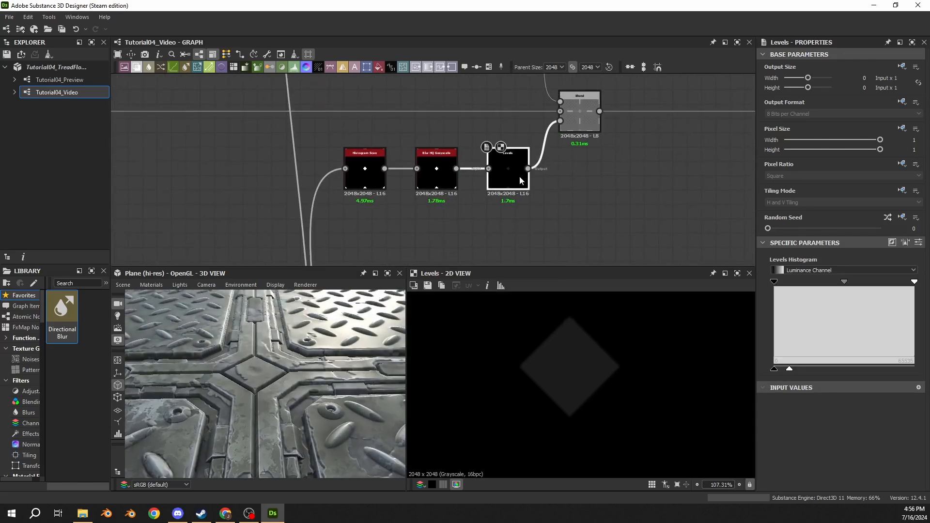
pyautogui.moveTo(459, 129); pyautogui.dragTo(478, 182, button='middle')
pyautogui.doubleClick(598, 163)
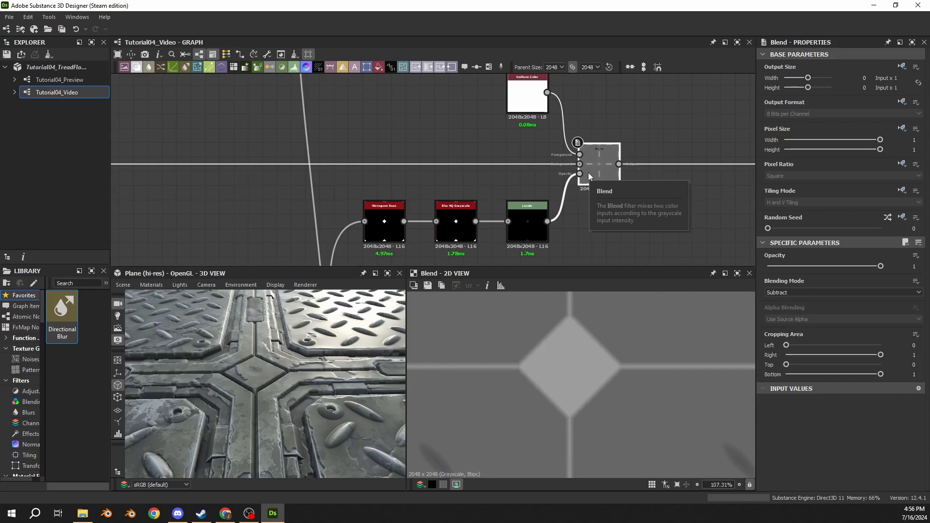
pyautogui.doubleClick(595, 171)
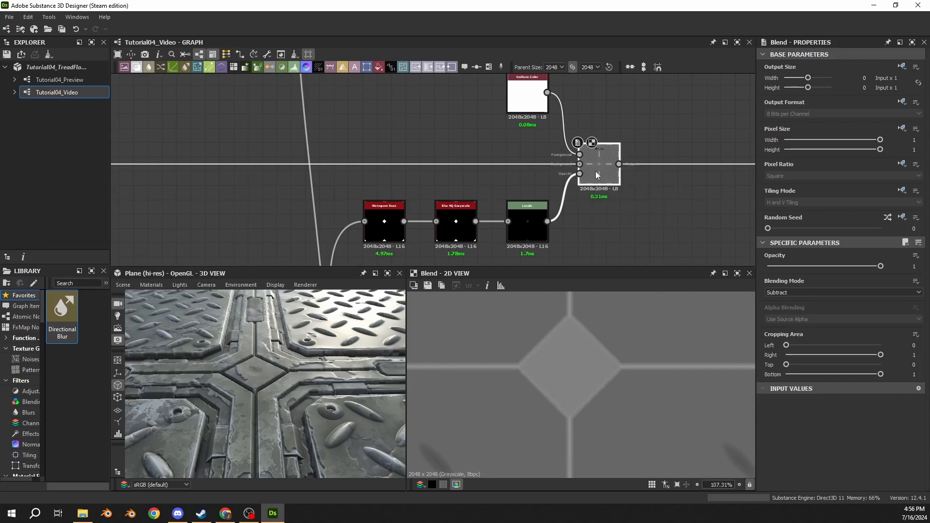
# - Examine the central diamond up close in the roughness preview and from several angles in the 3D view
pyautogui.scroll(4, 527, 368)
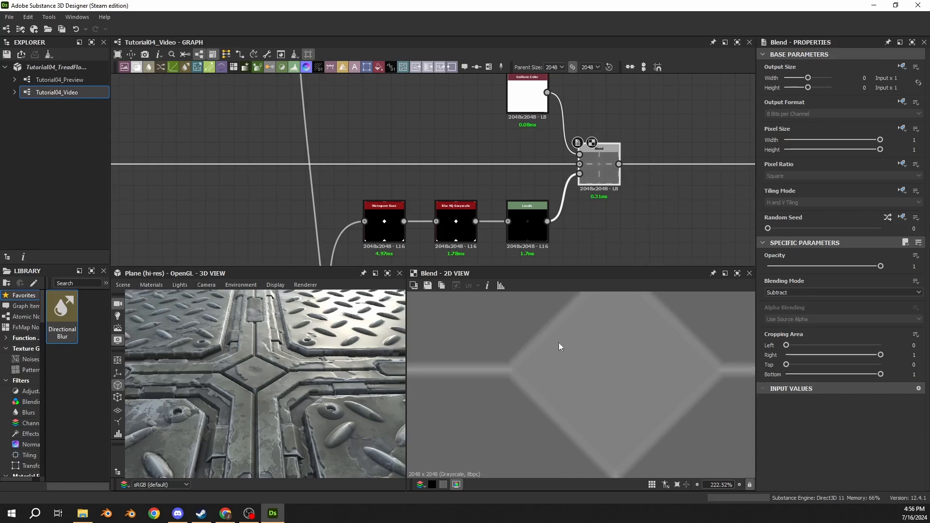
pyautogui.scroll(4, 502, 371)
pyautogui.moveTo(567, 347); pyautogui.dragTo(505, 386, button='middle')
pyautogui.scroll(-5, 508, 383)
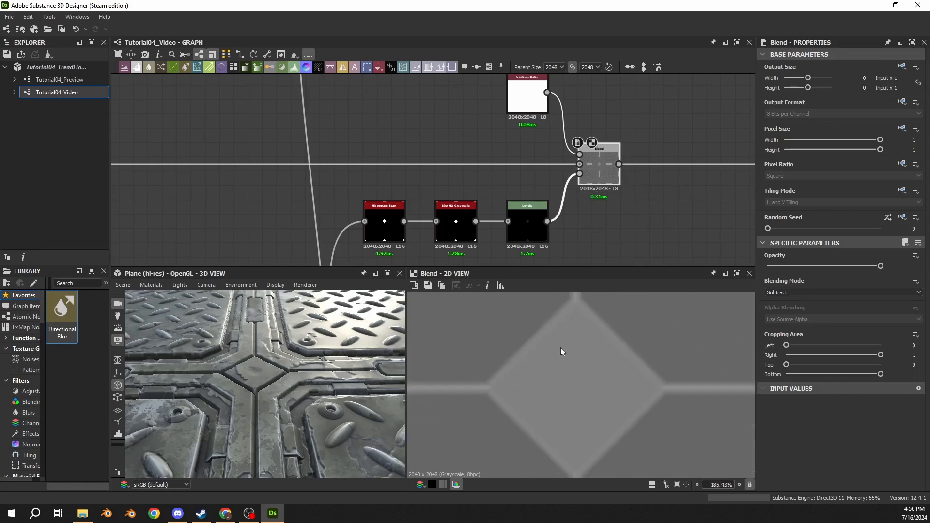
pyautogui.scroll(5, 280, 373)
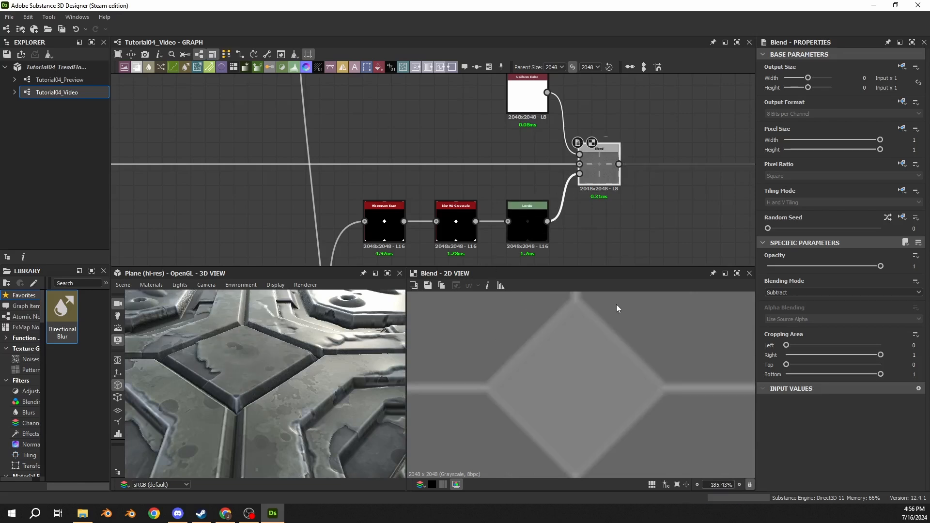
pyautogui.moveTo(289, 436); pyautogui.dragTo(330, 443)
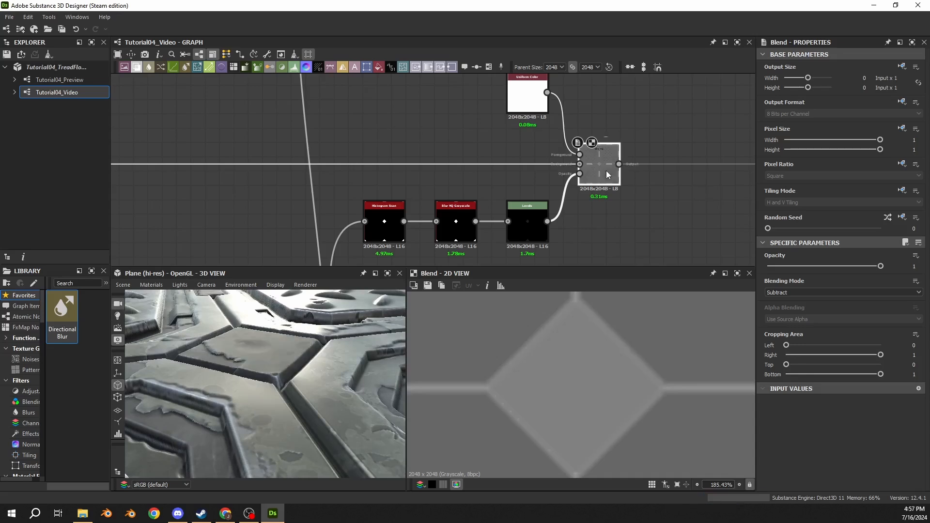
pyautogui.moveTo(278, 357); pyautogui.dragTo(291, 365)
# - Move the dot node after the third Blend farther along the roughness row
pyautogui.scroll(-4, 628, 175)
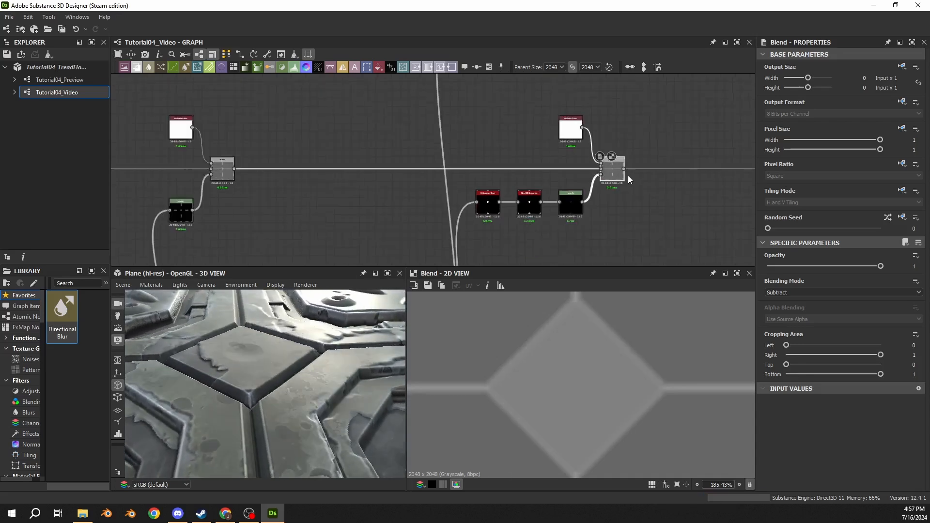
pyautogui.moveTo(697, 166); pyautogui.dragTo(362, 151, button='middle')
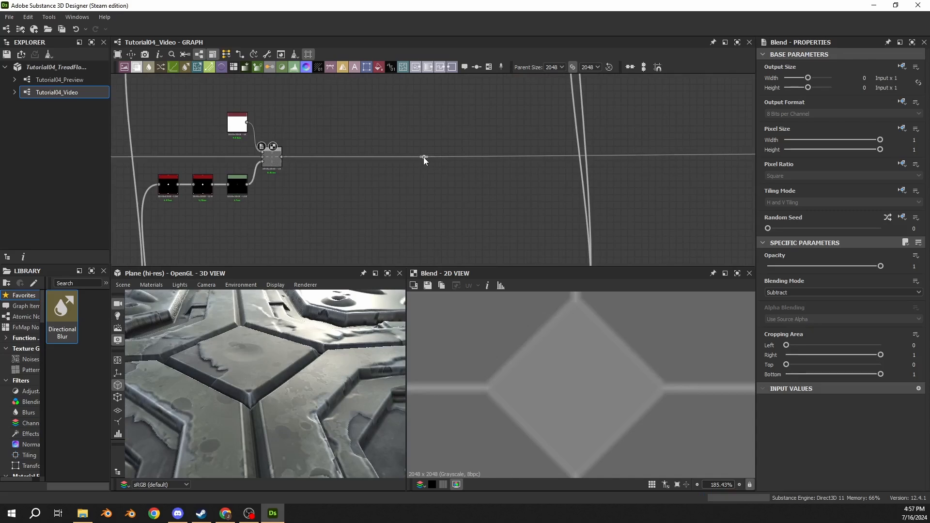
pyautogui.moveTo(423, 157); pyautogui.dragTo(665, 156)
# - Preview the diamond Histogram Scan mask and the Subtract Blend of the height graph that feeds it
pyautogui.doubleClick(175, 192)
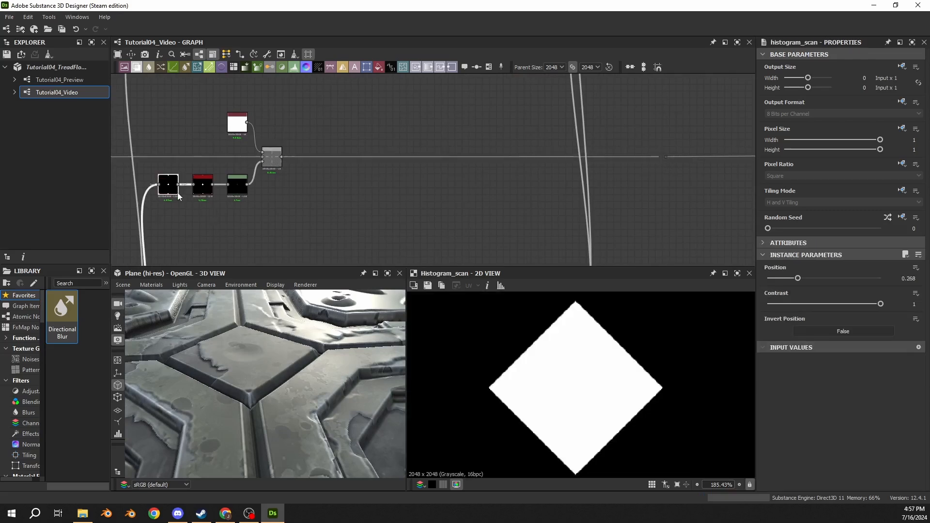
pyautogui.moveTo(197, 243); pyautogui.dragTo(399, 91, button='middle')
pyautogui.scroll(3, 313, 216)
pyautogui.scroll(1, 313, 218)
pyautogui.doubleClick(330, 195)
# - Examine the base color row's diamond Histogram Scan and the color Blend it masks, checking the diamond's edges up close
pyautogui.scroll(-5, 352, 165)
pyautogui.moveTo(391, 126); pyautogui.dragTo(398, 264, button='middle')
pyautogui.moveTo(365, 140); pyautogui.dragTo(364, 230, button='middle')
pyautogui.scroll(5, 349, 159)
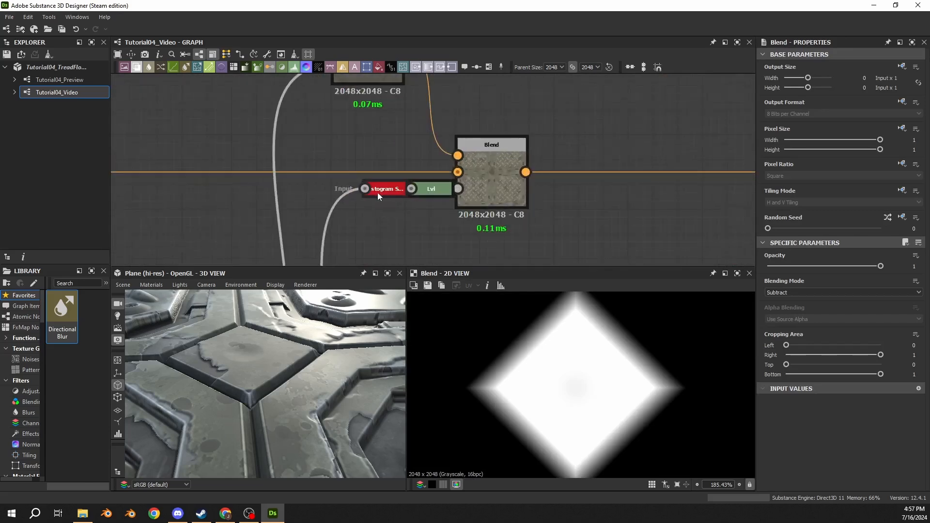
pyautogui.doubleClick(383, 191)
pyautogui.doubleClick(490, 164)
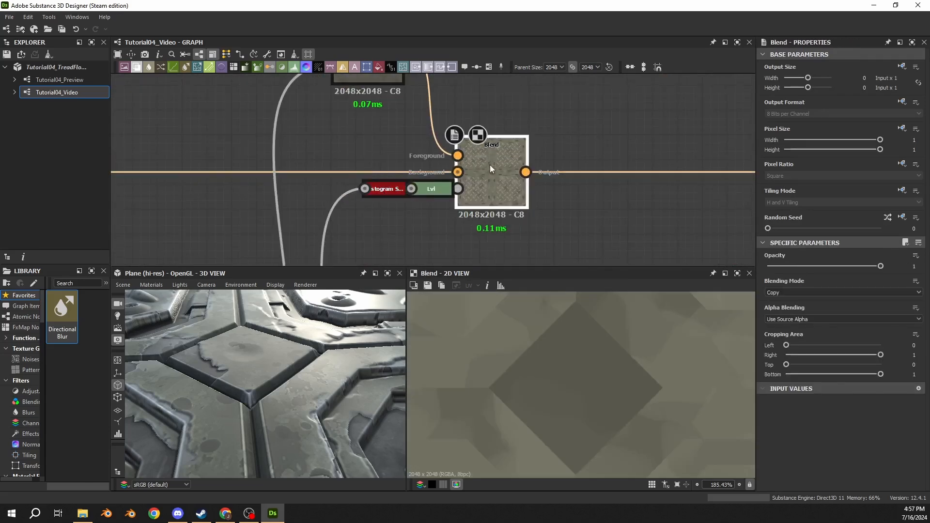
pyautogui.scroll(4, 555, 339)
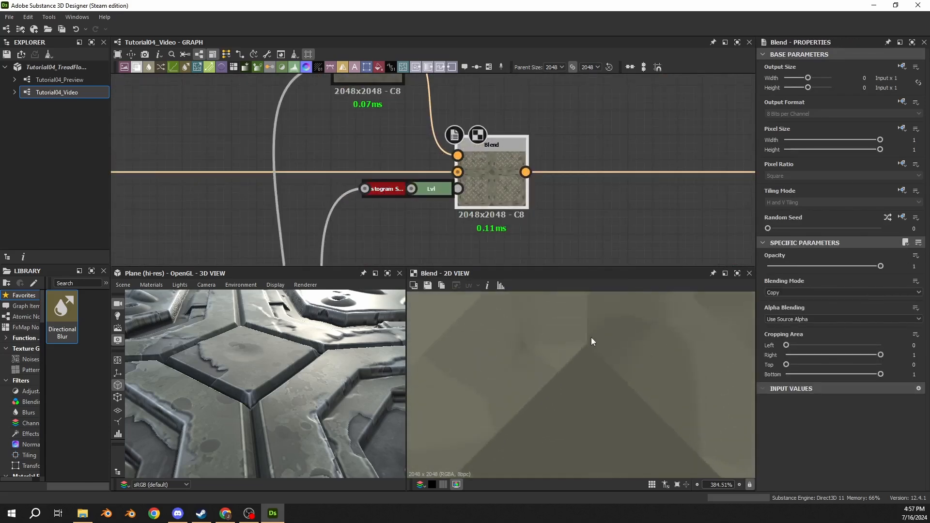
pyautogui.scroll(-7, 504, 414)
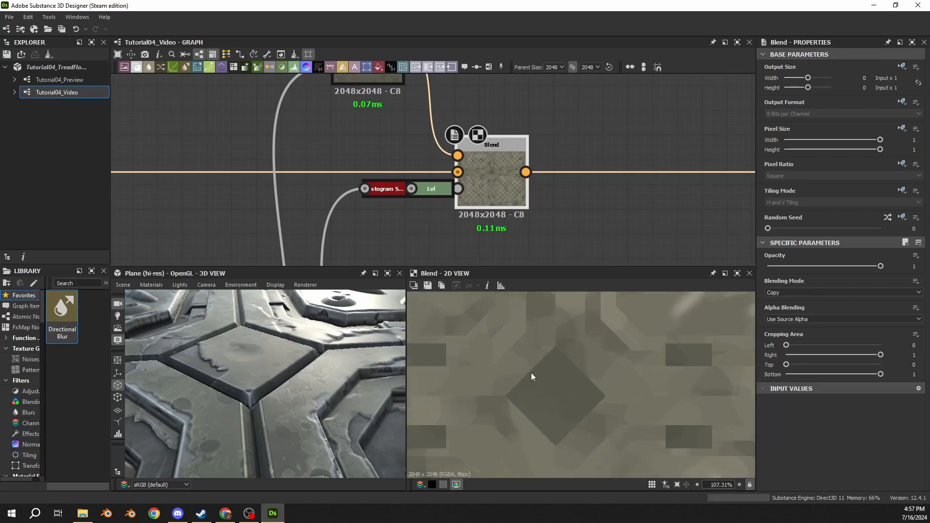
pyautogui.scroll(-4, 393, 235)
pyautogui.moveTo(394, 243); pyautogui.dragTo(395, 142, button='middle')
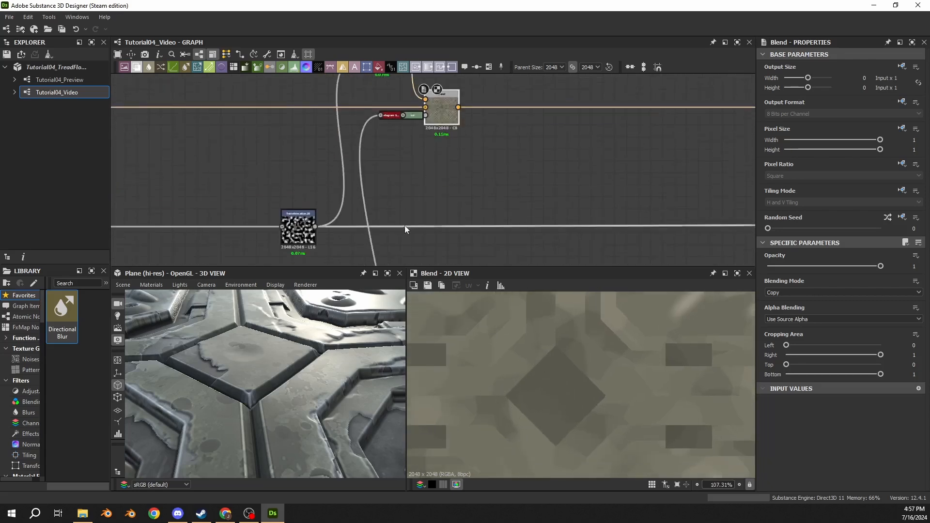
# - Compare the roughness row's diamond mask chain with the height graph's diamond branch, previewing the Max (Lighten) Blend that merges the diamond
pyautogui.moveTo(405, 226); pyautogui.dragTo(405, 126, button='middle')
pyautogui.moveTo(420, 211); pyautogui.dragTo(410, 113, button='middle')
pyautogui.moveTo(409, 246); pyautogui.dragTo(408, 182, button='middle')
pyautogui.scroll(-2, 402, 215)
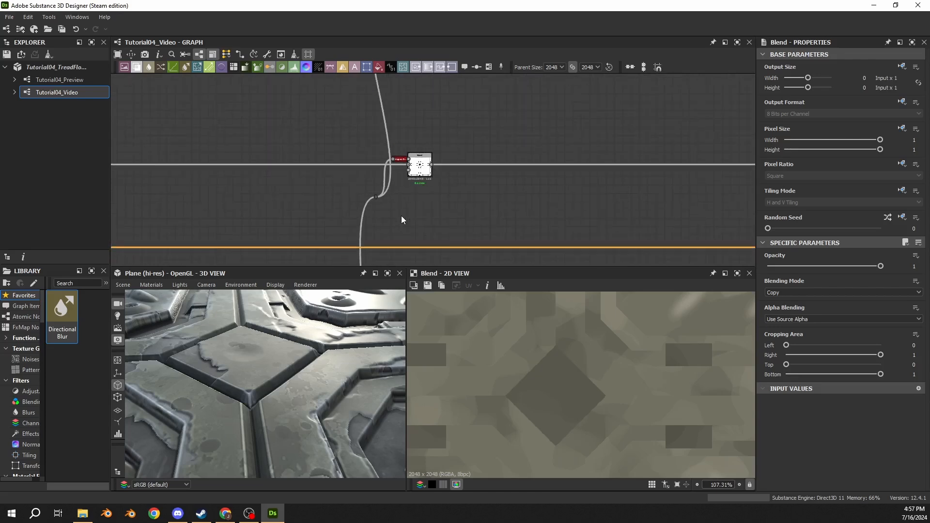
pyautogui.click(417, 175)
pyautogui.moveTo(444, 217); pyautogui.dragTo(451, 131, button='middle')
pyautogui.moveTo(443, 259); pyautogui.dragTo(442, 158, button='middle')
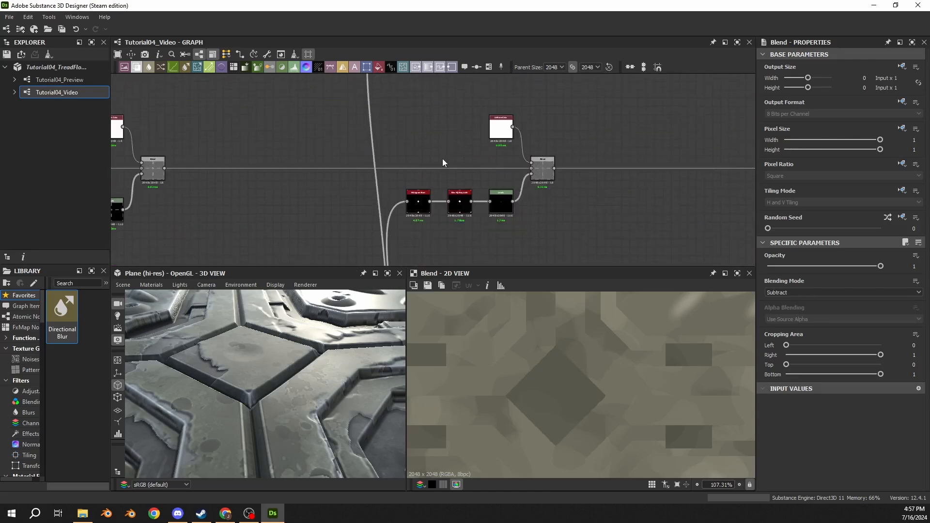
pyautogui.scroll(-4, 409, 186)
pyautogui.moveTo(379, 196); pyautogui.dragTo(395, 121, button='middle')
pyautogui.scroll(4, 417, 198)
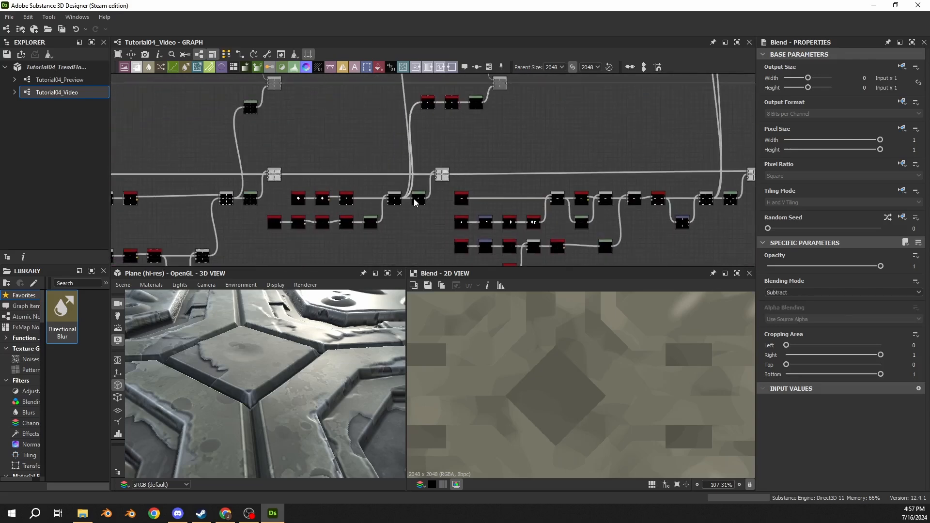
pyautogui.scroll(-3, 773, 292)
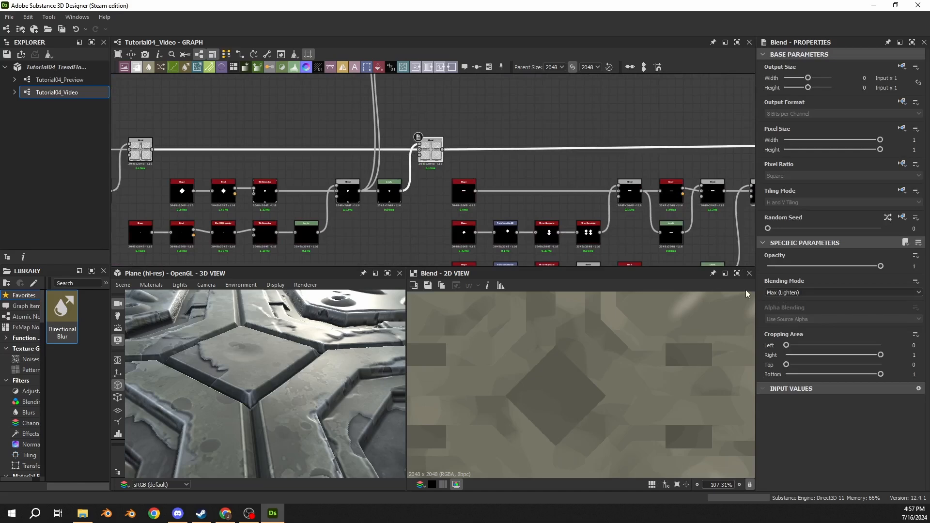
pyautogui.scroll(-3, 420, 147)
pyautogui.moveTo(429, 88); pyautogui.dragTo(432, 141, button='middle')
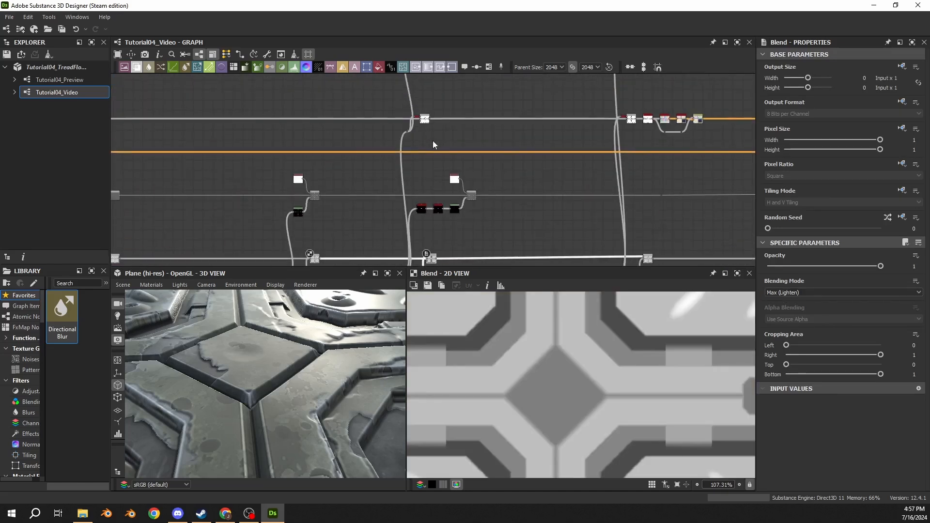
pyautogui.scroll(4, 472, 217)
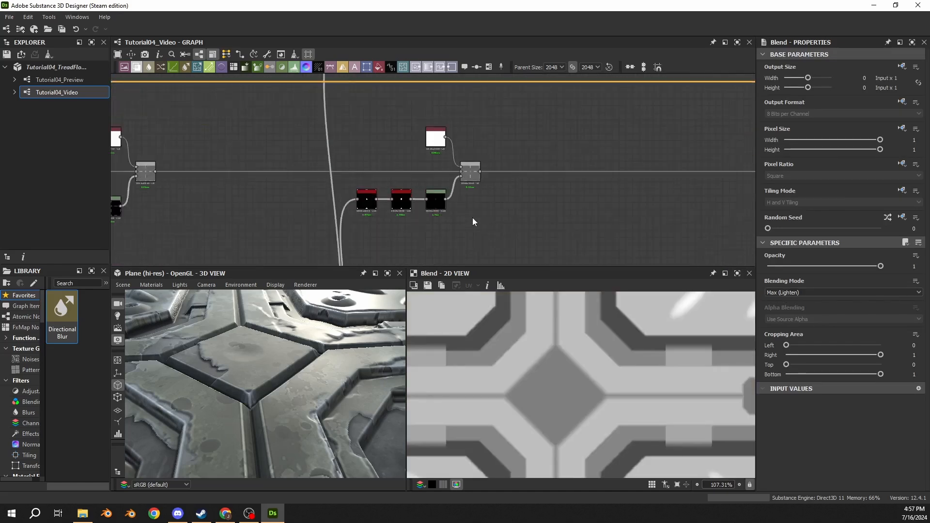
# - Dock the Levels, Blur HQ Grayscale and Histogram Scan nodes onto the diamond's roughness Blend
pyautogui.click(426, 195)
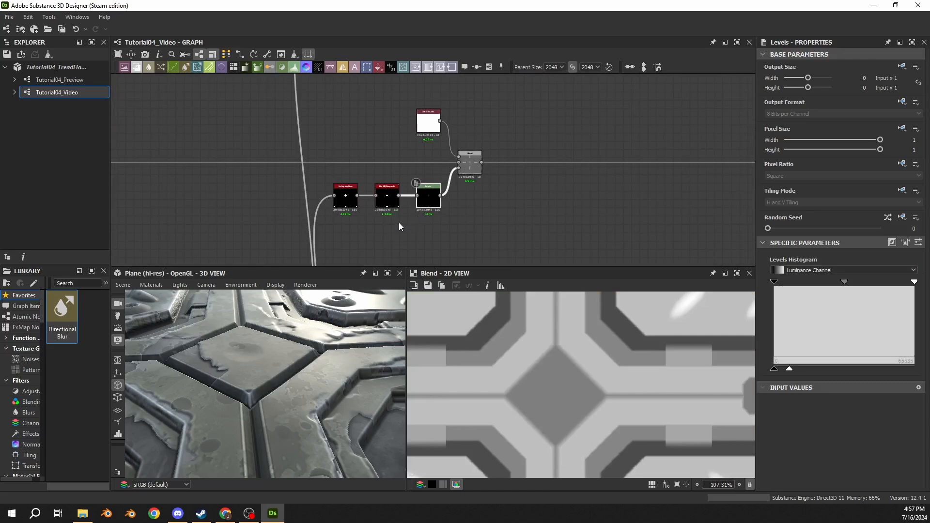
pyautogui.click(387, 198)
pyautogui.click(345, 199)
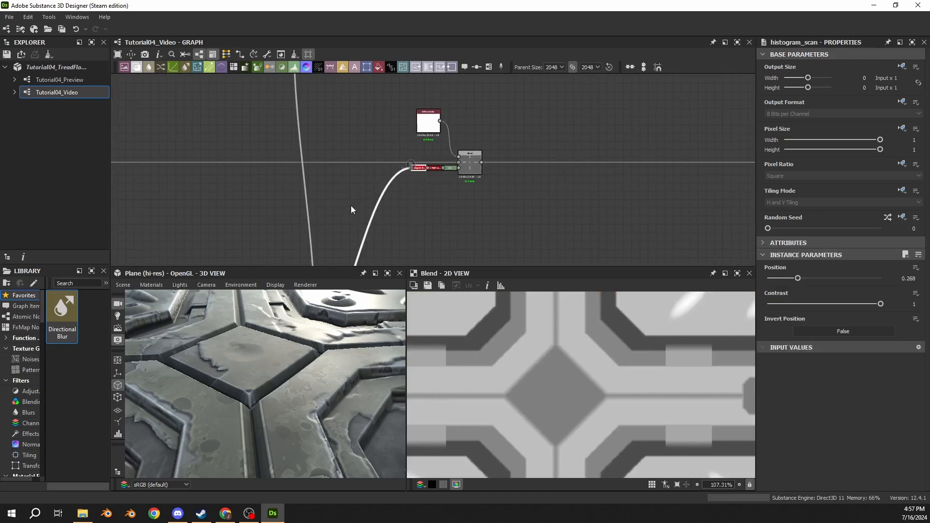
# - Insert a new Blend node into the roughness row after the diamond's Blend
pyautogui.moveTo(548, 217); pyautogui.dragTo(432, 210, button='middle')
pyautogui.press('space')
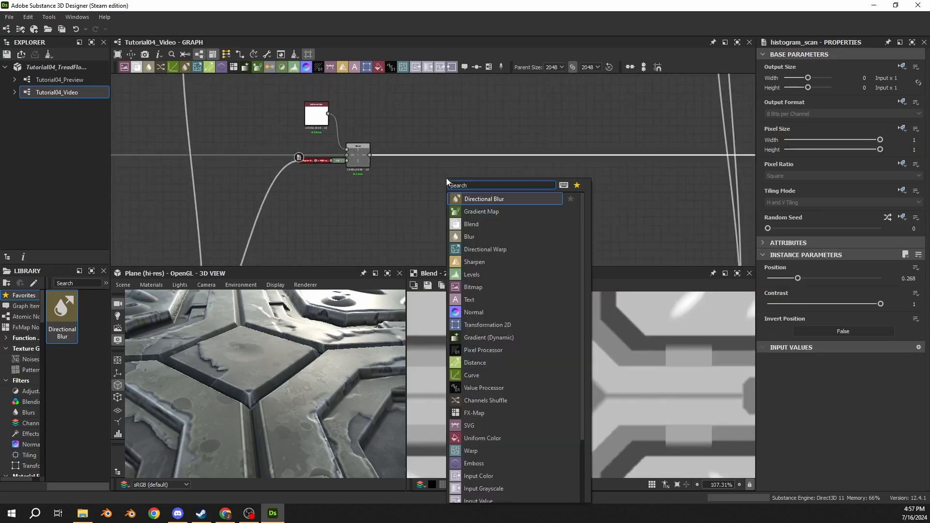
pyautogui.write('blen')
pyautogui.press('Return')
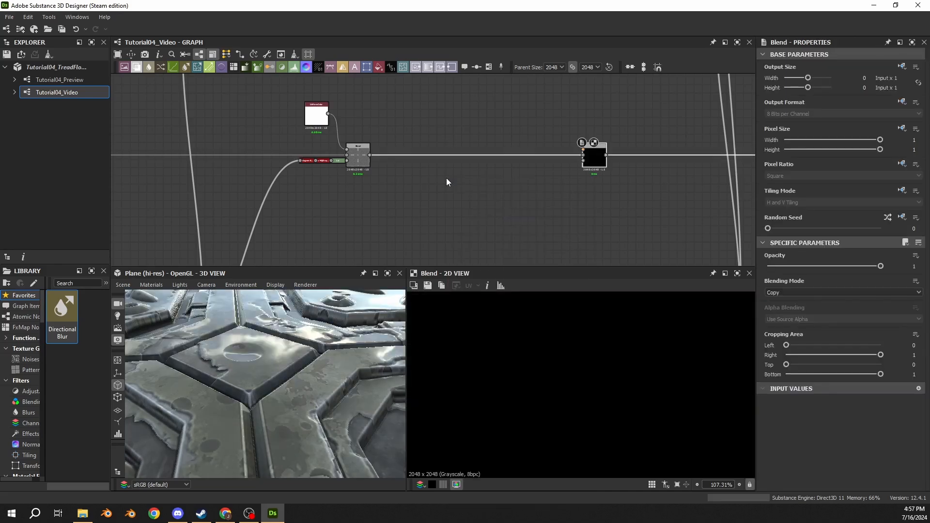
# - Duplicate the white Uniform Color node and connect the copy to the new Blend's foreground
pyautogui.click(316, 116)
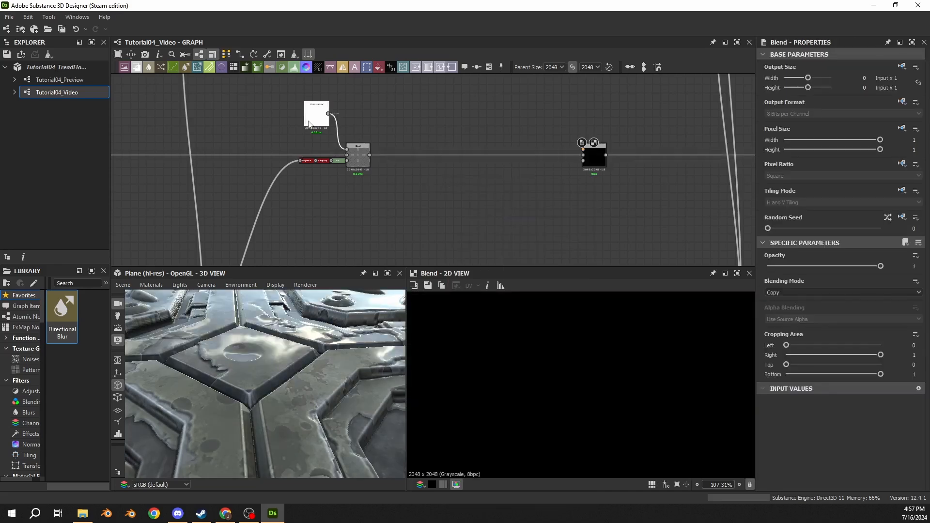
pyautogui.hotkey('ctrl', 'd')
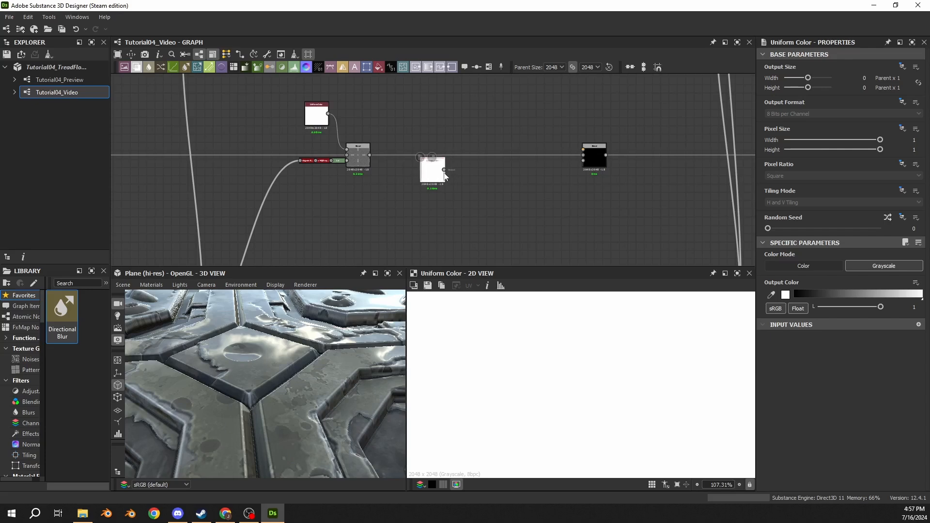
pyautogui.moveTo(432, 180); pyautogui.dragTo(598, 166)
pyautogui.scroll(3, 560, 135)
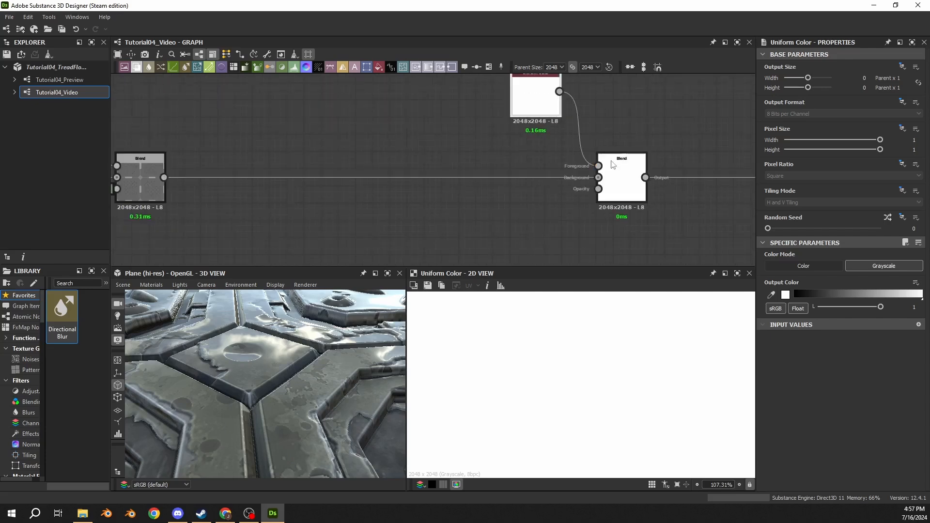
pyautogui.click(622, 156)
pyautogui.moveTo(527, 222); pyautogui.dragTo(530, 193, button='middle')
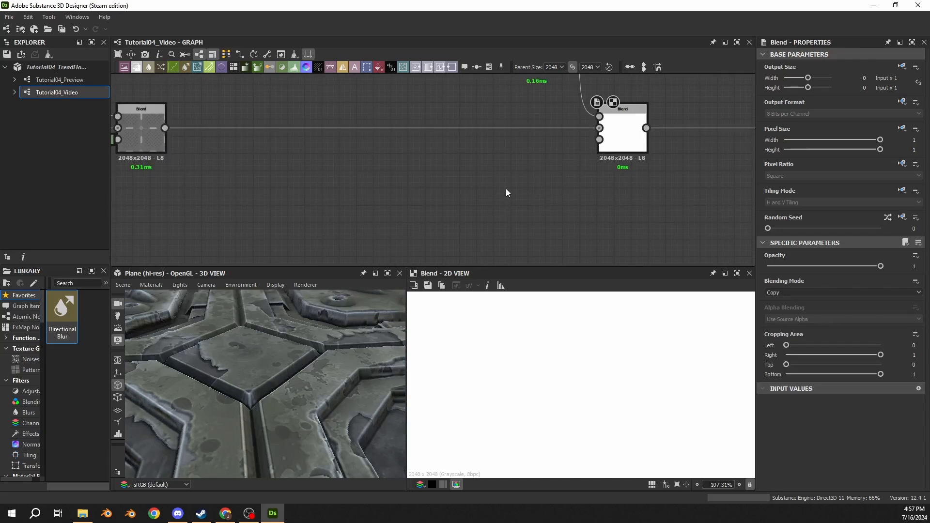
# - Add a Blur HQ Grayscale node below the roughness row, followed by a Levels node
pyautogui.press('space')
pyautogui.write('blur')
pyautogui.press('Down')
pyautogui.press('Down')
pyautogui.press('Down')
pyautogui.press('Return')
pyautogui.moveTo(499, 197); pyautogui.dragTo(516, 197)
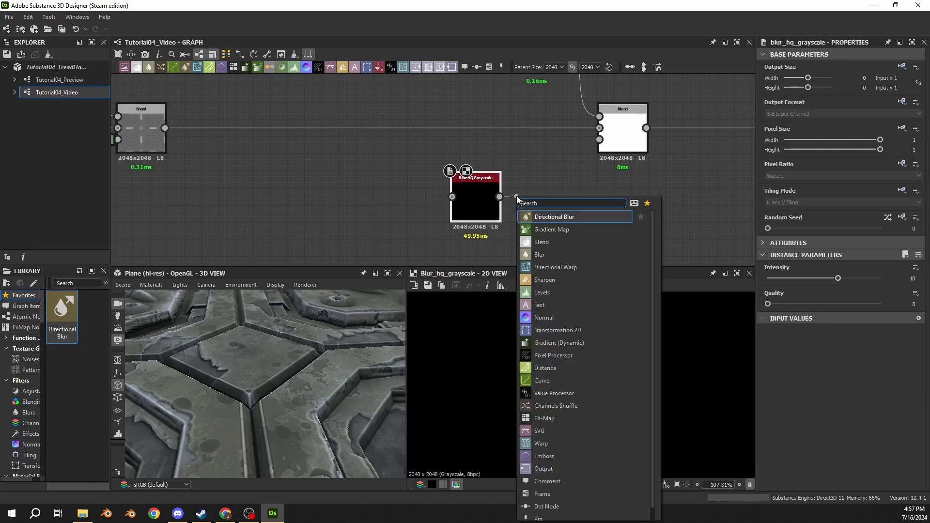
pyautogui.click(542, 292)
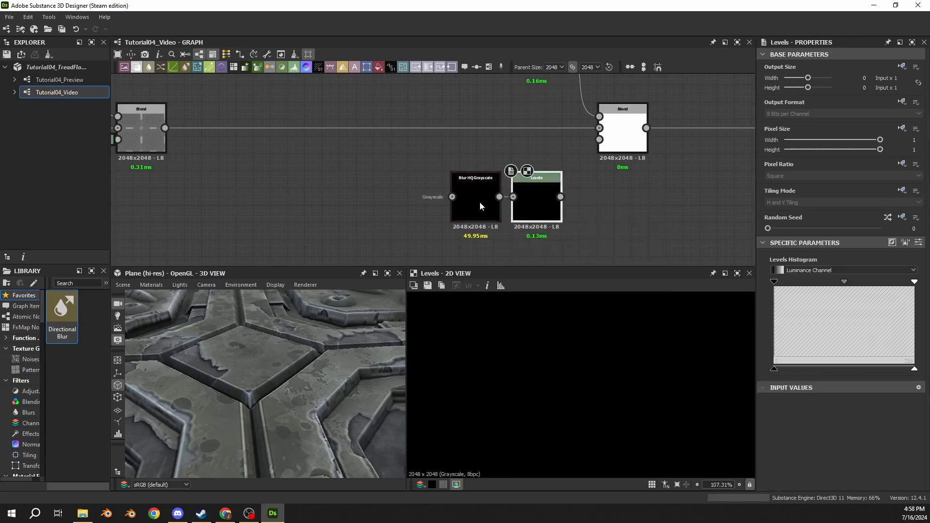
# - Space out the Blur HQ Grayscale and Levels nodes and connect the Levels output to the new Blend's opacity
pyautogui.moveTo(468, 216)
pyautogui.mouseDown()
pyautogui.moveTo(479, 216)
pyautogui.moveTo(461, 216)
pyautogui.mouseUp()
pyautogui.moveTo(573, 198); pyautogui.dragTo(405, 200)
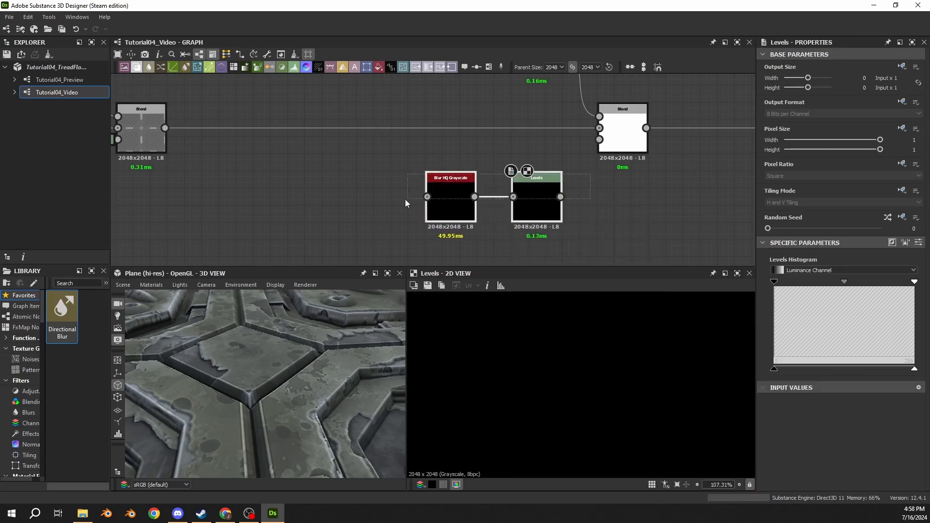
pyautogui.moveTo(542, 210); pyautogui.dragTo(599, 140)
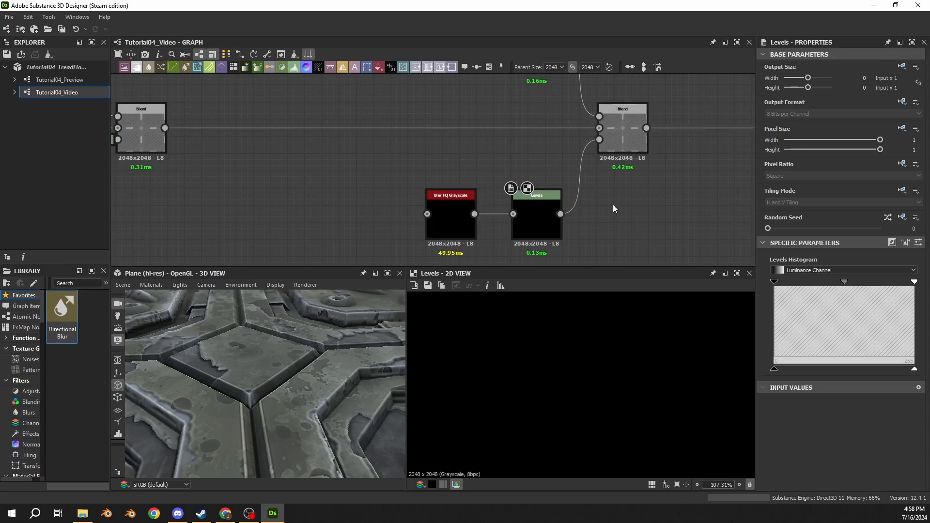
# - Move the new Blend with its Uniform Color, blur and Levels farther along the roughness row, above the height graph's rounded bar section
pyautogui.scroll(-3, 630, 165)
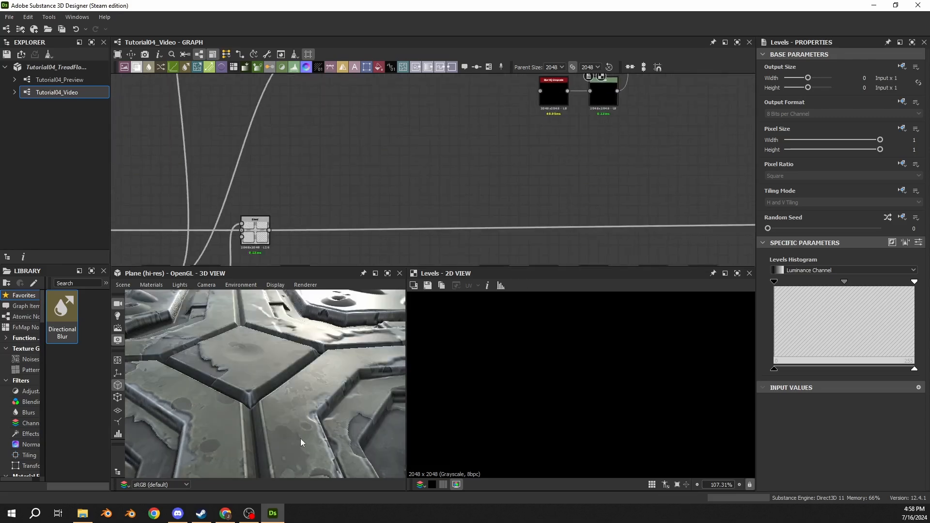
pyautogui.moveTo(300, 438); pyautogui.dragTo(292, 388)
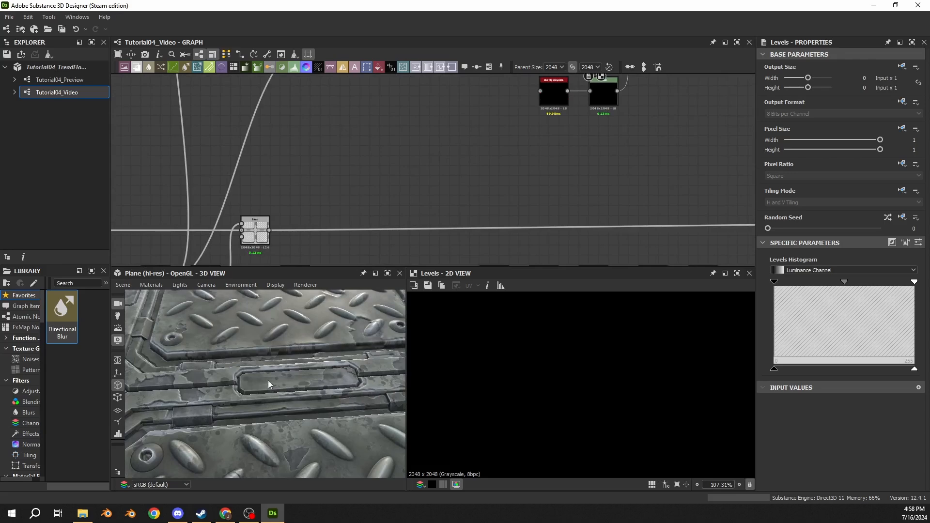
pyautogui.scroll(-5, 493, 222)
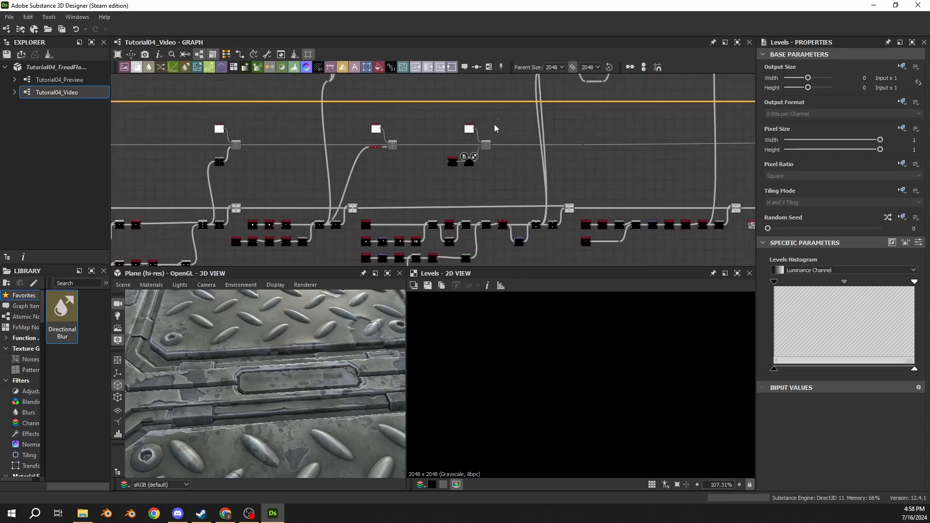
pyautogui.scroll(3, 541, 152)
pyautogui.moveTo(360, 134); pyautogui.dragTo(484, 135)
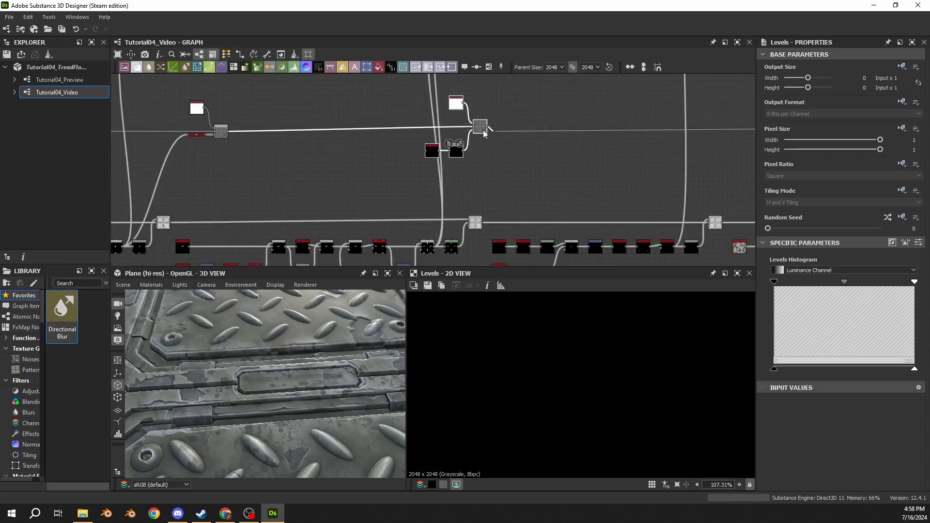
pyautogui.scroll(2, 480, 168)
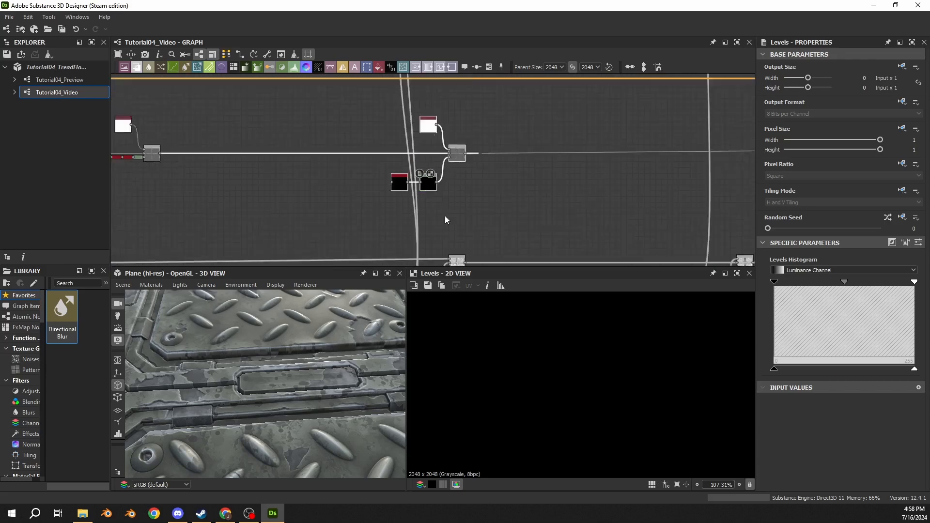
# - Preview the height graph's Add (Linear Dodge) Blend of the bar shapes and connect its output to the new Blur HQ Grayscale
pyautogui.scroll(8, 445, 220)
pyautogui.click(385, 206)
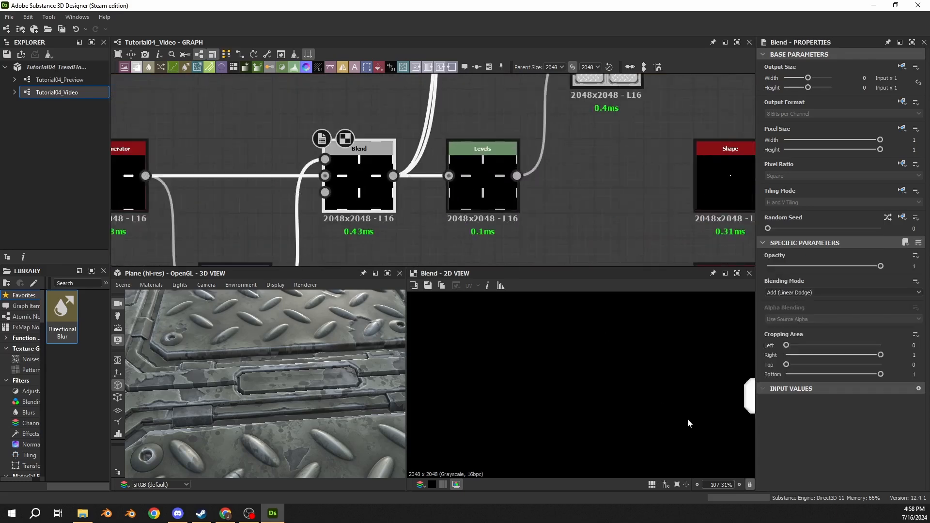
pyautogui.click(393, 176)
pyautogui.scroll(-5, 471, 124)
pyautogui.moveTo(472, 120); pyautogui.dragTo(438, 213, button='middle')
pyautogui.moveTo(466, 127); pyautogui.dragTo(442, 205, button='middle')
pyautogui.click(352, 129)
pyautogui.moveTo(433, 154); pyautogui.dragTo(441, 242, button='middle')
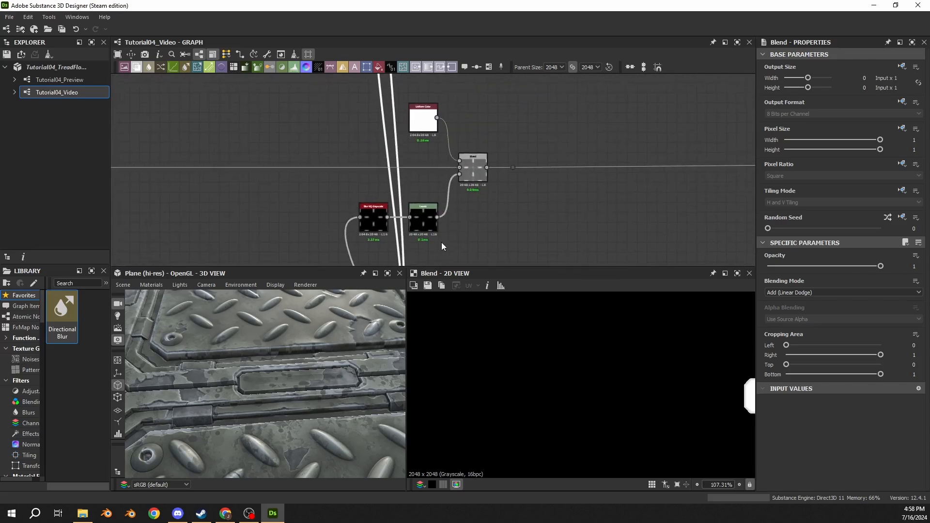
# - Set the new Blur HQ Grayscale's intensity to 0.25 and its quality to 1
pyautogui.scroll(3, 441, 245)
pyautogui.click(332, 211)
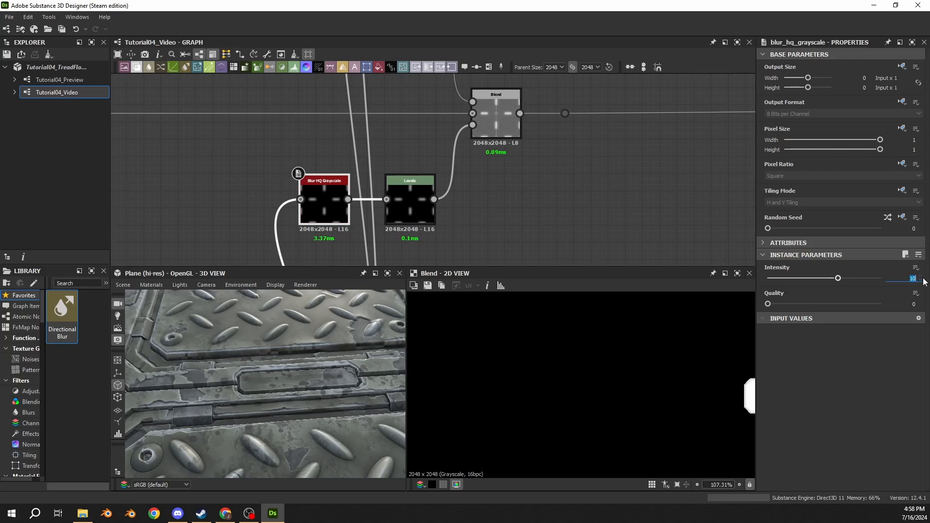
pyautogui.write('0.25')
pyautogui.press('Return')
pyautogui.scroll(8, 560, 363)
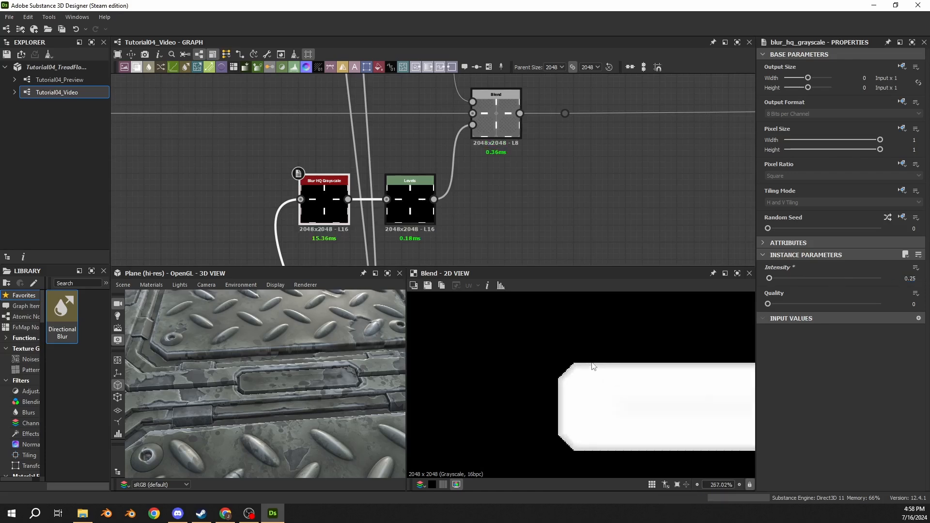
pyautogui.scroll(-3, 608, 367)
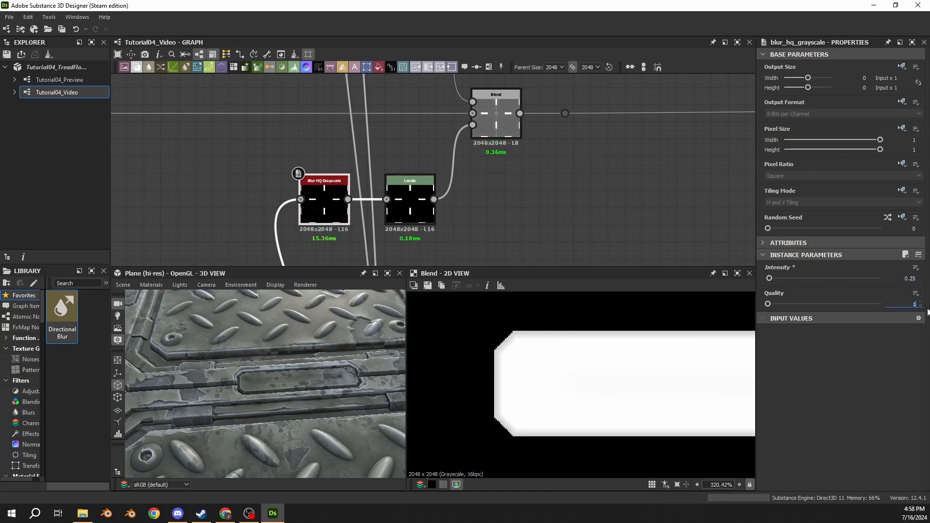
pyautogui.write('1')
pyautogui.press('Return')
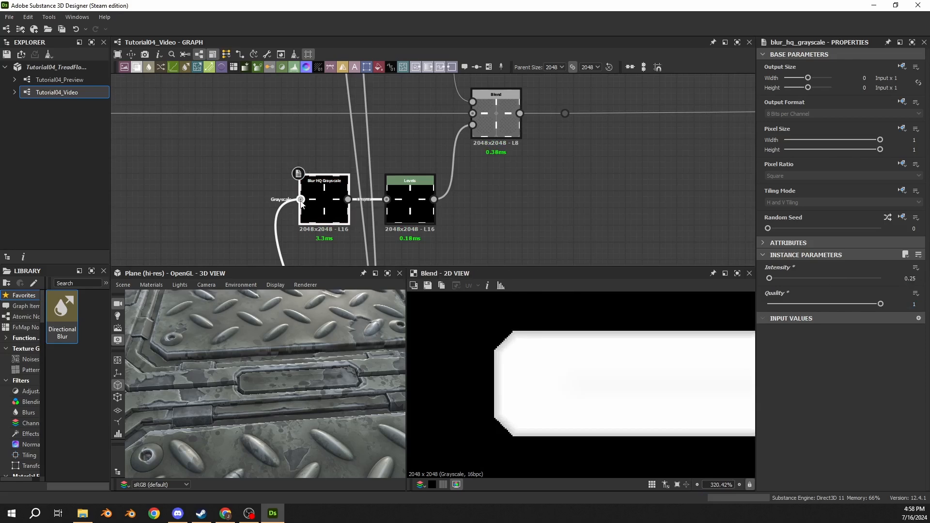
# - Preview the blurred bar mask up close, switch its Levels node to numeric parameters and set Level Out High to 0.115
pyautogui.scroll(3, 532, 332)
pyautogui.doubleClick(324, 208)
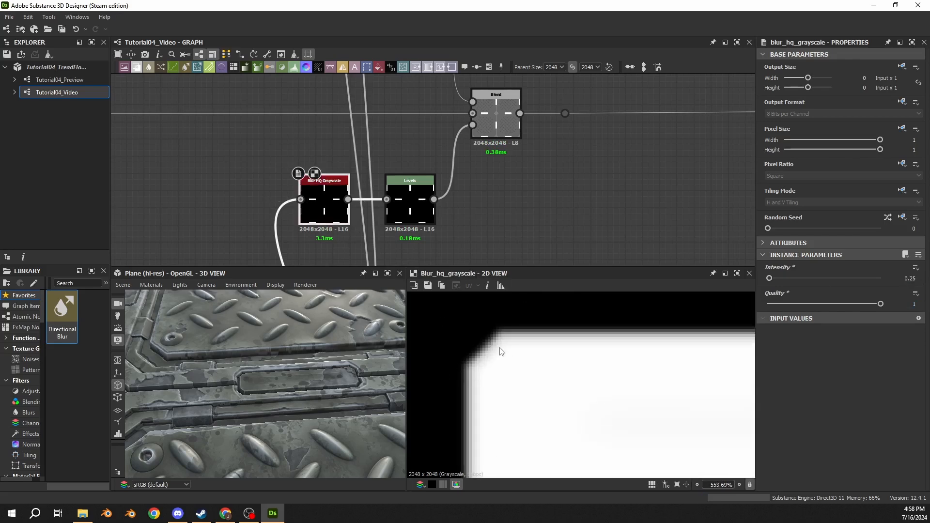
pyautogui.doubleClick(410, 209)
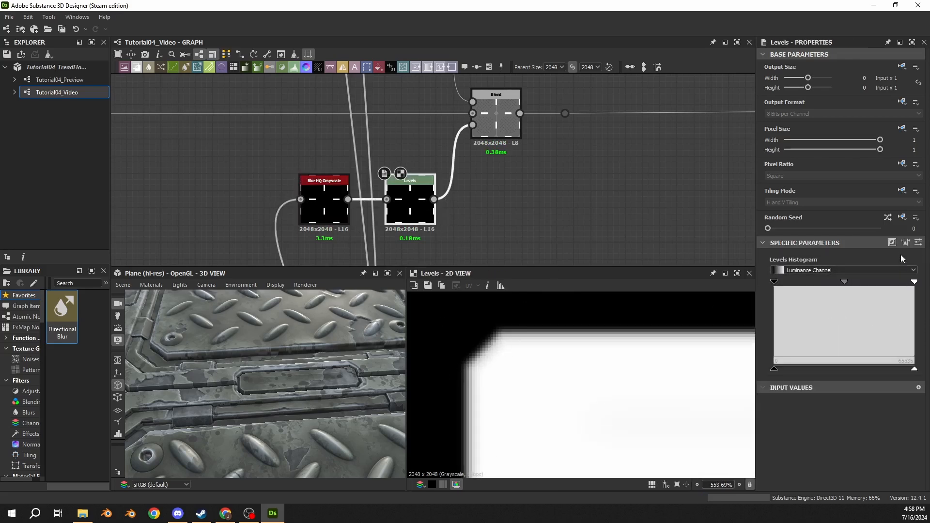
pyautogui.click(918, 242)
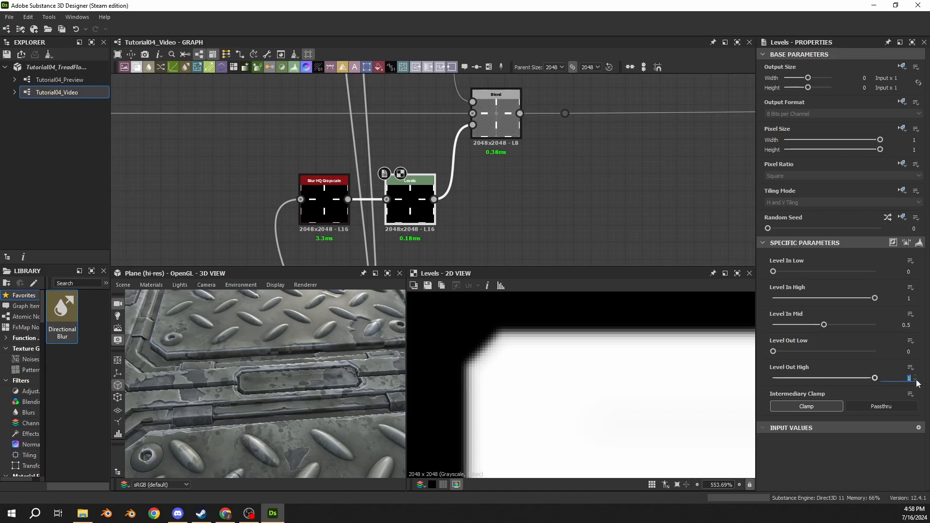
pyautogui.press('Return')
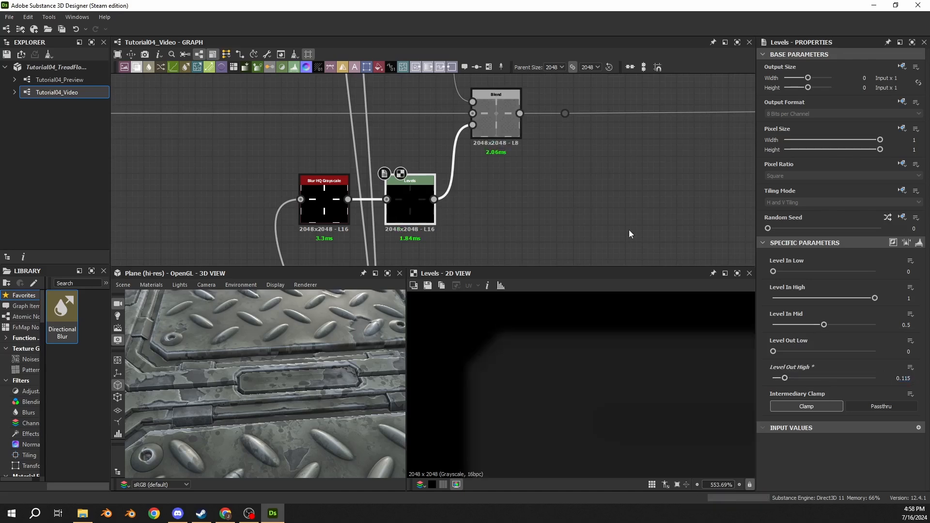
# - Set the new roughness Blend's blending mode to Subtract and preview its full output
pyautogui.click(508, 118)
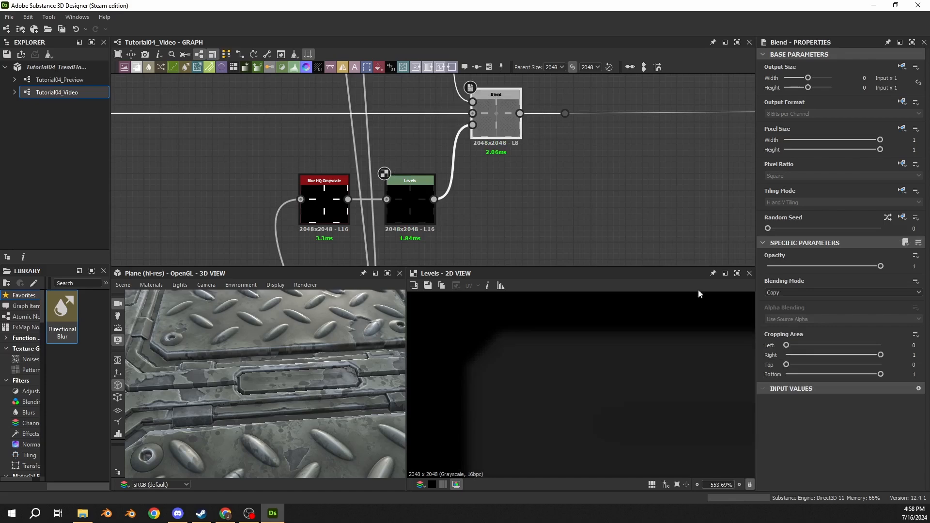
pyautogui.click(788, 292)
pyautogui.click(783, 312)
pyautogui.scroll(-10, 564, 377)
pyautogui.doubleClick(504, 119)
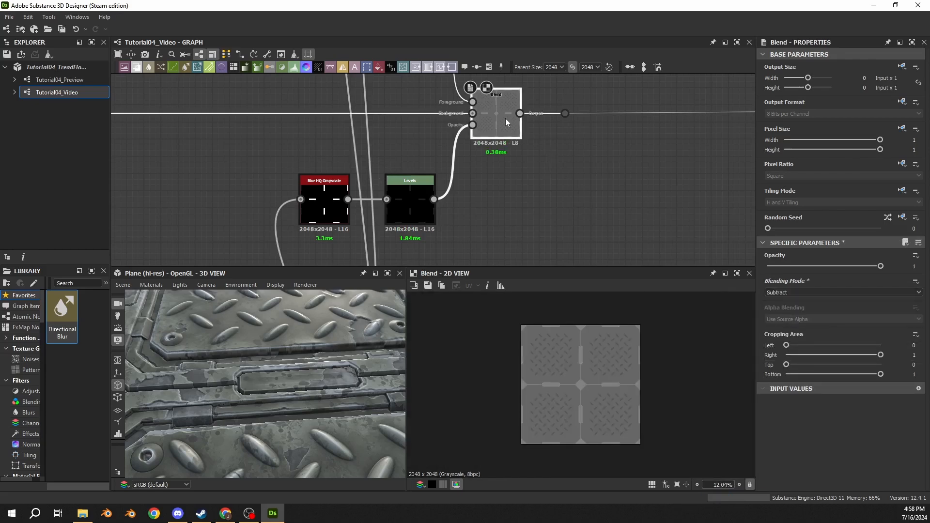
# - Examine the bar's edges in the Subtract Blend's output up close and compare them with the blurred bar mask
pyautogui.scroll(2, 574, 388)
pyautogui.scroll(7, 535, 353)
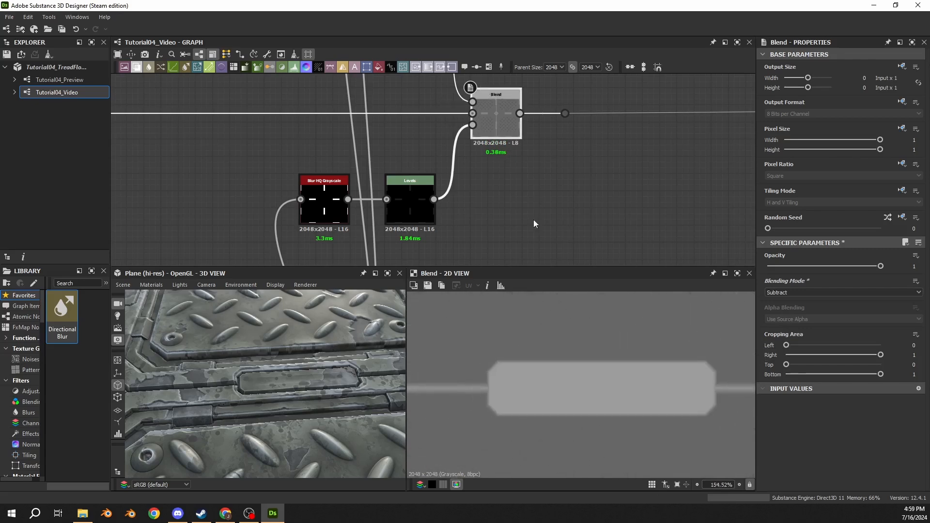
pyautogui.scroll(3, 476, 386)
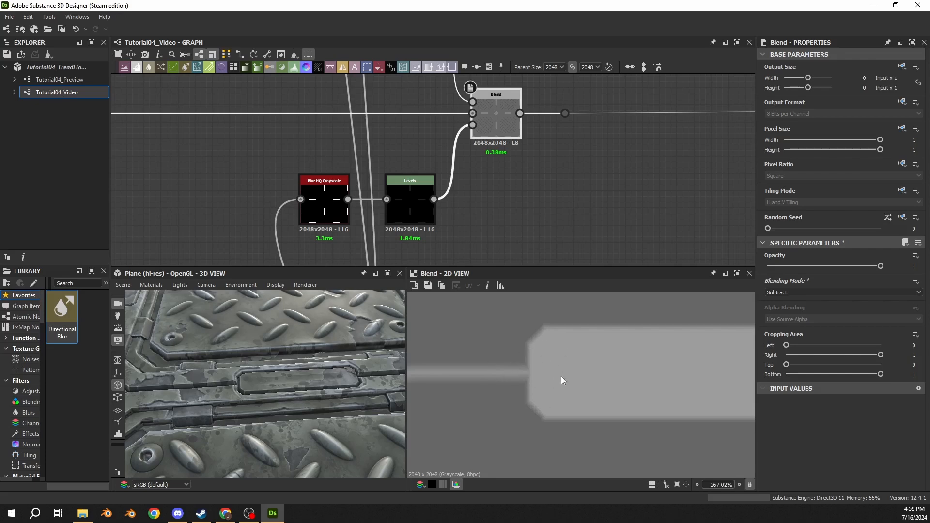
pyautogui.moveTo(461, 166); pyautogui.dragTo(459, 202, button='middle')
pyautogui.doubleClick(483, 164)
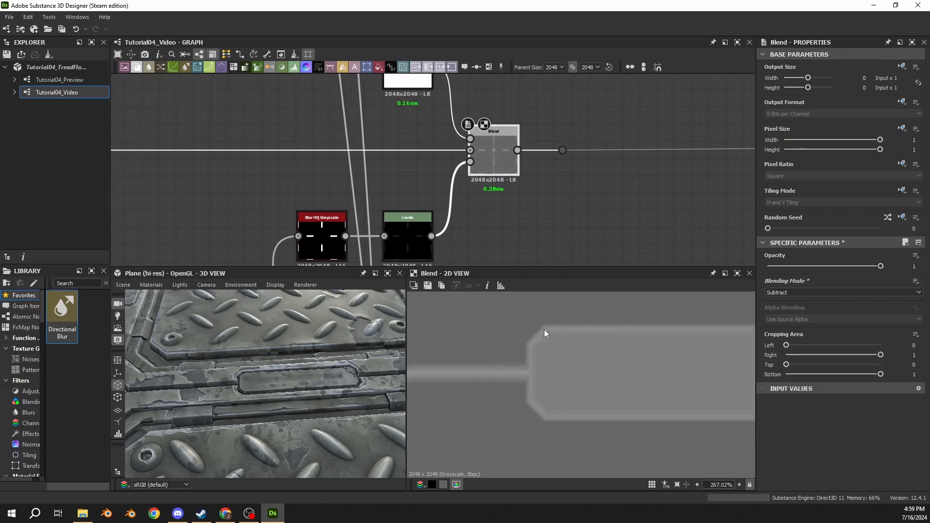
pyautogui.scroll(6, 542, 334)
pyautogui.doubleClick(312, 218)
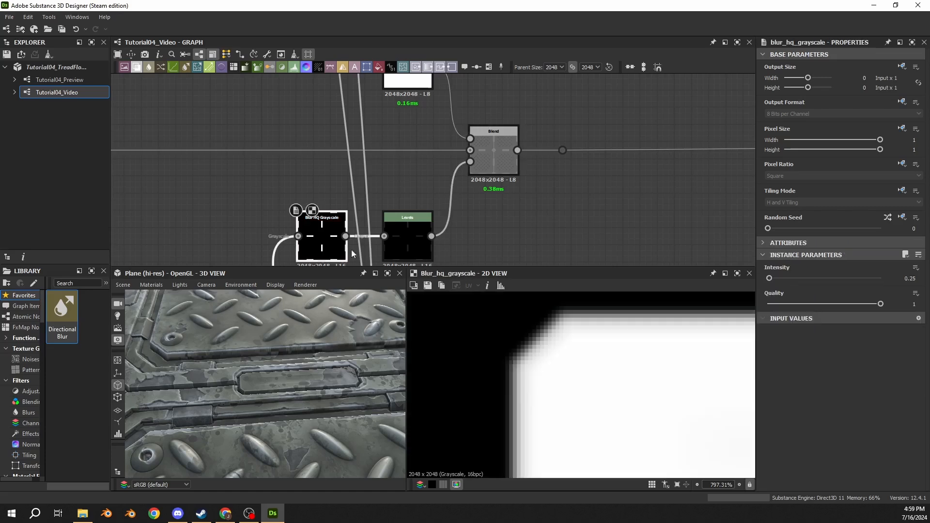
pyautogui.doubleClick(509, 167)
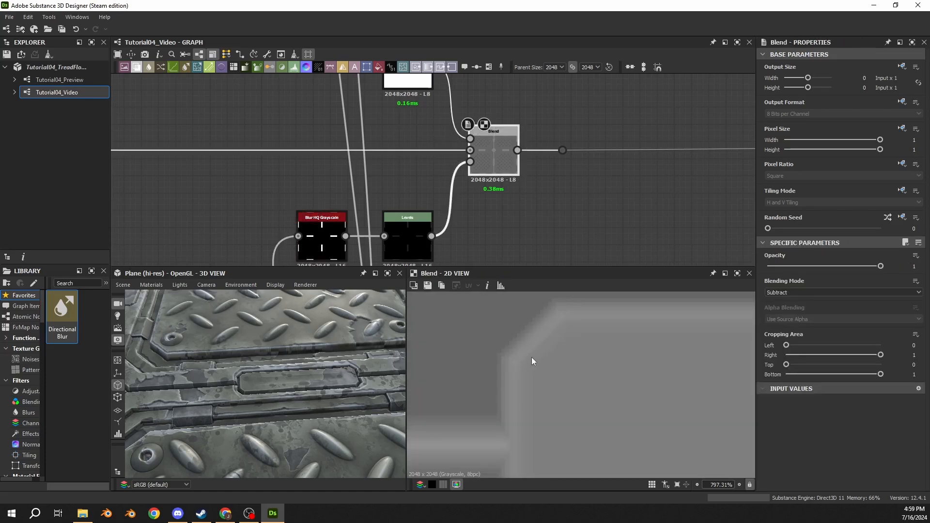
pyautogui.scroll(1, 512, 371)
pyautogui.moveTo(508, 405); pyautogui.dragTo(518, 347, button='middle')
# - Examine the centre diamond and the bar panel on the 3D plane against the 2D roughness output
pyautogui.moveTo(369, 374); pyautogui.dragTo(203, 304)
pyautogui.click(207, 286)
pyautogui.click(211, 402)
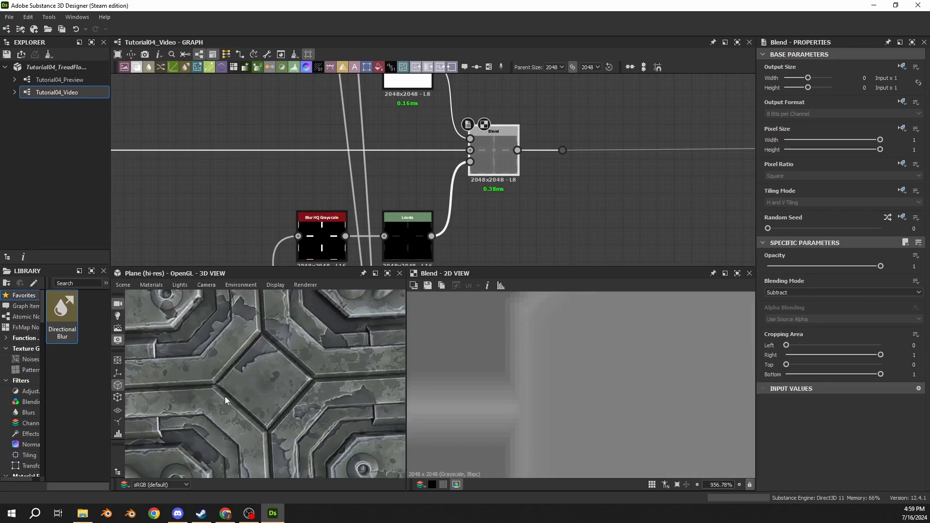
pyautogui.scroll(4, 219, 371)
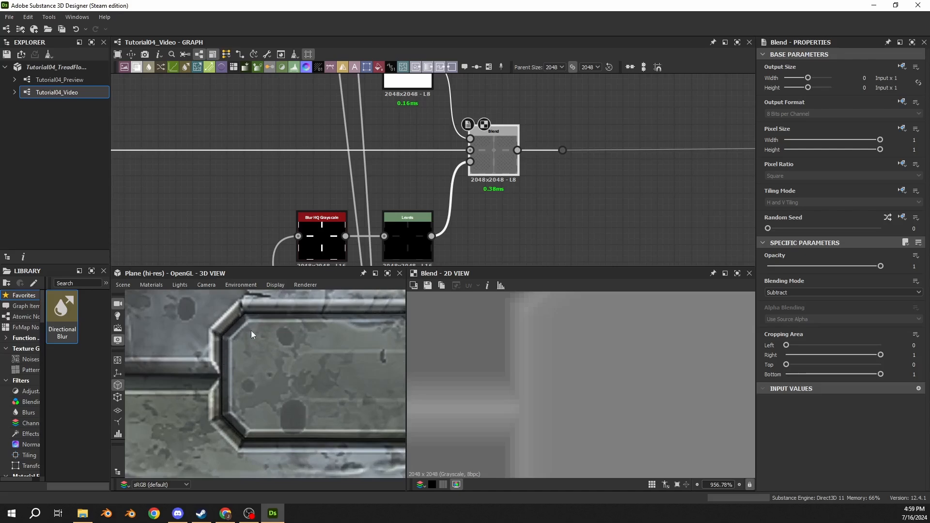
pyautogui.scroll(-10, 585, 394)
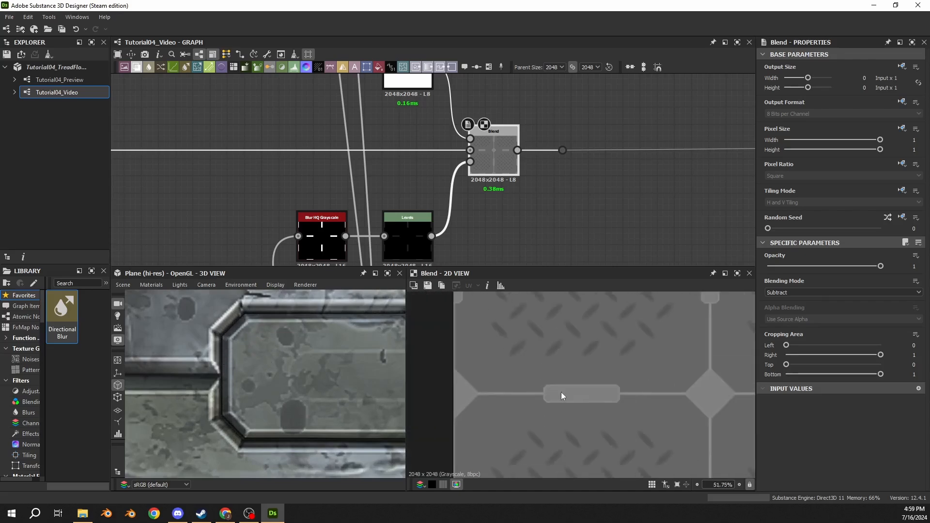
pyautogui.scroll(3, 561, 391)
pyautogui.moveTo(347, 402); pyautogui.dragTo(295, 368)
# - Move the roughness line's dot node further along and insert a new Blend on the line after the bar Blend
pyautogui.moveTo(577, 201); pyautogui.dragTo(376, 171, button='middle')
pyautogui.scroll(-3, 481, 159)
pyautogui.moveTo(349, 138); pyautogui.dragTo(728, 138)
pyautogui.scroll(-3, 369, 173)
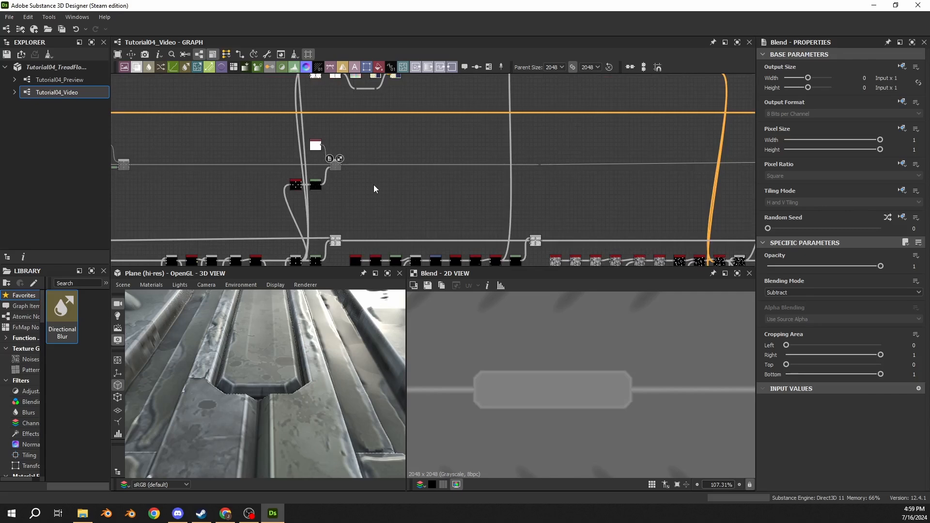
pyautogui.press('space')
pyautogui.write('ble')
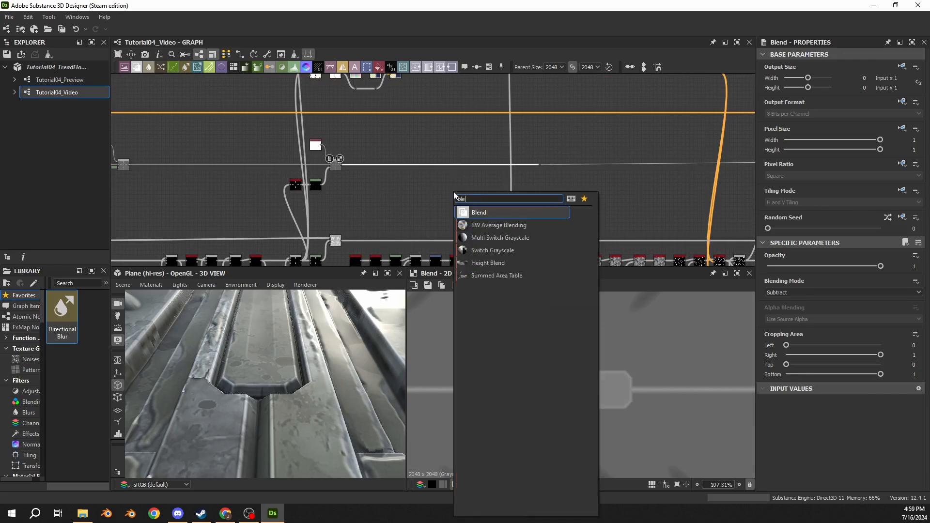
pyautogui.press('Return')
# - Add a white grayscale Uniform Color and connect it to the new Blend's foreground
pyautogui.scroll(4, 303, 122)
pyautogui.click(378, 66)
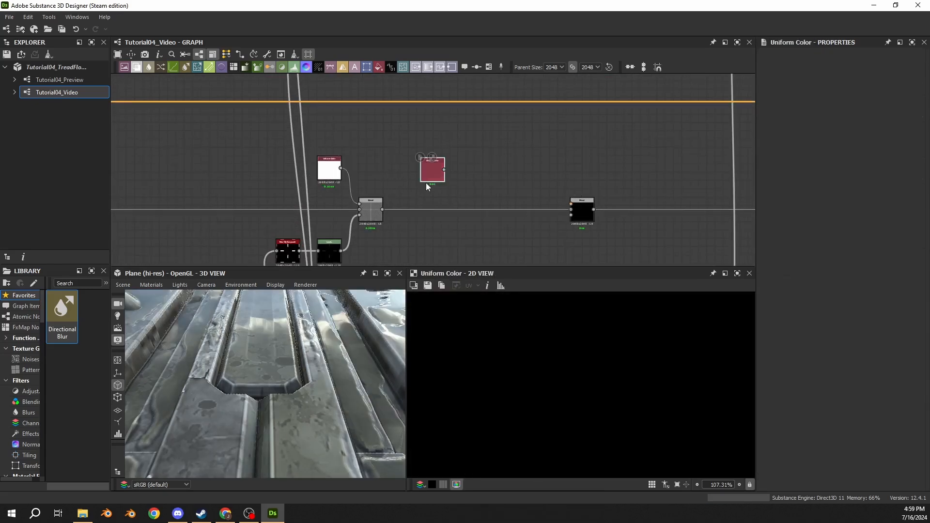
pyautogui.moveTo(444, 169); pyautogui.dragTo(550, 173)
pyautogui.moveTo(585, 209); pyautogui.dragTo(590, 206)
pyautogui.click(587, 242)
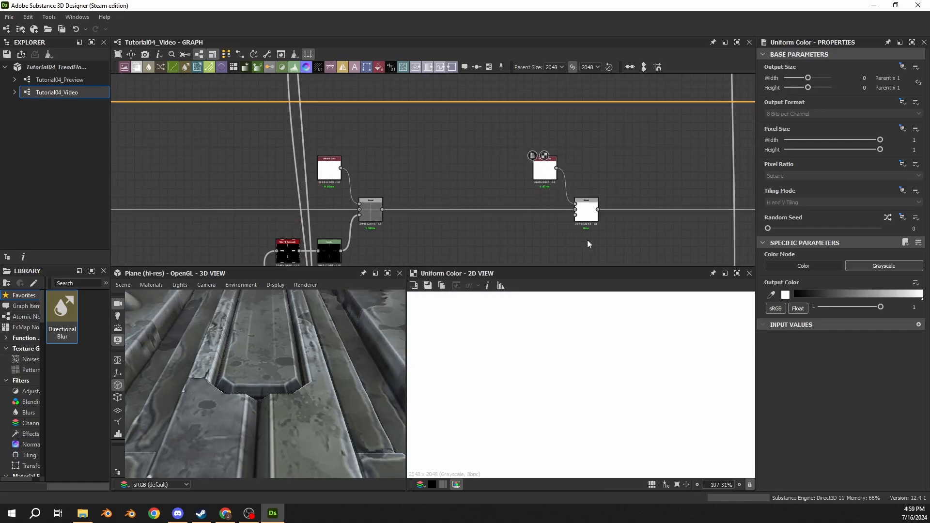
# - Add a Levels node below the new roughness Blend
pyautogui.moveTo(587, 240); pyautogui.dragTo(563, 182, button='middle')
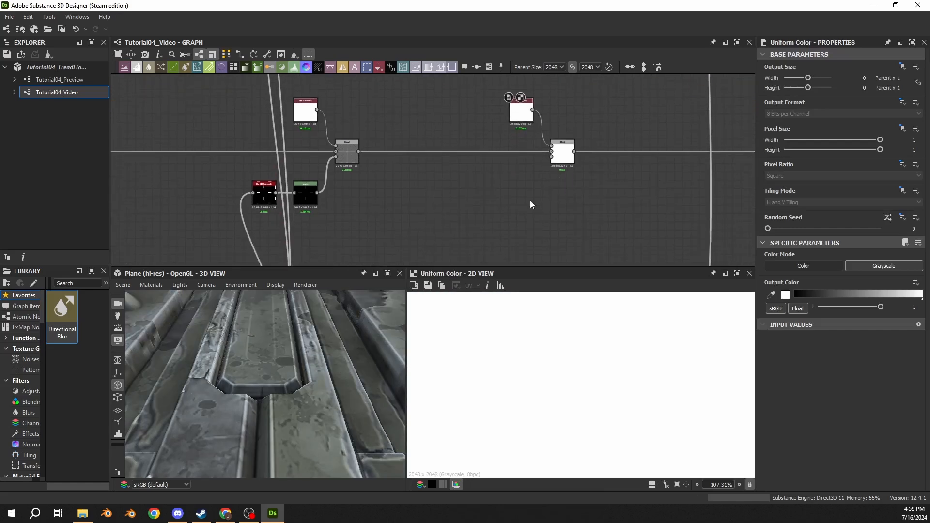
pyautogui.press('space')
pyautogui.press('Return')
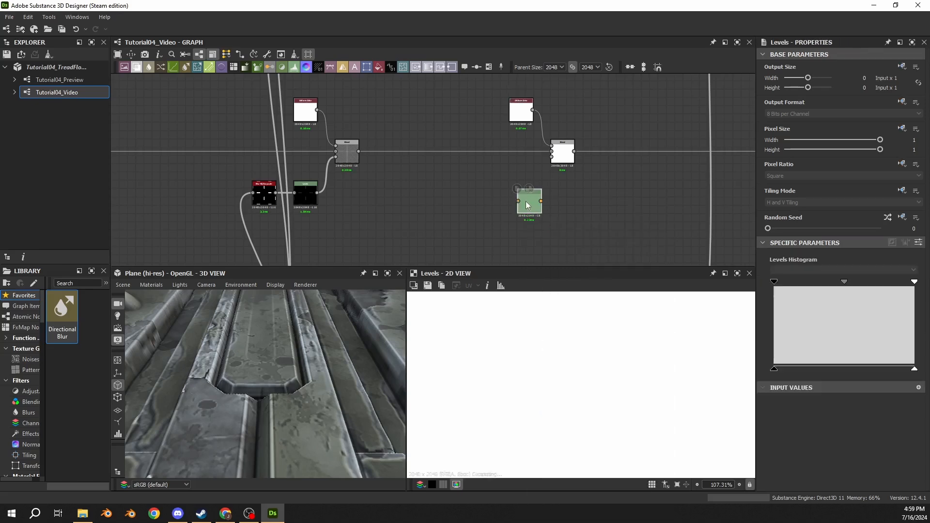
pyautogui.scroll(3, 525, 201)
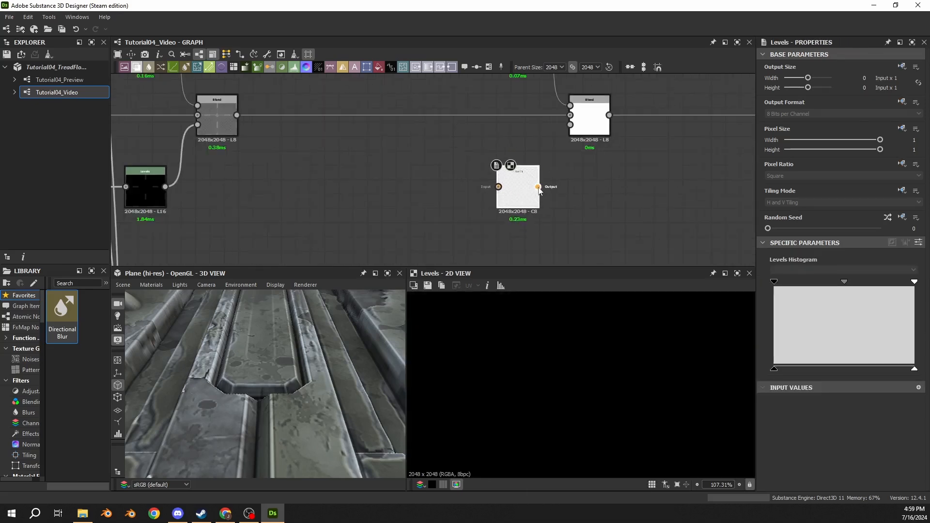
# - Preview the height graph's Tile Generator of small rings and connect its output to the new Levels node
pyautogui.scroll(-5, 568, 140)
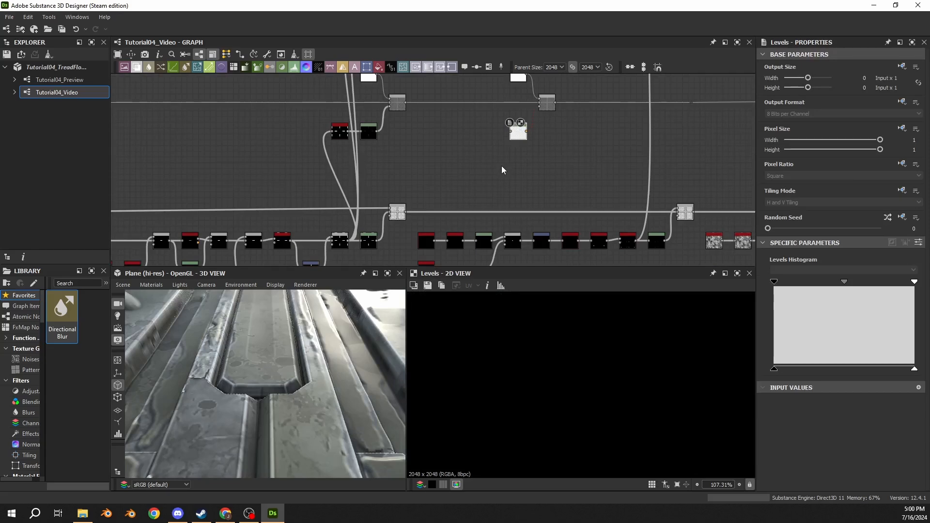
pyautogui.scroll(7, 622, 236)
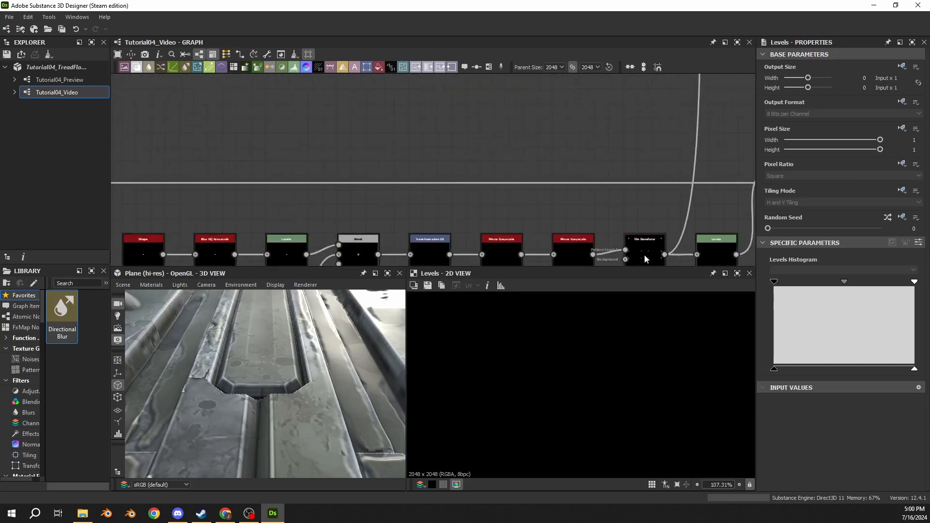
pyautogui.moveTo(654, 225); pyautogui.dragTo(429, 153, button='middle')
pyautogui.doubleClick(429, 153)
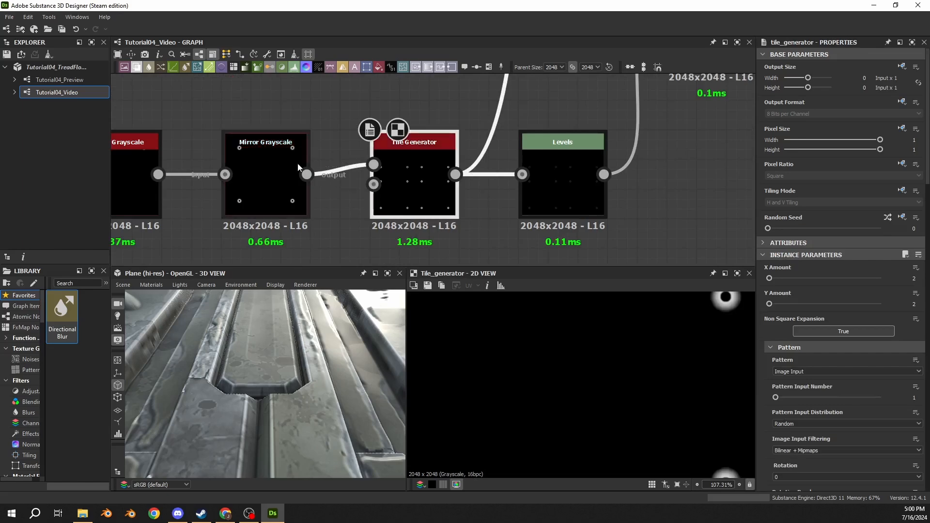
pyautogui.scroll(-8, 519, 388)
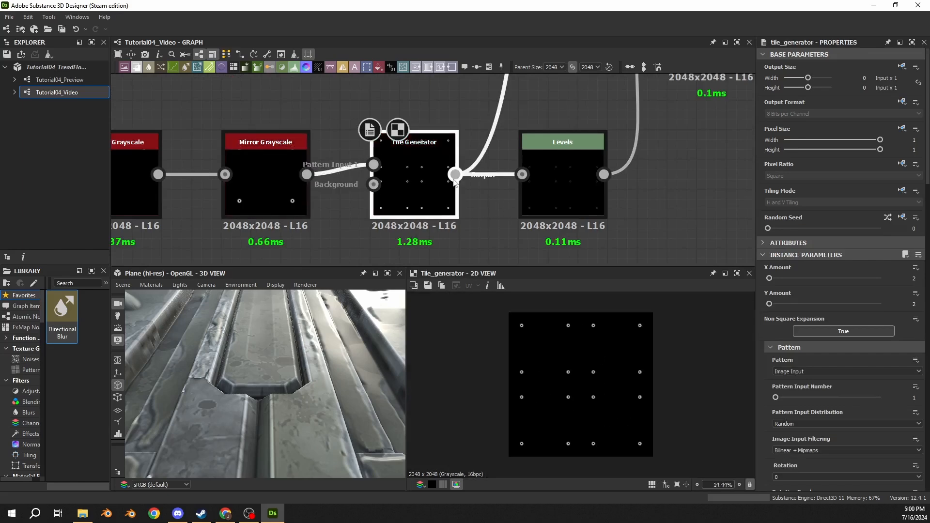
pyautogui.click(455, 175)
pyautogui.scroll(-7, 527, 149)
pyautogui.moveTo(519, 122); pyautogui.dragTo(436, 184, button='middle')
pyautogui.click(308, 164)
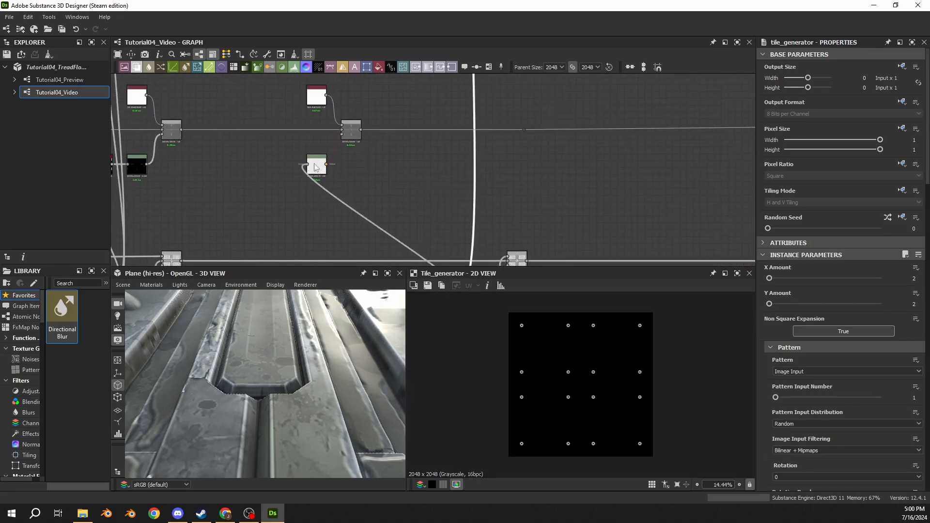
# - Connect the Levels to the new Blend's opacity and shift these nodes and the dot further along the roughness line
pyautogui.moveTo(326, 164); pyautogui.dragTo(565, 133)
pyautogui.scroll(2, 354, 136)
pyautogui.scroll(-2, 563, 179)
pyautogui.moveTo(563, 179); pyautogui.dragTo(468, 148, button='middle')
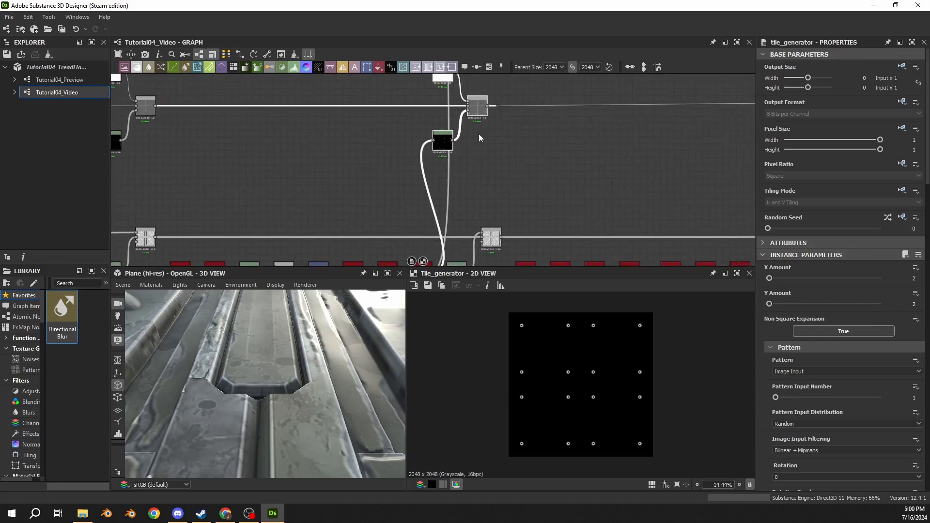
pyautogui.moveTo(499, 106); pyautogui.dragTo(710, 106)
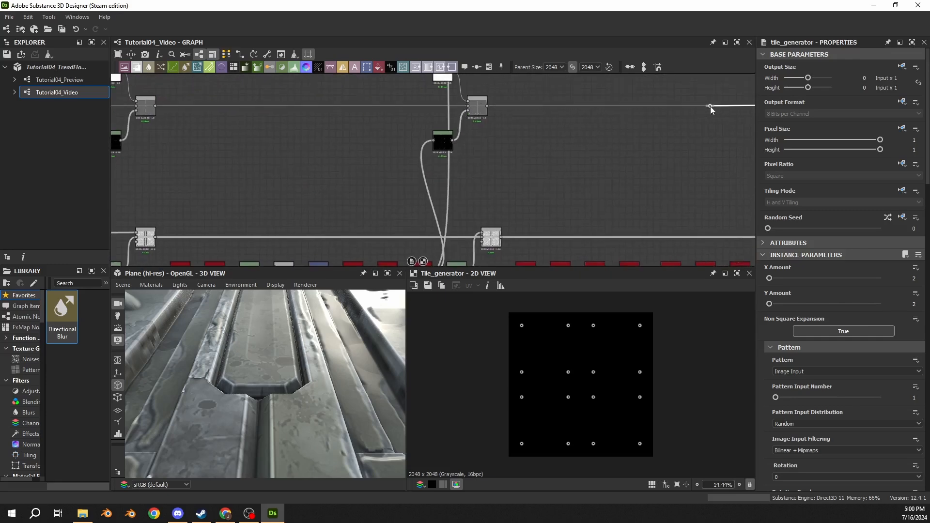
pyautogui.scroll(2, 477, 217)
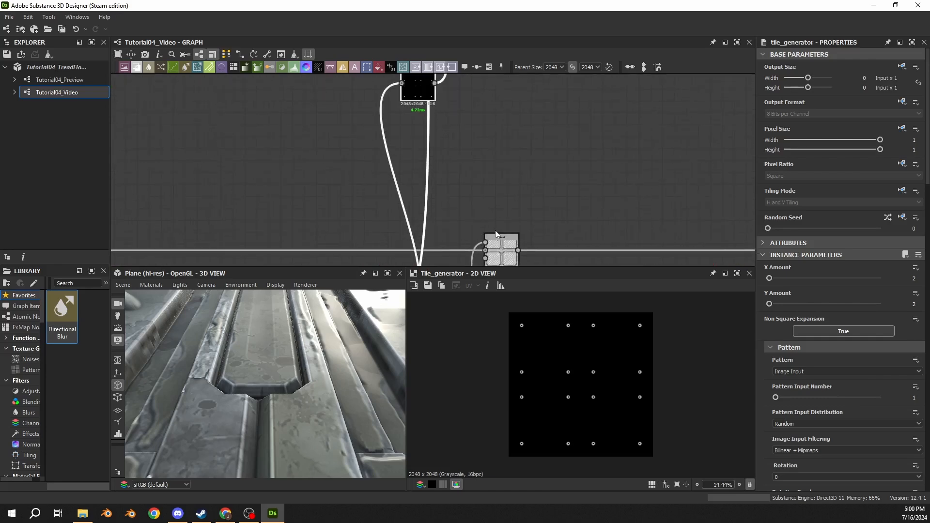
pyautogui.moveTo(508, 139); pyautogui.dragTo(495, 190, button='middle')
pyautogui.scroll(-2, 495, 190)
pyautogui.moveTo(475, 119); pyautogui.dragTo(494, 118)
pyautogui.click(523, 95)
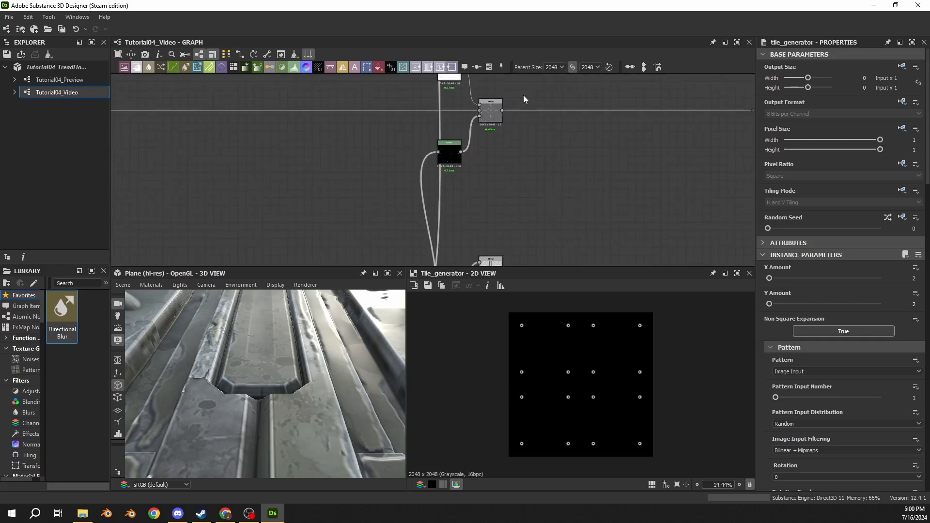
# - Preview the height graph's Add (Linear Dodge) Blend for the rings, and inspect the corresponding base color Blend up close
pyautogui.click(458, 141)
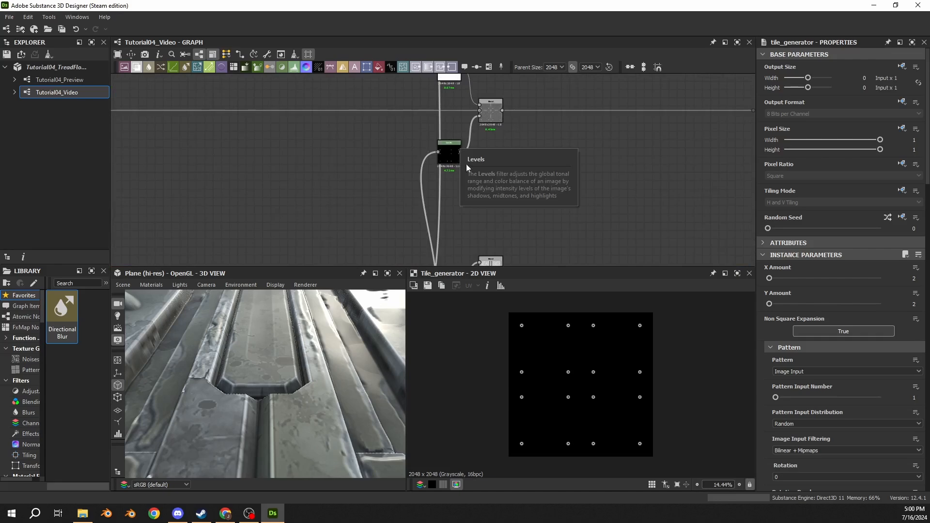
pyautogui.scroll(-5, 500, 204)
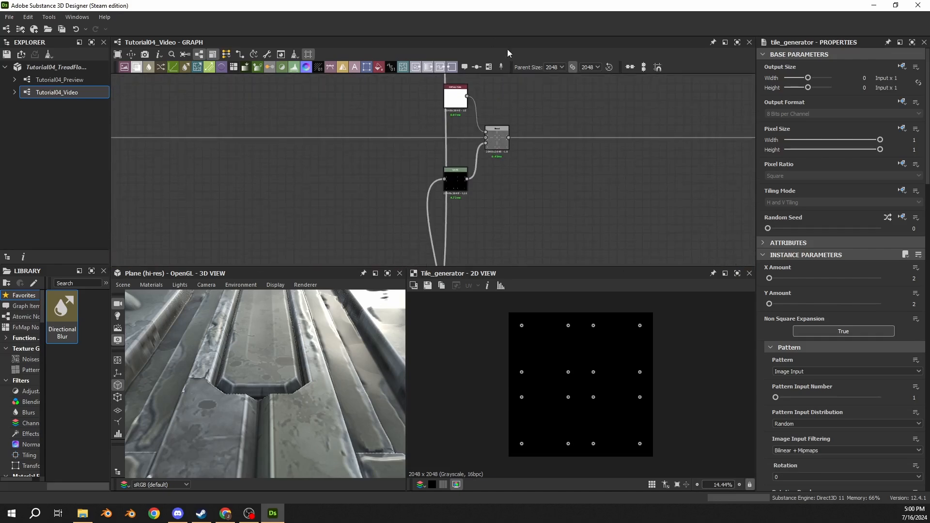
pyautogui.scroll(-4, 501, 141)
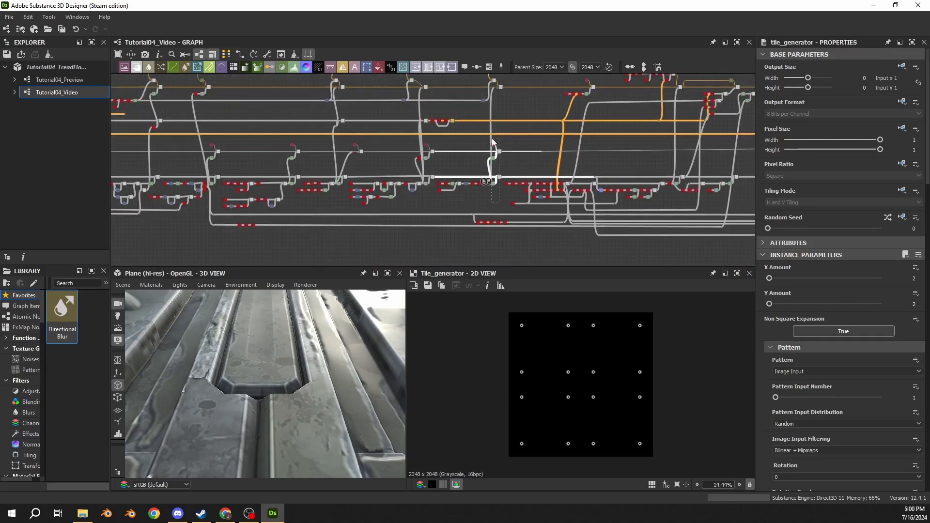
pyautogui.moveTo(525, 103); pyautogui.dragTo(518, 146, button='middle')
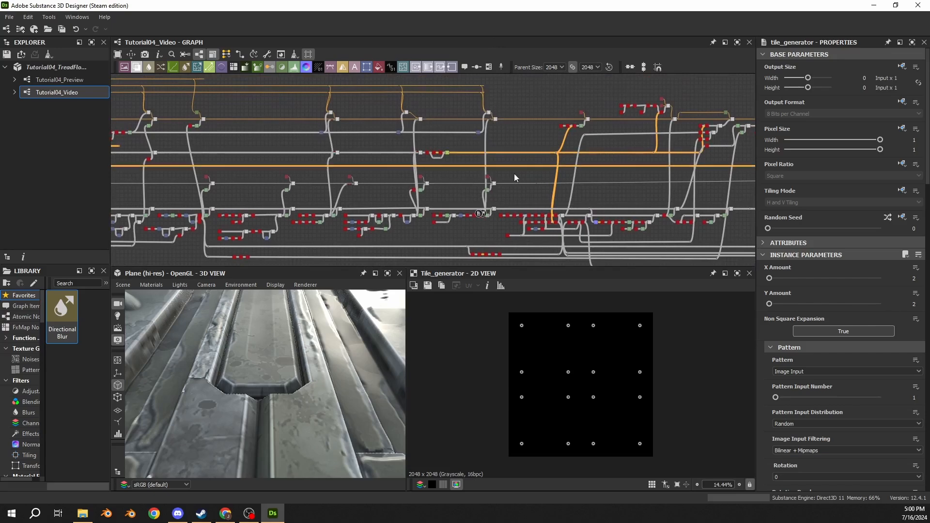
pyautogui.scroll(2, 487, 213)
pyautogui.scroll(1, 487, 213)
pyautogui.click(497, 207)
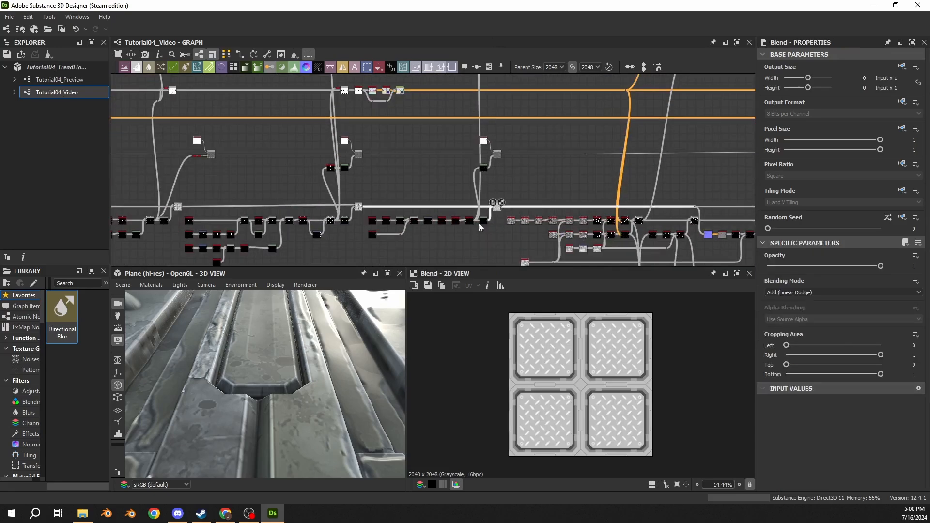
pyautogui.scroll(11, 470, 222)
pyautogui.scroll(-5, 578, 127)
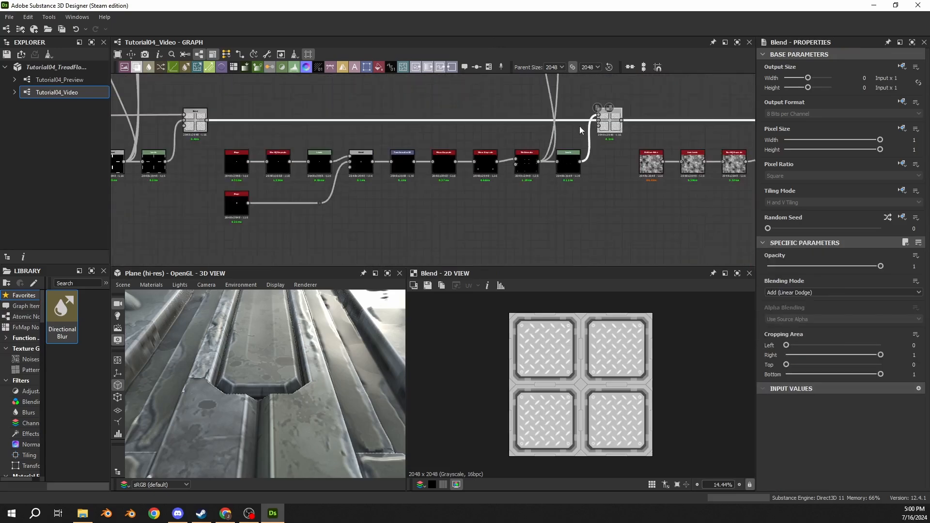
pyautogui.moveTo(580, 128); pyautogui.dragTo(545, 226, button='middle')
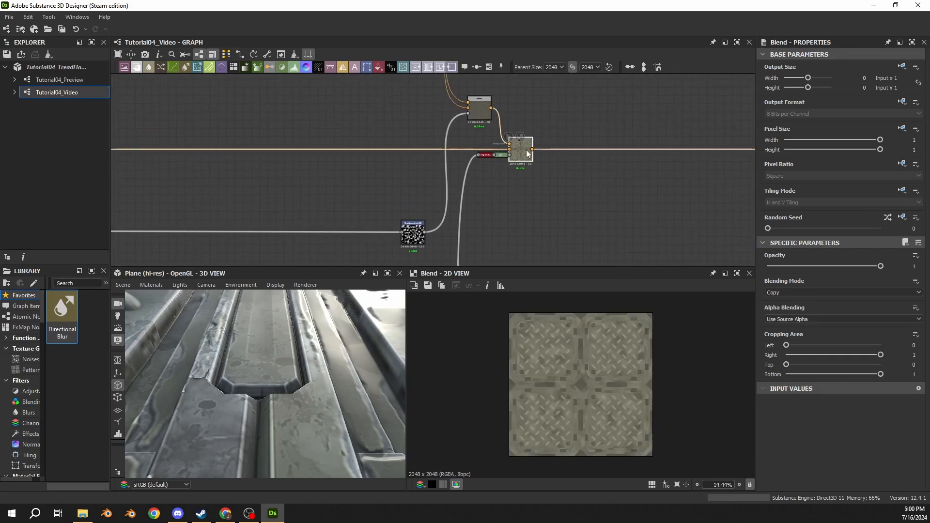
pyautogui.scroll(7, 563, 310)
pyautogui.scroll(-5, 505, 201)
pyautogui.moveTo(529, 247); pyautogui.dragTo(533, 98, button='middle')
pyautogui.moveTo(520, 164); pyautogui.dragTo(529, 214, button='middle')
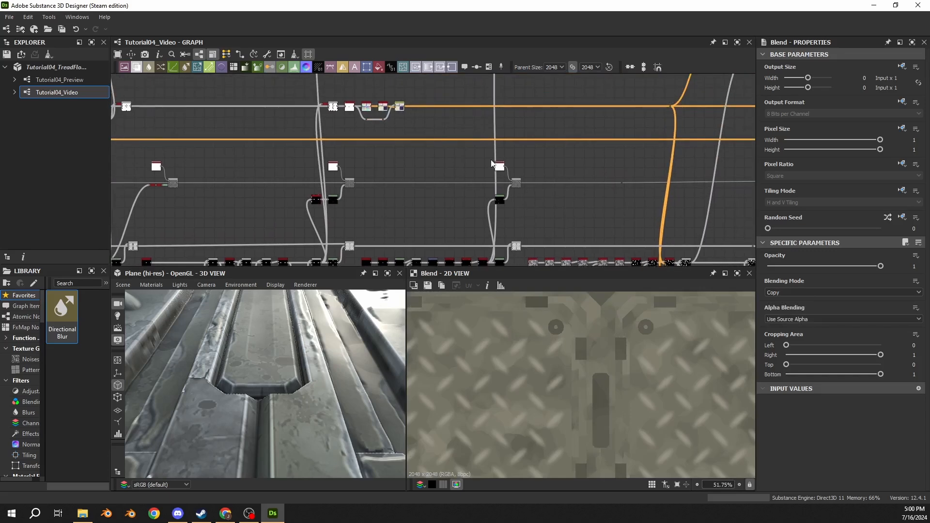
# - Set the roughness Blend for the small rings to Subtract mode and inspect the ring in the 2D preview
pyautogui.scroll(3, 483, 226)
pyautogui.scroll(1, 483, 225)
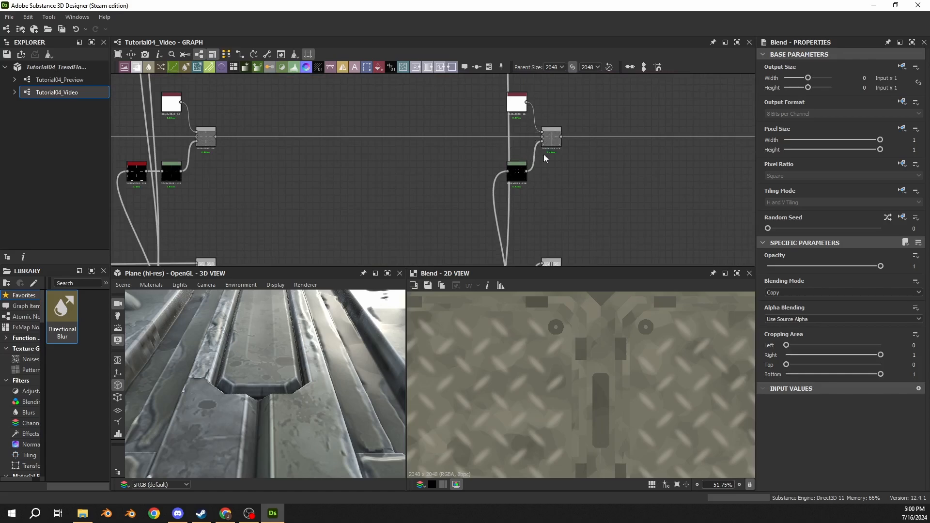
pyautogui.click(552, 146)
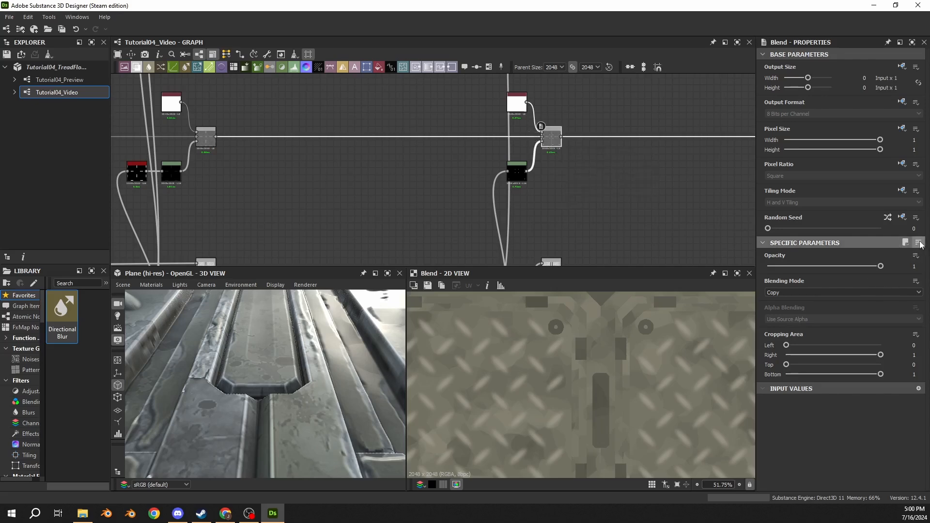
pyautogui.click(854, 290)
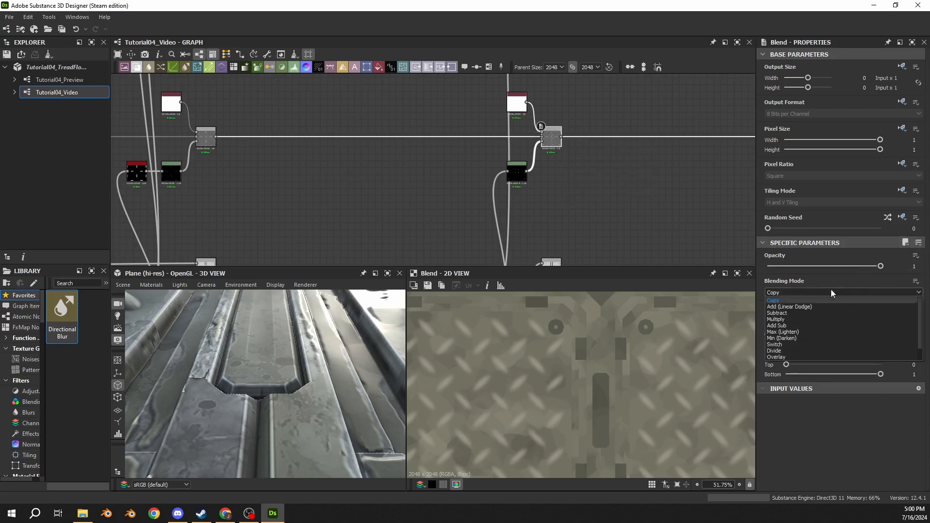
pyautogui.click(784, 306)
pyautogui.scroll(6, 615, 346)
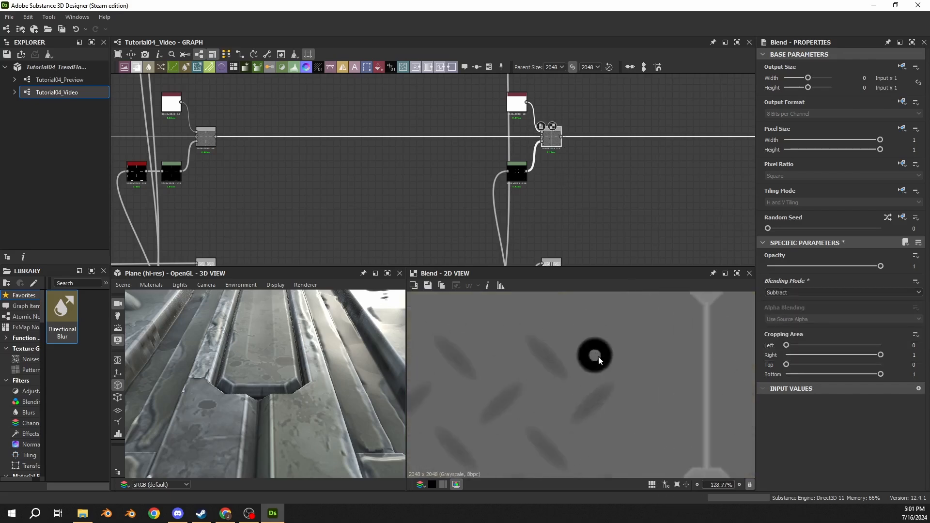
# - Set the rings' roughness Levels node to a Level Out High of 0.115 and inspect the softened rings
pyautogui.click(517, 173)
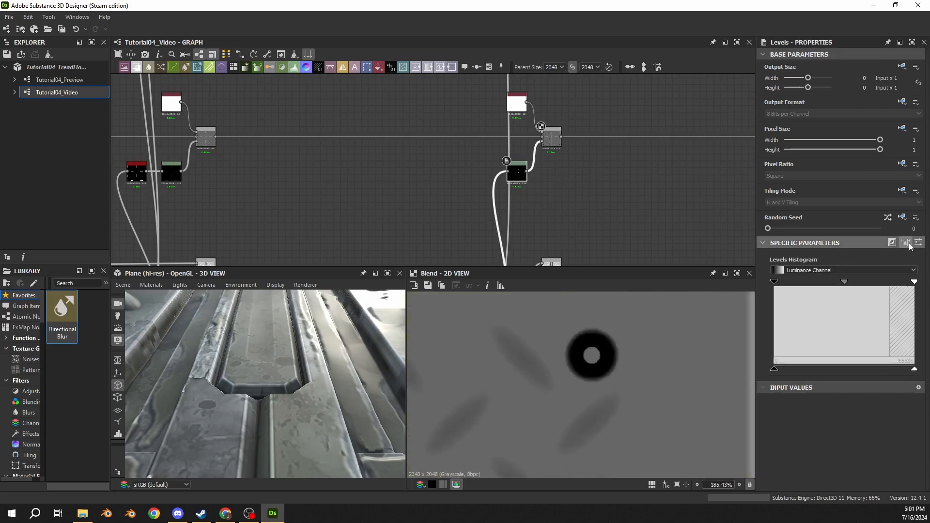
pyautogui.click(918, 242)
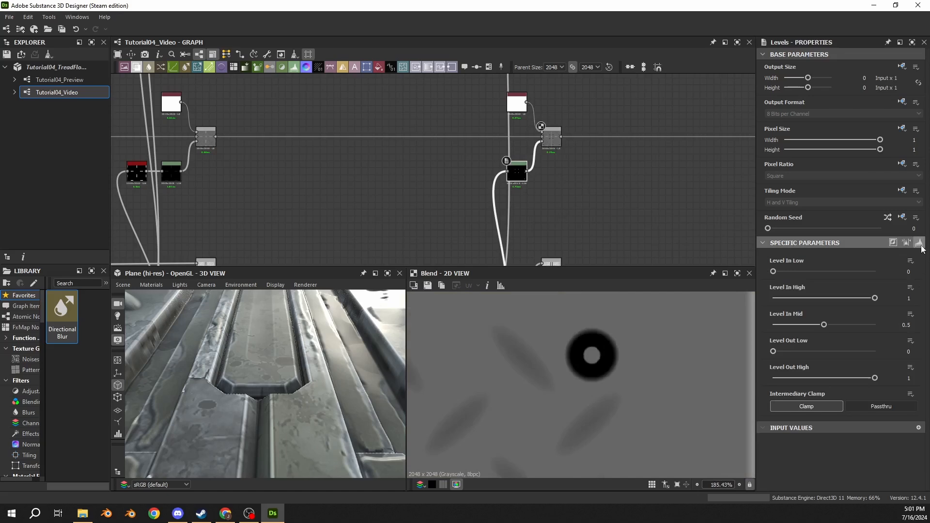
pyautogui.click(908, 377)
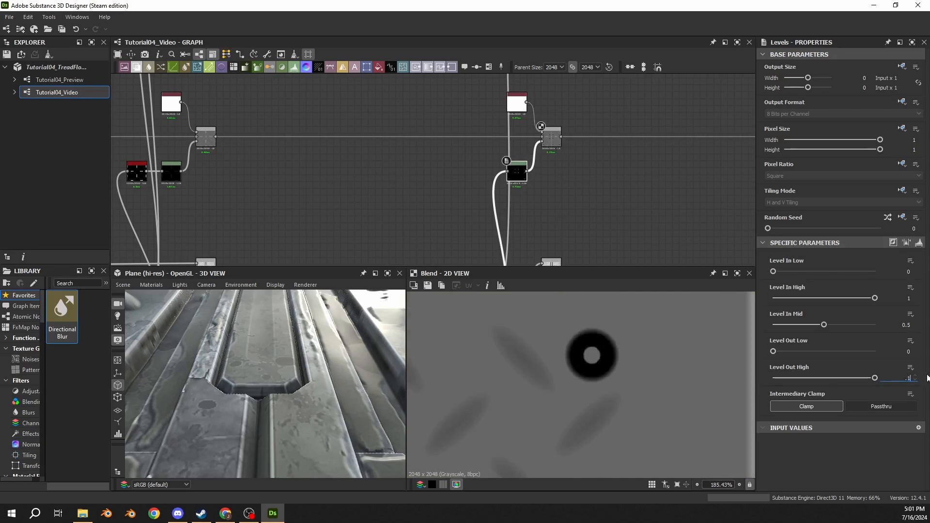
pyautogui.press('Return')
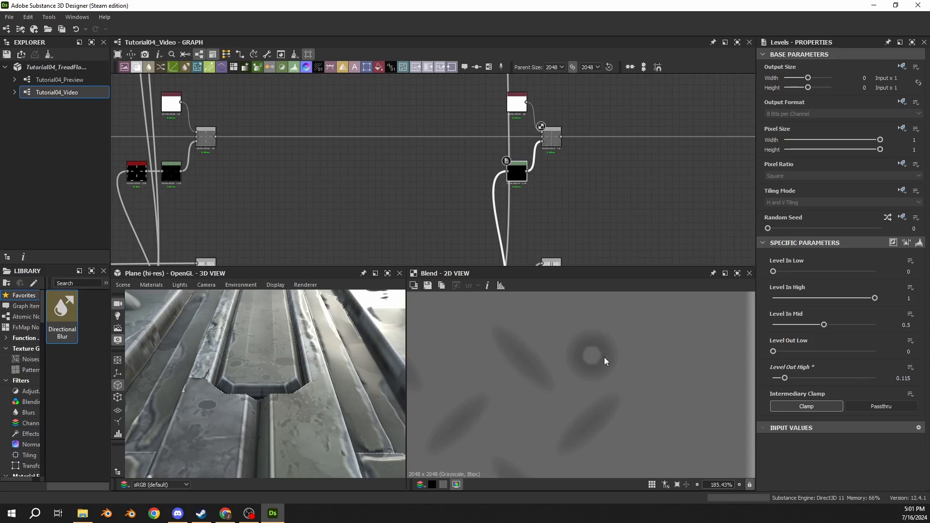
pyautogui.scroll(3, 585, 345)
pyautogui.scroll(-10, 557, 350)
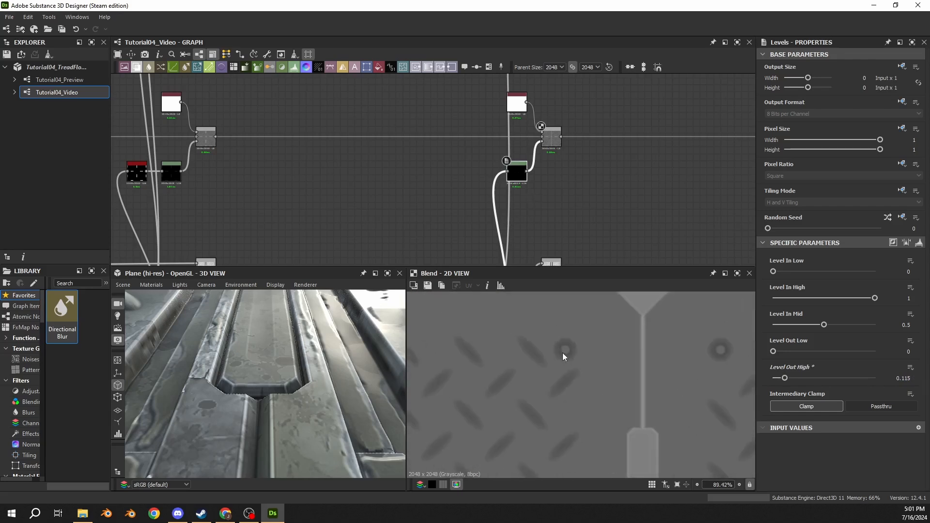
pyautogui.scroll(6, 562, 353)
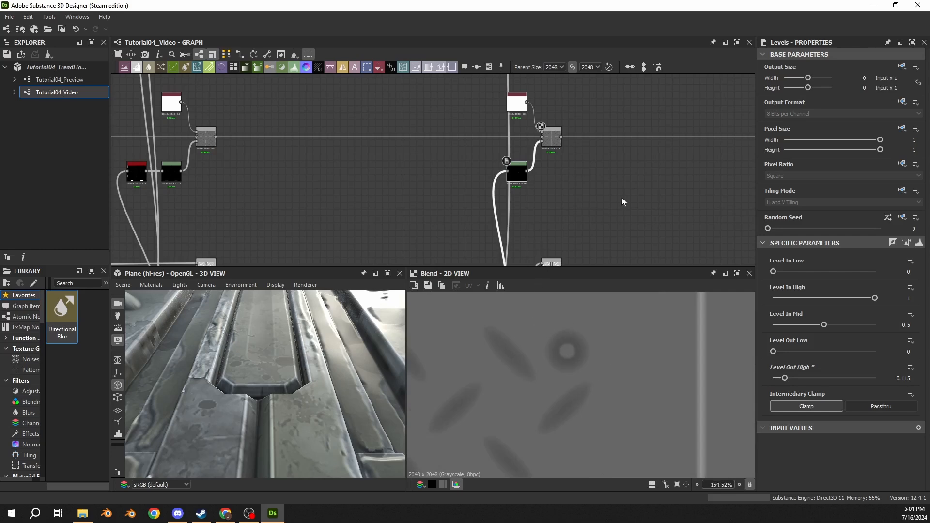
# - Insert another Blend node into the roughness line after the rings' Blend, before the dot
pyautogui.scroll(-3, 424, 227)
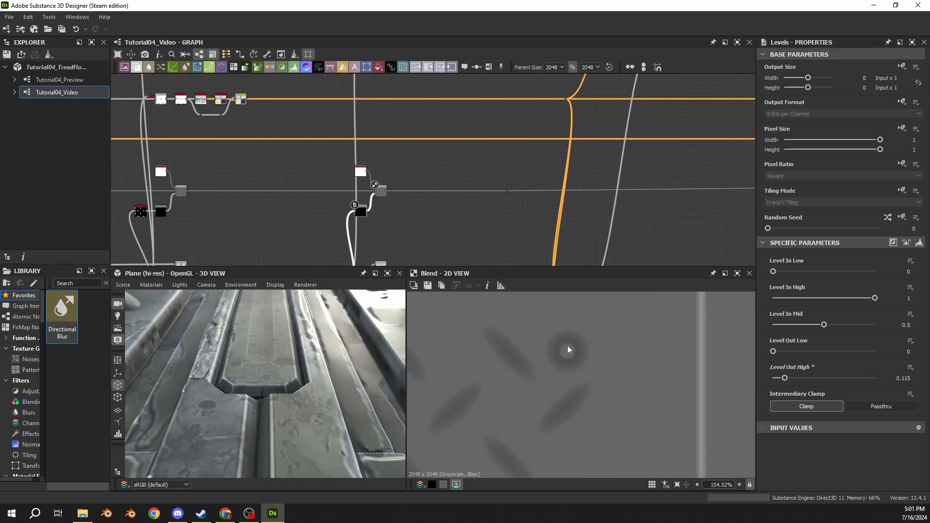
pyautogui.scroll(-2, 490, 211)
pyautogui.scroll(3, 490, 209)
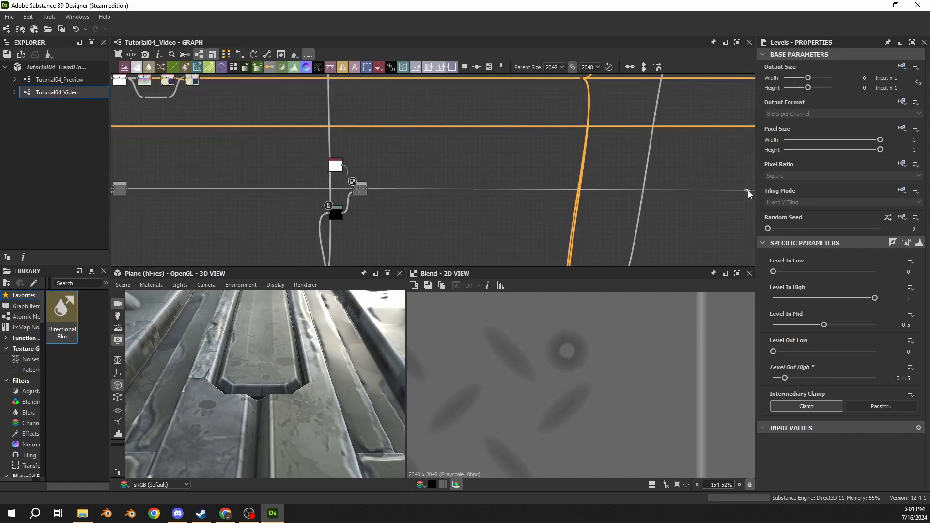
pyautogui.scroll(-2, 594, 189)
pyautogui.scroll(-1, 593, 186)
pyautogui.moveTo(527, 179); pyautogui.dragTo(406, 177, button='middle')
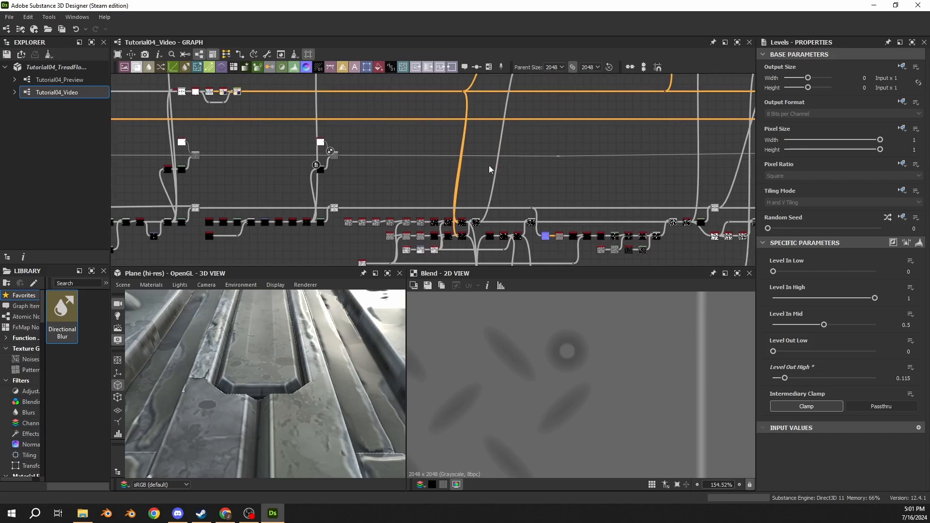
pyautogui.scroll(-1, 487, 127)
pyautogui.moveTo(498, 159); pyautogui.dragTo(432, 161, button='middle')
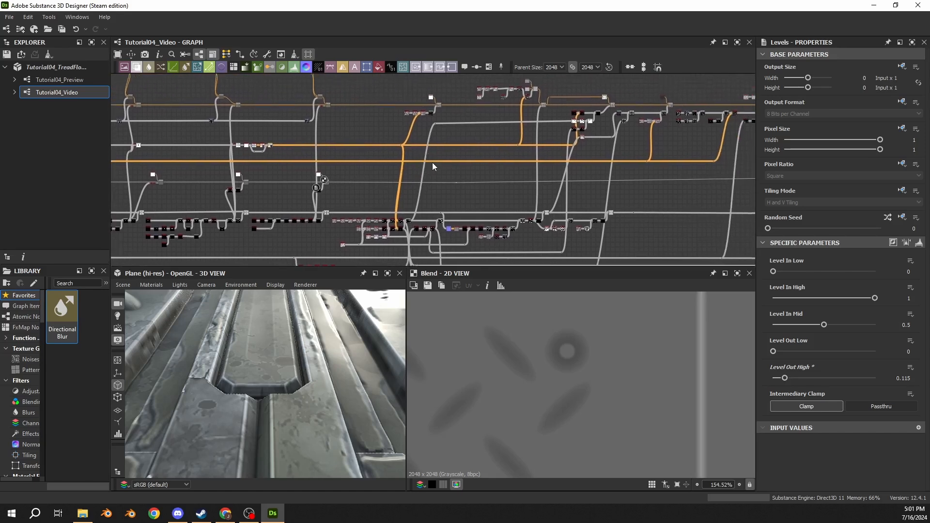
pyautogui.scroll(1, 435, 171)
pyautogui.press('space')
pyautogui.write('blend')
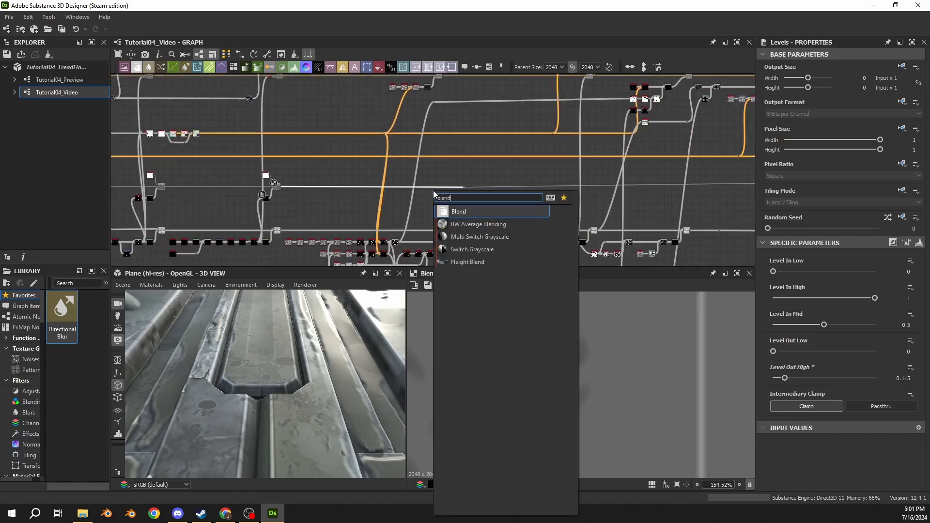
pyautogui.press('Return')
pyautogui.scroll(2, 433, 191)
pyautogui.moveTo(342, 185); pyautogui.dragTo(482, 188)
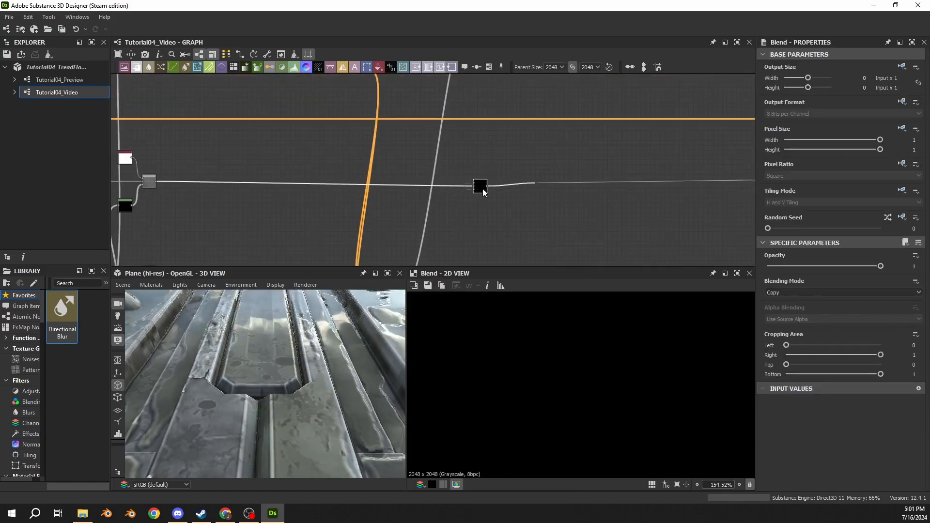
# - Duplicate the rings' Uniform Color and Levels nodes beside the new Blend and align the three nodes
pyautogui.scroll(-3, 487, 133)
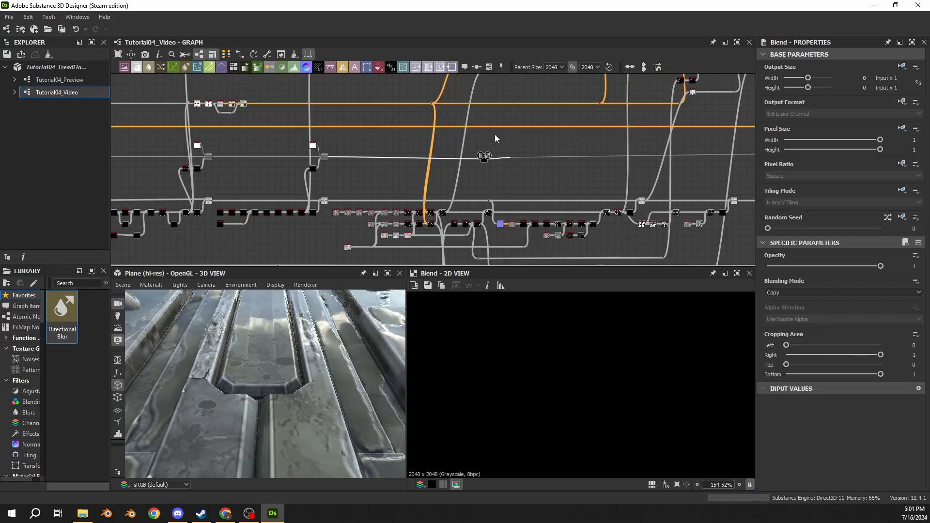
pyautogui.scroll(2, 495, 134)
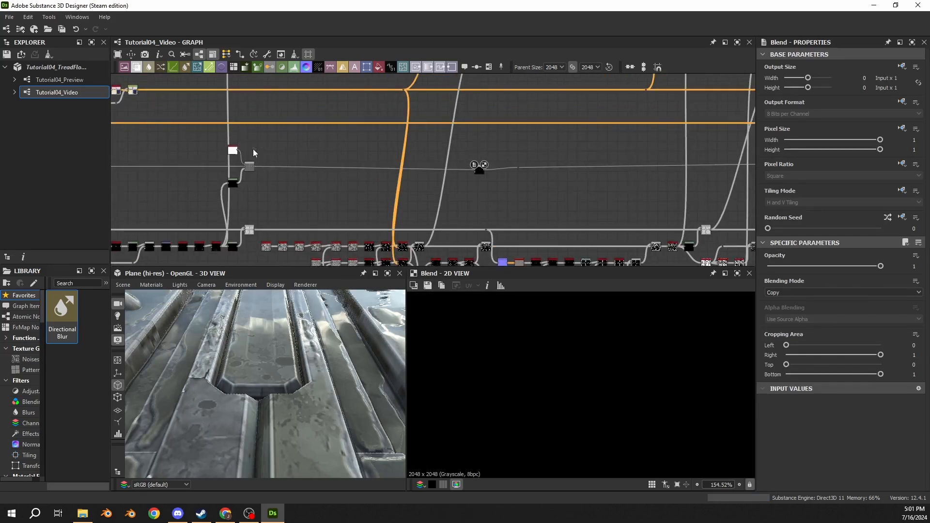
pyautogui.click(232, 150)
pyautogui.hotkey('ctrl', 'v')
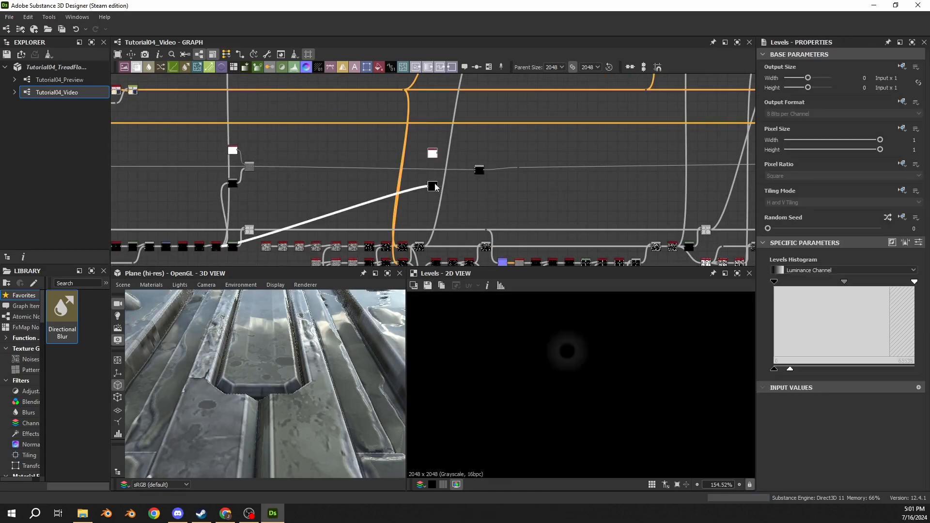
pyautogui.scroll(4, 469, 175)
pyautogui.moveTo(374, 128); pyautogui.dragTo(450, 123)
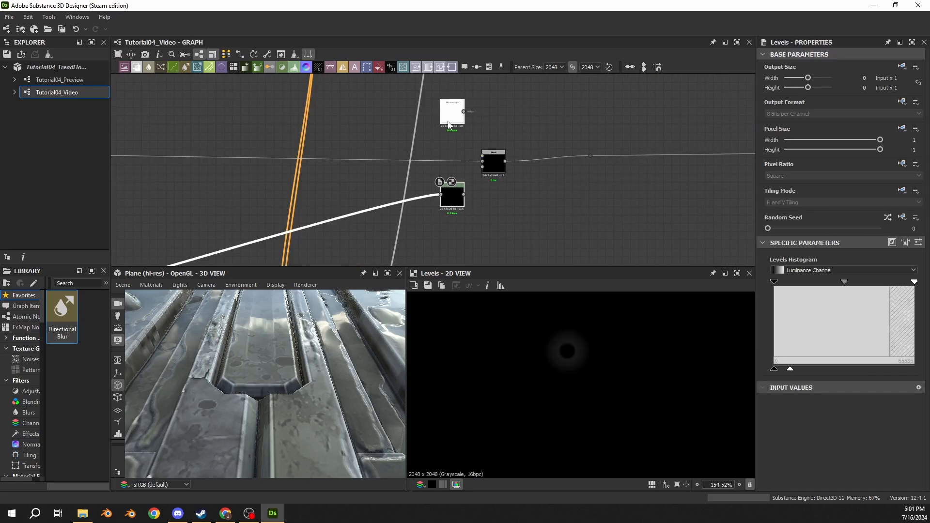
pyautogui.click(484, 133)
pyautogui.click(459, 191)
pyautogui.moveTo(493, 161); pyautogui.dragTo(494, 151)
pyautogui.click(471, 170)
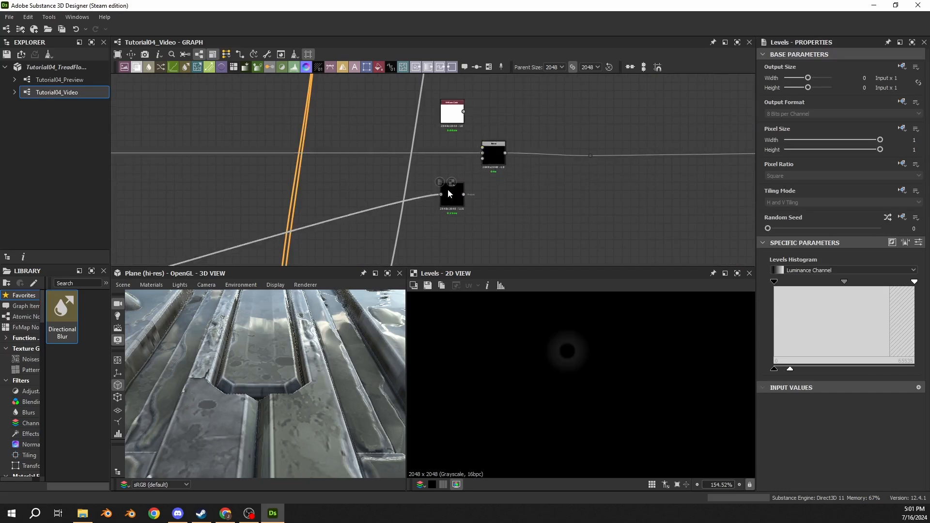
# - Connect the copied Levels to the new Blend's opacity and the copied Uniform Color to its foreground, and preview the Blend
pyautogui.moveTo(448, 188); pyautogui.dragTo(484, 157)
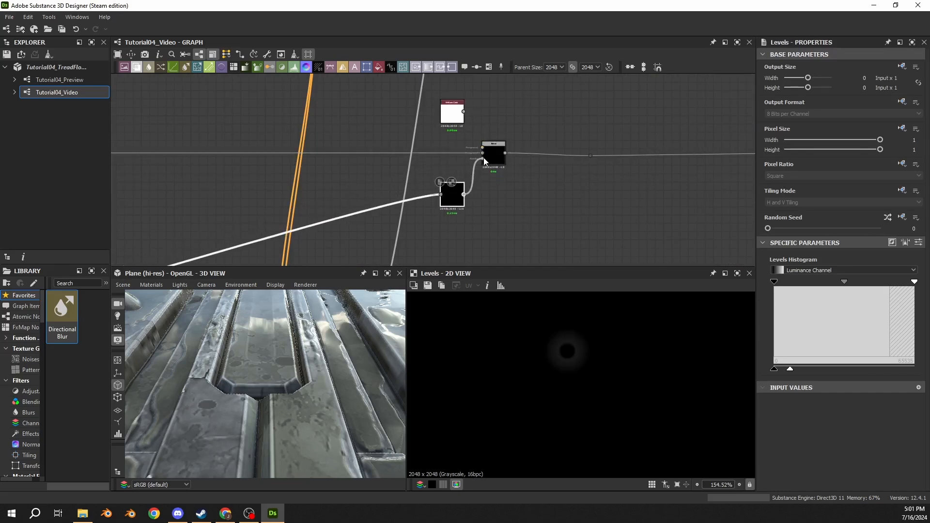
pyautogui.moveTo(464, 112); pyautogui.dragTo(485, 146)
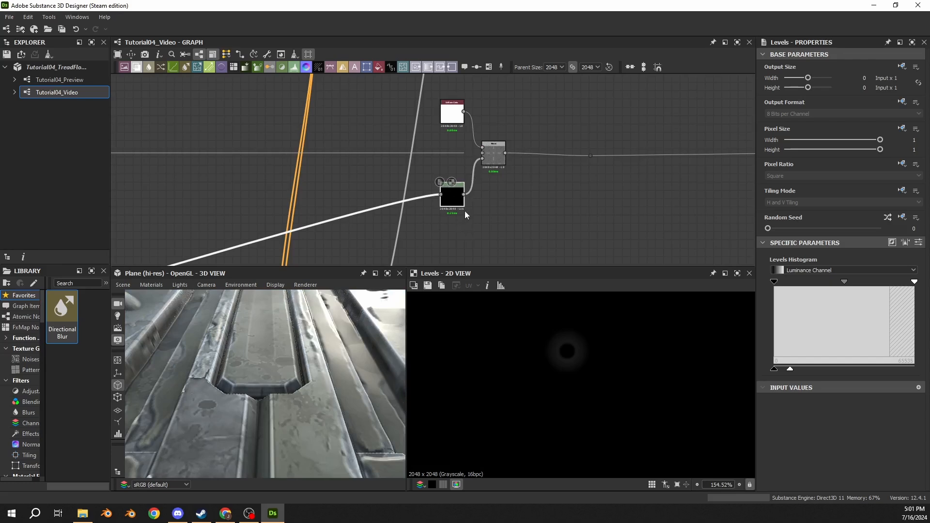
pyautogui.click(501, 161)
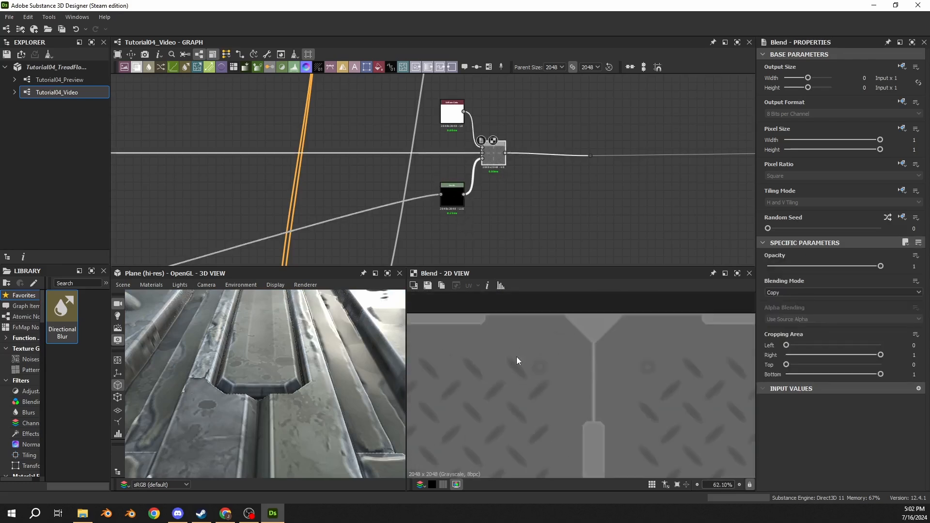
# - Connect the base color graph's Vector Warp Grayscale output to the copied Levels, replacing the ring mask input
pyautogui.scroll(-5, 456, 106)
pyautogui.moveTo(518, 169); pyautogui.dragTo(468, 212, button='middle')
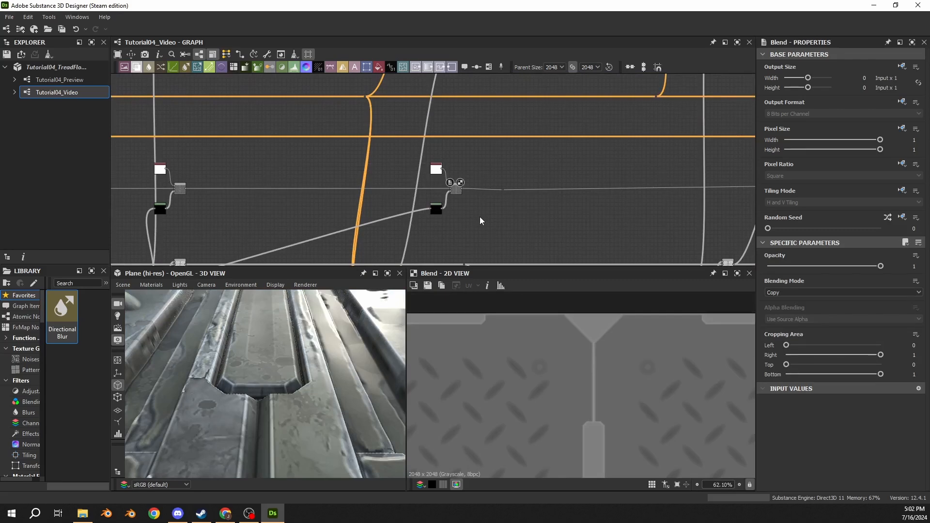
pyautogui.scroll(-3, 460, 193)
pyautogui.moveTo(450, 131); pyautogui.dragTo(438, 89, button='middle')
pyautogui.scroll(4, 440, 134)
pyautogui.scroll(1, 438, 89)
pyautogui.moveTo(436, 209); pyautogui.dragTo(453, 147, button='middle')
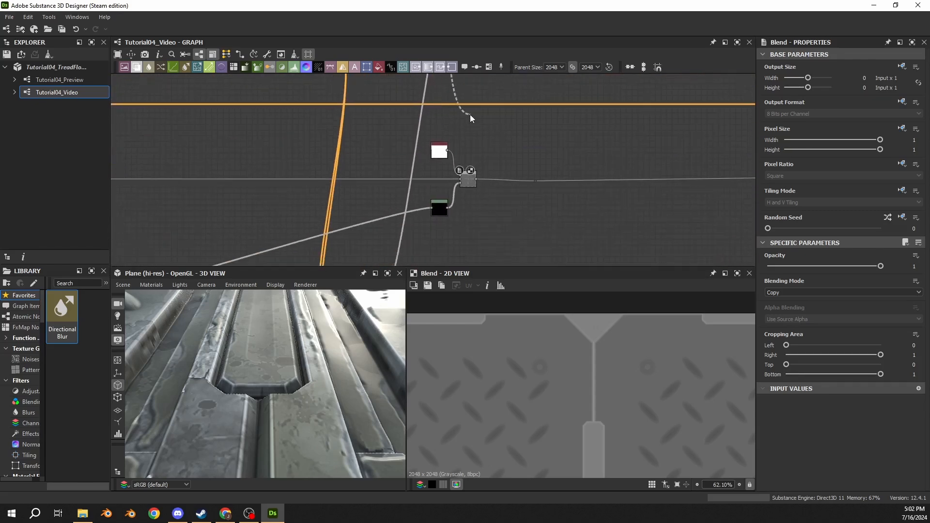
pyautogui.click(432, 208)
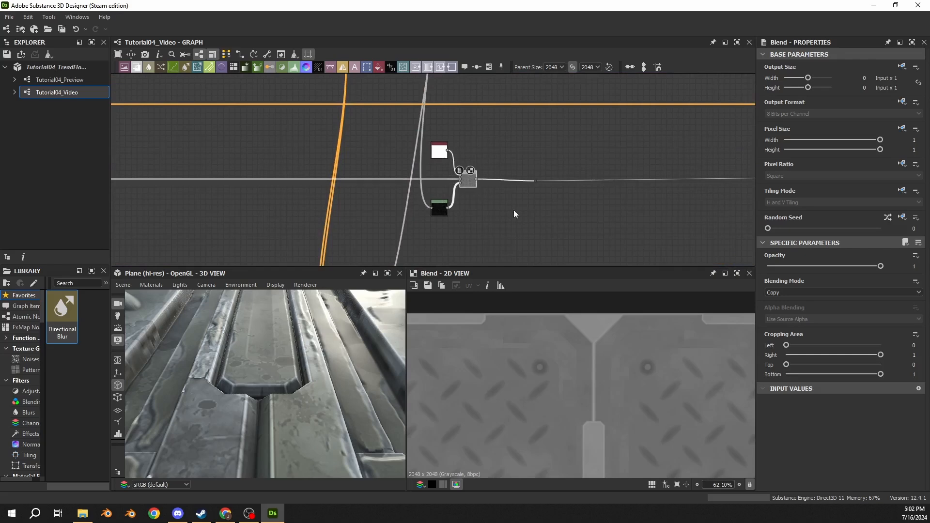
# - Preview the base color Blend that uses the warped moisture noise mask and inspect its stains up close
pyautogui.scroll(1, 461, 118)
pyautogui.moveTo(459, 116); pyautogui.dragTo(445, 191, button='middle')
pyautogui.moveTo(439, 136); pyautogui.dragTo(431, 237, button='middle')
pyautogui.moveTo(413, 105); pyautogui.dragTo(411, 187, button='middle')
pyautogui.scroll(4, 411, 186)
pyautogui.moveTo(503, 104); pyautogui.dragTo(490, 160, button='middle')
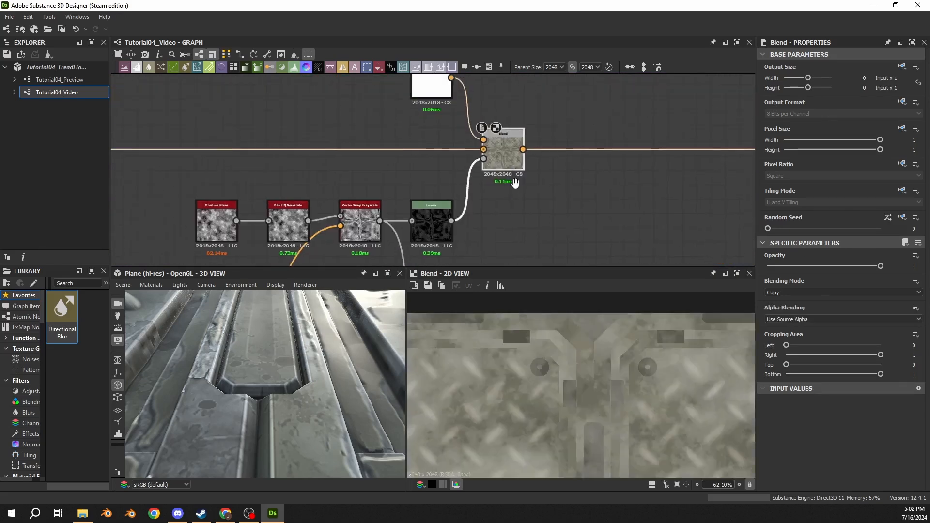
pyautogui.scroll(-1, 491, 159)
pyautogui.doubleClick(506, 158)
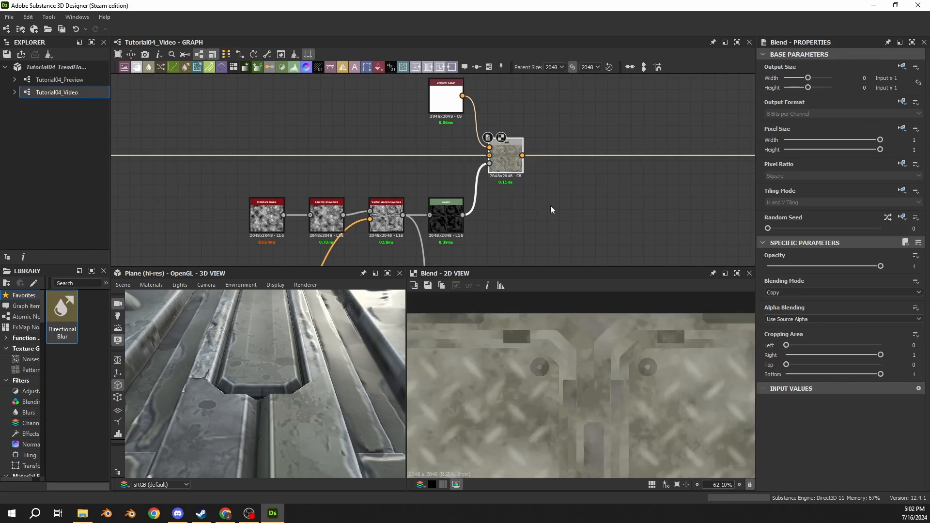
pyautogui.scroll(-3, 547, 368)
pyautogui.scroll(4, 509, 404)
pyautogui.moveTo(509, 407); pyautogui.dragTo(543, 361, button='middle')
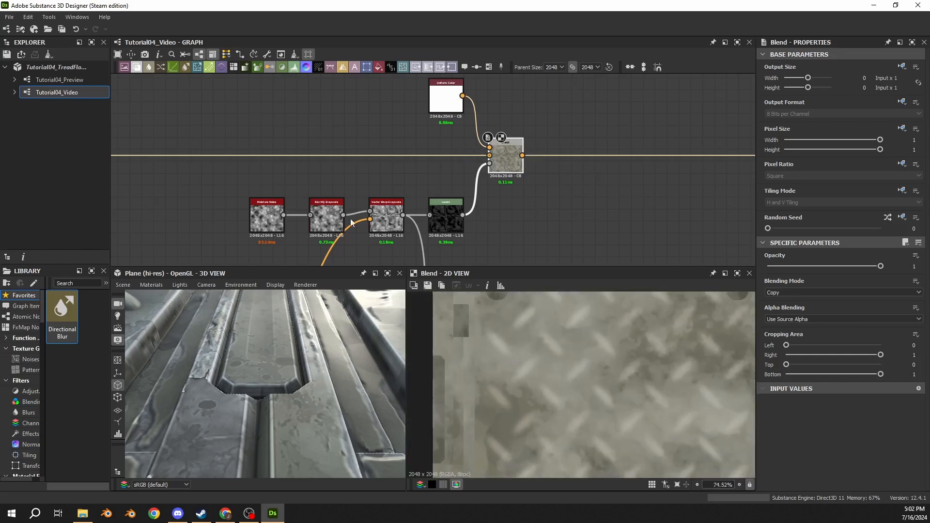
# - Preview the Moisture Noise, its Levels and the base color Blend, and compare them with the new roughness Blend
pyautogui.doubleClick(266, 215)
pyautogui.doubleClick(445, 216)
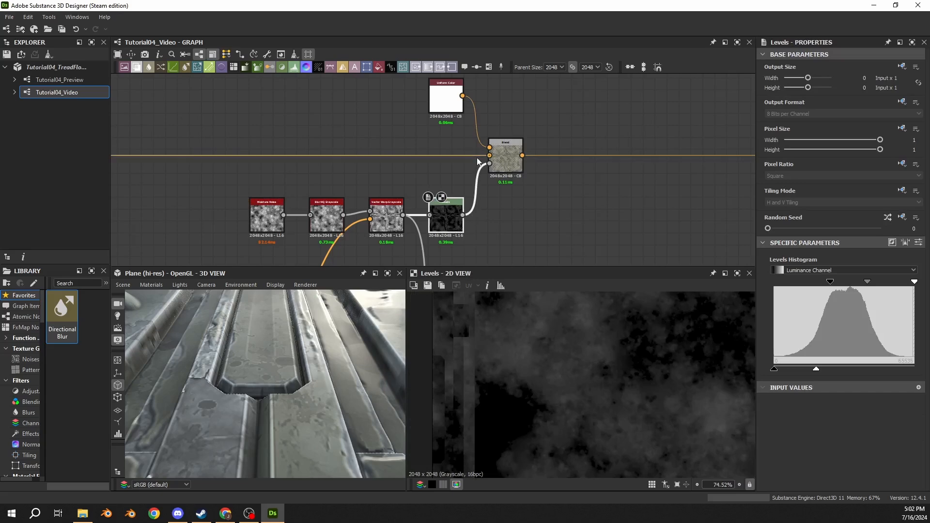
pyautogui.doubleClick(502, 158)
pyautogui.moveTo(553, 256); pyautogui.dragTo(574, 165, button='middle')
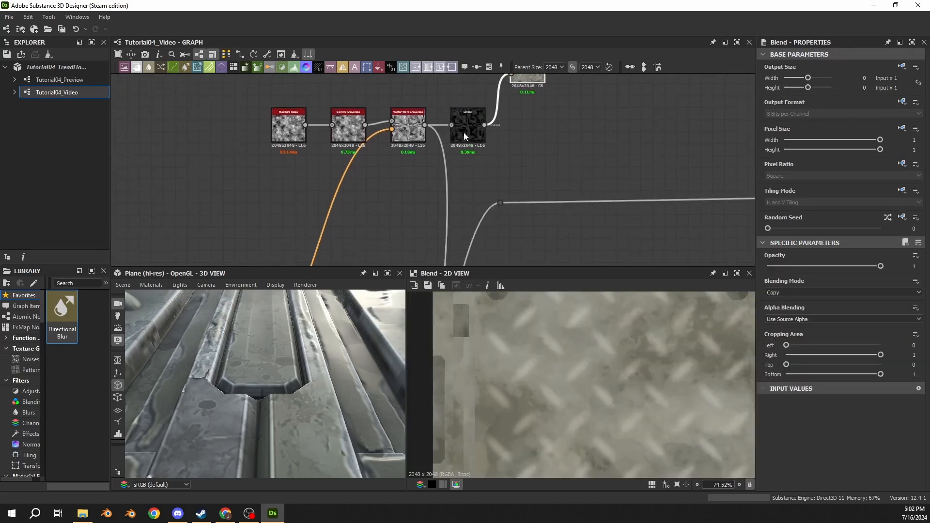
pyautogui.scroll(-3, 487, 126)
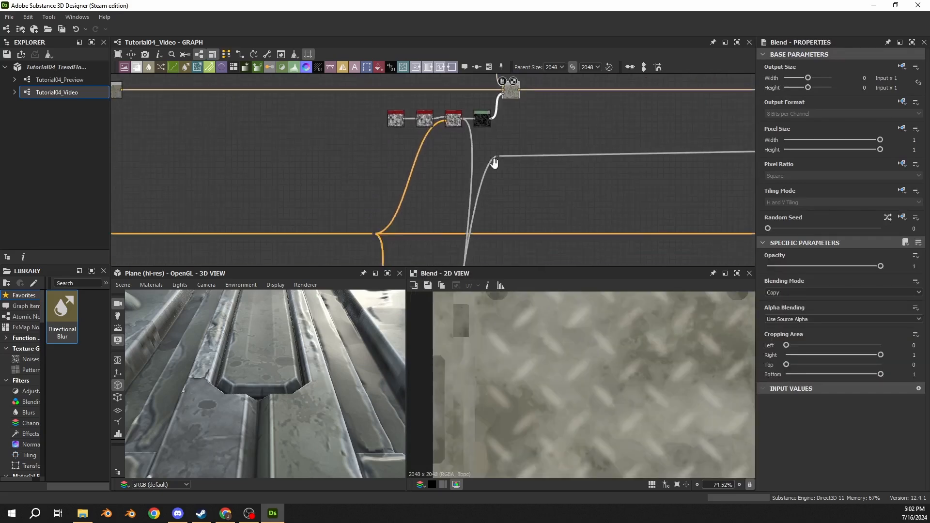
pyautogui.moveTo(504, 94); pyautogui.dragTo(479, 106, button='middle')
pyautogui.scroll(3, 473, 159)
pyautogui.doubleClick(486, 160)
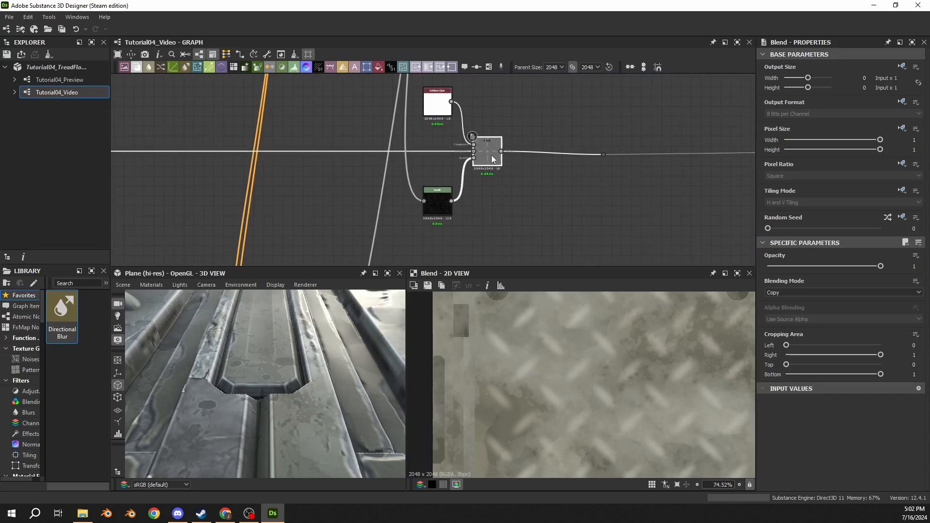
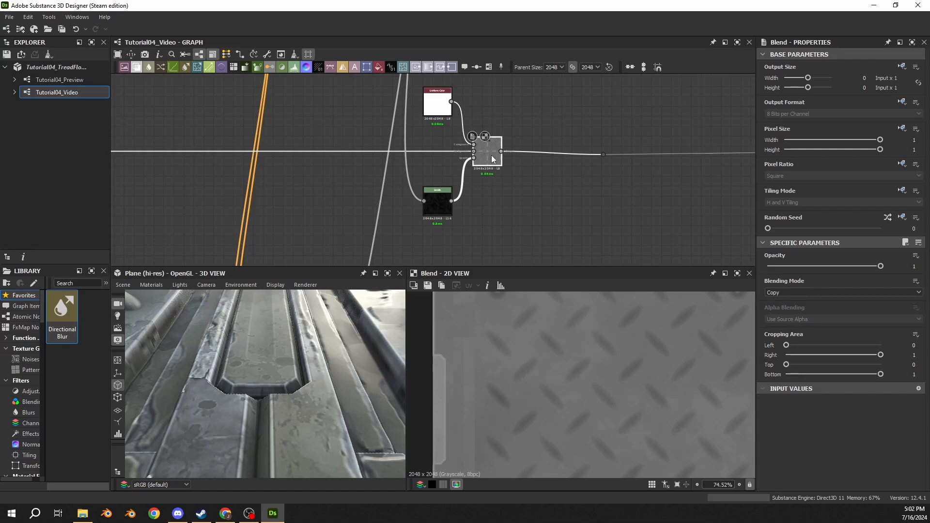
# - Set the stain mask Levels' Level Out High to 0.3
pyautogui.click(438, 202)
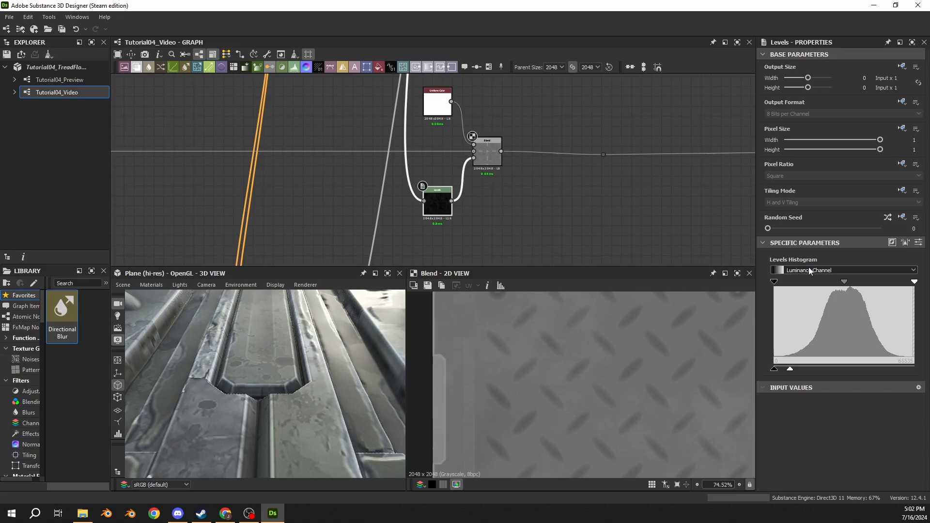
pyautogui.click(906, 242)
pyautogui.scroll(-5, 565, 195)
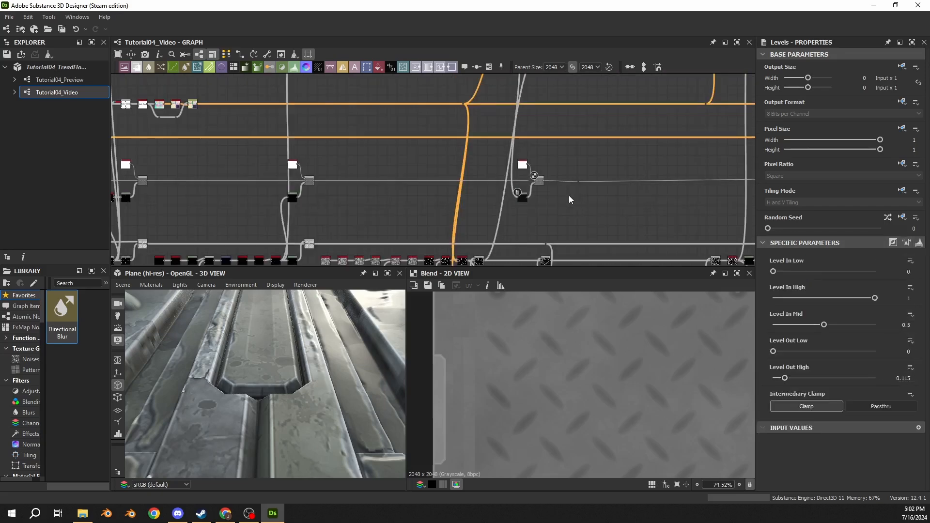
pyautogui.scroll(-2, 566, 189)
pyautogui.scroll(8, 565, 187)
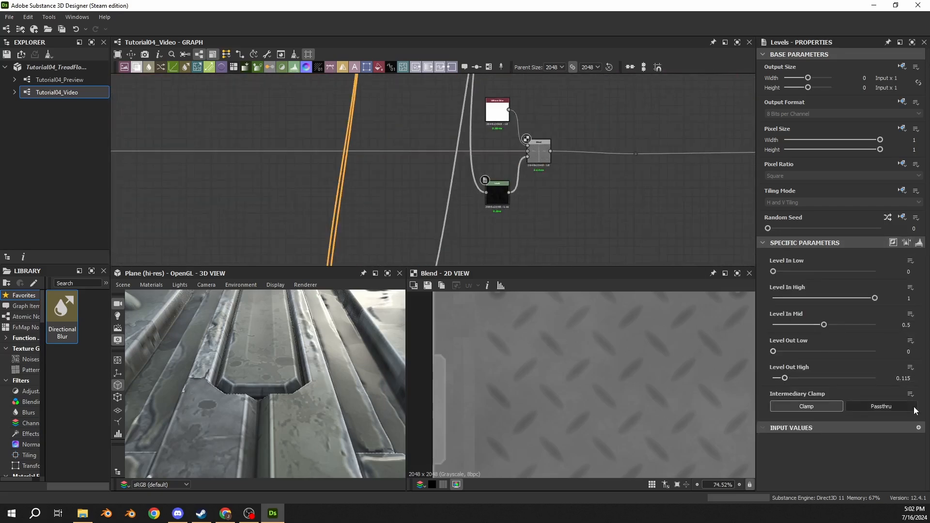
pyautogui.click(902, 378)
pyautogui.write('0.3')
pyautogui.press('Return')
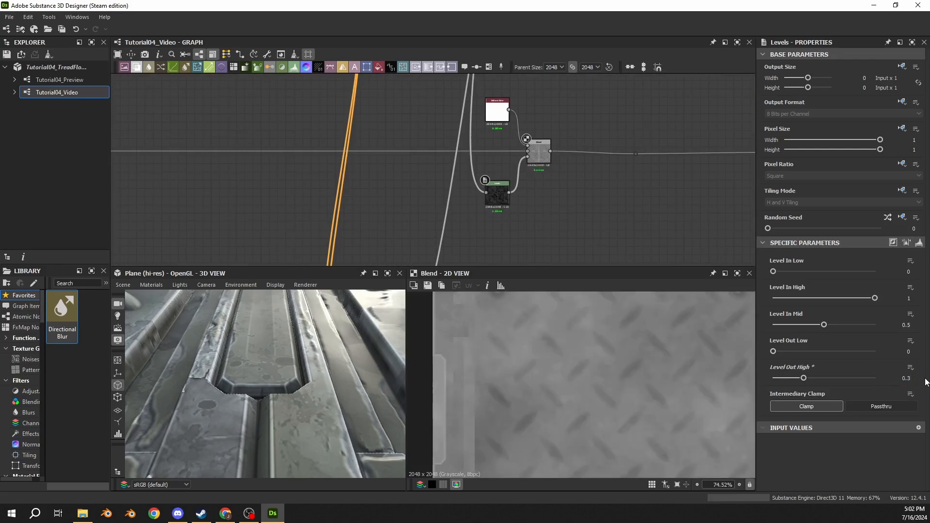
# - Preview the roughness Blend fed by the adjusted stain mask and inspect its stains across the tiles up close
pyautogui.click(543, 152)
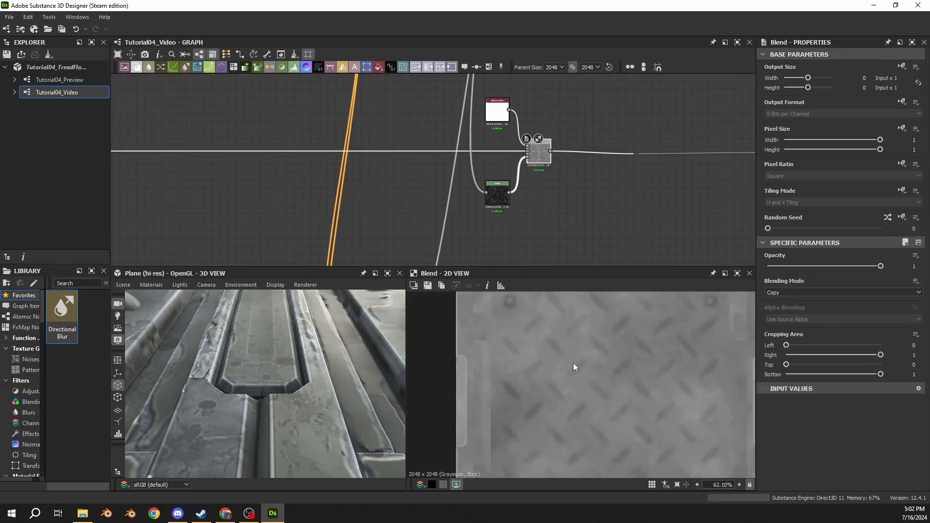
pyautogui.moveTo(595, 331); pyautogui.dragTo(595, 379, button='middle')
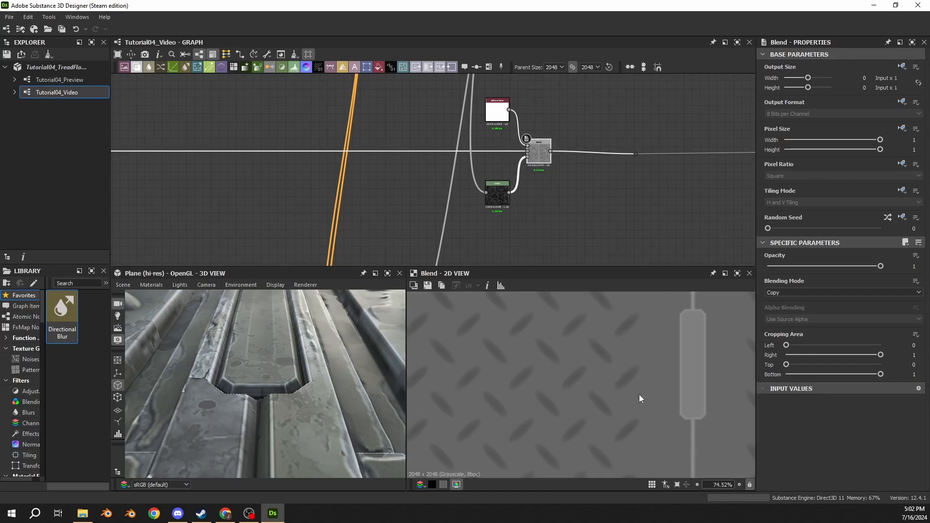
pyautogui.scroll(-8, 566, 389)
pyautogui.scroll(-4, 404, 95)
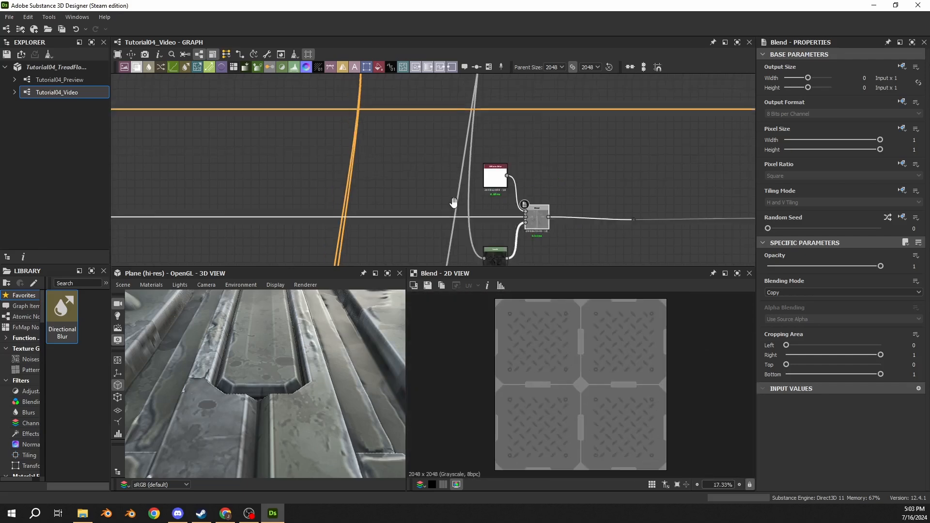
pyautogui.scroll(5, 467, 207)
pyautogui.moveTo(437, 241); pyautogui.dragTo(457, 203, button='middle')
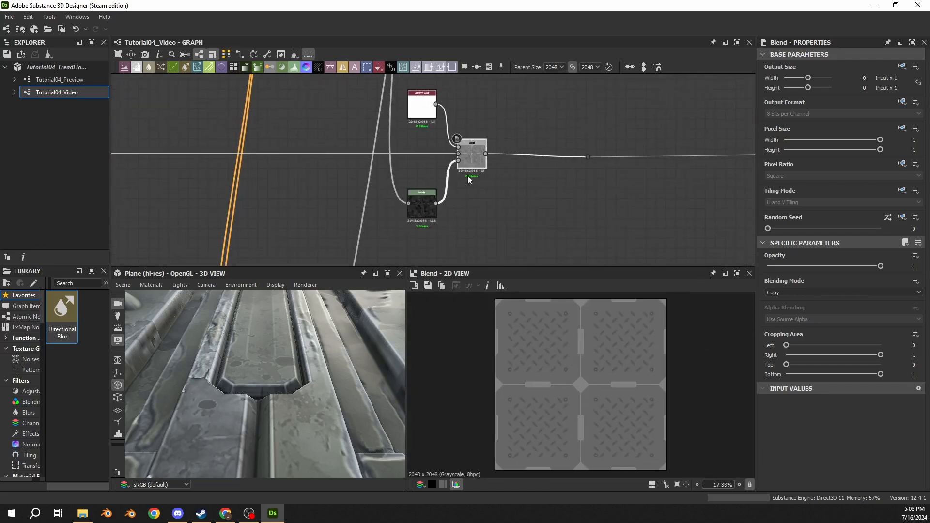
pyautogui.doubleClick(475, 159)
pyautogui.scroll(8, 555, 337)
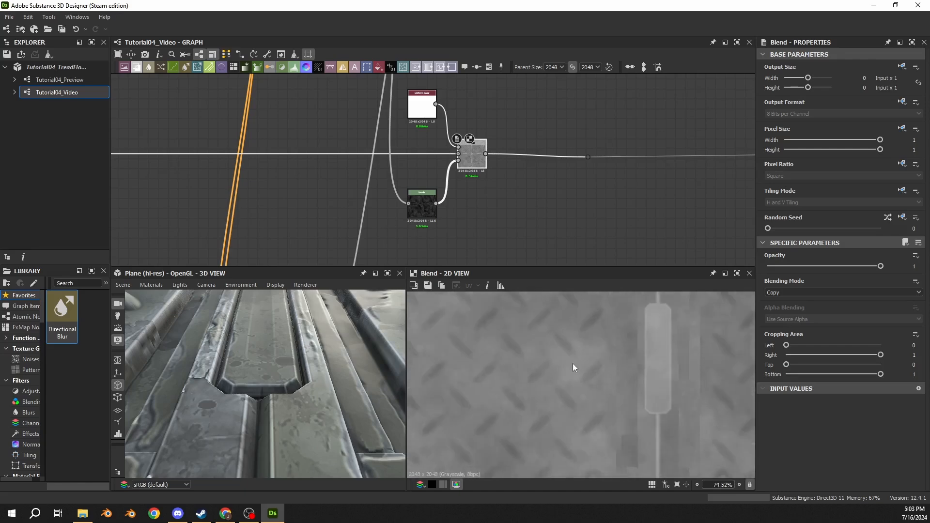
# - Toggle the stain Blend off and on repeatedly to compare its effect in the 3D material and the 2D preview
pyautogui.scroll(-5, 238, 374)
pyautogui.moveTo(239, 375); pyautogui.dragTo(289, 369)
pyautogui.scroll(-3, 281, 361)
pyautogui.hotkey('shift', 'd')
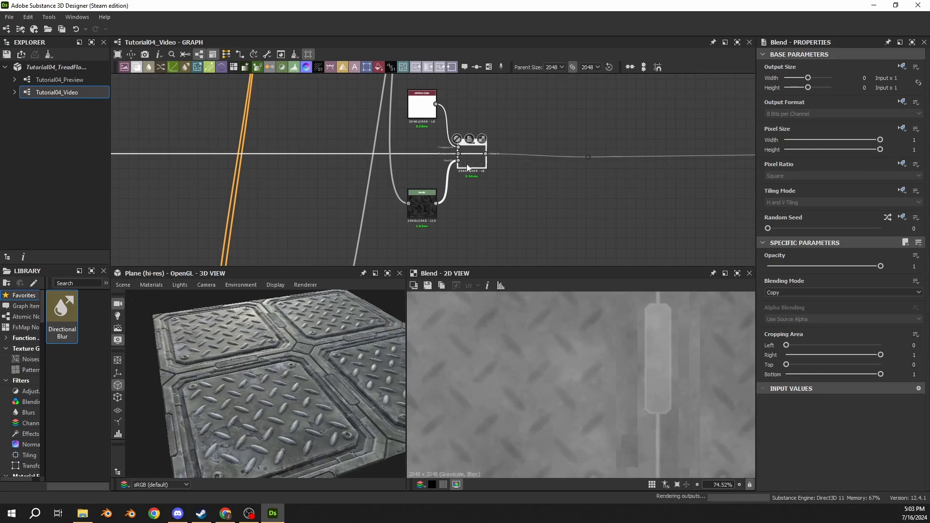
pyautogui.hotkey('shift', 'd')
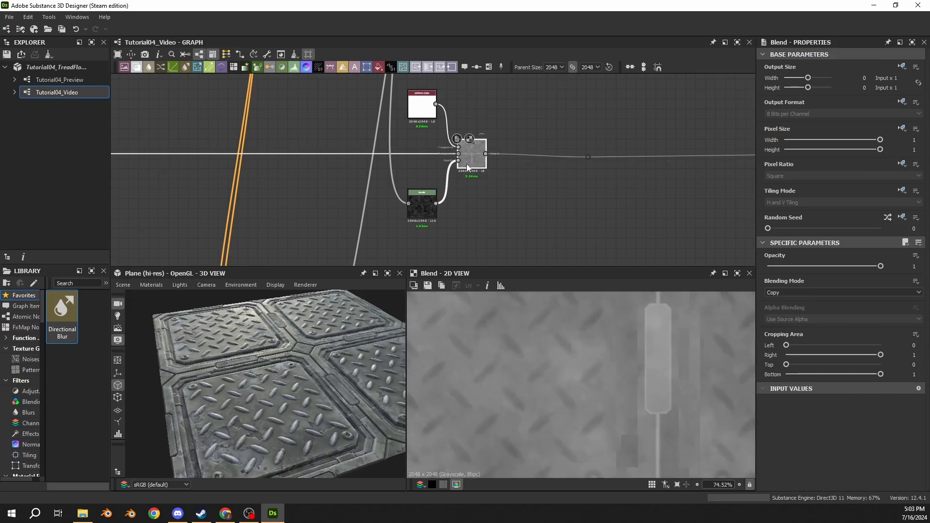
pyautogui.hotkey('shift', 'd')
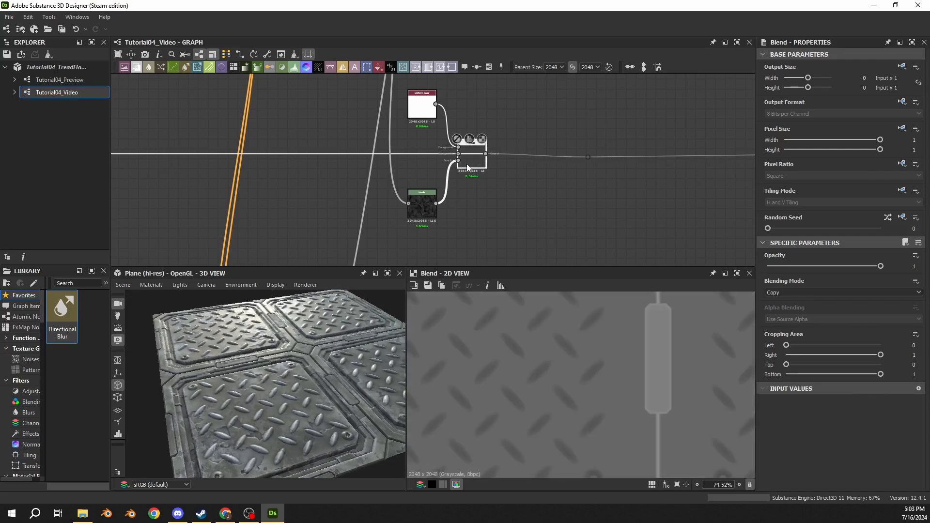
pyautogui.hotkey('shift', 'd')
pyautogui.hotkey('shift', 'd')
pyautogui.hotkey('shift', 'd')
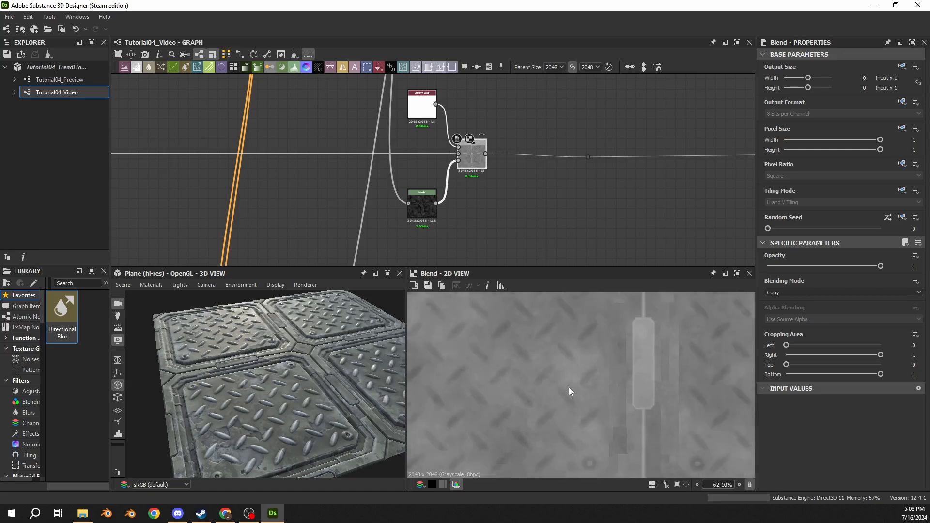
pyautogui.scroll(-8, 557, 387)
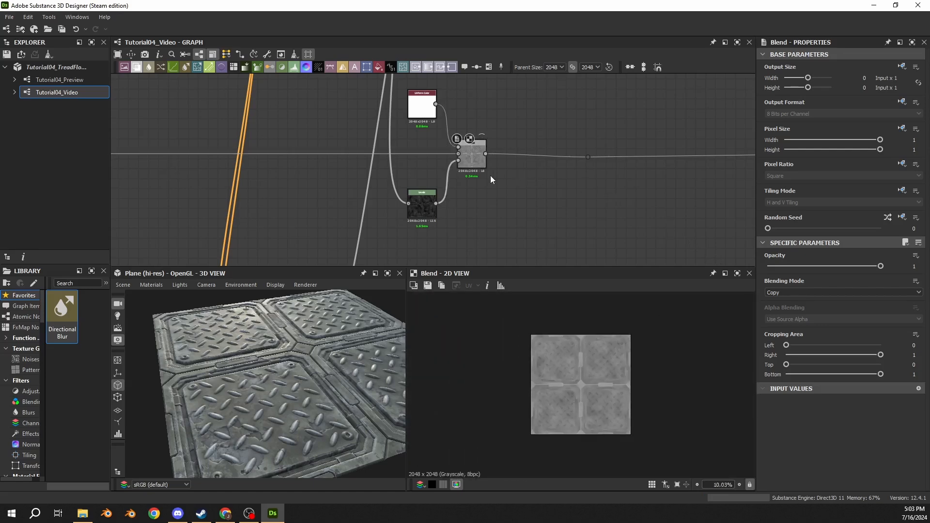
# - Preview the stain mask Levels, fine-tune its output white level in the histogram, and preview the resulting Blend
pyautogui.click(422, 106)
pyautogui.doubleClick(417, 190)
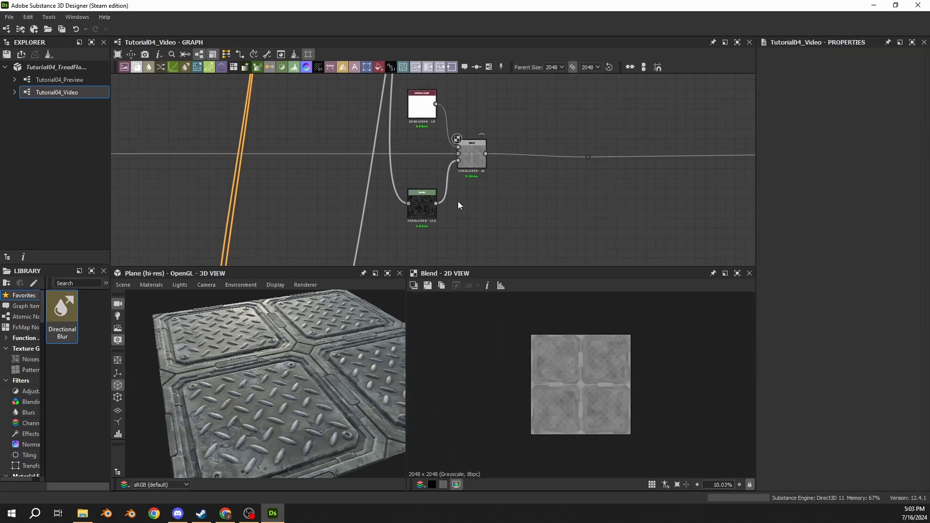
pyautogui.moveTo(816, 368)
pyautogui.mouseDown()
pyautogui.moveTo(883, 376)
pyautogui.moveTo(804, 377)
pyautogui.moveTo(813, 377)
pyautogui.mouseUp()
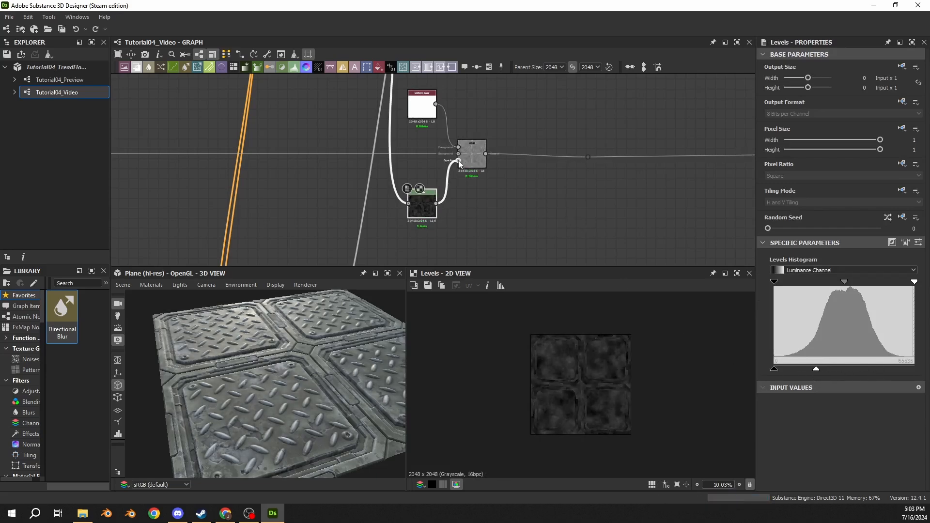
pyautogui.click(469, 164)
# - Move the dot node farther along the stain Blend's output link and insert a new Blend node just before it
pyautogui.moveTo(478, 174); pyautogui.dragTo(416, 184, button='middle')
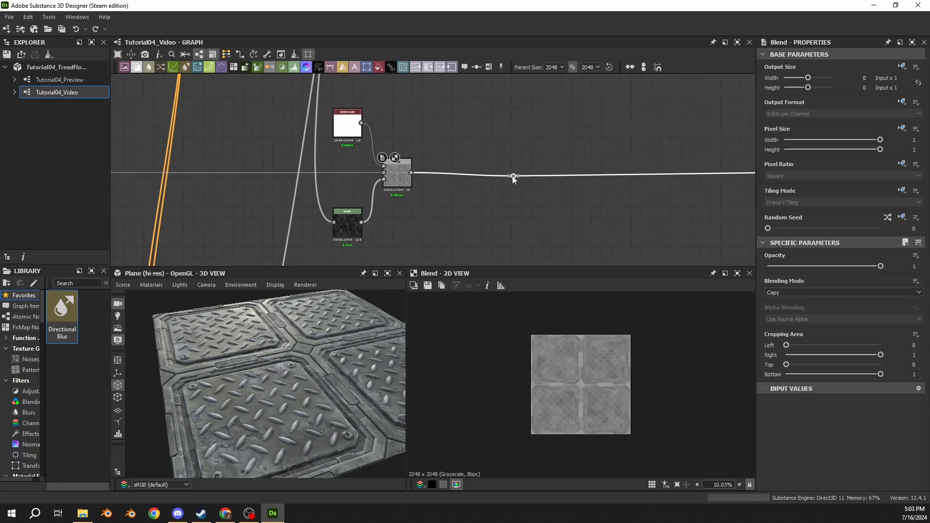
pyautogui.keyDown('alt'); pyautogui.moveTo(512, 177); pyautogui.dragTo(746, 175); pyautogui.keyUp('alt')
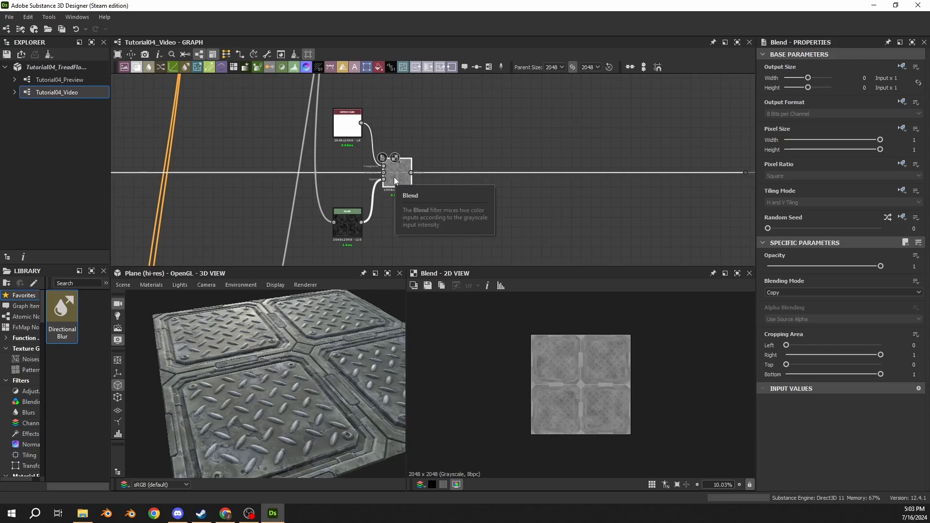
pyautogui.moveTo(559, 145); pyautogui.dragTo(492, 141, button='middle')
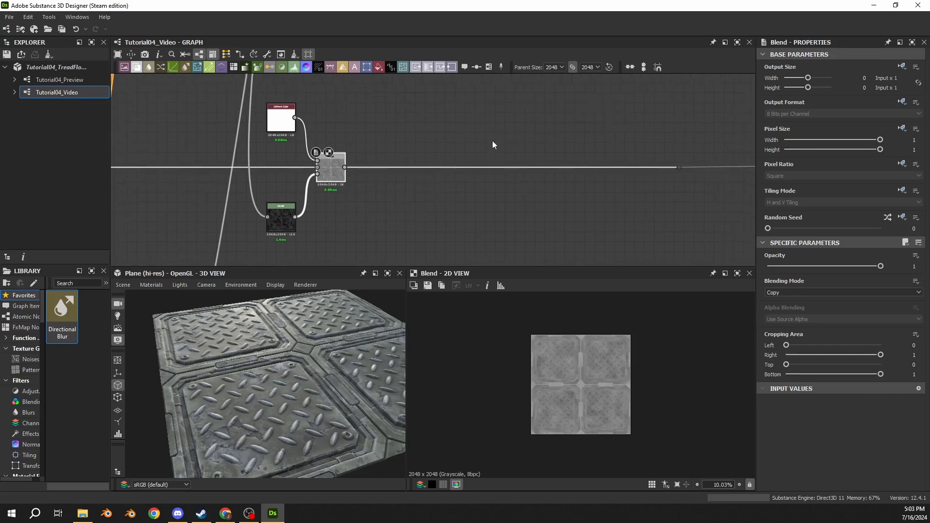
pyautogui.click(529, 168)
pyautogui.press('space')
pyautogui.write('blend')
pyautogui.press('Return')
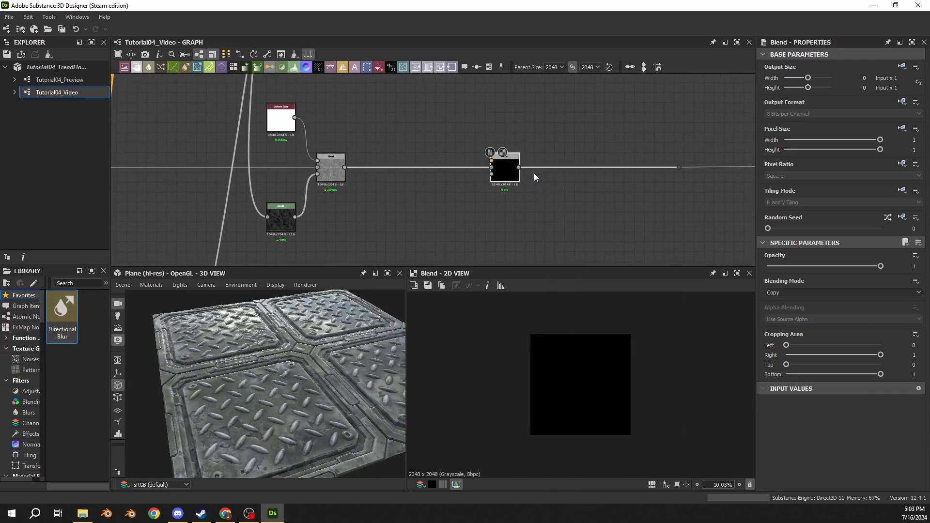
pyautogui.moveTo(509, 170); pyautogui.dragTo(621, 170)
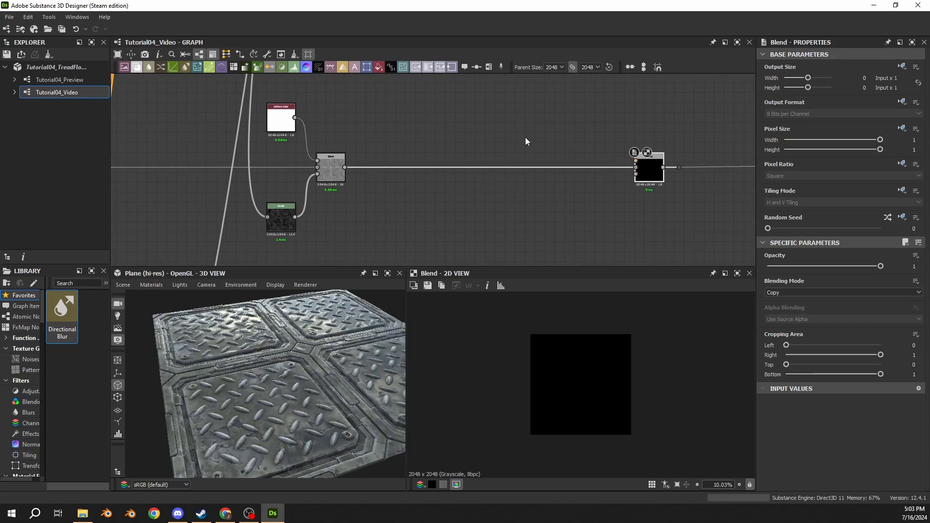
# - Duplicate the white Uniform Color node, place it beside the new Blend and connect it to the Blend's foreground
pyautogui.click(283, 120)
pyautogui.hotkey('ctrl', 'c')
pyautogui.hotkey('ctrl', 'v')
pyautogui.moveTo(436, 161); pyautogui.dragTo(603, 121)
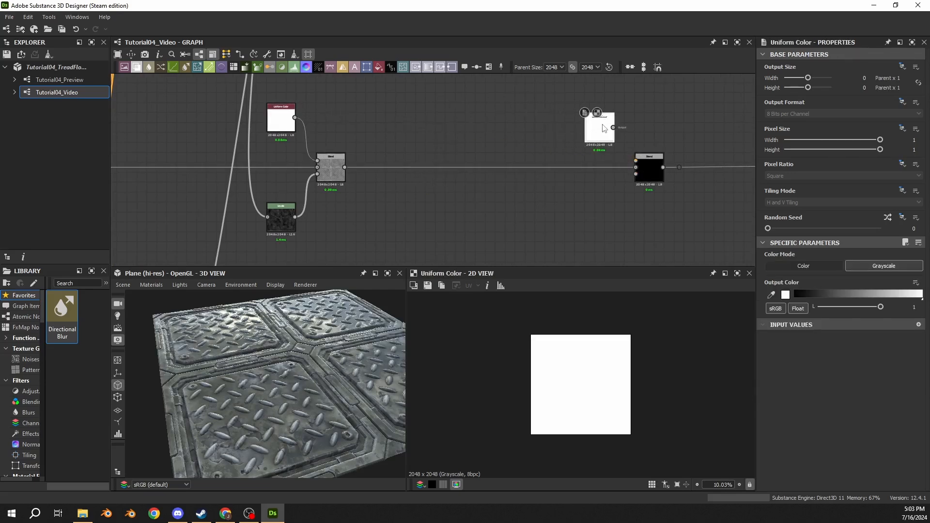
pyautogui.scroll(5, 263, 408)
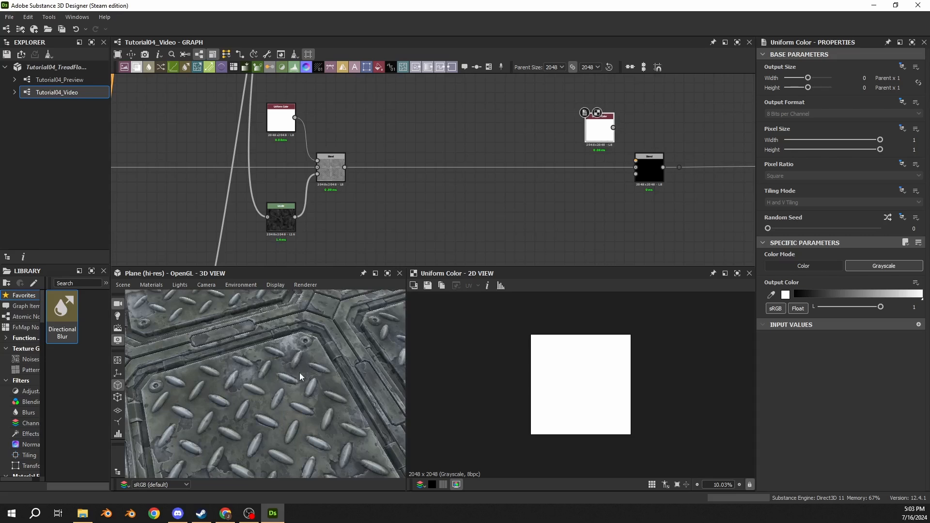
pyautogui.moveTo(299, 373); pyautogui.dragTo(270, 370, button='middle')
pyautogui.moveTo(637, 156); pyautogui.dragTo(636, 160)
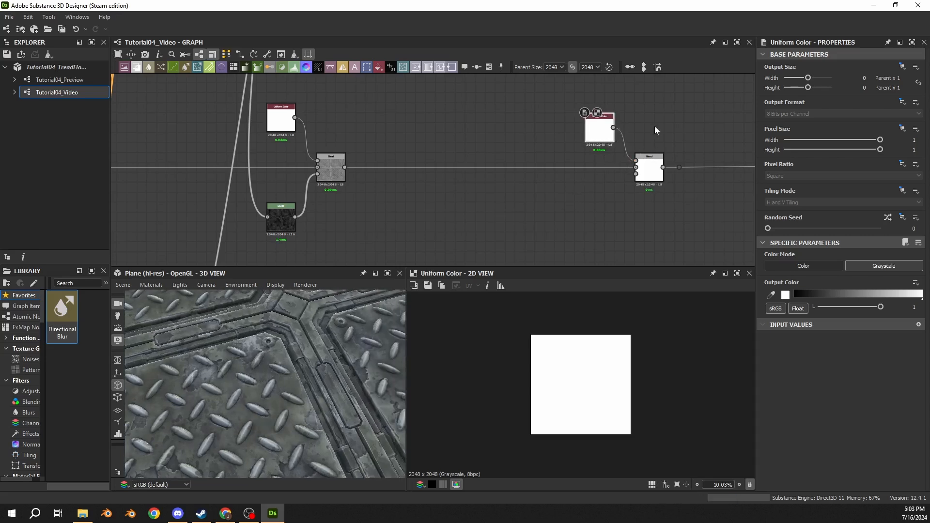
pyautogui.click(648, 170)
# - Add a Levels node below the new Uniform Color, connect its output to the new Blend's opacity, and preview the Blend
pyautogui.moveTo(588, 193); pyautogui.dragTo(543, 175, button='middle')
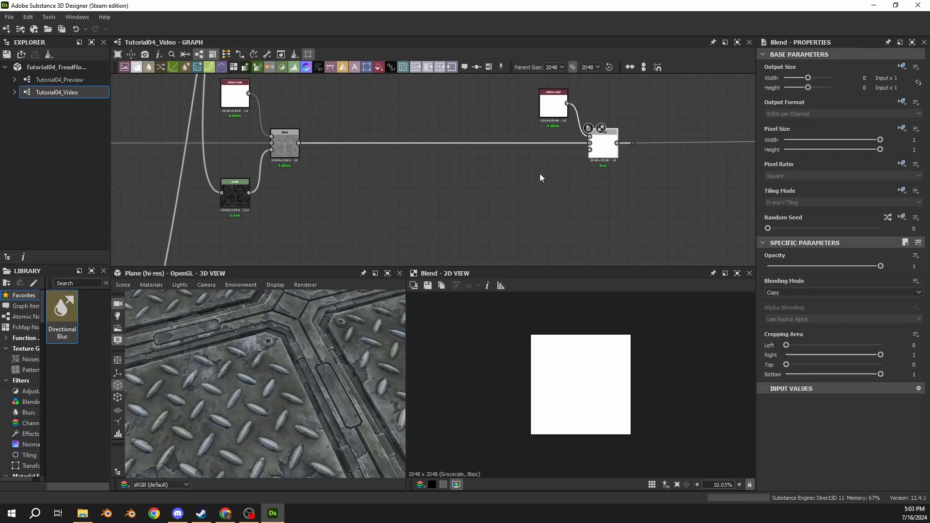
pyautogui.click(540, 173)
pyautogui.press('space')
pyautogui.write('le')
pyautogui.press('Return')
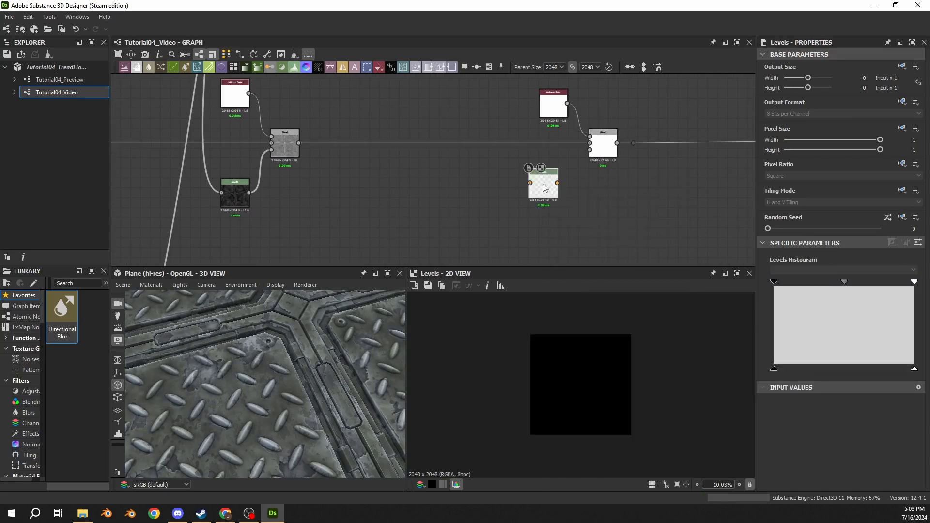
pyautogui.moveTo(589, 150)
pyautogui.mouseDown()
pyautogui.moveTo(567, 179)
pyautogui.moveTo(589, 149)
pyautogui.mouseUp()
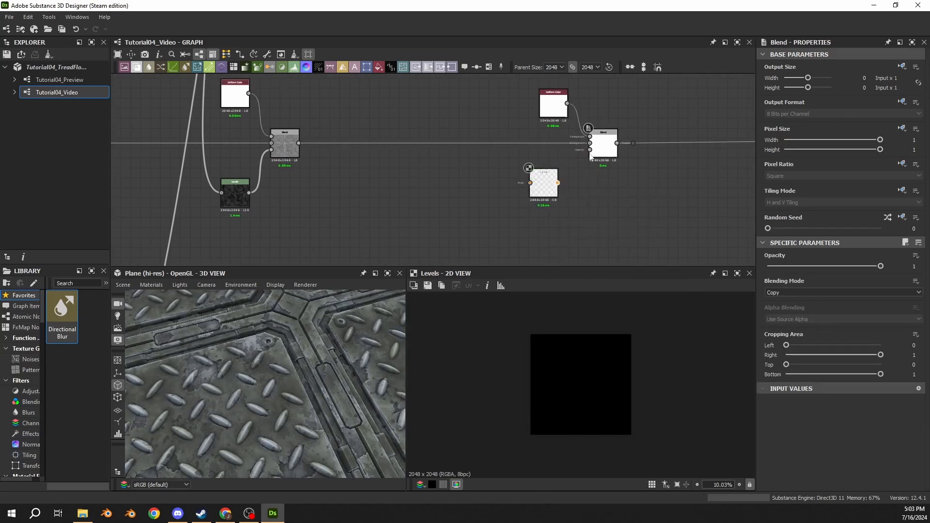
pyautogui.moveTo(548, 181); pyautogui.dragTo(558, 190)
pyautogui.doubleClick(602, 146)
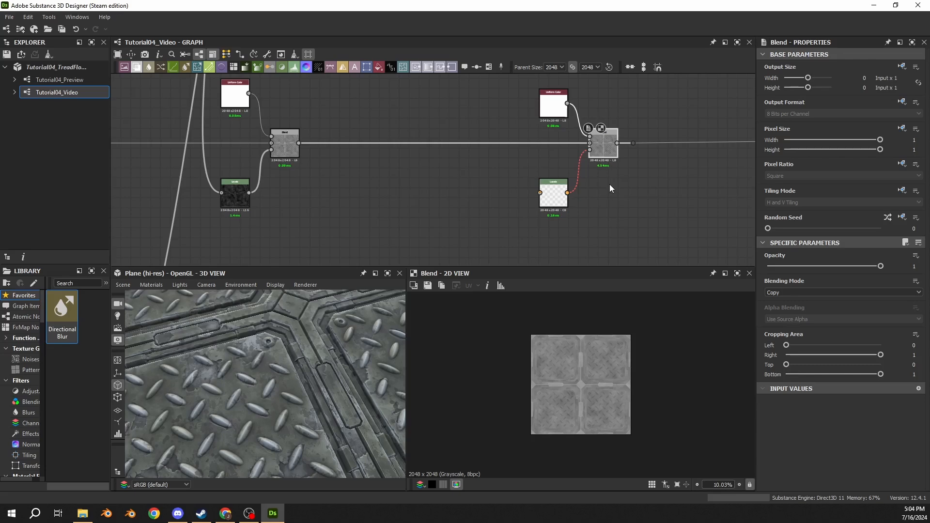
# - Preview the two Vector Warp Grayscale patch masks in the height graph and the Screen Blend that combines them
pyautogui.scroll(-5, 447, 177)
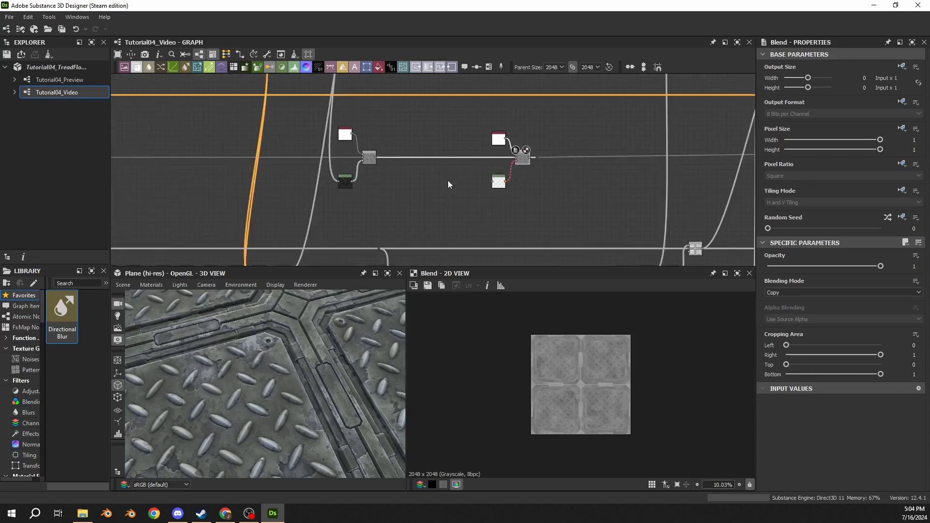
pyautogui.scroll(5, 446, 159)
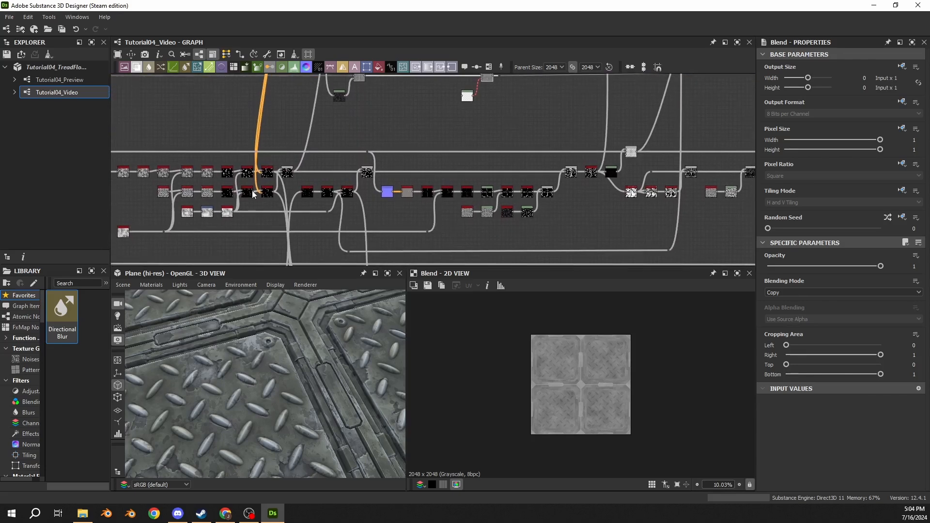
pyautogui.doubleClick(289, 161)
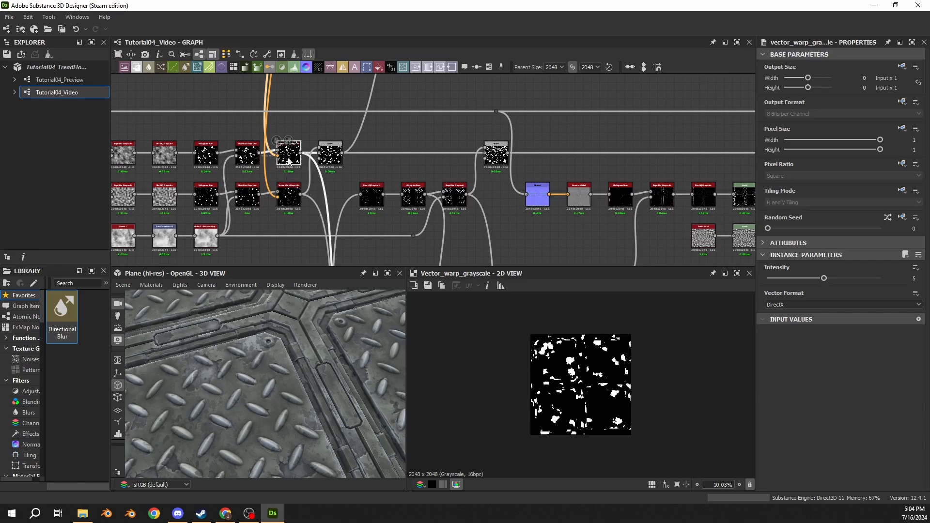
pyautogui.scroll(3, 569, 362)
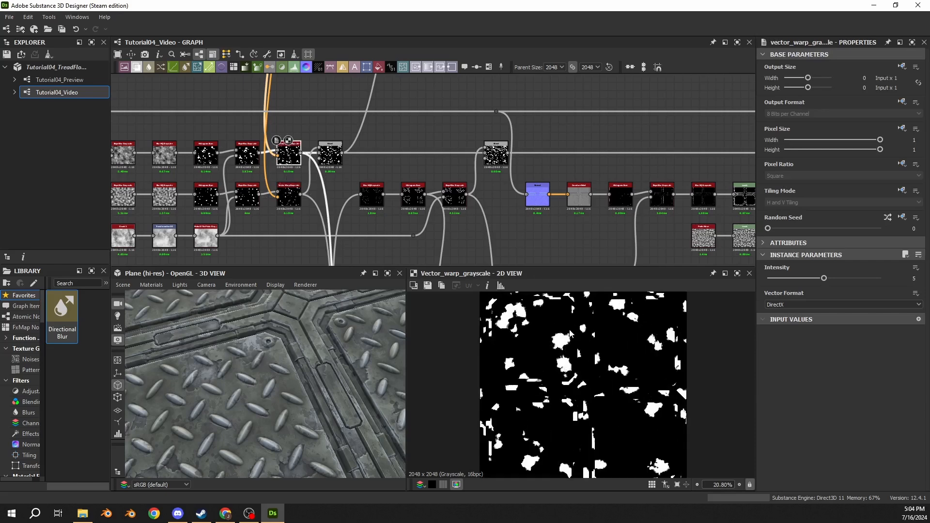
pyautogui.doubleClick(291, 201)
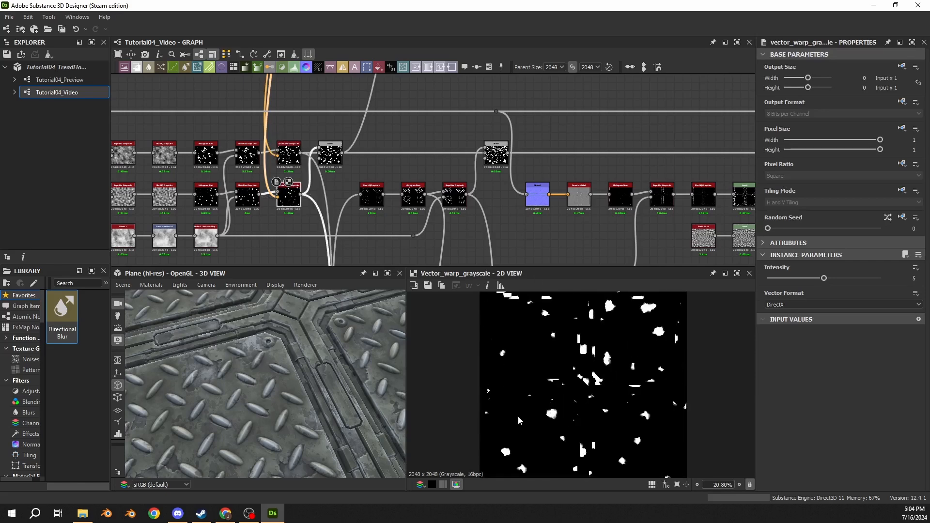
pyautogui.doubleClick(330, 153)
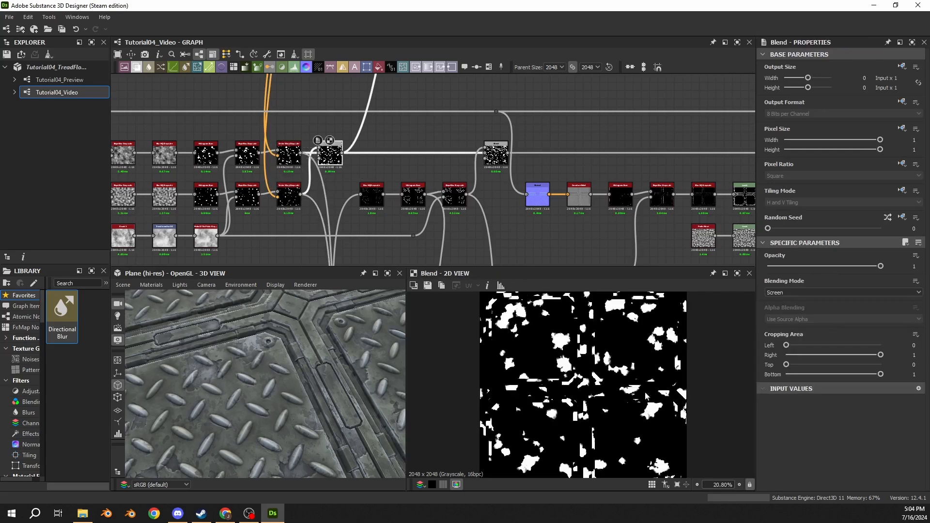
# - Preview the Subtract Blend after the edge Histogram Scan and compare its edge mask with the floor's damaged edges in 3D
pyautogui.moveTo(615, 154); pyautogui.dragTo(334, 118, button='middle')
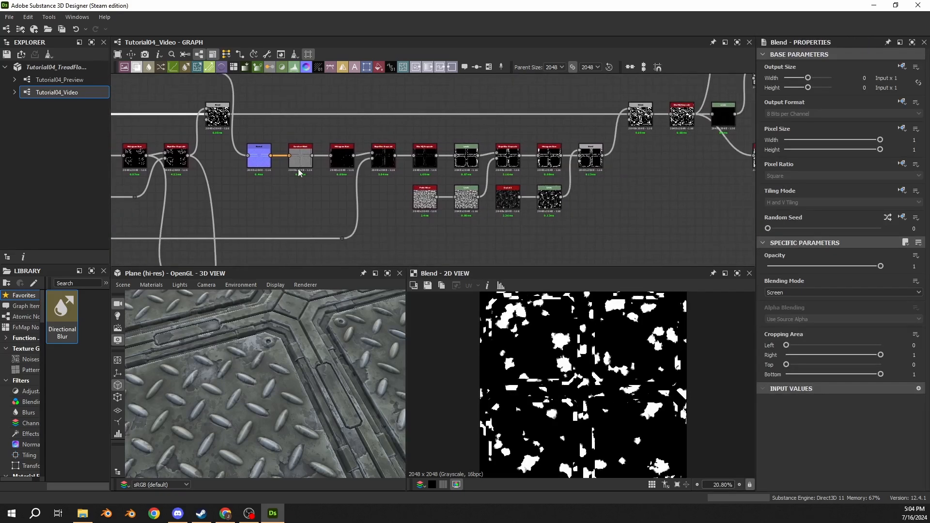
pyautogui.scroll(4, 600, 172)
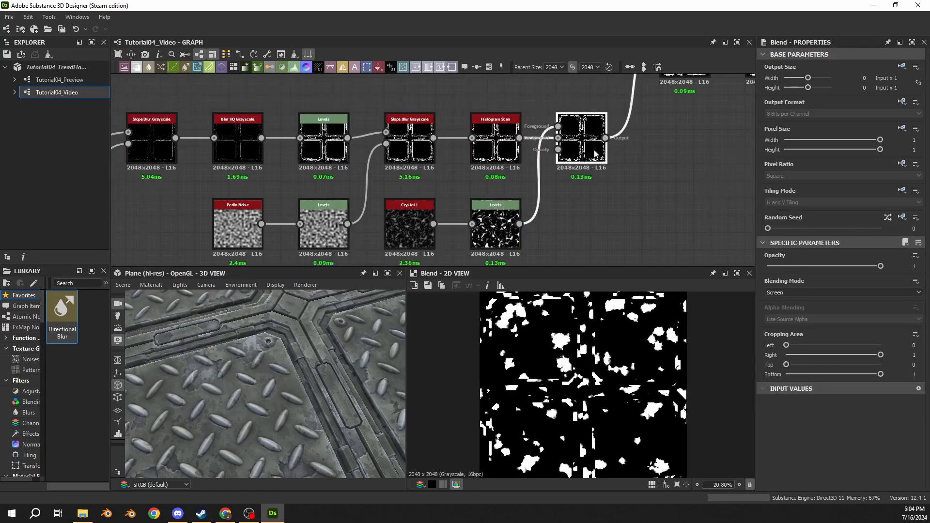
pyautogui.doubleClick(594, 153)
pyautogui.scroll(6, 511, 342)
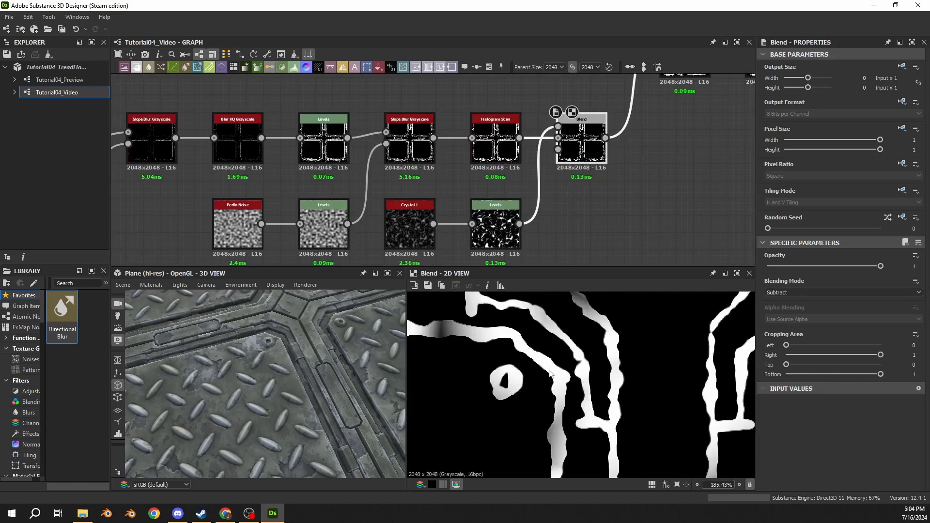
pyautogui.scroll(8, 294, 361)
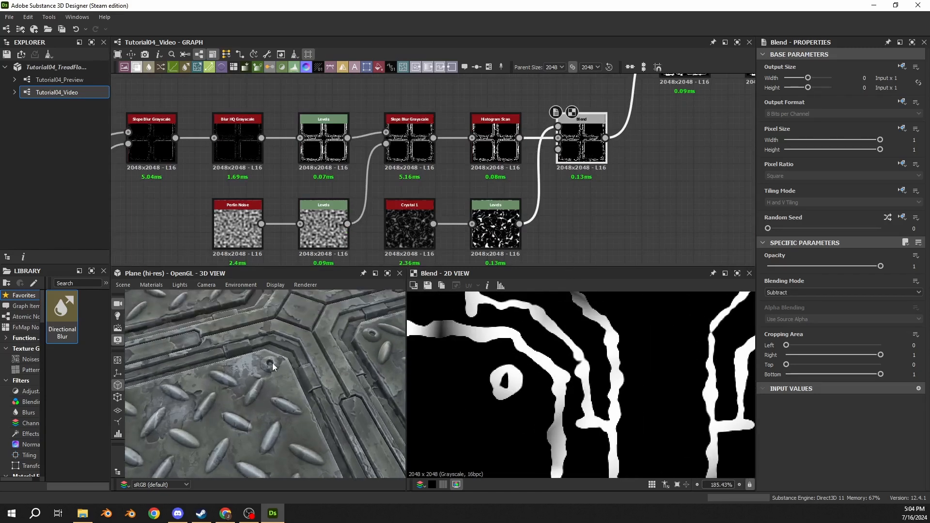
pyautogui.moveTo(256, 362); pyautogui.dragTo(232, 382)
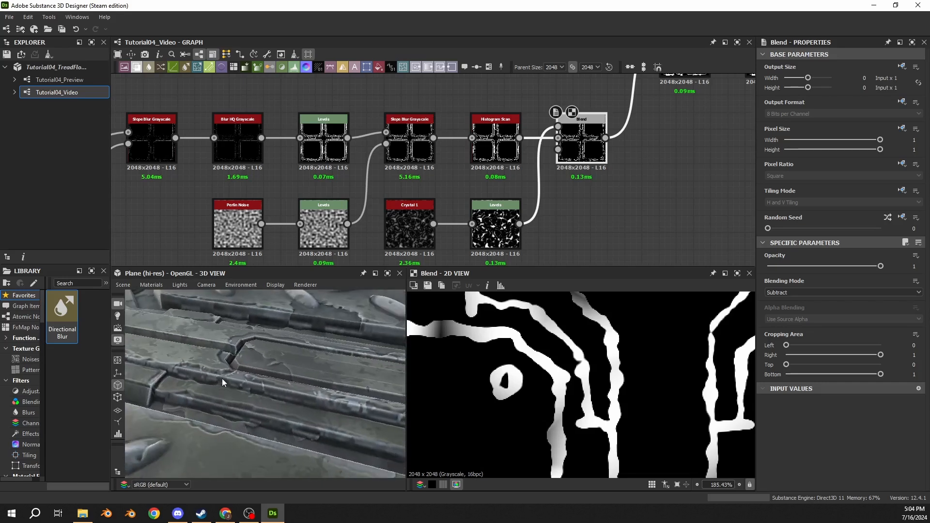
# - Compare the height graph's two Add (Linear Dodge) damage Blends and preview the Blur HQ Grayscale that follows them
pyautogui.scroll(-5, 681, 196)
pyautogui.click(401, 162)
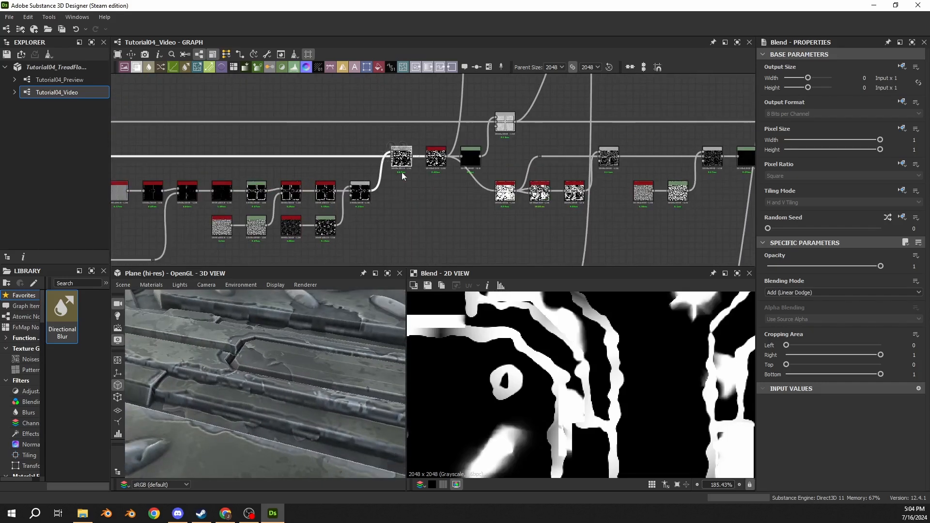
pyautogui.scroll(-3, 401, 172)
pyautogui.scroll(3, 330, 146)
pyautogui.click(357, 146)
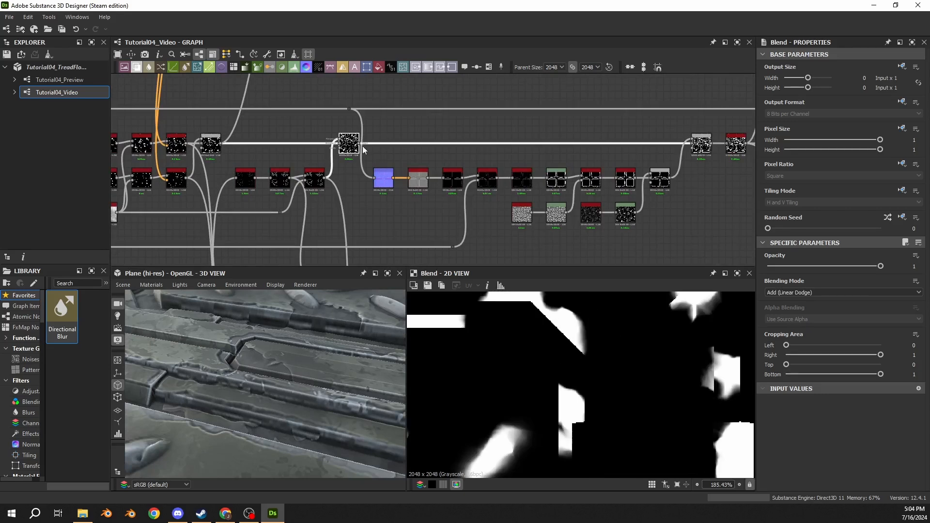
pyautogui.click(702, 144)
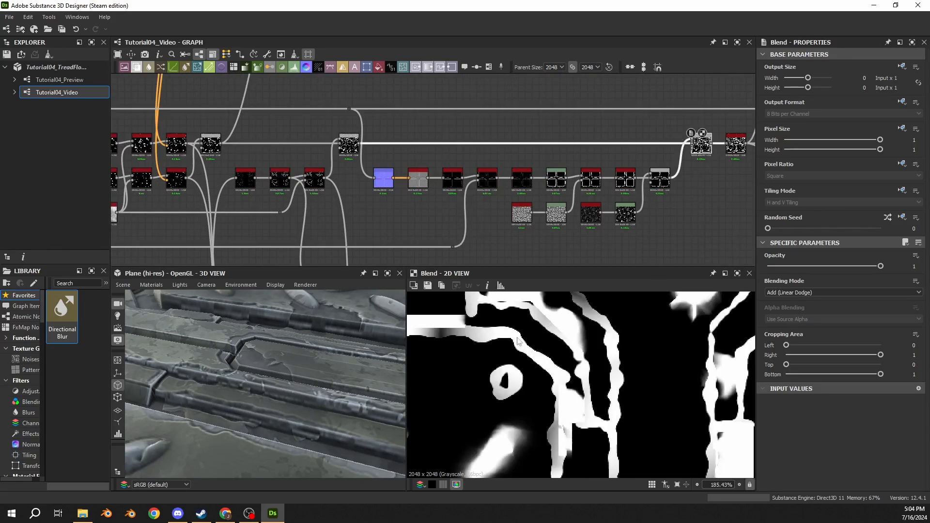
pyautogui.moveTo(696, 227); pyautogui.dragTo(529, 268, button='middle')
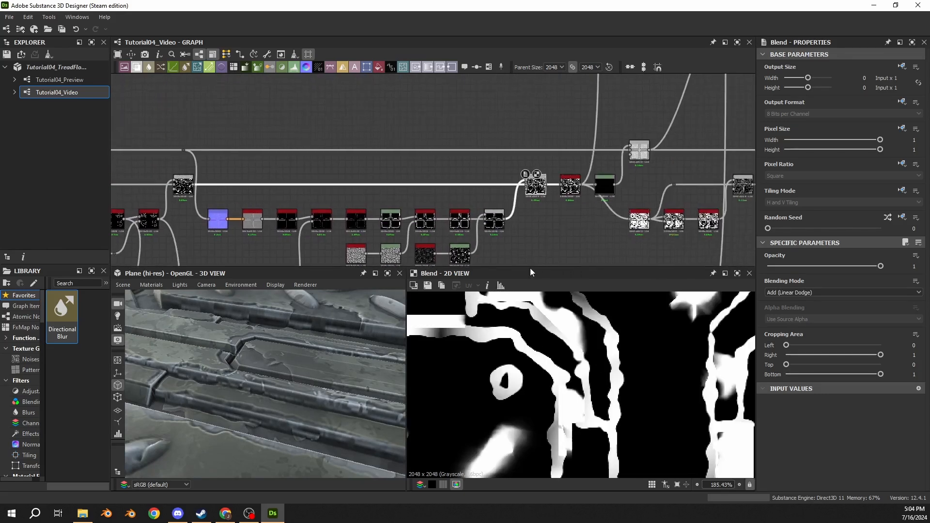
pyautogui.click(565, 193)
# - Move the new roughness Blend group farther along its link, connect the damage Blur HQ Grayscale to its Levels and preview the Levels
pyautogui.scroll(-5, 574, 198)
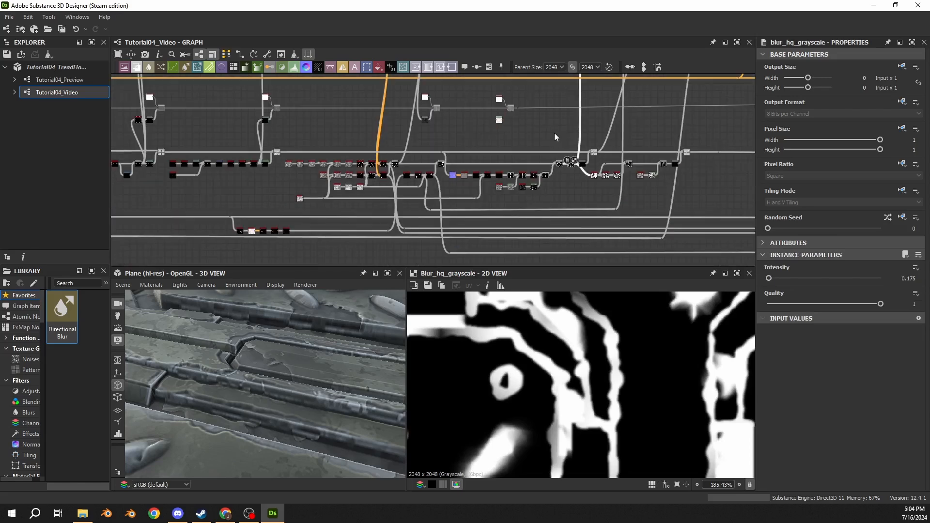
pyautogui.scroll(7, 473, 183)
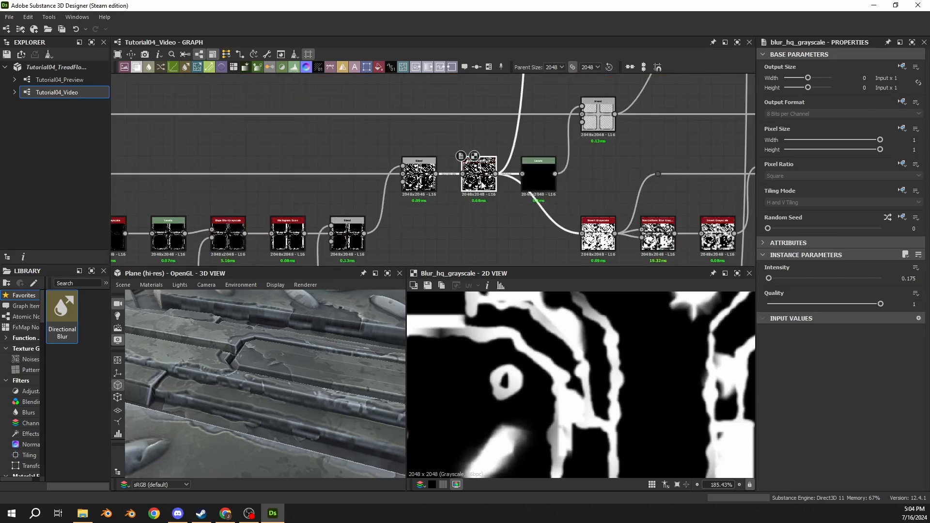
pyautogui.scroll(-5, 472, 188)
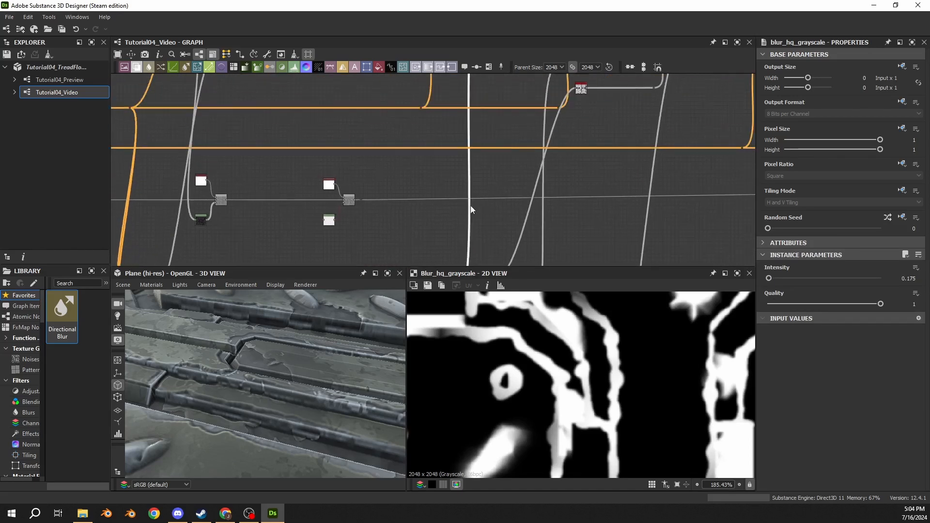
pyautogui.scroll(-2, 471, 209)
pyautogui.moveTo(391, 168); pyautogui.dragTo(504, 165)
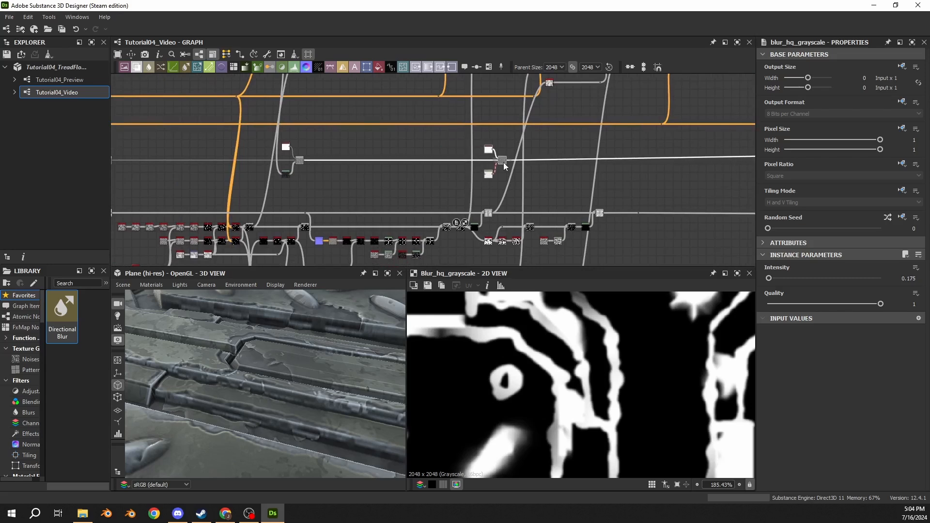
pyautogui.scroll(4, 473, 213)
pyautogui.moveTo(457, 240); pyautogui.dragTo(496, 133)
pyautogui.click(504, 132)
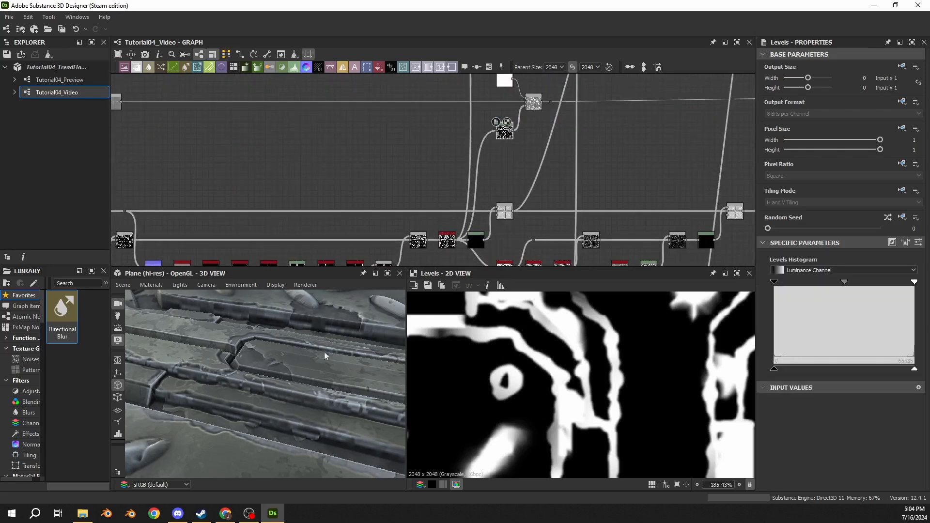
# - Preview the new roughness Blend and compare its damage patches with the chipped areas around the treads in 3D
pyautogui.moveTo(324, 351); pyautogui.dragTo(383, 265)
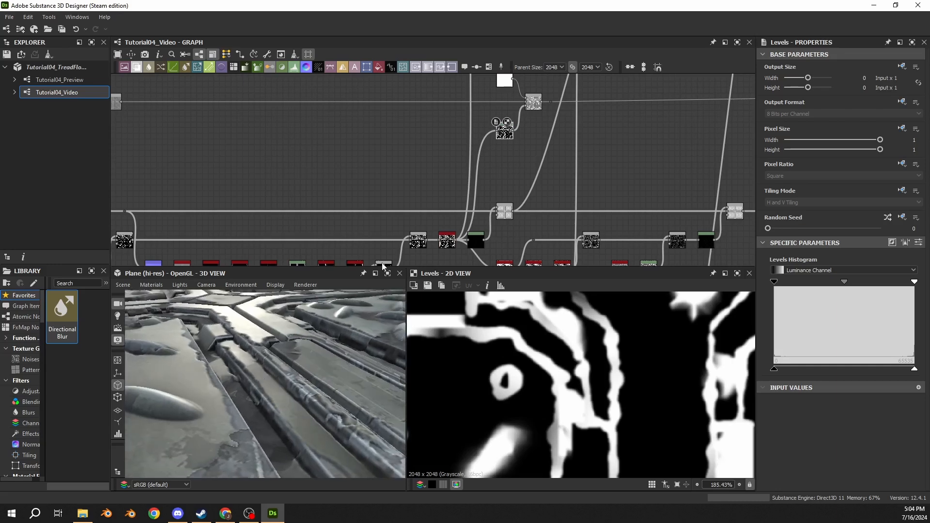
pyautogui.click(534, 102)
pyautogui.moveTo(333, 344); pyautogui.dragTo(255, 360)
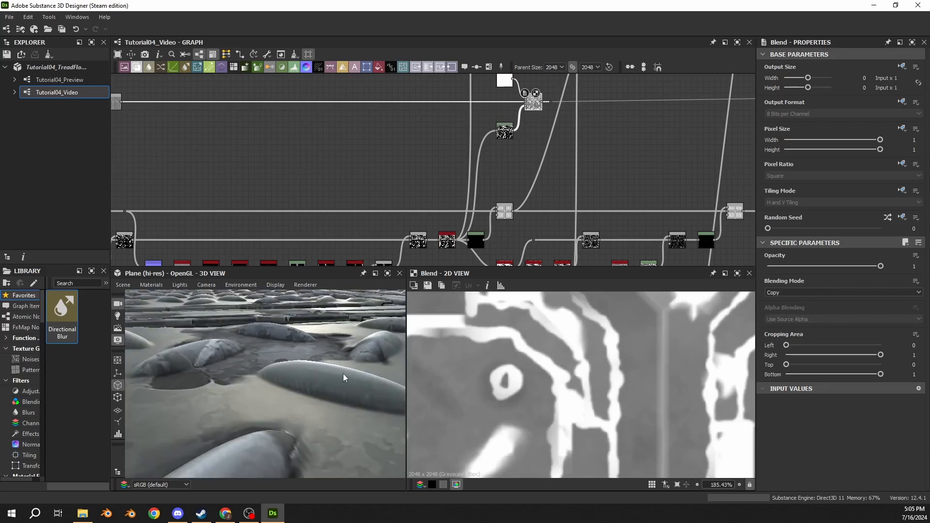
pyautogui.moveTo(343, 376); pyautogui.dragTo(248, 372)
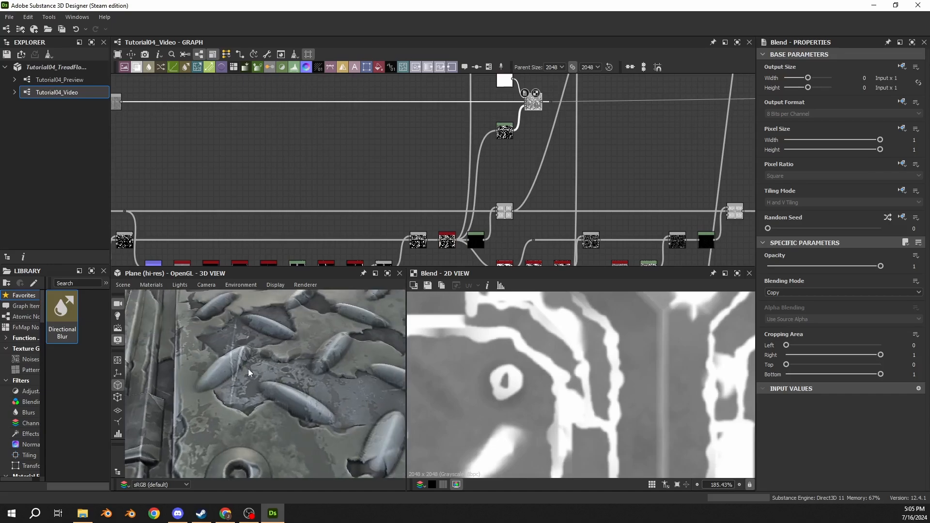
pyautogui.scroll(-15, 576, 353)
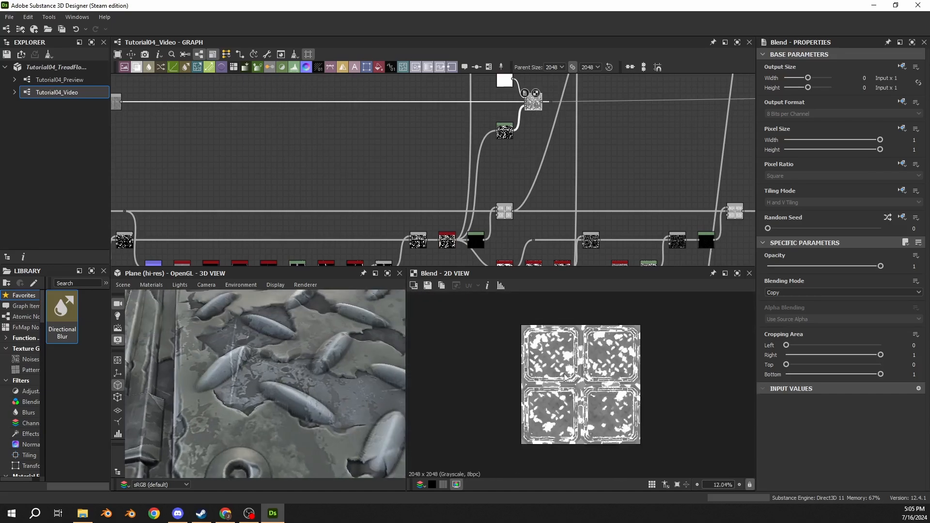
pyautogui.scroll(10, 560, 417)
pyautogui.moveTo(555, 422); pyautogui.dragTo(582, 370, button='middle')
pyautogui.scroll(-3, 582, 369)
pyautogui.scroll(7, 576, 377)
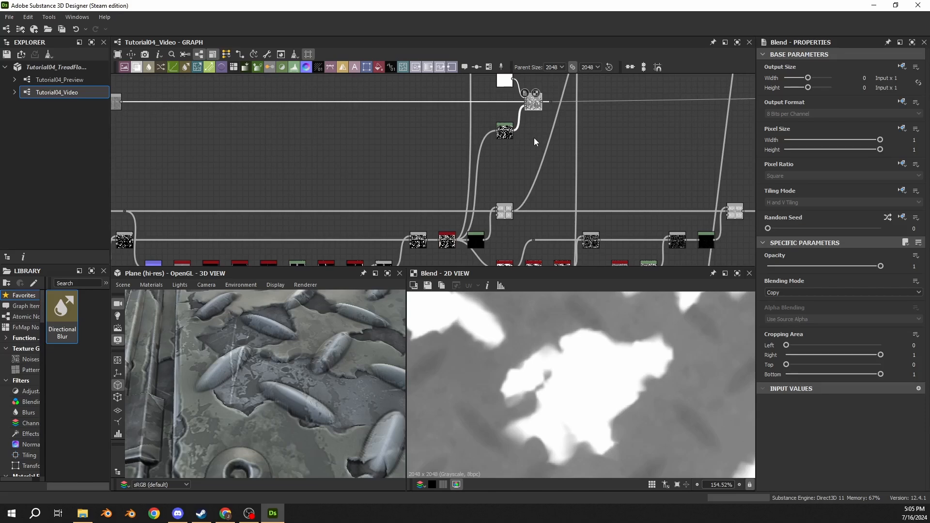
# - Set the damage Blend's blending mode to Subtract, check the floor in 3D, and move the output link's dot node farther along
pyautogui.click(527, 118)
pyautogui.press('f')
pyautogui.click(813, 292)
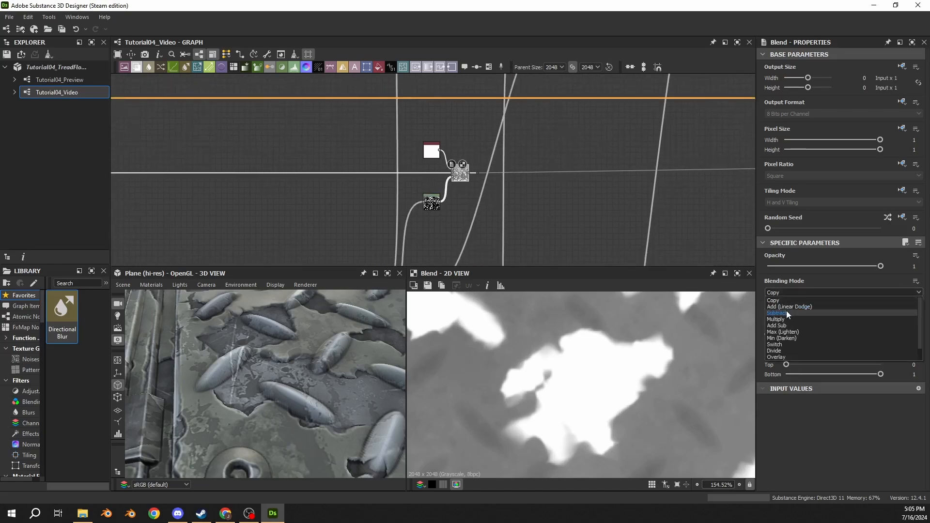
pyautogui.click(786, 310)
pyautogui.scroll(-5, 290, 374)
pyautogui.moveTo(289, 374); pyautogui.dragTo(264, 373)
pyautogui.scroll(5, 294, 351)
pyautogui.scroll(-5, 293, 350)
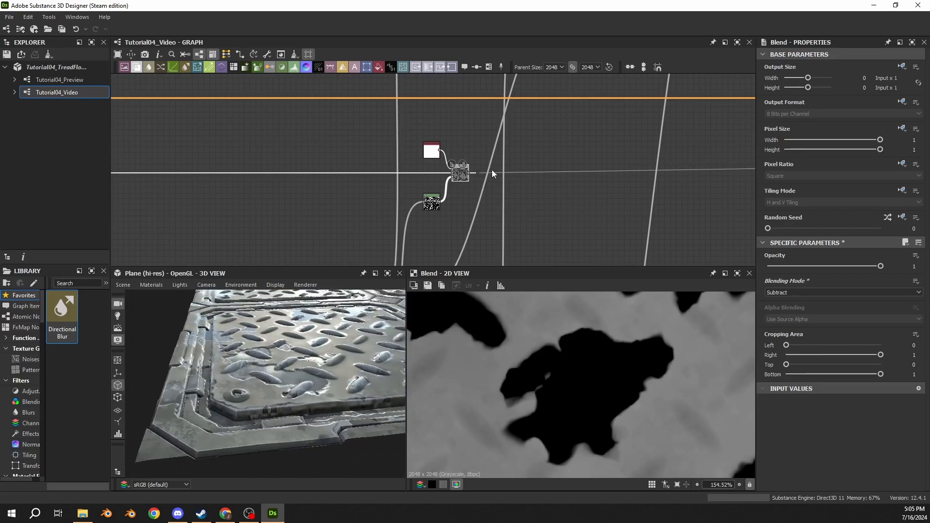
pyautogui.click(477, 173)
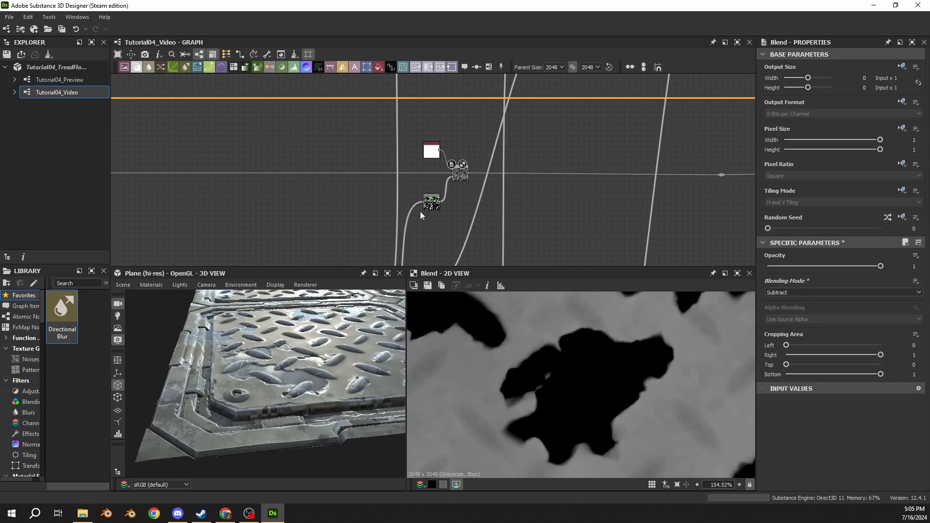
# - Preview the damage mask's Levels node and show its parameters as individual level values instead of the histogram
pyautogui.scroll(5, 420, 215)
pyautogui.click(444, 193)
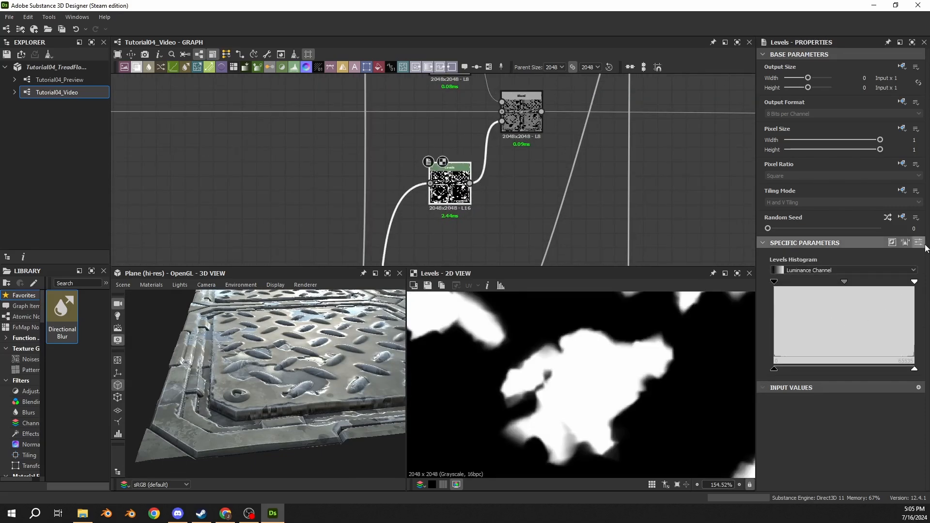
pyautogui.click(918, 242)
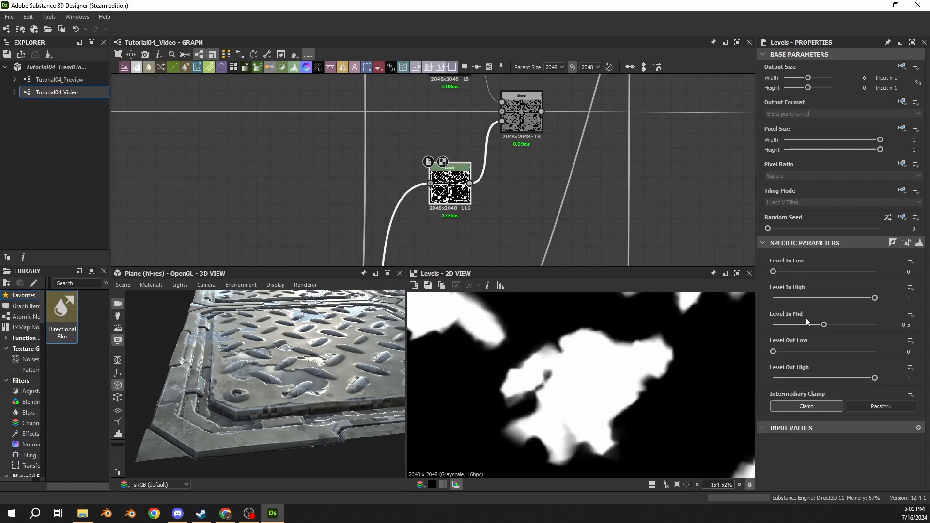
pyautogui.scroll(3, 312, 373)
pyautogui.moveTo(290, 380)
pyautogui.mouseDown()
pyautogui.moveTo(315, 373)
pyautogui.moveTo(299, 370)
pyautogui.mouseUp()
pyautogui.scroll(-3, 301, 381)
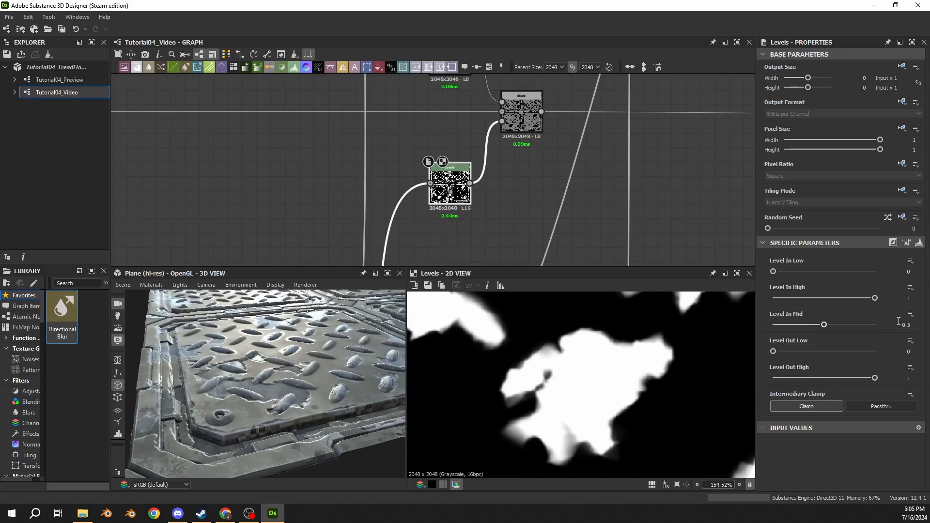
# - Set the damage mask Levels' Level Out High to 0.3 and inspect the floor and the mask
pyautogui.moveTo(875, 378); pyautogui.dragTo(815, 379)
pyautogui.click(909, 381)
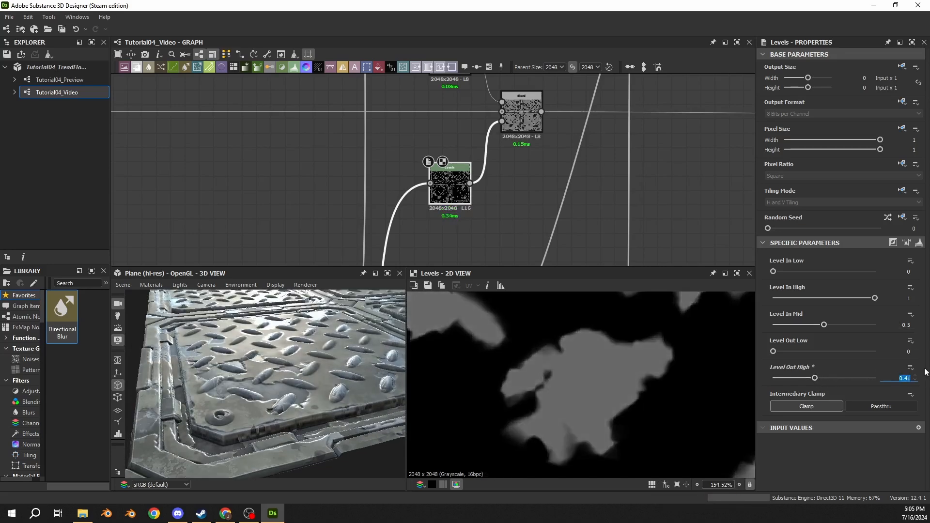
pyautogui.write('.3')
pyautogui.press('Return')
pyautogui.moveTo(297, 423); pyautogui.dragTo(289, 403)
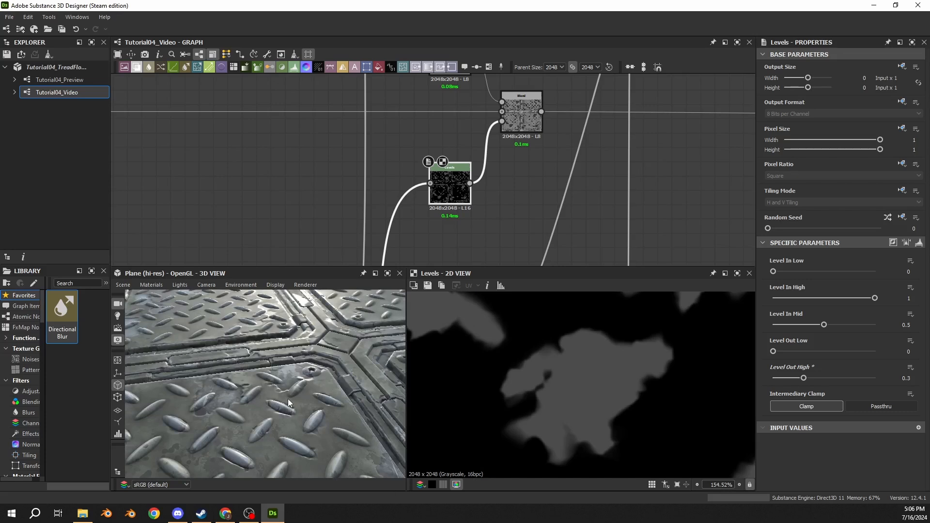
pyautogui.scroll(3, 602, 370)
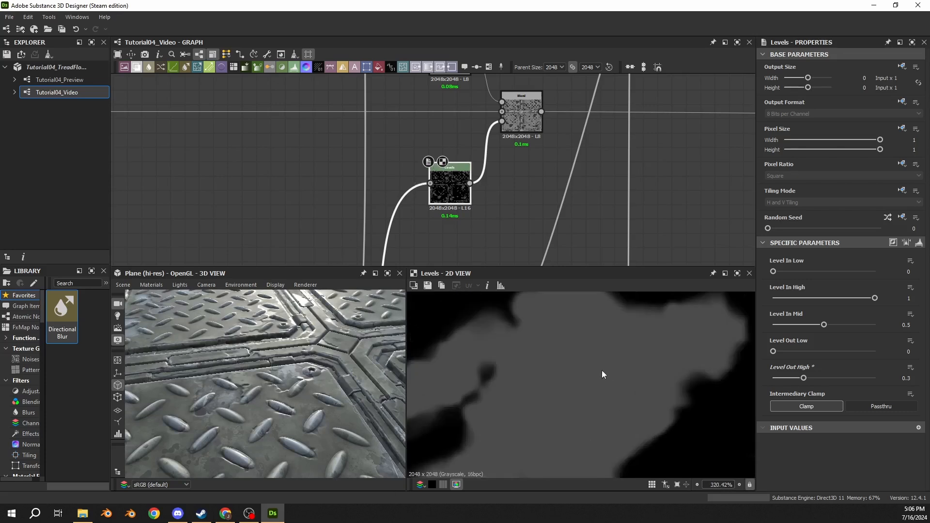
pyautogui.scroll(-4, 575, 345)
pyautogui.moveTo(574, 345); pyautogui.dragTo(558, 397, button='middle')
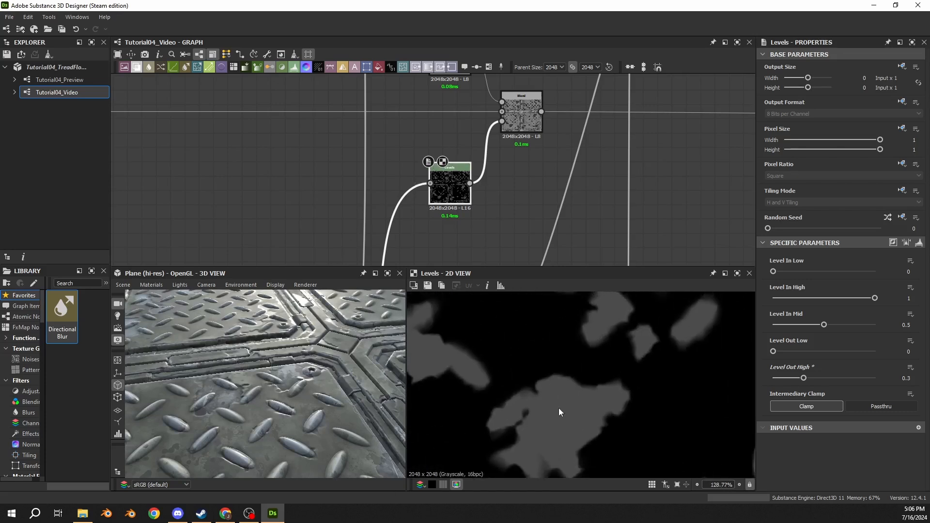
# - Examine the floor's reflections around the chipped damage areas and treads in 3D from close and grazing angles
pyautogui.moveTo(211, 370); pyautogui.dragTo(205, 394)
pyautogui.moveTo(205, 394); pyautogui.dragTo(284, 409, button='middle')
pyautogui.scroll(4, 283, 409)
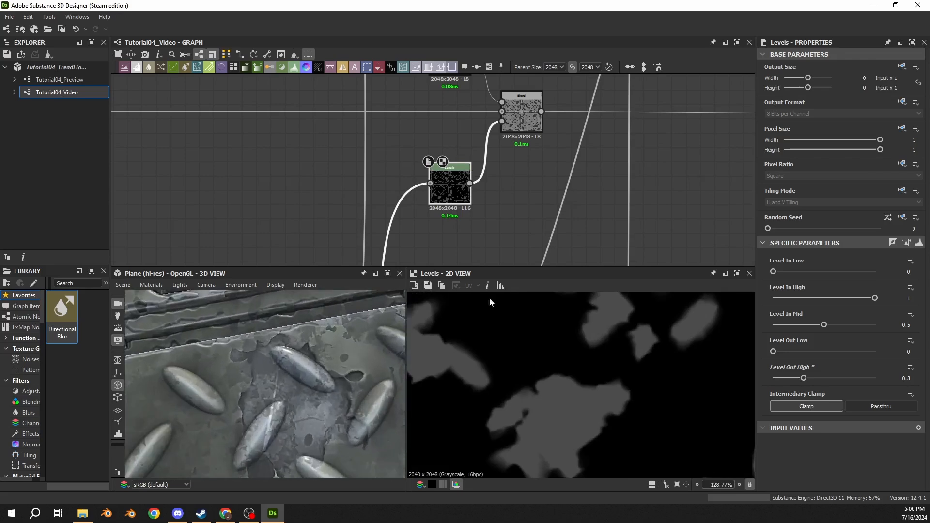
pyautogui.scroll(-6, 289, 412)
pyautogui.moveTo(309, 373); pyautogui.dragTo(285, 388)
pyautogui.moveTo(249, 377)
pyautogui.mouseDown(button='right')
pyautogui.moveTo(256, 390)
pyautogui.moveTo(330, 420)
pyautogui.moveTo(286, 423)
pyautogui.moveTo(266, 373)
pyautogui.mouseUp(button='right')
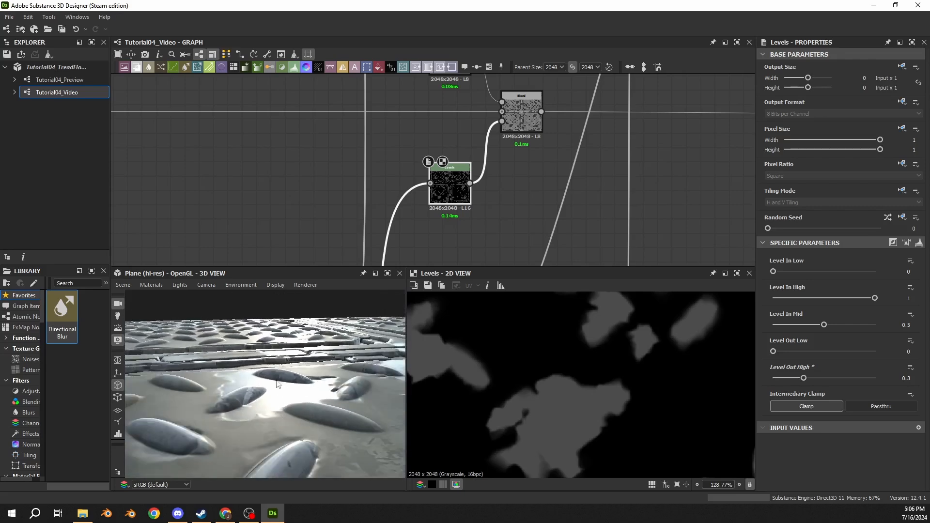
pyautogui.moveTo(266, 361); pyautogui.dragTo(262, 380)
pyautogui.moveTo(276, 390); pyautogui.dragTo(265, 416, button='right')
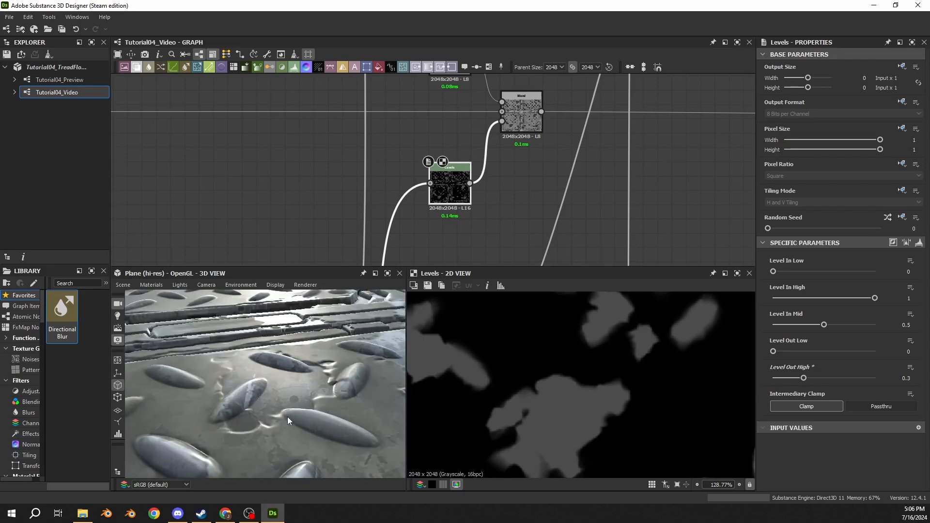
# - Insert a new Blend node into the roughness link after the damage Blend
pyautogui.scroll(-5, 481, 185)
pyautogui.moveTo(577, 157); pyautogui.dragTo(479, 186, button='middle')
pyautogui.click(478, 187)
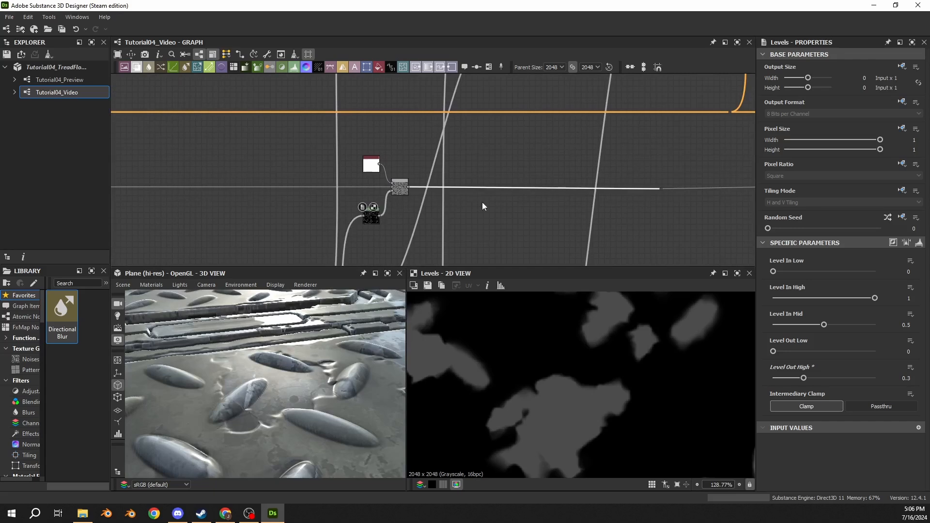
pyautogui.press('space')
pyautogui.write('blend')
pyautogui.press('Return')
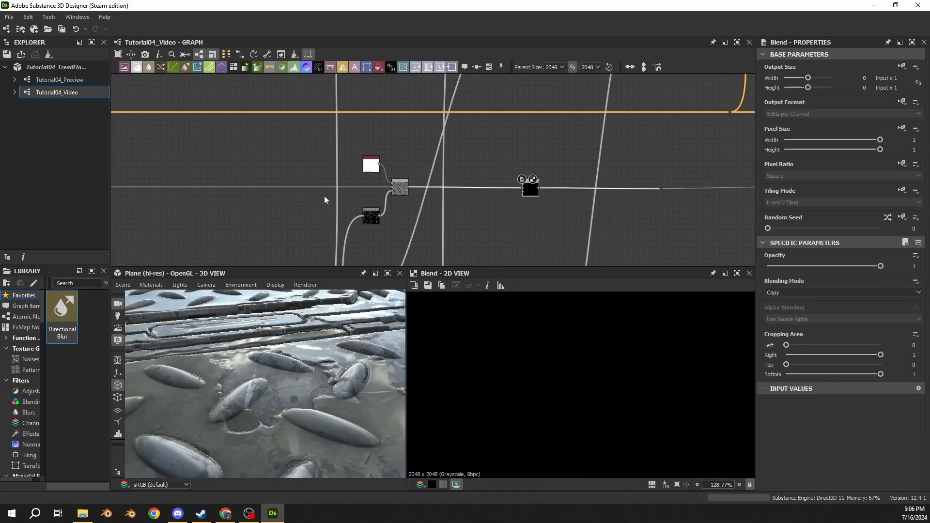
# - Duplicate the white grayscale Uniform Color node, connect the copy to the new Blend's foreground and place it above that Blend
pyautogui.click(374, 166)
pyautogui.hotkey('ctrl', 'c')
pyautogui.hotkey('ctrl', 'v')
pyautogui.click(506, 170)
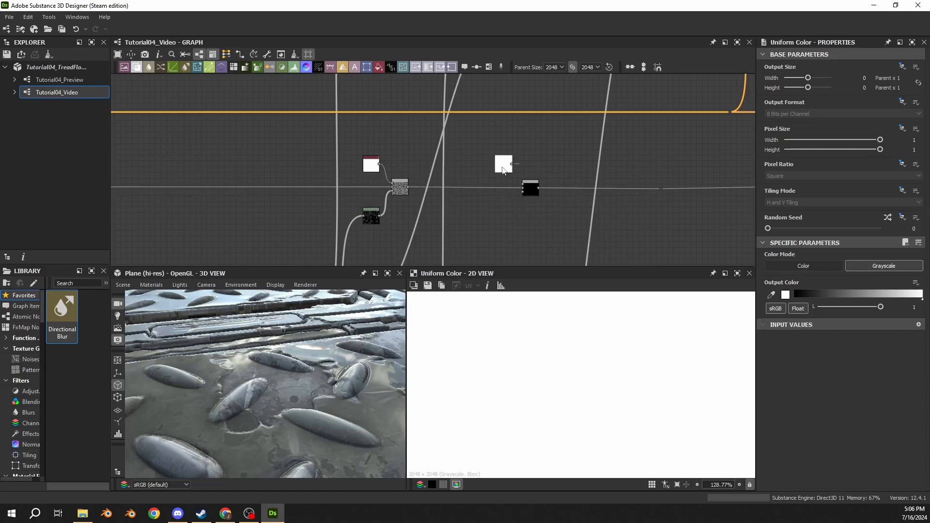
pyautogui.scroll(2, 506, 169)
pyautogui.moveTo(517, 158); pyautogui.dragTo(598, 204)
pyautogui.moveTo(503, 173); pyautogui.dragTo(553, 163)
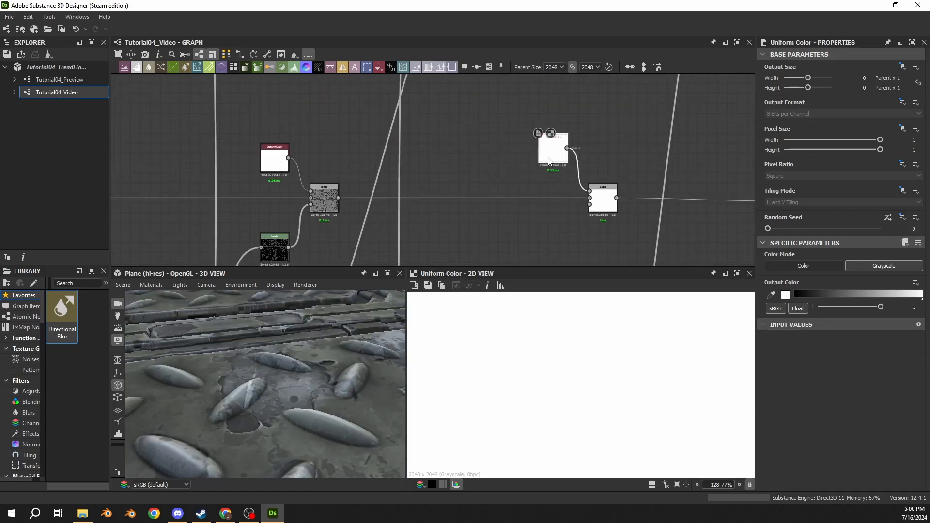
# - Add a Levels node beneath the copied Uniform Color and connect it to the new Blend's opacity
pyautogui.click(603, 201)
pyautogui.moveTo(540, 236); pyautogui.dragTo(537, 192, button='middle')
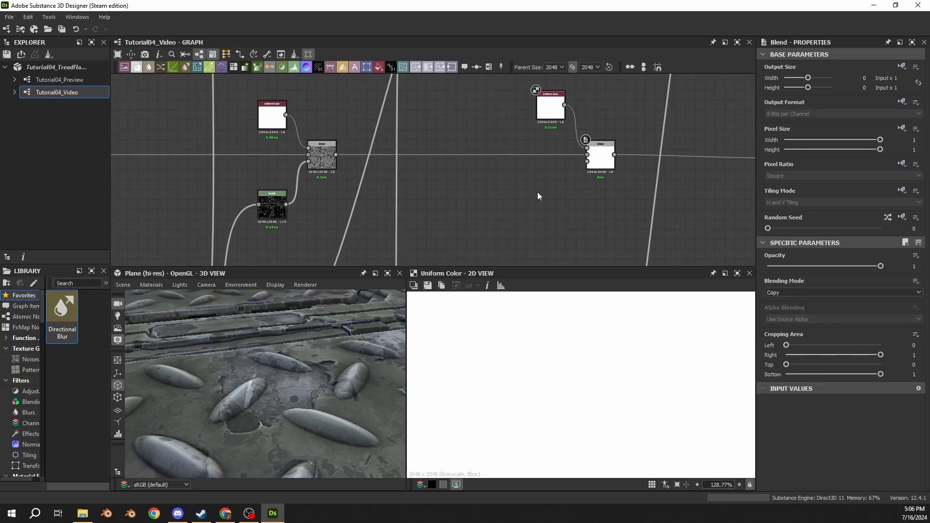
pyautogui.press('space')
pyautogui.write('levels')
pyautogui.press('Return')
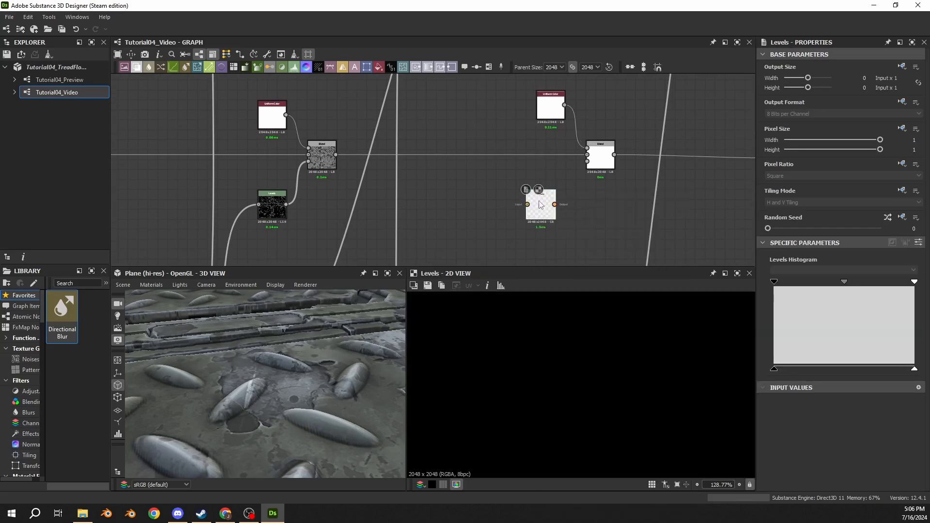
pyautogui.moveTo(540, 204); pyautogui.dragTo(549, 209)
pyautogui.moveTo(586, 179); pyautogui.dragTo(586, 161)
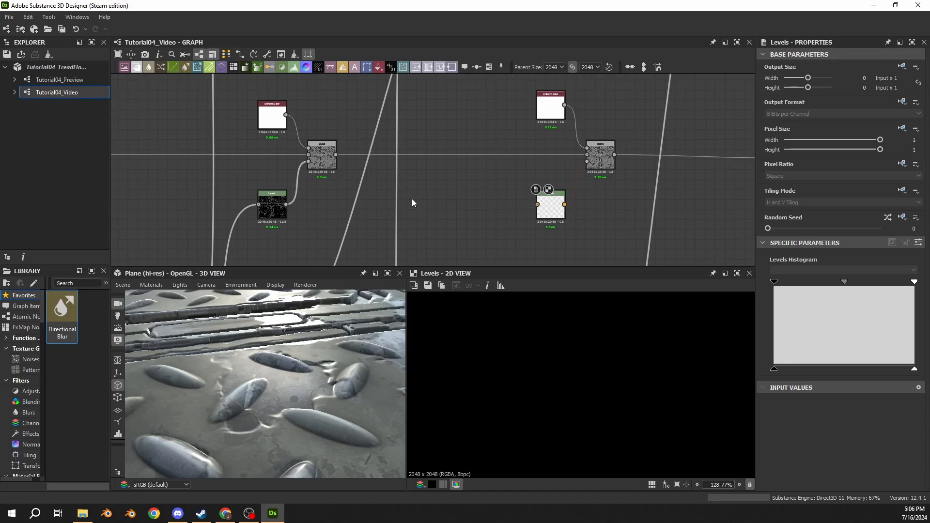
# - Locate the HBAO ambient occlusion node in the base color graph and preview it
pyautogui.scroll(-7, 458, 169)
pyautogui.scroll(4, 483, 147)
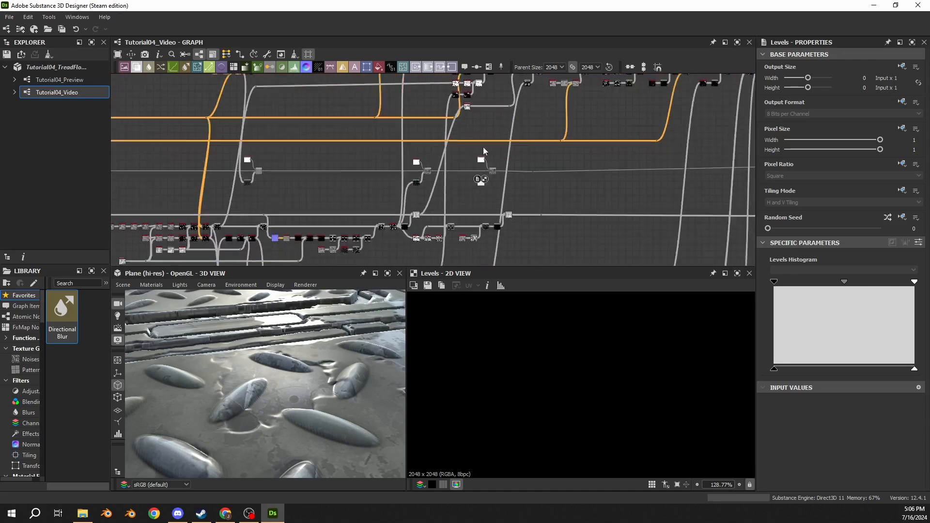
pyautogui.moveTo(484, 122); pyautogui.dragTo(482, 171, button='middle')
pyautogui.scroll(4, 473, 169)
pyautogui.scroll(4, 378, 130)
pyautogui.scroll(-1, 408, 167)
pyautogui.doubleClick(475, 217)
pyautogui.scroll(-2, 461, 148)
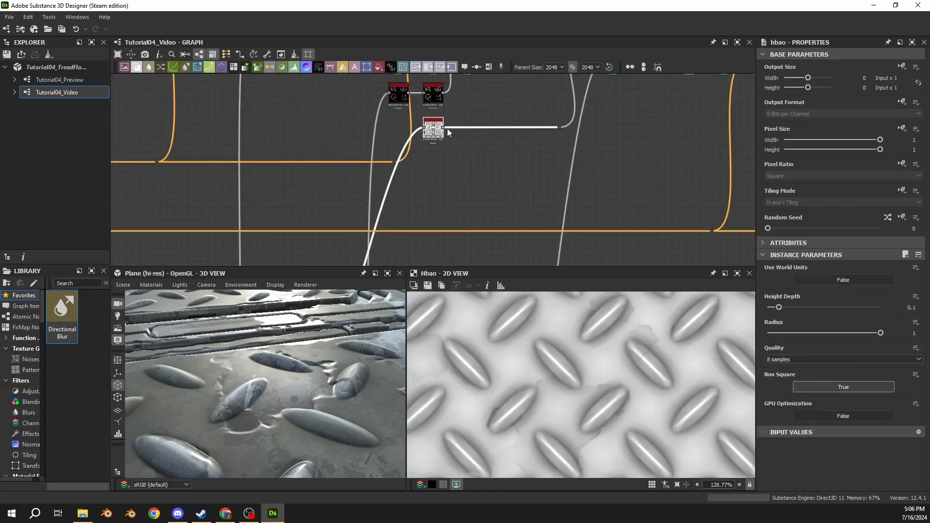
# - Feed the HBAO output into a new Invert Grayscale node placed beside the unconnected Levels input
pyautogui.click(443, 127)
pyautogui.moveTo(461, 191); pyautogui.dragTo(454, 72, button='middle')
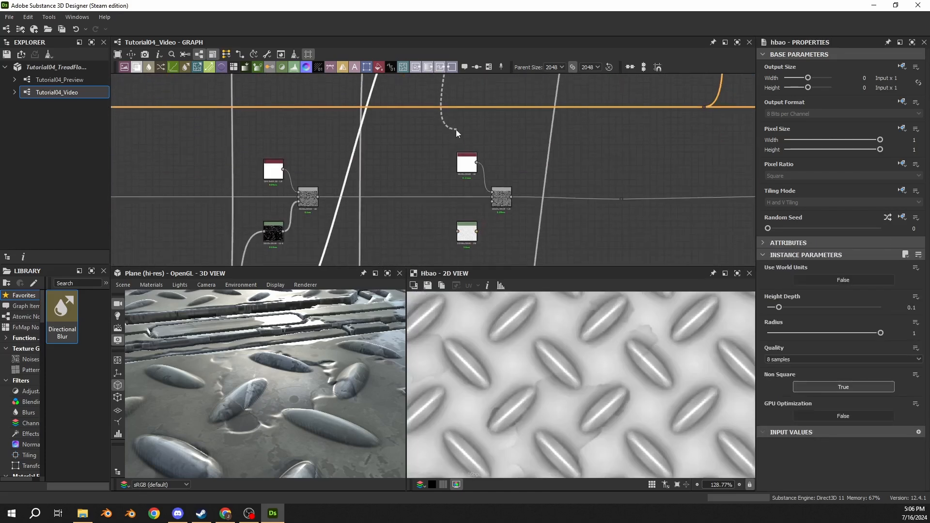
pyautogui.moveTo(458, 140); pyautogui.dragTo(460, 122, button='middle')
pyautogui.click(434, 220)
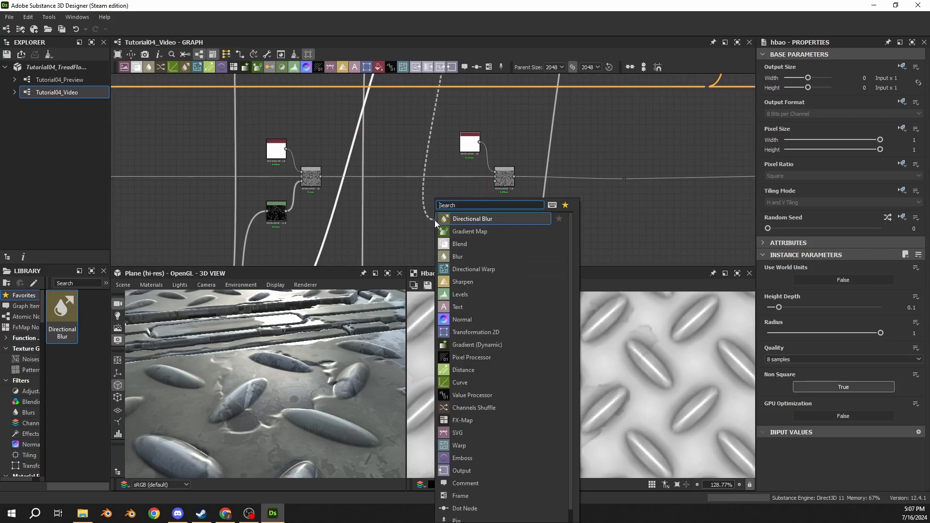
pyautogui.write('invert')
pyautogui.press('Return')
# - Add a Histogram Scan after the Invert Grayscale node and connect its output to the Levels node
pyautogui.scroll(2, 434, 221)
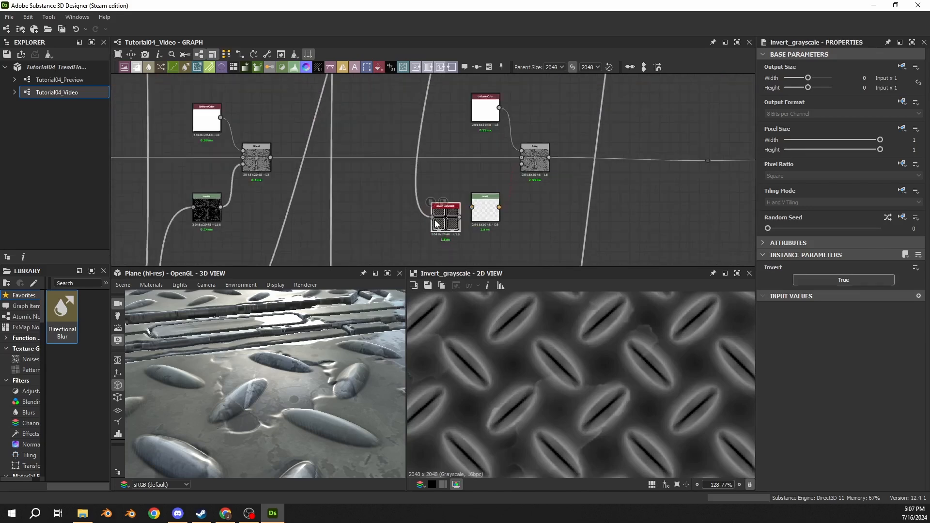
pyautogui.scroll(1, 434, 221)
pyautogui.moveTo(452, 210); pyautogui.dragTo(425, 204)
pyautogui.click(432, 201)
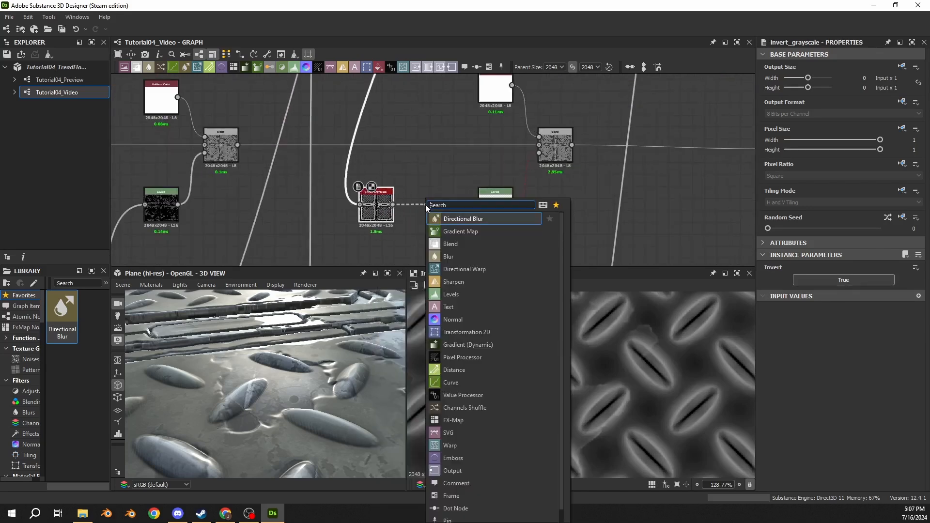
pyautogui.write('histo')
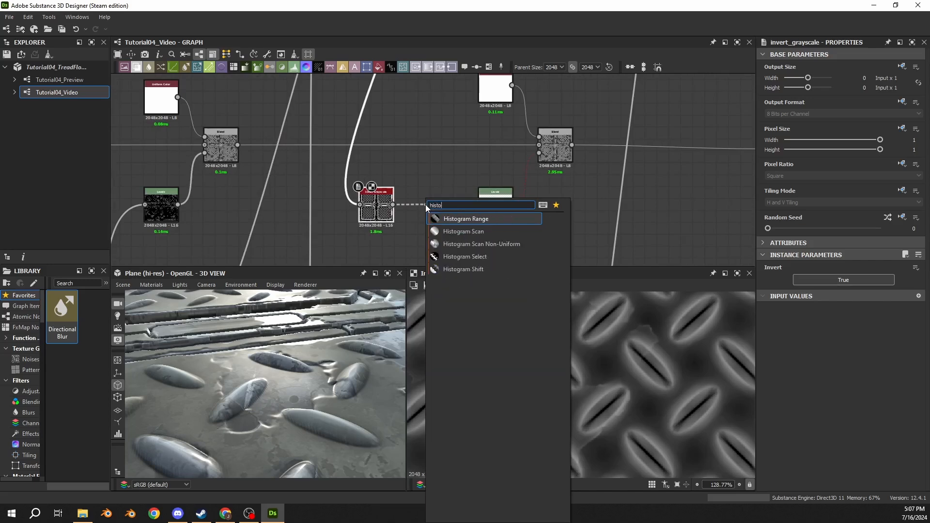
pyautogui.press('Down')
pyautogui.press('Return')
pyautogui.moveTo(449, 210); pyautogui.dragTo(479, 204)
# - Set the Histogram Scan's Position to 0.1 and inspect the resulting mask
pyautogui.doubleClick(555, 150)
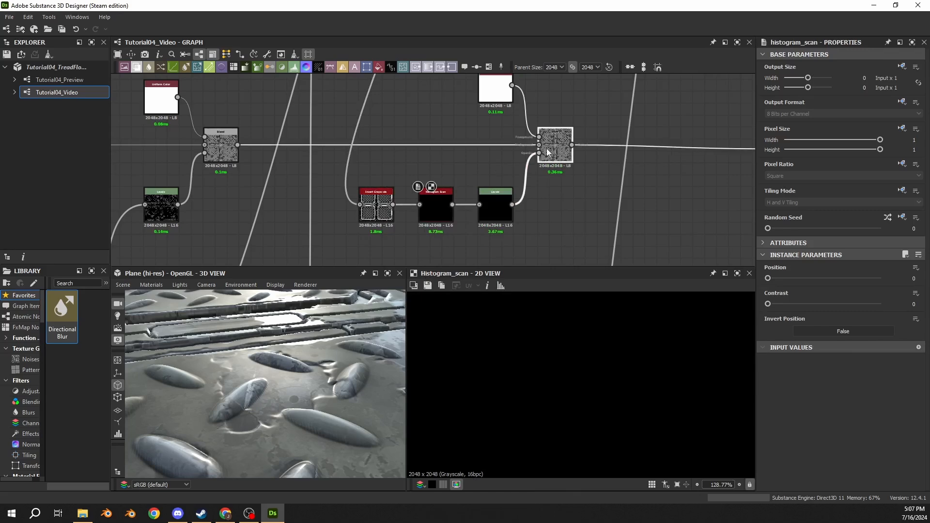
pyautogui.doubleClick(375, 205)
pyautogui.doubleClick(432, 217)
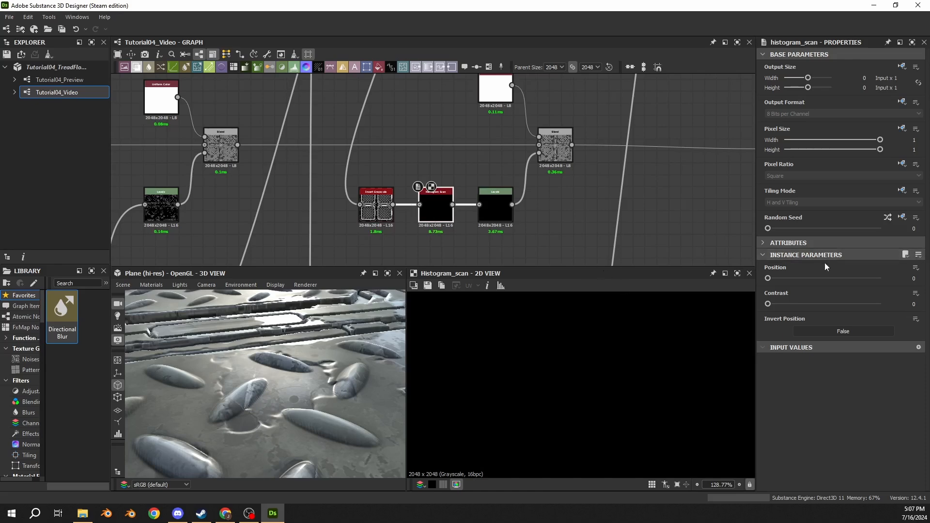
pyautogui.press('Return')
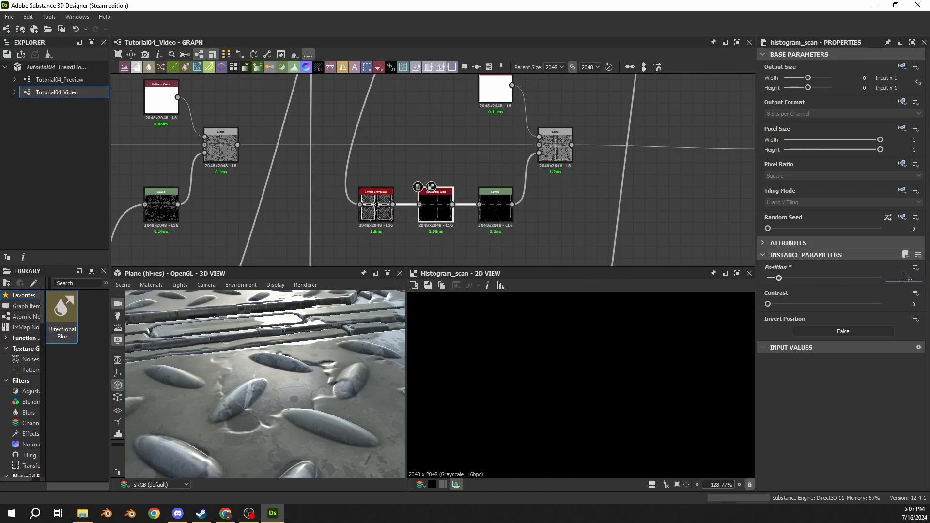
pyautogui.scroll(-8, 563, 377)
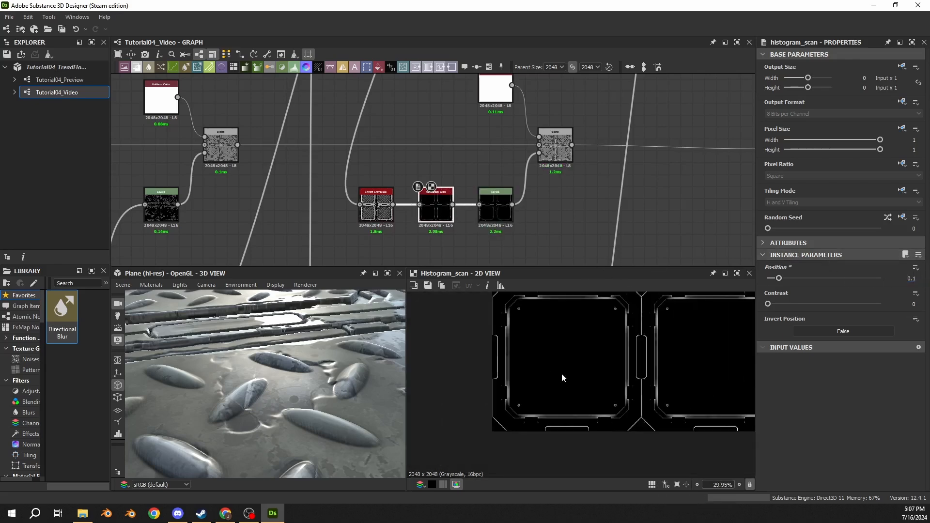
pyautogui.scroll(5, 624, 373)
pyautogui.moveTo(629, 335); pyautogui.dragTo(630, 407, button='middle')
pyautogui.scroll(-4, 630, 410)
# - Preview the HBAO node again and examine its shading on the treads and the connector between panels
pyautogui.scroll(-3, 380, 123)
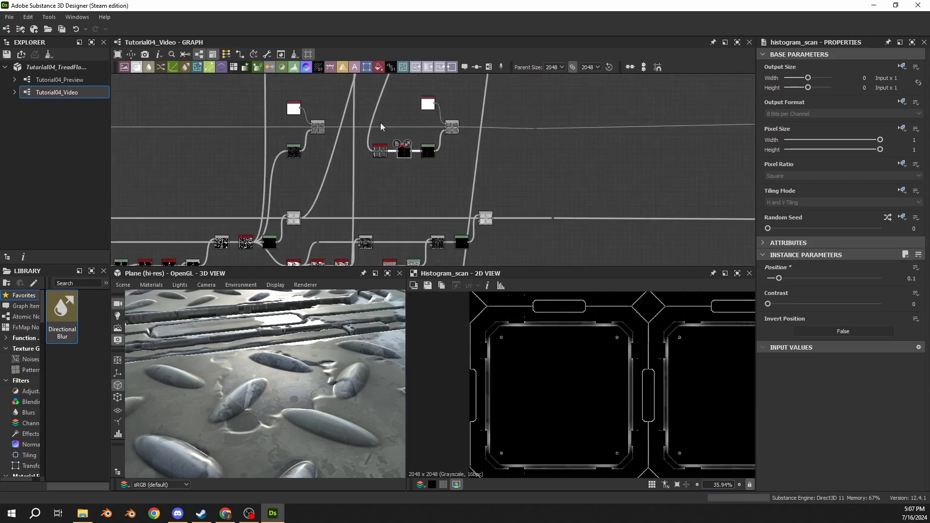
pyautogui.moveTo(380, 123); pyautogui.dragTo(400, 223, button='middle')
pyautogui.scroll(3, 400, 222)
pyautogui.doubleClick(429, 189)
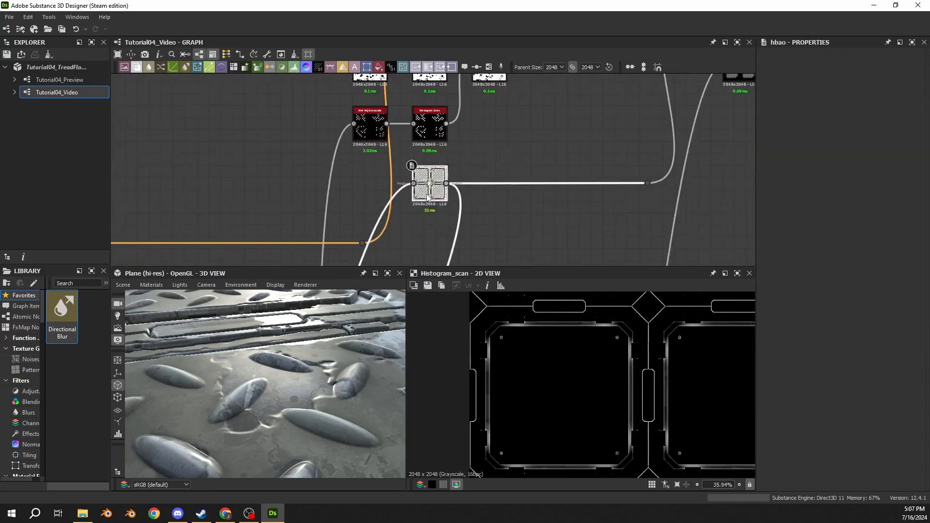
pyautogui.scroll(-2, 576, 362)
pyautogui.scroll(8, 542, 358)
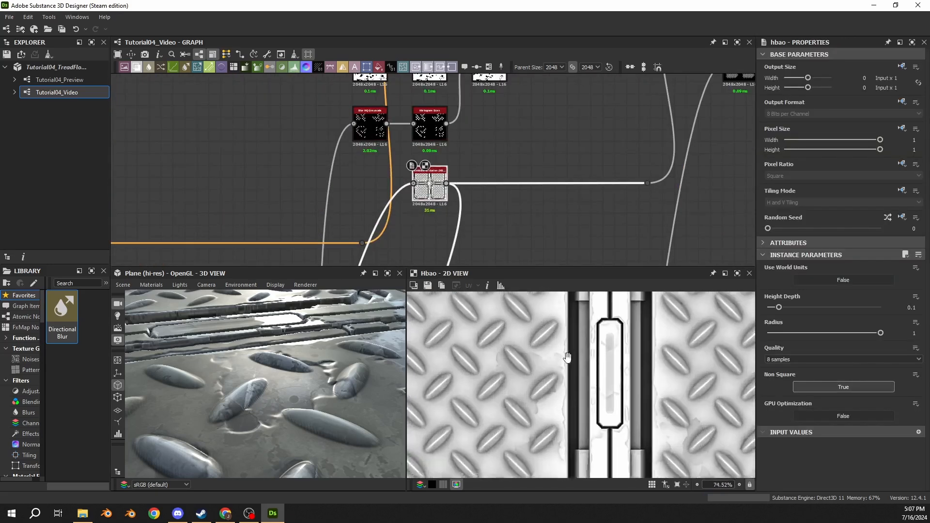
pyautogui.scroll(-4, 416, 254)
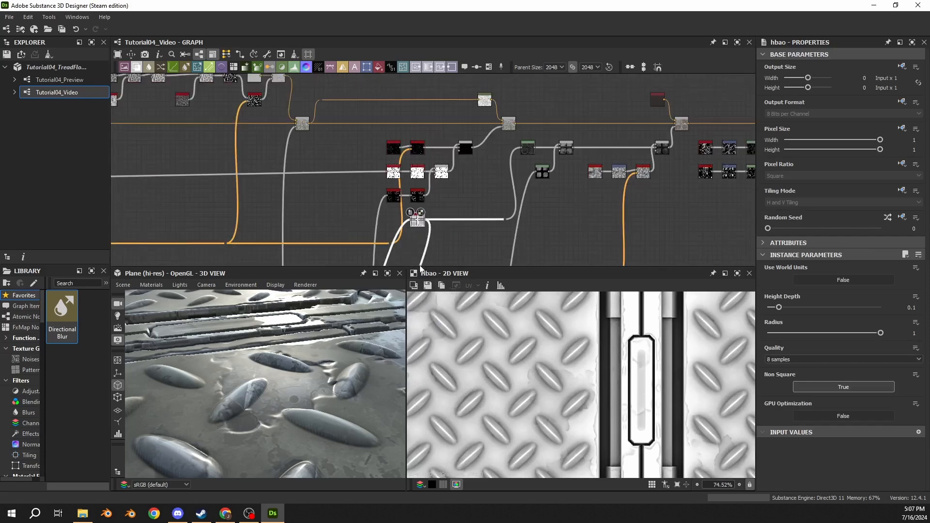
# - Enlarge the graph area and check the height Blend that feeds the HBAO node and the height Blend after it
pyautogui.moveTo(474, 191); pyautogui.dragTo(522, 80, button='middle')
pyautogui.scroll(-3, 520, 82)
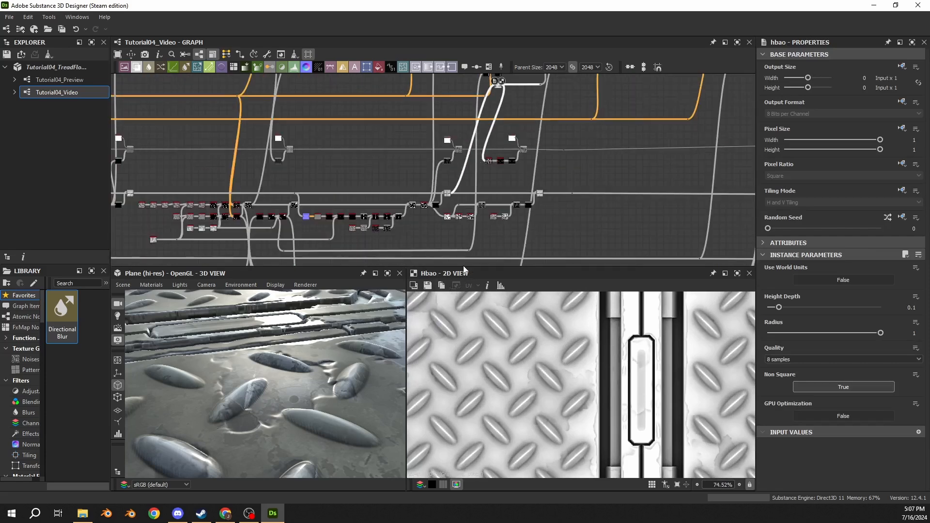
pyautogui.moveTo(463, 266); pyautogui.dragTo(463, 285)
pyautogui.scroll(5, 466, 215)
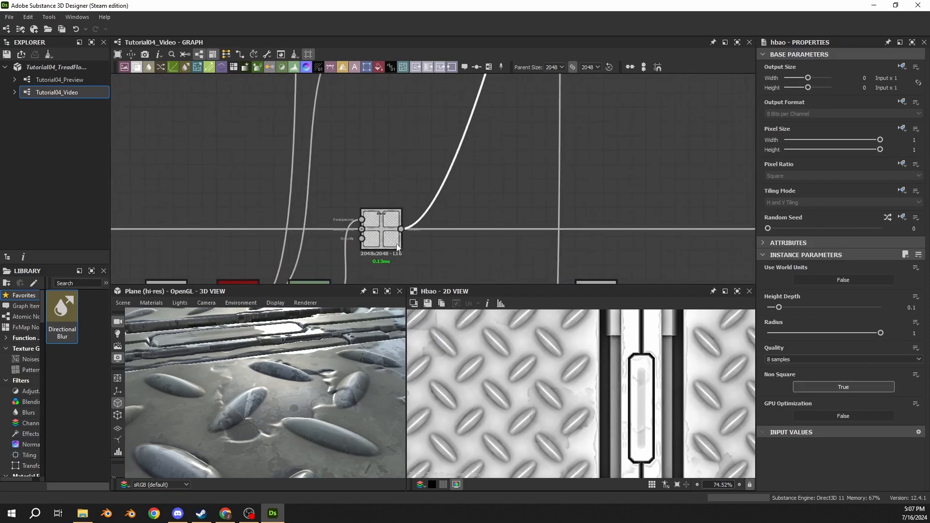
pyautogui.click(396, 247)
pyautogui.scroll(-5, 396, 247)
pyautogui.click(570, 216)
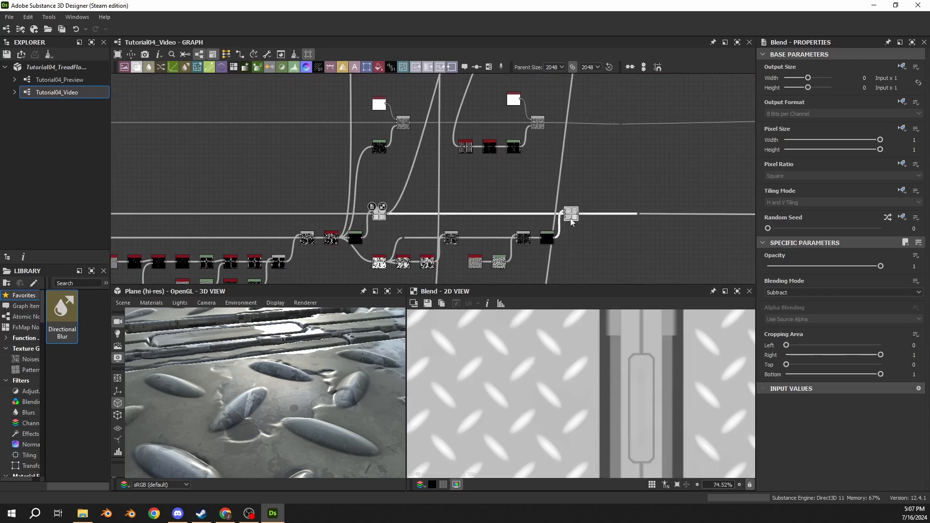
# - Return to the HBAO preview and examine the occlusion around individual treads and damage edges
pyautogui.scroll(-3, 543, 374)
pyautogui.scroll(-1, 423, 154)
pyautogui.moveTo(424, 154); pyautogui.dragTo(402, 266, button='middle')
pyautogui.moveTo(458, 155); pyautogui.dragTo(452, 179, button='middle')
pyautogui.click(447, 152)
pyautogui.click(446, 150)
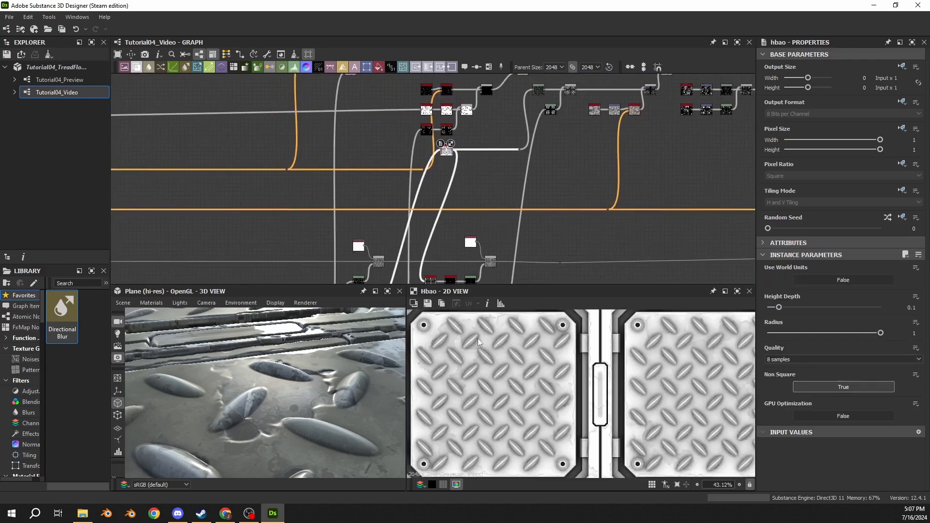
pyautogui.scroll(3, 494, 362)
pyautogui.scroll(4, 506, 398)
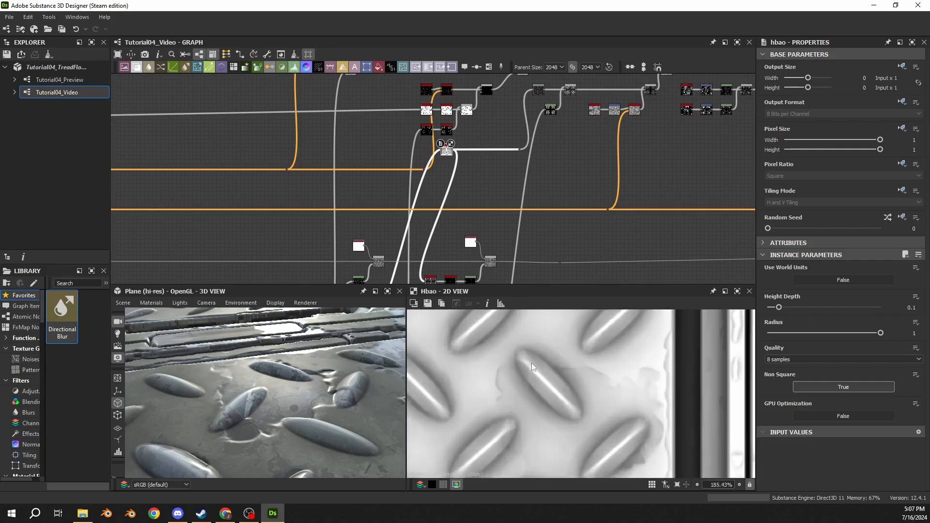
# - Preview the Invert Grayscale node and examine the inverted occlusion around the treads, damage edges and whole panels
pyautogui.moveTo(462, 188); pyautogui.dragTo(475, 115, button='middle')
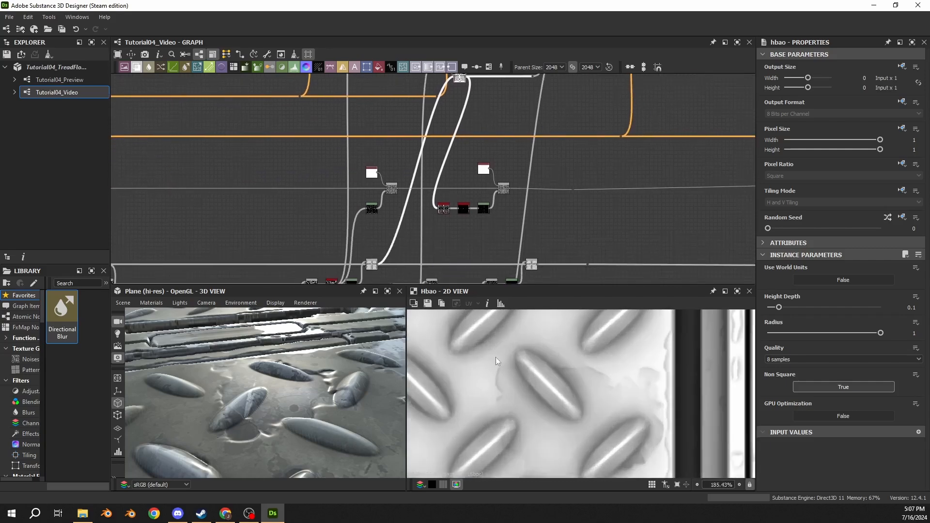
pyautogui.scroll(5, 465, 223)
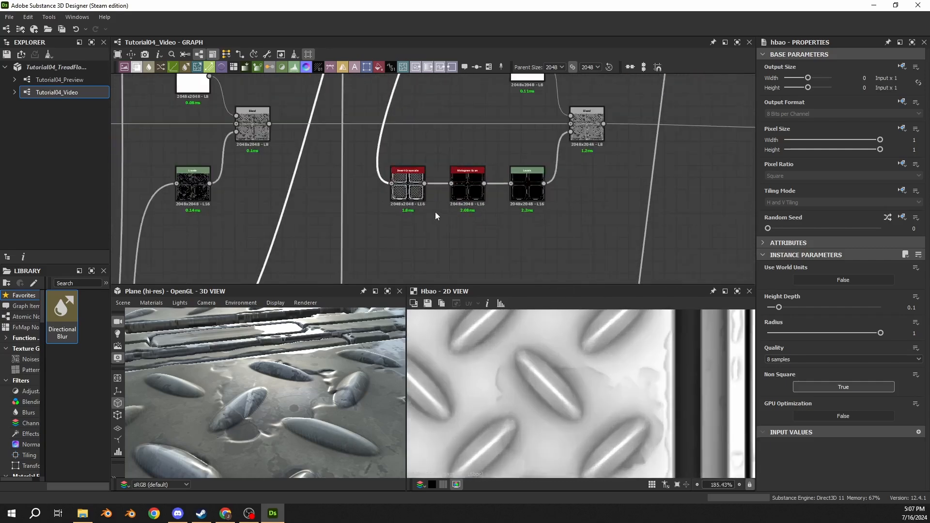
pyautogui.doubleClick(407, 188)
pyautogui.scroll(-3, 674, 375)
pyautogui.scroll(5, 593, 384)
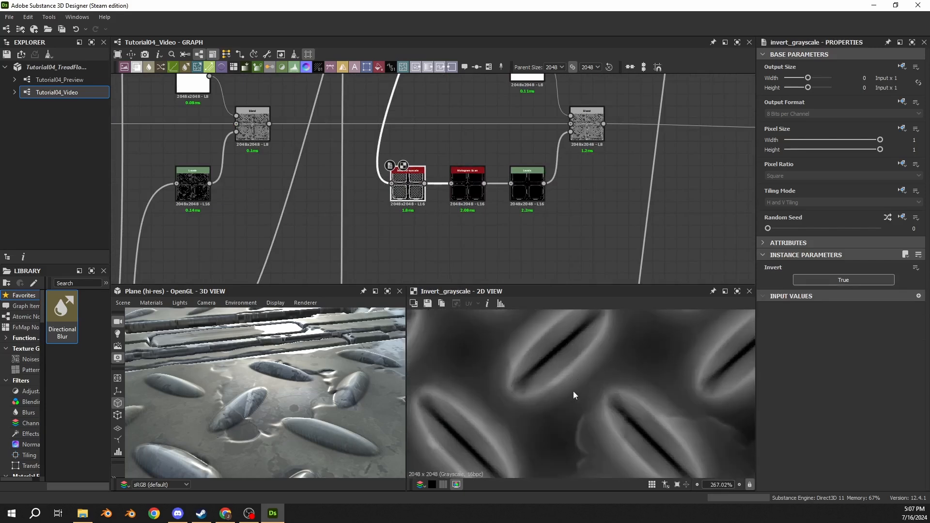
pyautogui.moveTo(623, 438); pyautogui.dragTo(591, 336, button='middle')
pyautogui.scroll(4, 543, 336)
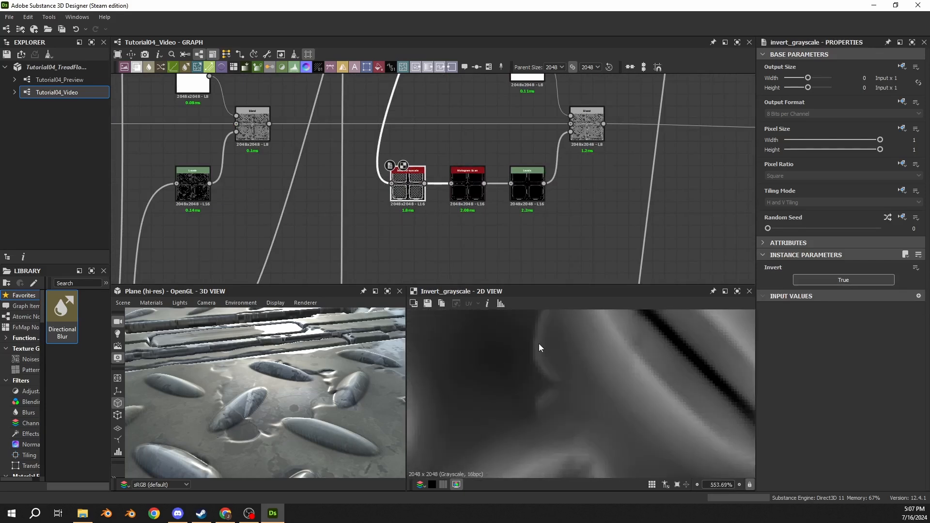
pyautogui.scroll(-12, 582, 396)
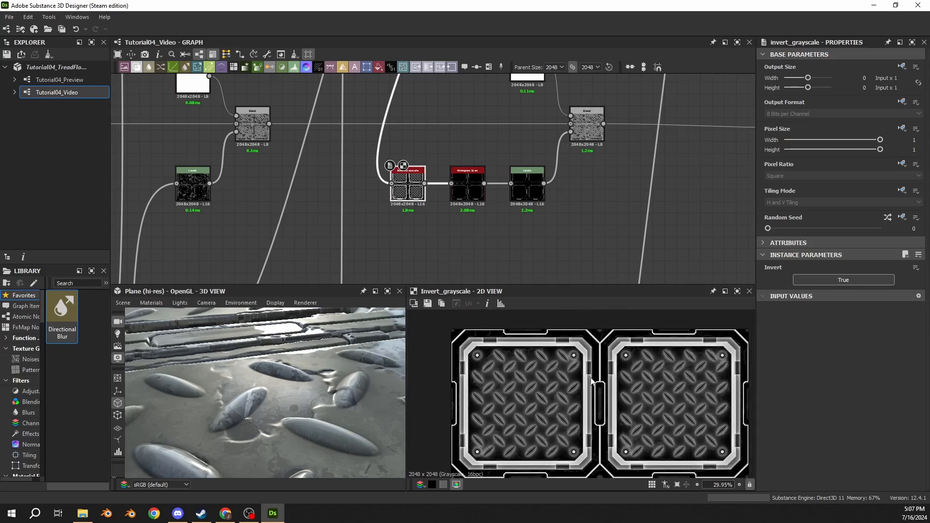
# - Examine the inverted occlusion closely along the panel's bevelled corner edges and around the corner bolt
pyautogui.scroll(3, 579, 373)
pyautogui.scroll(6, 579, 373)
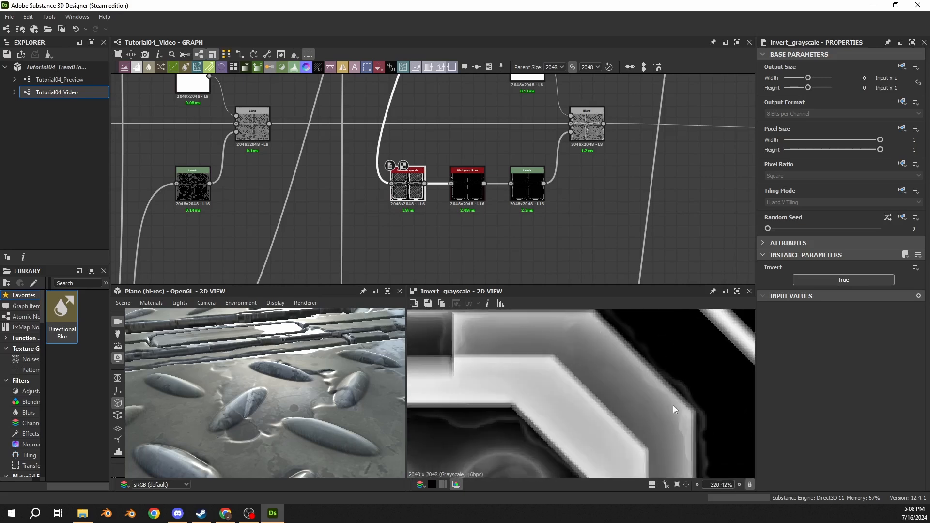
pyautogui.scroll(-8, 601, 384)
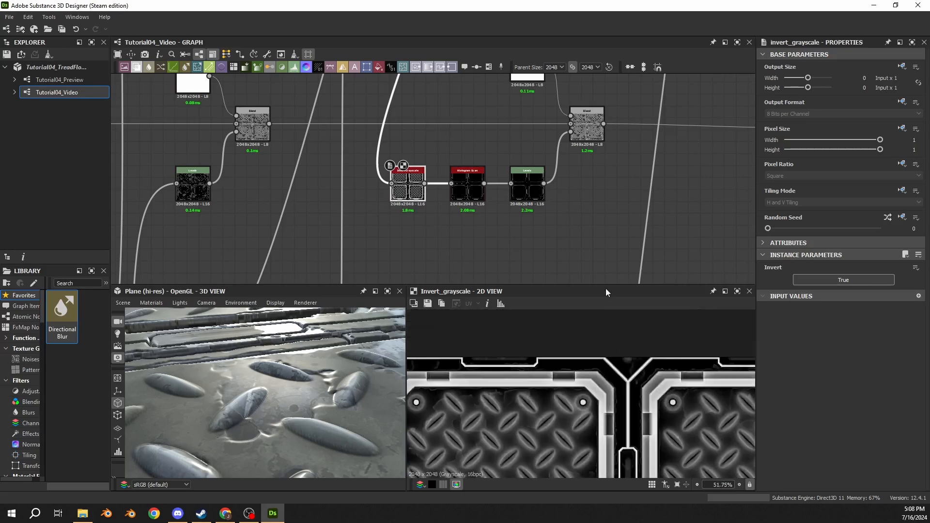
pyautogui.moveTo(605, 271); pyautogui.dragTo(598, 227, button='middle')
pyautogui.scroll(7, 594, 368)
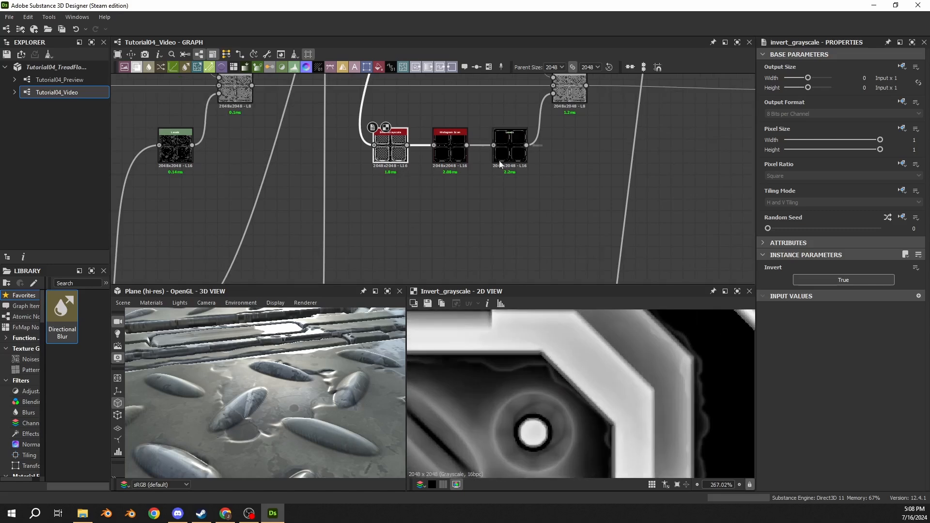
pyautogui.moveTo(498, 161); pyautogui.dragTo(500, 214, button='middle')
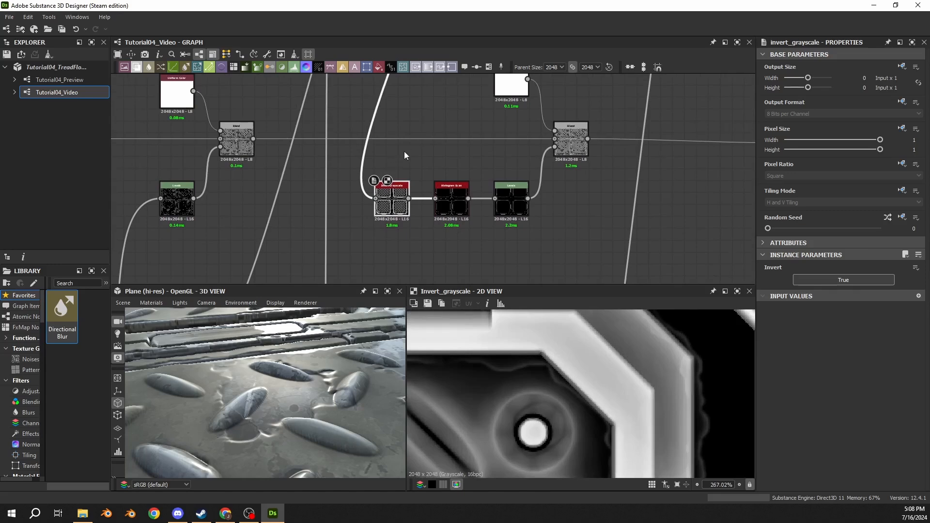
# - Preview the Histogram Scan node after Invert Grayscale and set its Position to 0.5
pyautogui.doubleClick(451, 203)
pyautogui.scroll(-5, 590, 396)
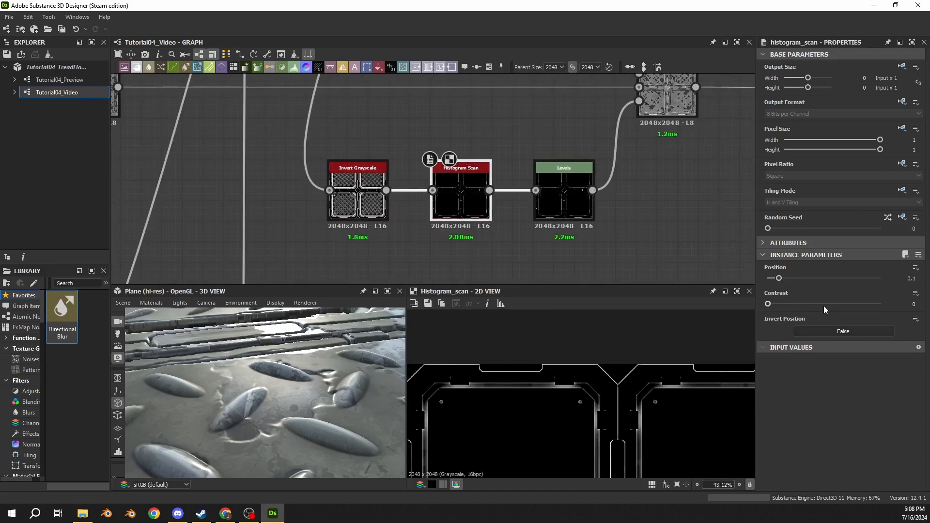
pyautogui.moveTo(779, 278)
pyautogui.mouseDown()
pyautogui.moveTo(809, 278)
pyautogui.moveTo(790, 287)
pyautogui.mouseUp()
pyautogui.click(909, 278)
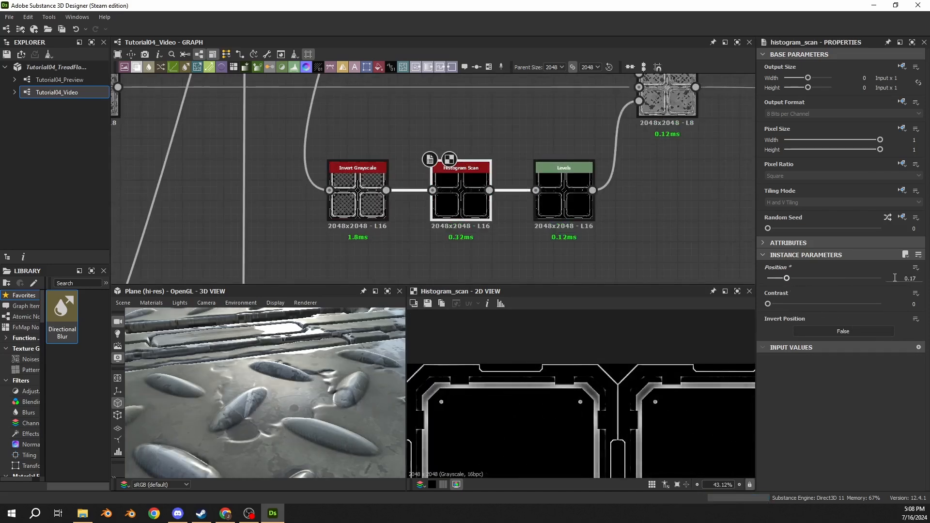
pyautogui.write('.5')
pyautogui.press('Return')
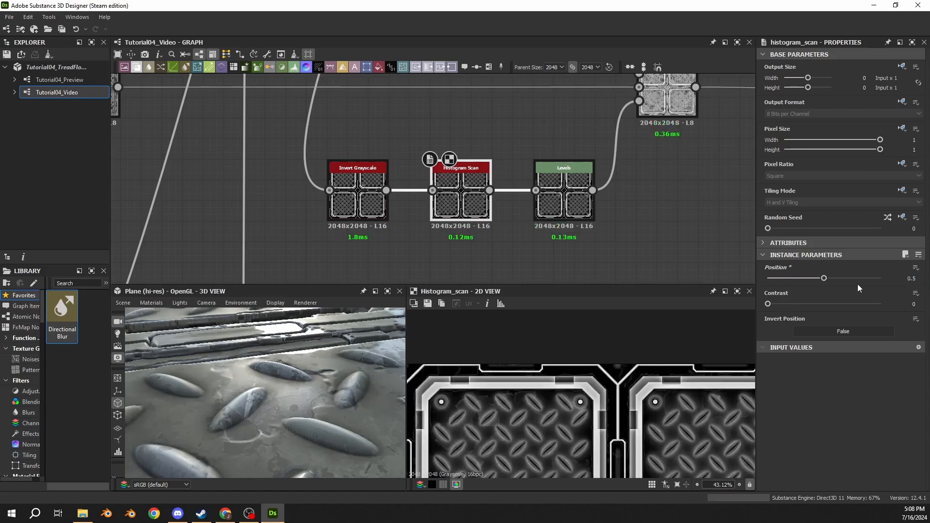
# - Try the Histogram Scan's Position at 0 and restore it to 0.5
pyautogui.moveTo(781, 278); pyautogui.dragTo(762, 279)
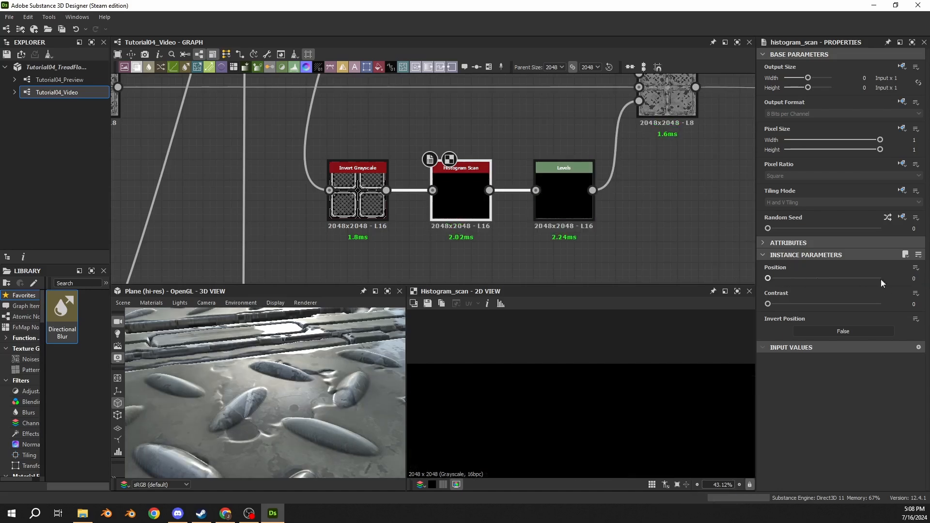
pyautogui.click(920, 283)
pyautogui.press('Return')
# - Preview the Invert Grayscale node and examine its whole panels for comparison with the Histogram Scan output
pyautogui.click(374, 193)
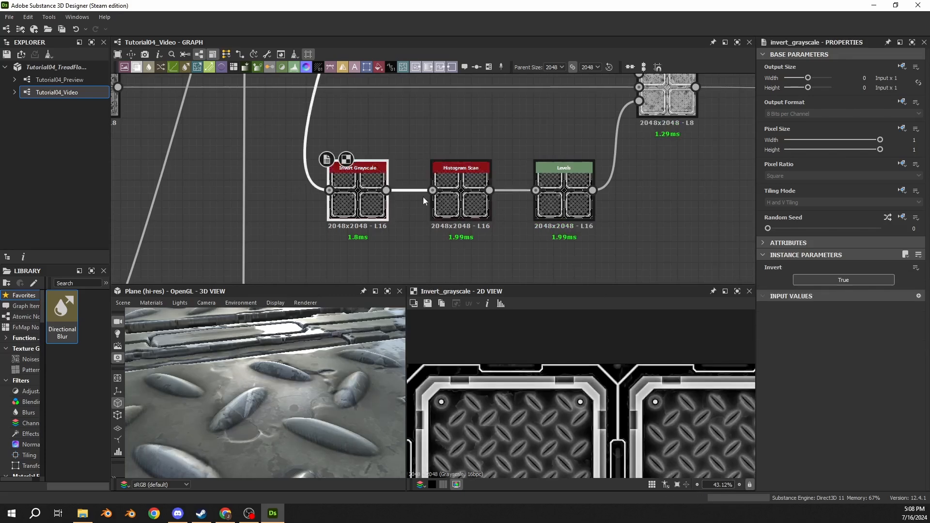
pyautogui.scroll(-4, 553, 394)
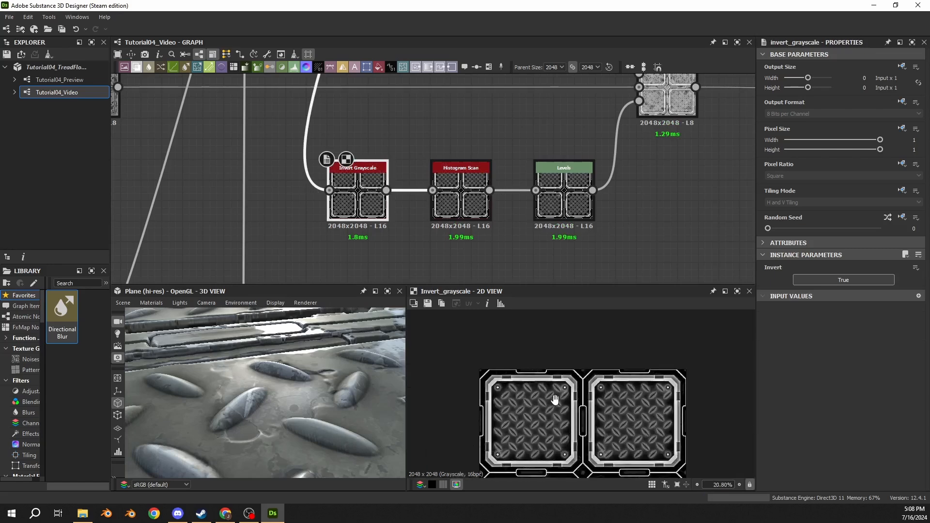
pyautogui.scroll(4, 567, 382)
pyautogui.moveTo(564, 429); pyautogui.dragTo(572, 382, button='middle')
pyautogui.scroll(-2, 569, 384)
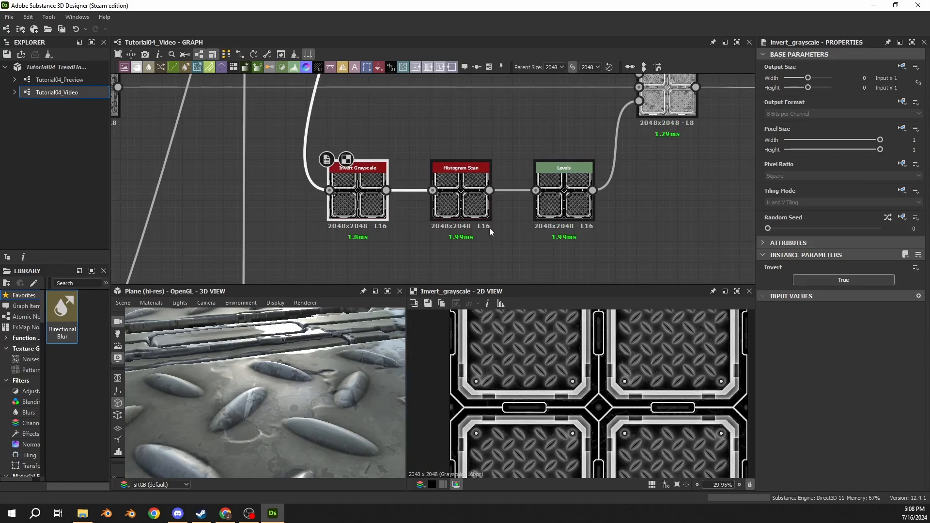
# - Preview the Histogram Scan node again, lower its Position to 0 to test the mask, and reset it to 0.5
pyautogui.click(463, 193)
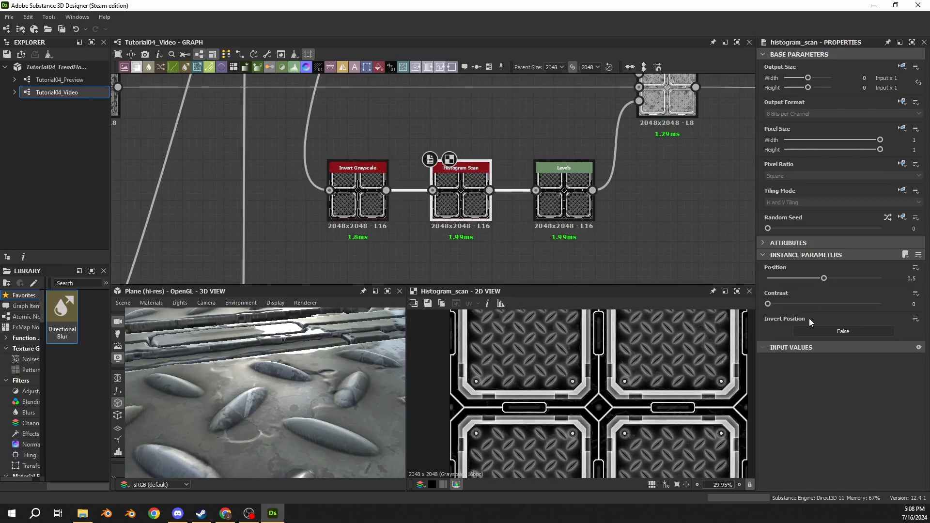
pyautogui.doubleClick(917, 280)
pyautogui.moveTo(823, 279); pyautogui.dragTo(710, 279)
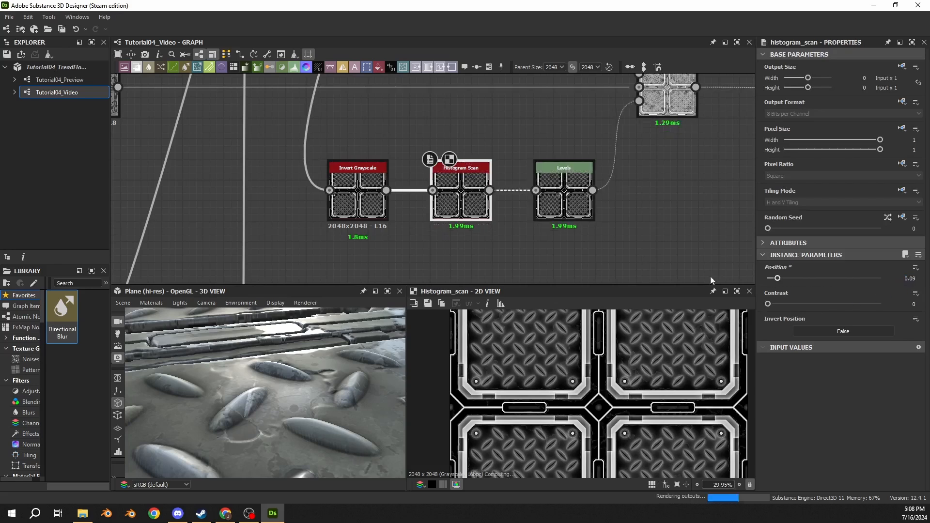
pyautogui.doubleClick(920, 280)
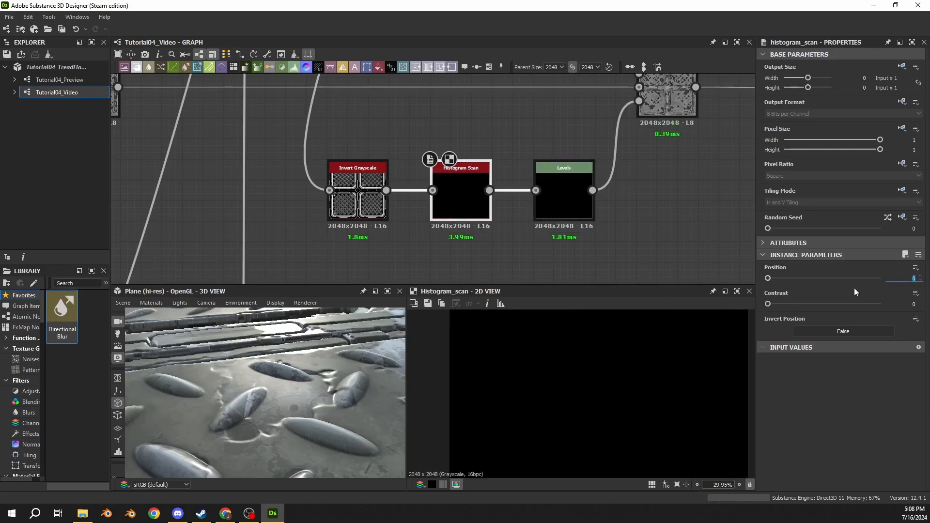
pyautogui.write('0.5')
pyautogui.press('Return')
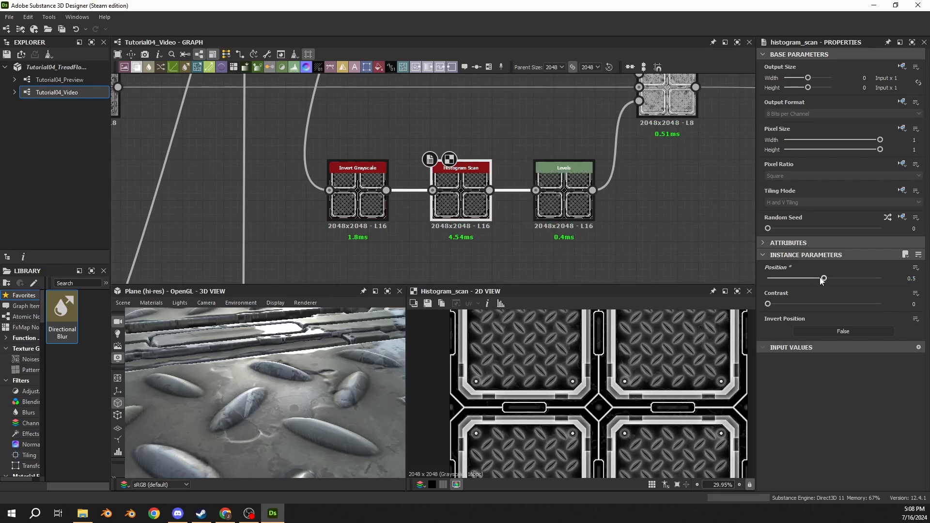
pyautogui.moveTo(538, 221); pyautogui.dragTo(536, 196, button='middle')
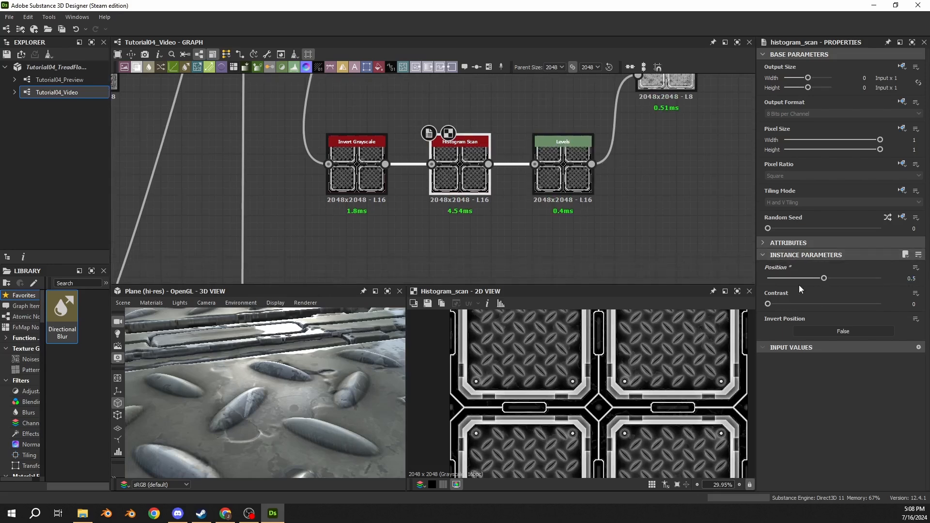
# - Set the Histogram Scan node's position to 0.1 and check the resulting edge mask in the 2D view
pyautogui.moveTo(823, 278); pyautogui.dragTo(784, 279)
pyautogui.moveTo(912, 279); pyautogui.dragTo(905, 279)
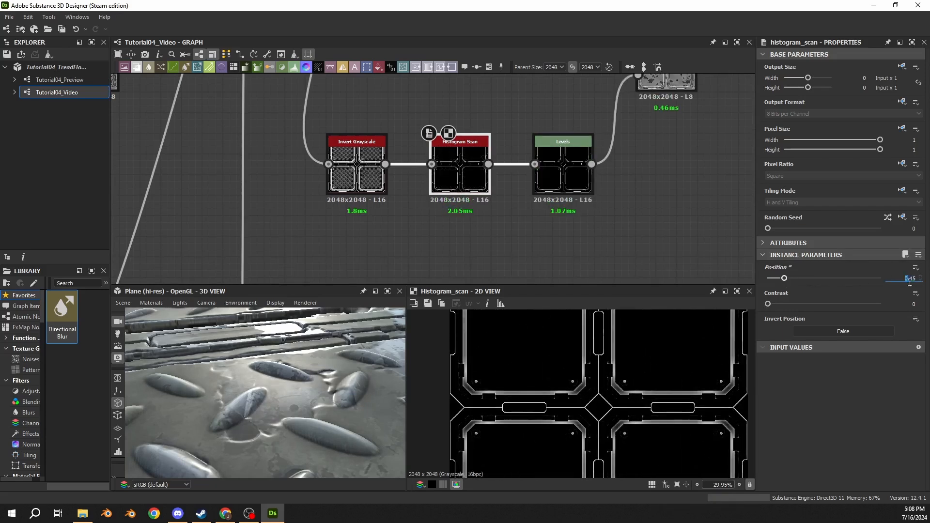
pyautogui.press('BackSpace')
pyautogui.write('0.1')
pyautogui.press('Return')
pyautogui.scroll(6, 576, 374)
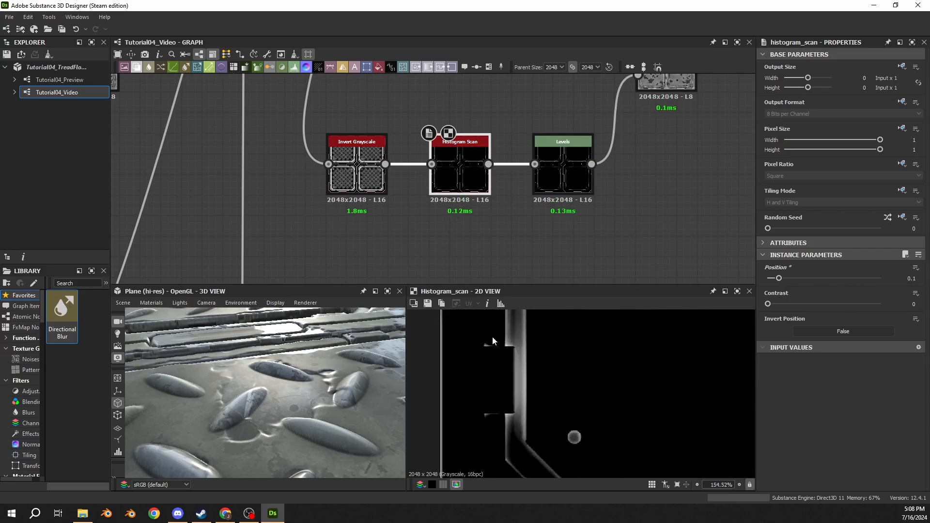
pyautogui.scroll(-8, 486, 356)
pyautogui.moveTo(527, 429); pyautogui.dragTo(516, 393, button='middle')
pyautogui.moveTo(542, 456); pyautogui.dragTo(610, 452, button='middle')
# - Change the blending mode of the Blend node fed by the edge mask's Levels node to Add (Linear Dodge)
pyautogui.click(580, 176)
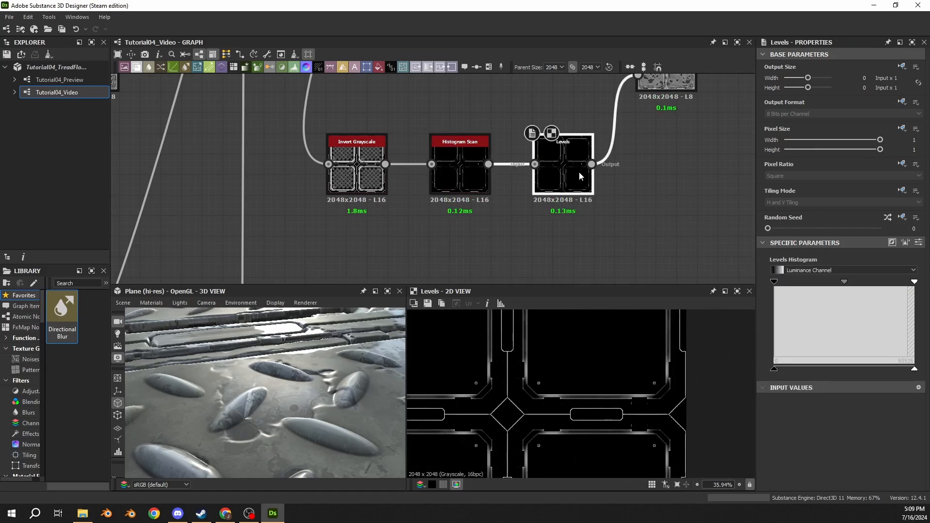
pyautogui.moveTo(580, 176); pyautogui.dragTo(519, 271, button='middle')
pyautogui.click(605, 163)
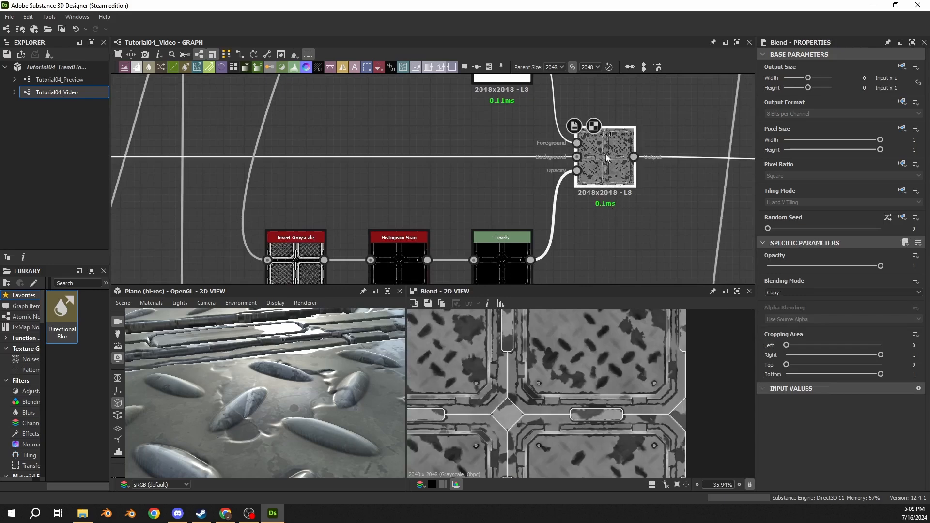
pyautogui.click(804, 291)
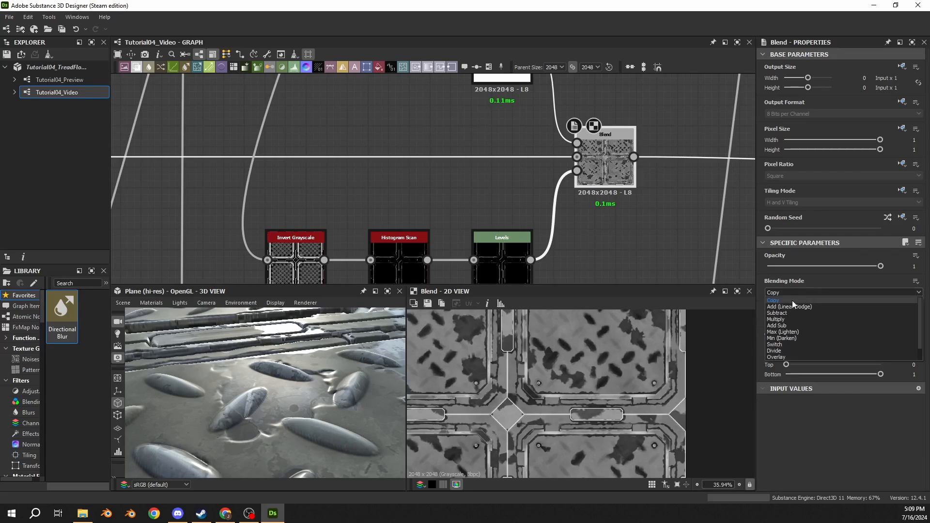
pyautogui.click(792, 306)
pyautogui.scroll(1, 496, 406)
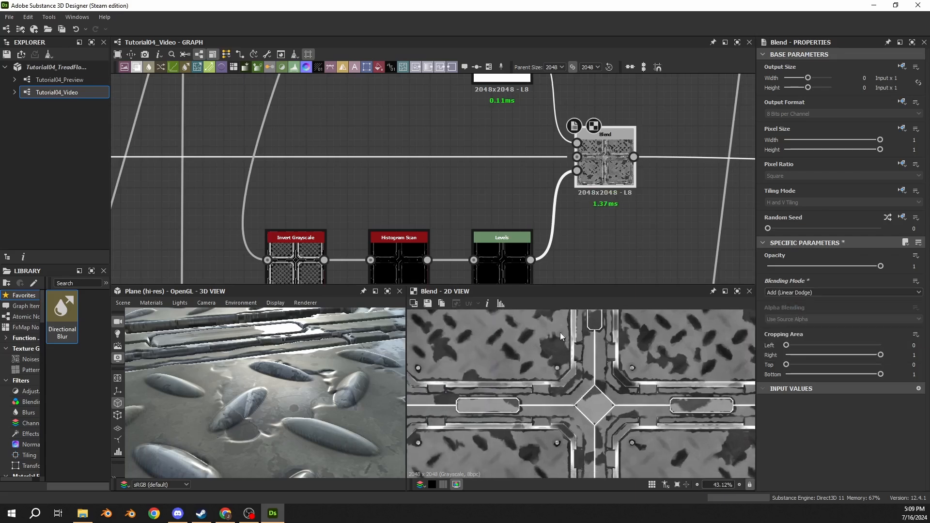
pyautogui.scroll(-6, 494, 386)
pyautogui.scroll(8, 520, 389)
pyautogui.moveTo(494, 387)
pyautogui.mouseDown(button='middle')
pyautogui.moveTo(557, 389)
pyautogui.moveTo(533, 366)
pyautogui.moveTo(504, 390)
pyautogui.mouseUp(button='middle')
pyautogui.scroll(5, 503, 389)
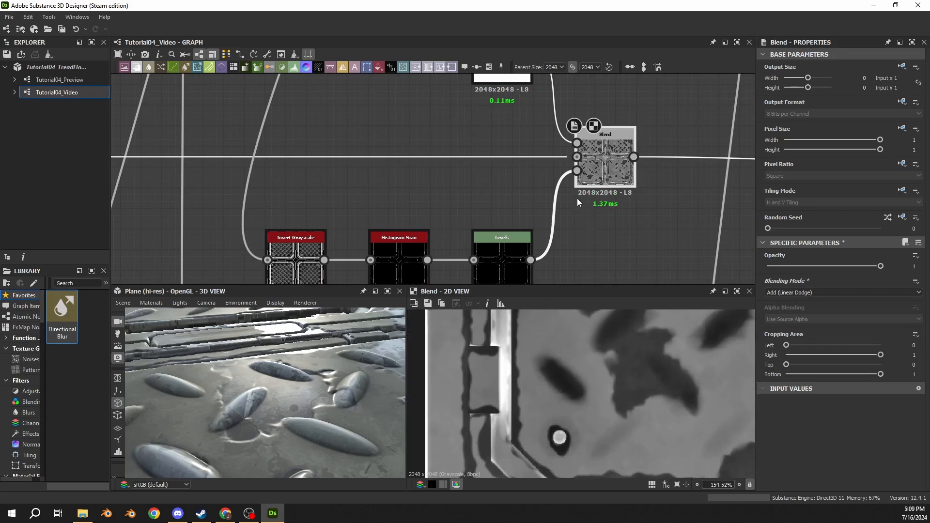
pyautogui.scroll(-4, 471, 382)
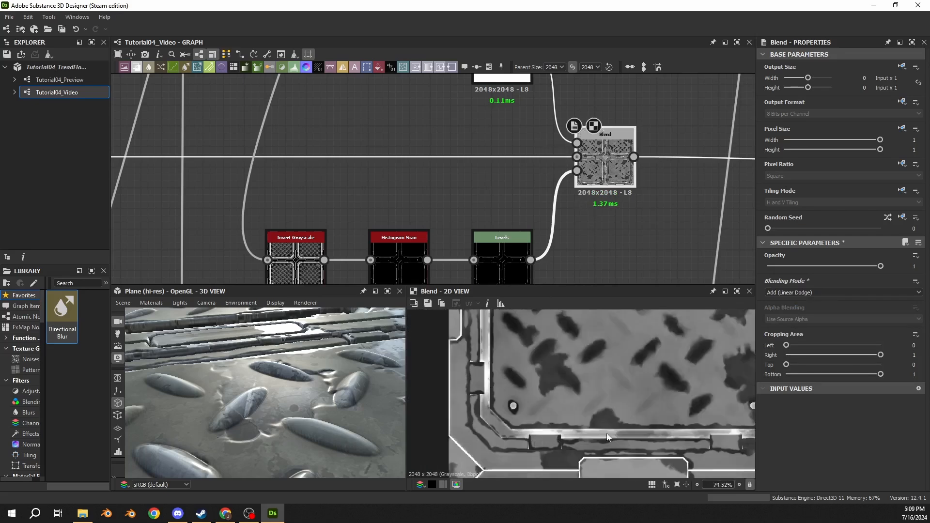
pyautogui.moveTo(607, 437); pyautogui.dragTo(496, 405, button='middle')
# - Compare the edge mask with the Blend result, and set the mask's Levels node to a Level Out High of 0.3
pyautogui.doubleClick(496, 266)
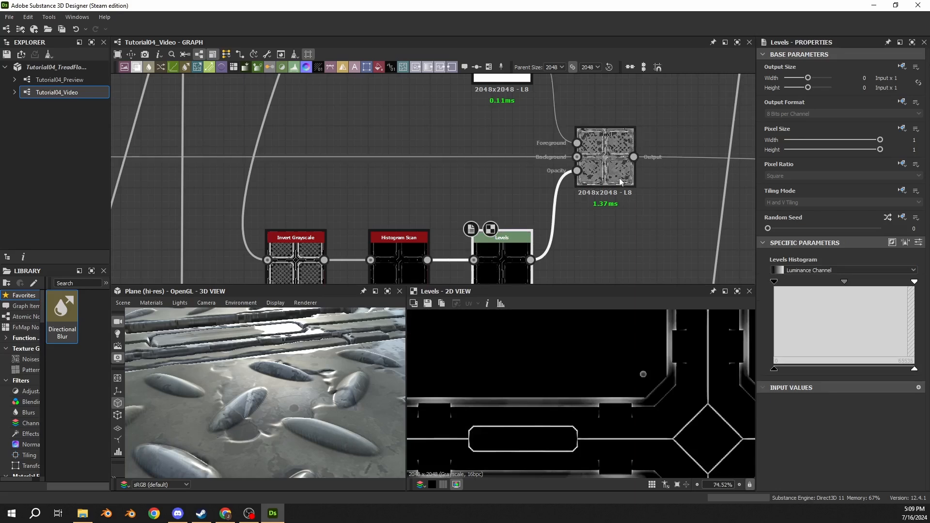
pyautogui.doubleClick(620, 181)
pyautogui.scroll(-3, 594, 261)
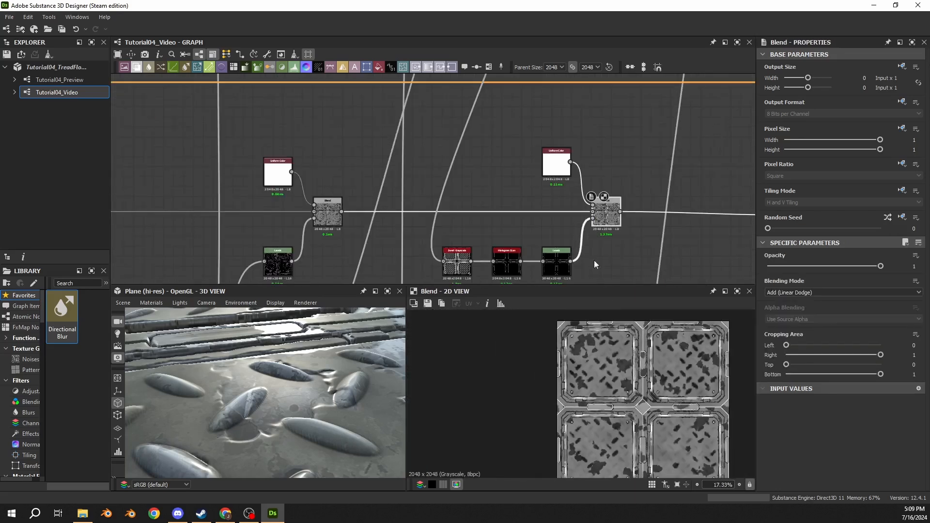
pyautogui.moveTo(594, 260); pyautogui.dragTo(591, 213, button='middle')
pyautogui.click(563, 227)
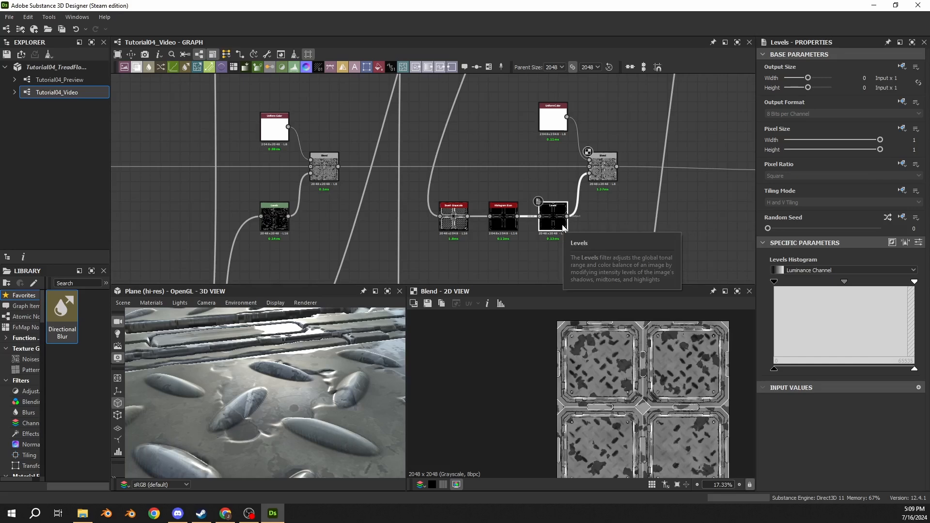
pyautogui.scroll(5, 620, 396)
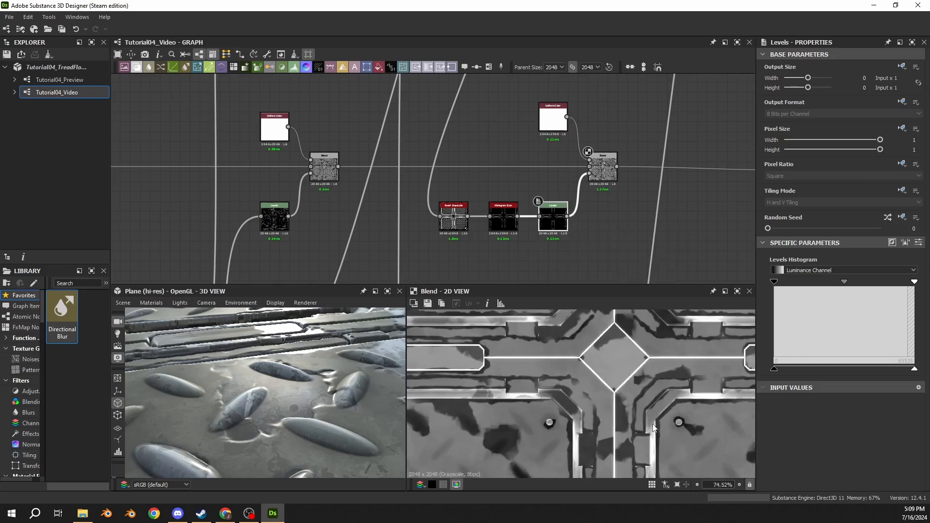
pyautogui.click(918, 242)
pyautogui.moveTo(902, 379); pyautogui.dragTo(913, 378)
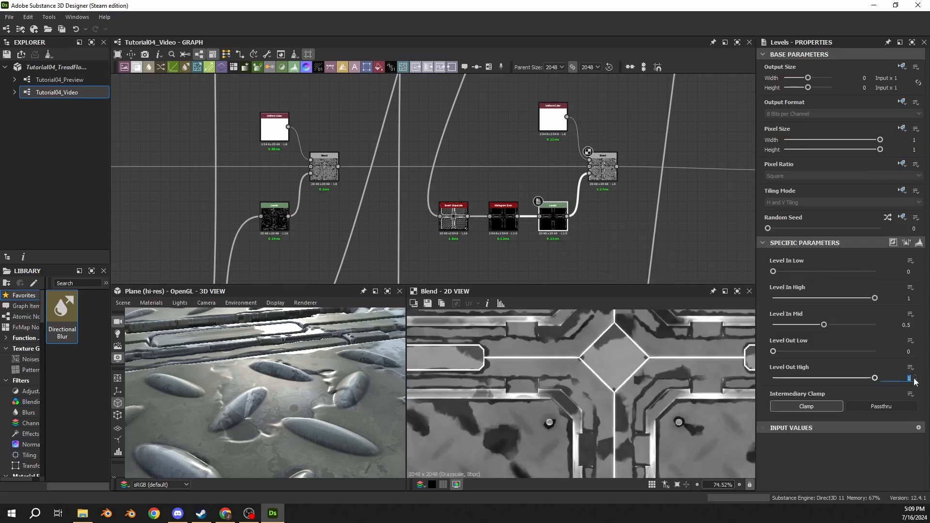
pyautogui.write('.3')
pyautogui.scroll(-6, 511, 388)
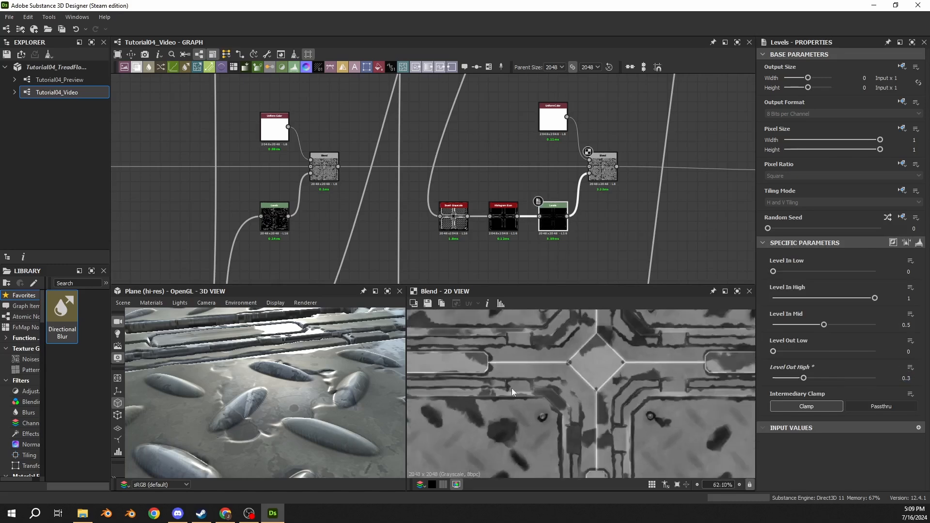
pyautogui.scroll(5, 518, 382)
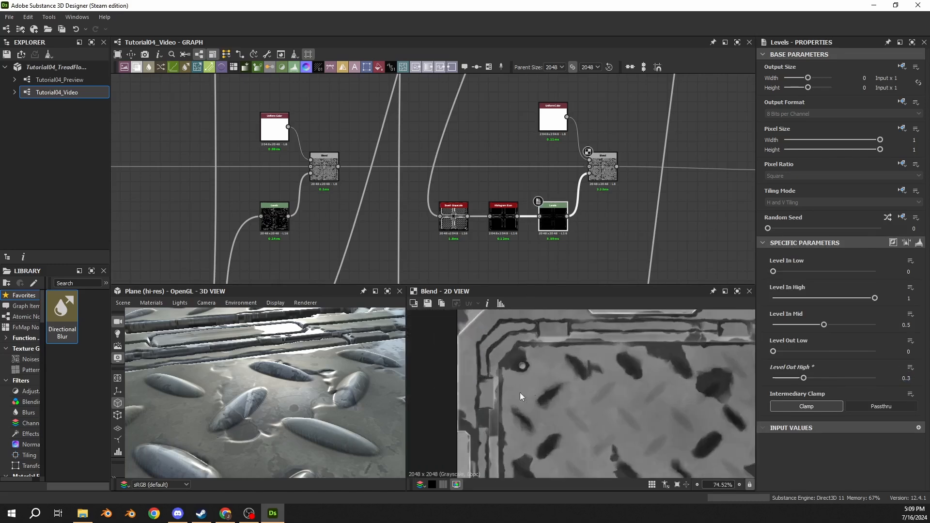
# - Toggle the Blend node off and on to examine its effect on the panel edges in a 3D close-up
pyautogui.click(606, 174)
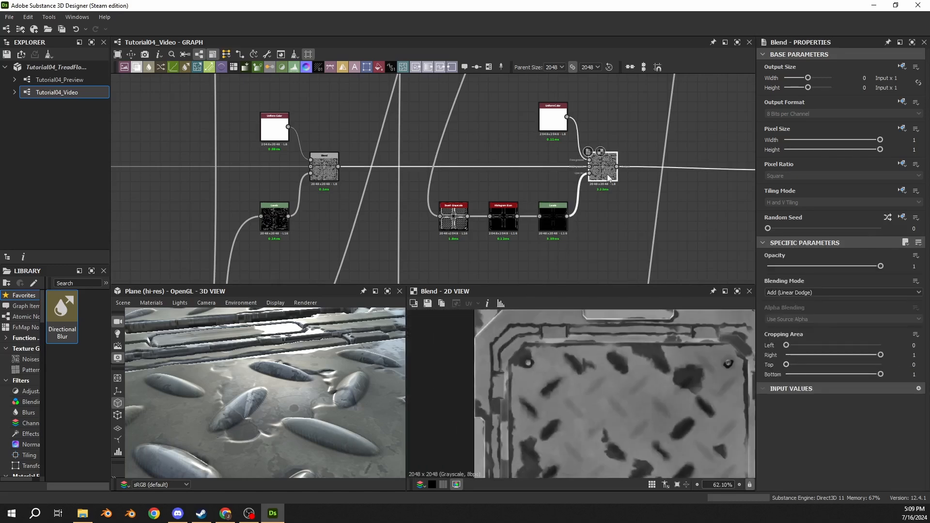
pyautogui.moveTo(350, 387); pyautogui.dragTo(291, 374)
pyautogui.hotkey('shift', 'd')
pyautogui.hotkey('shift', 'd')
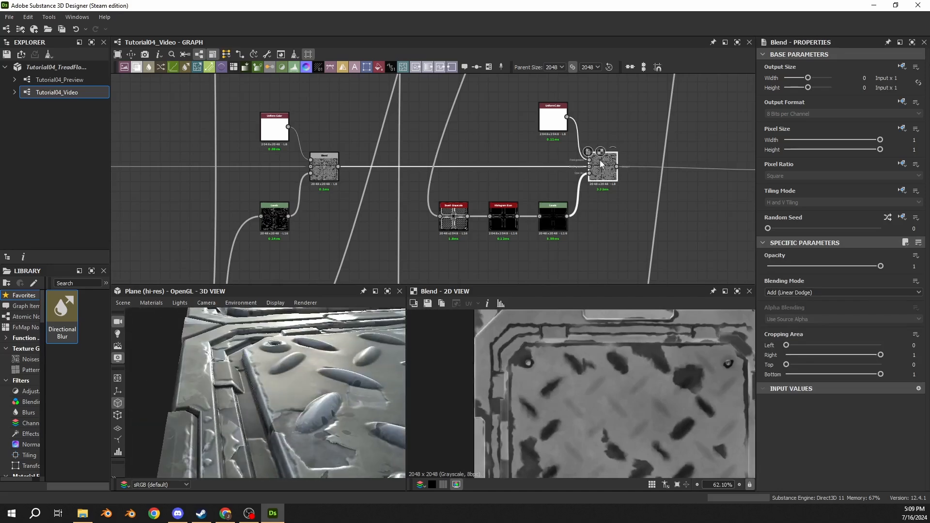
pyautogui.scroll(4, 242, 391)
pyautogui.moveTo(243, 391); pyautogui.dragTo(256, 372, button='middle')
pyautogui.scroll(3, 257, 373)
pyautogui.scroll(-5, 262, 368)
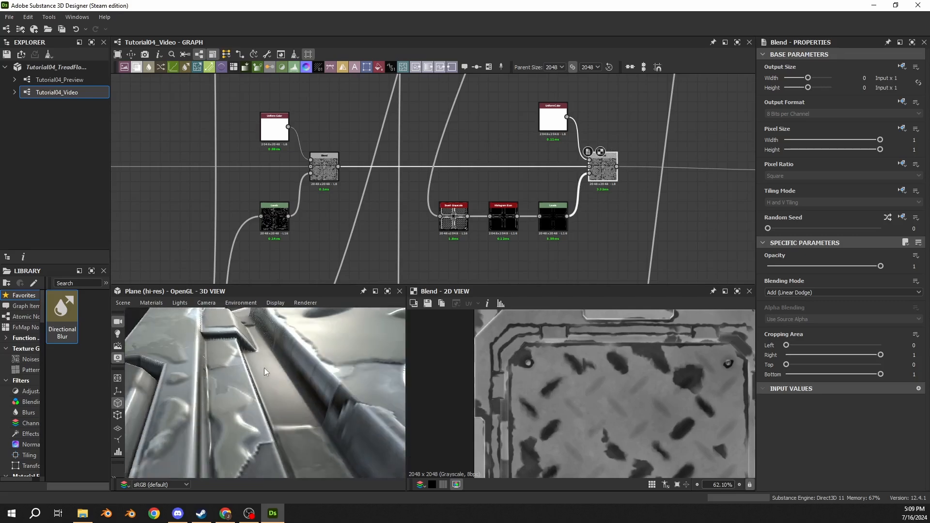
pyautogui.hotkey('shift', 'd')
pyautogui.hotkey('shift', 'd')
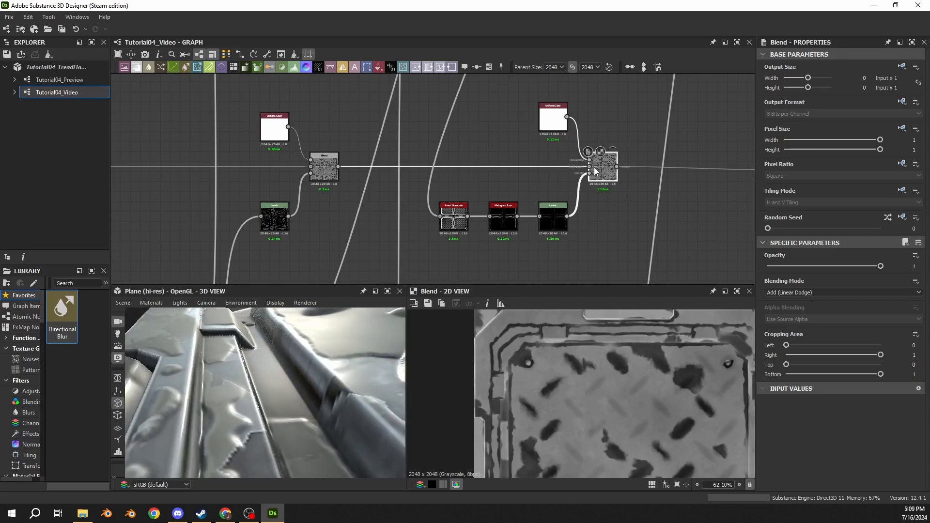
pyautogui.hotkey('shift', 'd')
# - Add a Blend node on the link after the edge-mask Blend and move it further along the chain
pyautogui.scroll(-5, 589, 178)
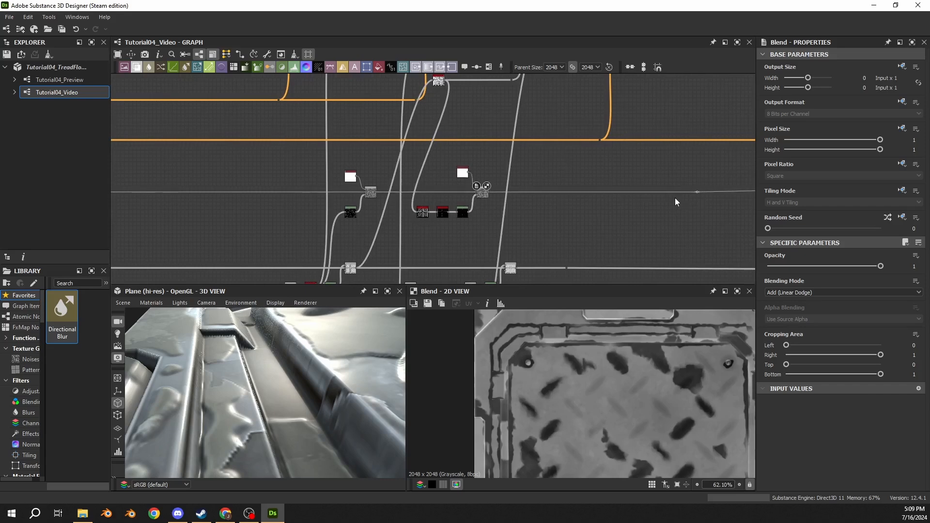
pyautogui.moveTo(675, 197); pyautogui.dragTo(481, 207, button='middle')
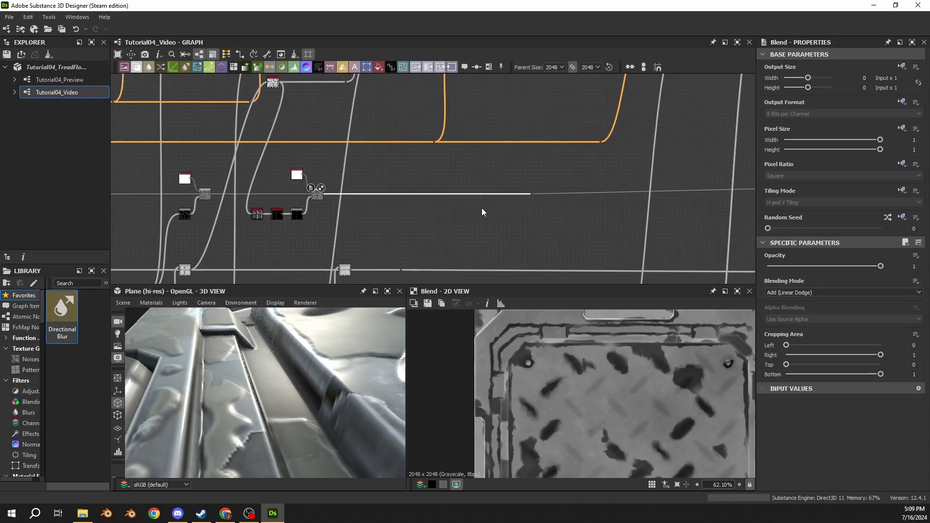
pyautogui.press('space')
pyautogui.write('blend')
pyautogui.press('Return')
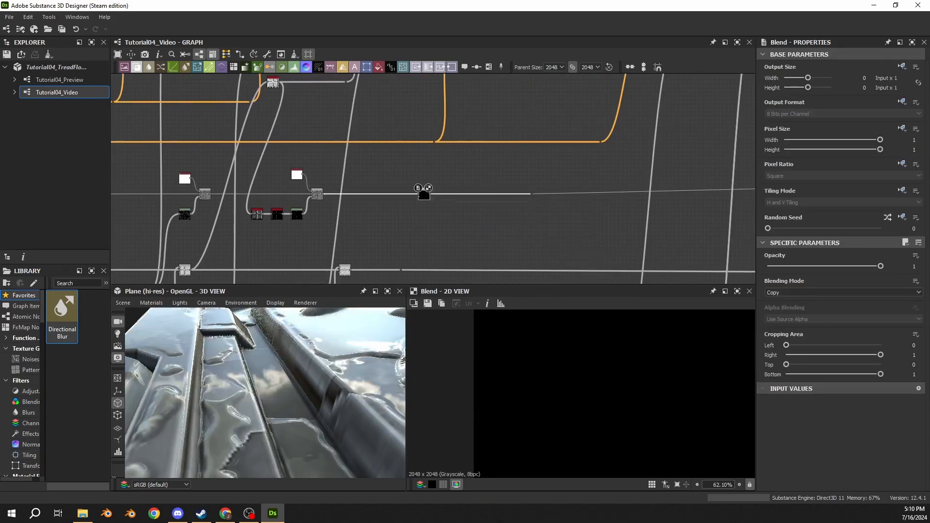
pyautogui.hotkey('alt', 'Tab')
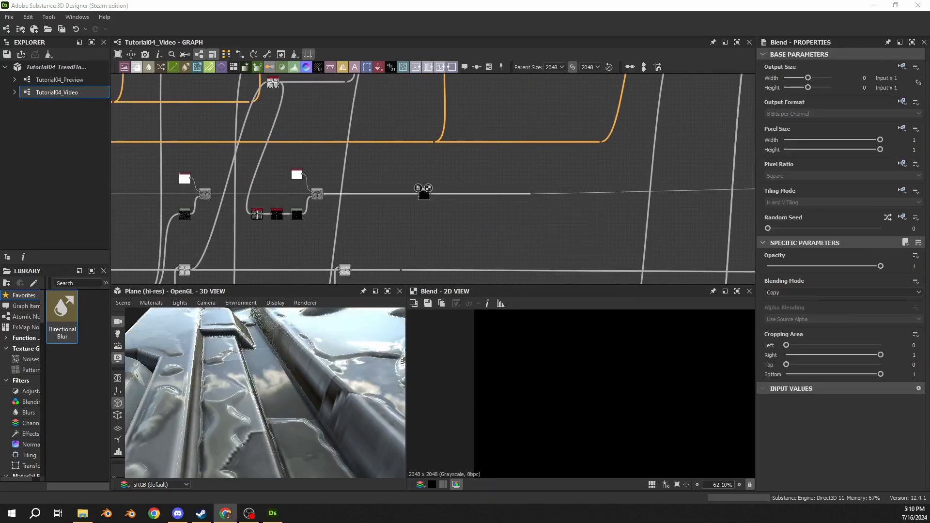
pyautogui.moveTo(314, 245); pyautogui.dragTo(342, 227, button='middle')
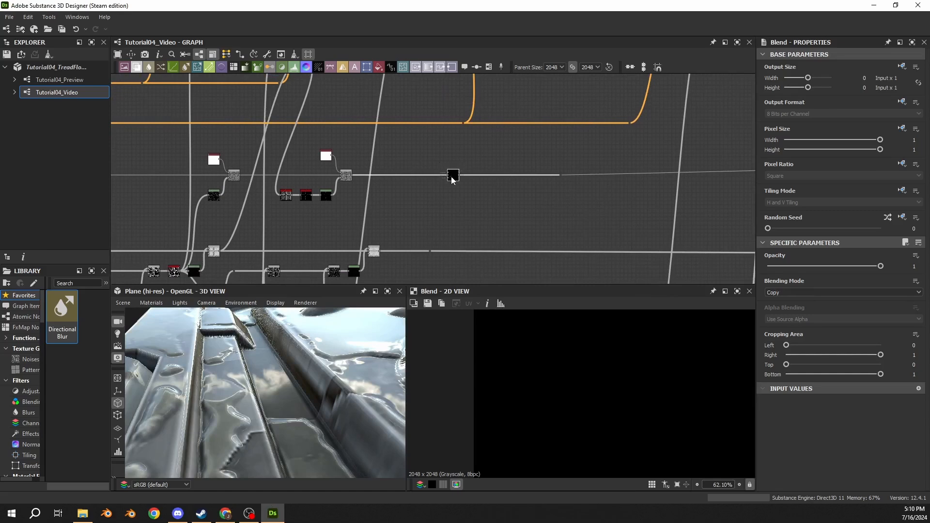
pyautogui.moveTo(454, 177); pyautogui.dragTo(462, 178)
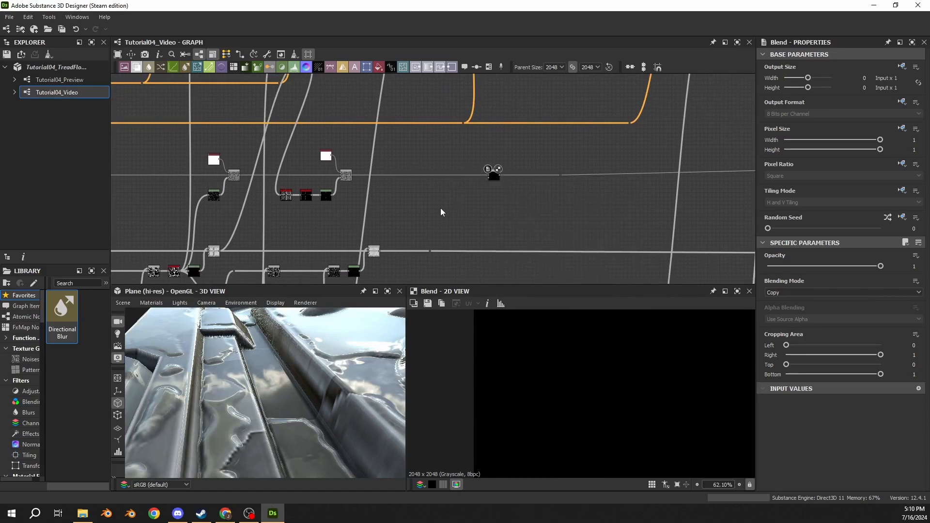
# - Add a Levels node just below and before the new Blend node
pyautogui.scroll(3, 465, 181)
pyautogui.press('space')
pyautogui.write('lv')
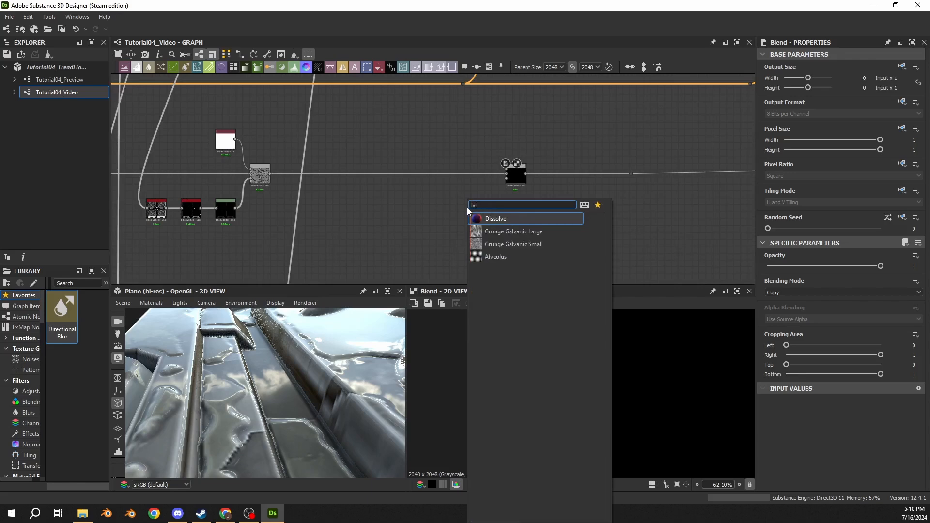
pyautogui.press('Return')
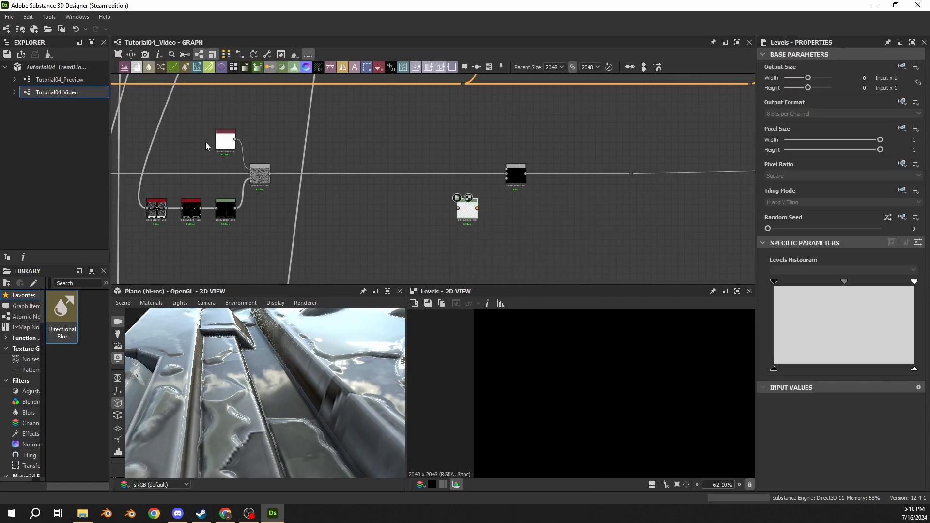
# - Duplicate the white Uniform Color node and connect the copy to the new Blend node's foreground input
pyautogui.click(224, 142)
pyautogui.hotkey('ctrl', 'c')
pyautogui.hotkey('ctrl', 'v')
pyautogui.moveTo(434, 181); pyautogui.dragTo(529, 193)
pyautogui.scroll(3, 469, 150)
pyautogui.moveTo(493, 264); pyautogui.dragTo(481, 199, button='middle')
# - Try to connect the new Levels node to the Blend's opacity, and move the Levels and Uniform Color nodes closer to it
pyautogui.moveTo(457, 209); pyautogui.dragTo(517, 147)
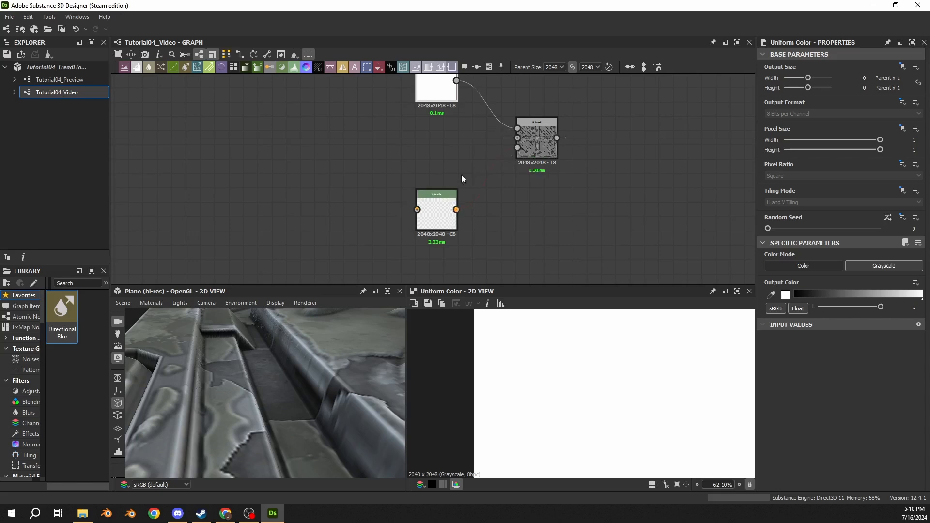
pyautogui.moveTo(461, 174); pyautogui.dragTo(491, 170, button='middle')
pyautogui.moveTo(468, 200); pyautogui.dragTo(496, 199)
pyautogui.moveTo(469, 95); pyautogui.dragTo(500, 76)
pyautogui.click(565, 117)
# - Locate the Grunge Scratches Rough node chain in the graph and preview its final Subtract Blend node in the 2D view
pyautogui.scroll(-5, 506, 112)
pyautogui.moveTo(460, 115); pyautogui.dragTo(465, 161, button='middle')
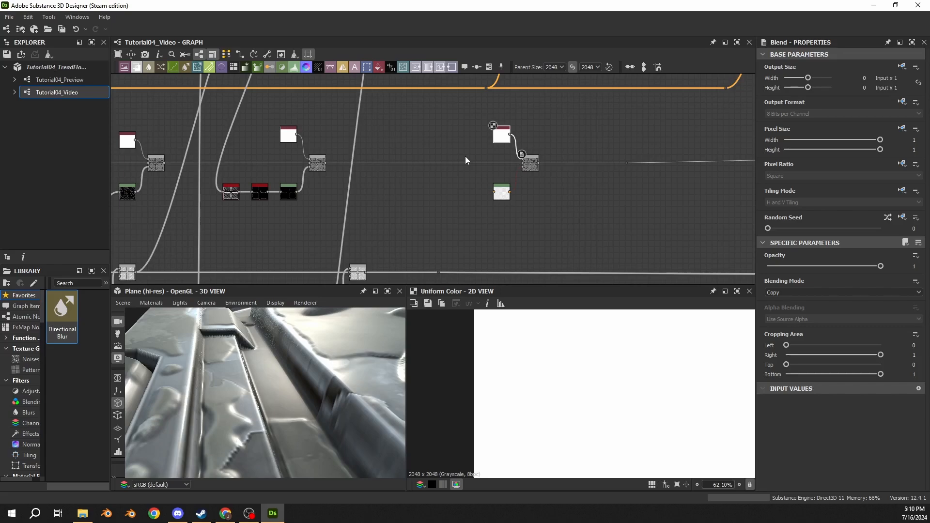
pyautogui.scroll(-5, 502, 112)
pyautogui.moveTo(460, 121); pyautogui.dragTo(421, 218, button='middle')
pyautogui.scroll(5, 434, 120)
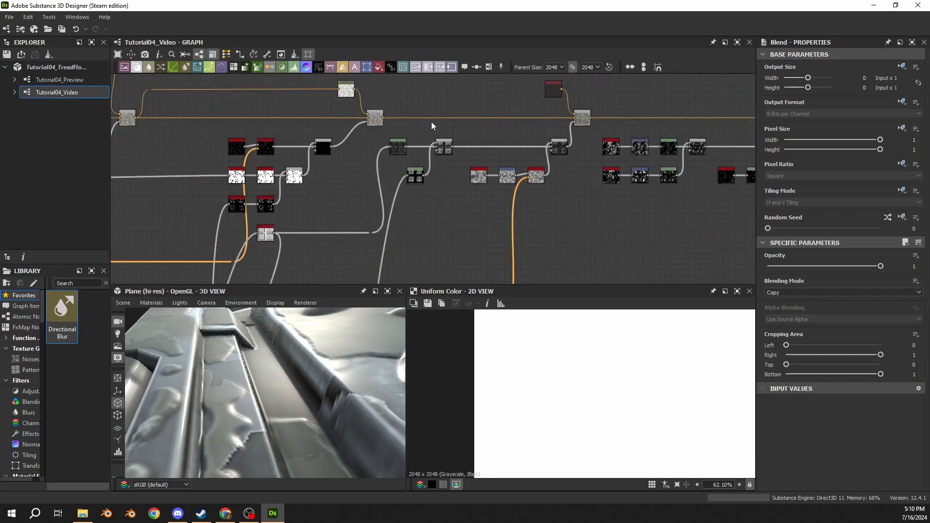
pyautogui.scroll(5, 622, 140)
pyautogui.moveTo(501, 216); pyautogui.dragTo(671, 205, button='middle')
pyautogui.scroll(-4, 671, 205)
pyautogui.scroll(3, 436, 199)
pyautogui.moveTo(460, 199); pyautogui.dragTo(711, 207, button='middle')
pyautogui.moveTo(399, 181); pyautogui.dragTo(584, 185, button='middle')
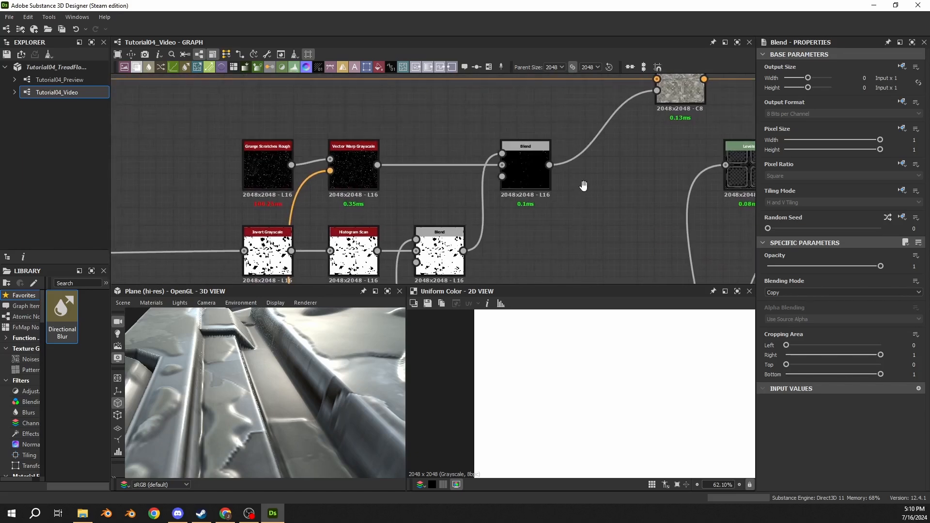
pyautogui.scroll(-1, 288, 196)
pyautogui.moveTo(287, 196); pyautogui.dragTo(318, 154, button='middle')
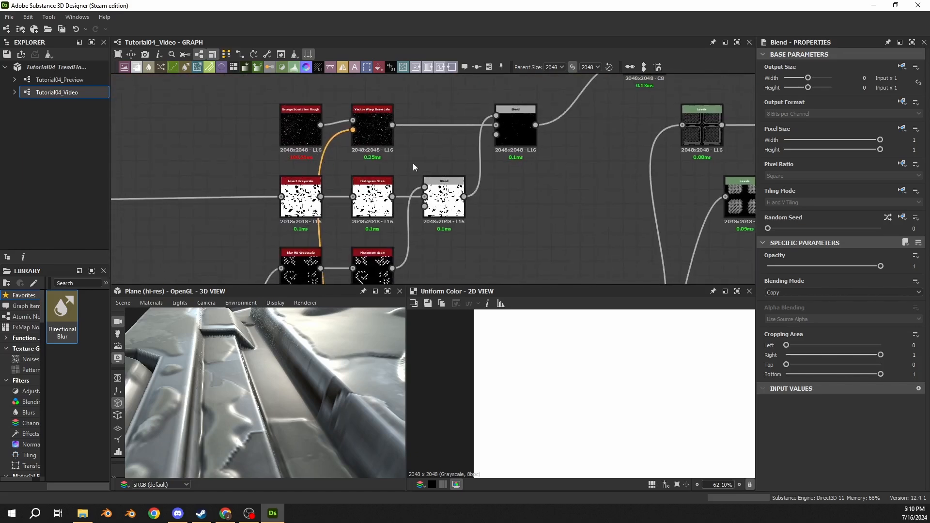
pyautogui.scroll(-1, 428, 212)
pyautogui.scroll(-4, 431, 230)
pyautogui.moveTo(432, 230)
pyautogui.mouseDown(button='middle')
pyautogui.moveTo(428, 142)
pyautogui.moveTo(437, 220)
pyautogui.mouseUp(button='middle')
pyautogui.scroll(-2, 440, 167)
pyautogui.scroll(4, 442, 164)
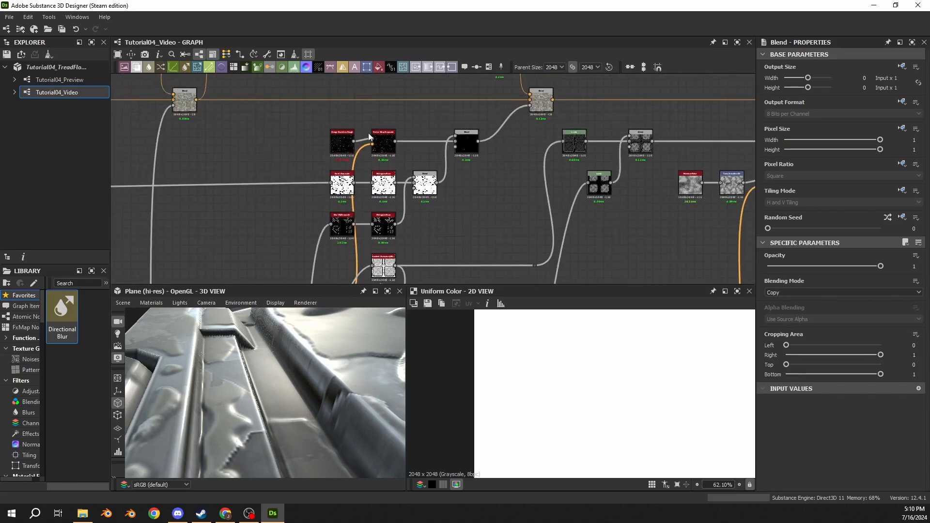
pyautogui.doubleClick(466, 143)
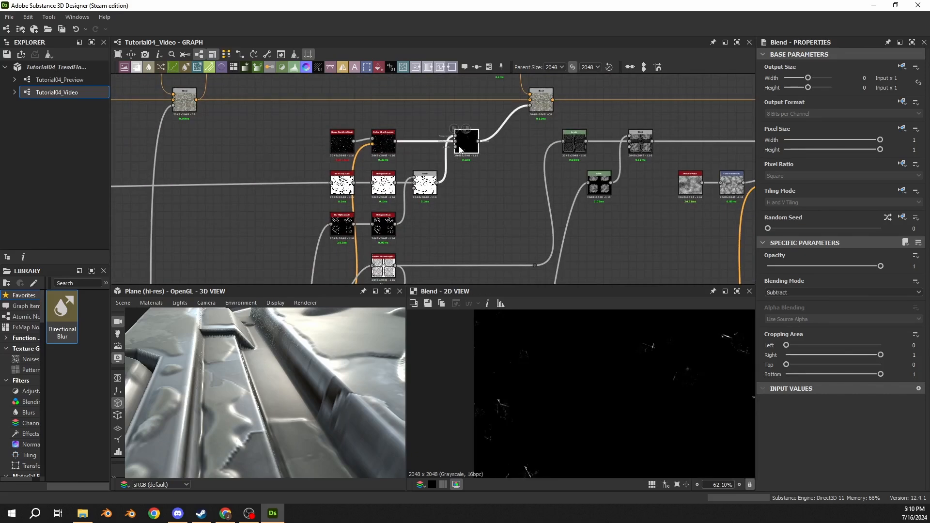
pyautogui.scroll(-2, 549, 370)
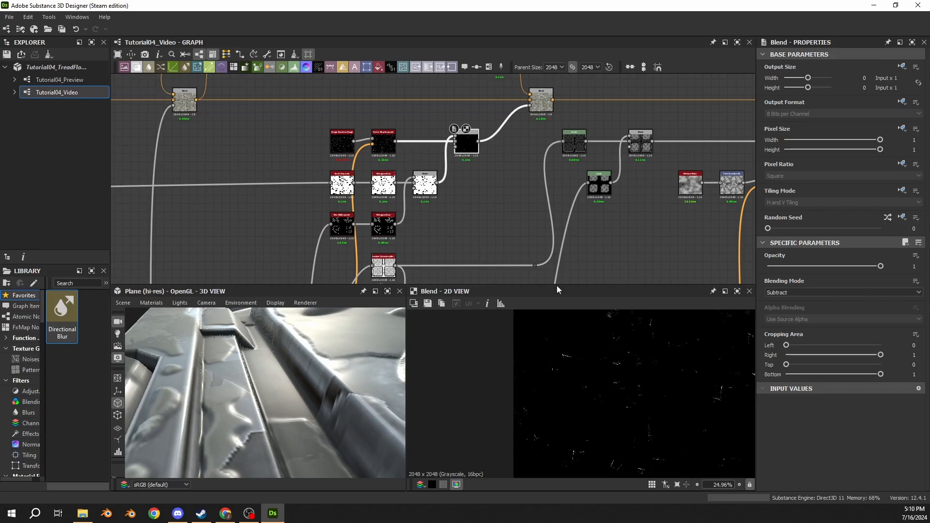
# - Preview the masking nodes, the Grunge Scratches Rough node, the Subtract Blend and the Vector Warp Grayscale in the 2D view
pyautogui.doubleClick(342, 183)
pyautogui.click(345, 150)
pyautogui.doubleClick(425, 186)
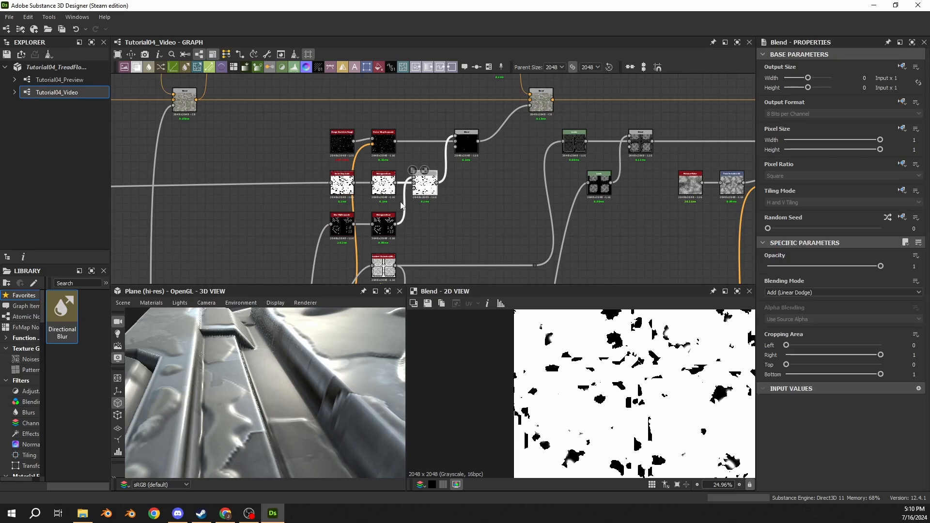
pyautogui.doubleClick(332, 150)
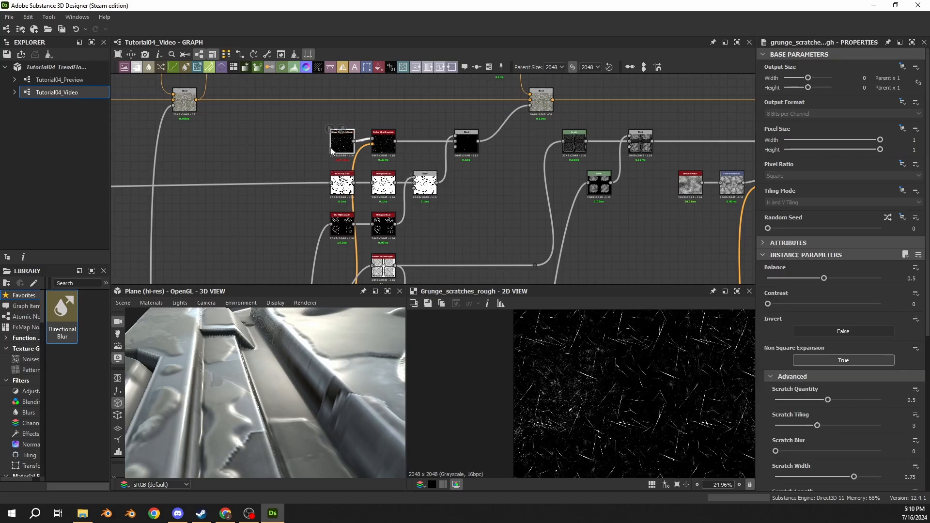
pyautogui.doubleClick(471, 145)
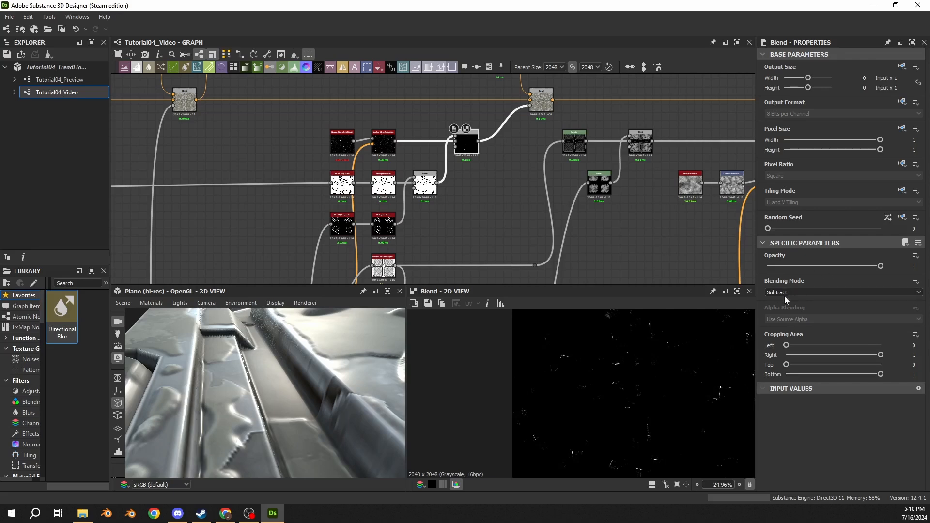
pyautogui.click(448, 142)
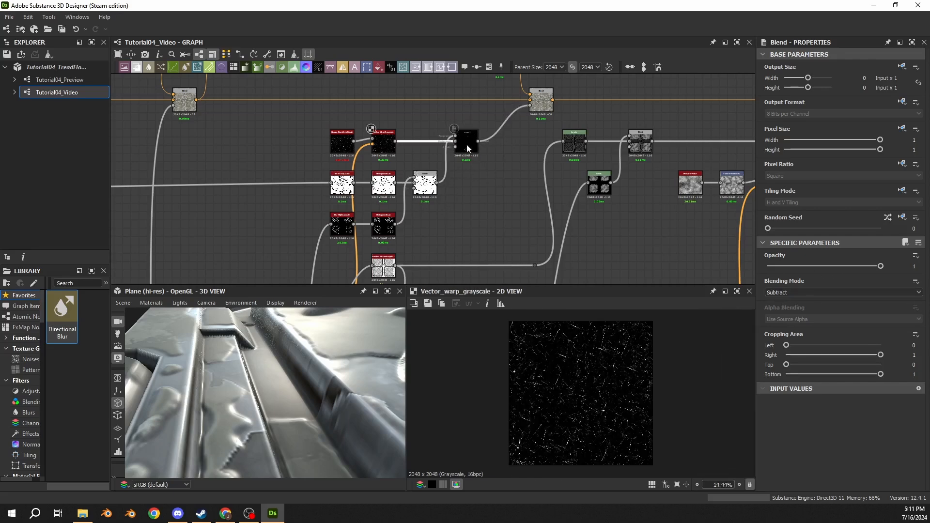
# - Connect the scratches' Subtract Blend output to the input of the Levels node that drives the new Blend's opacity
pyautogui.moveTo(478, 140); pyautogui.dragTo(504, 249)
pyautogui.scroll(-1, 484, 145)
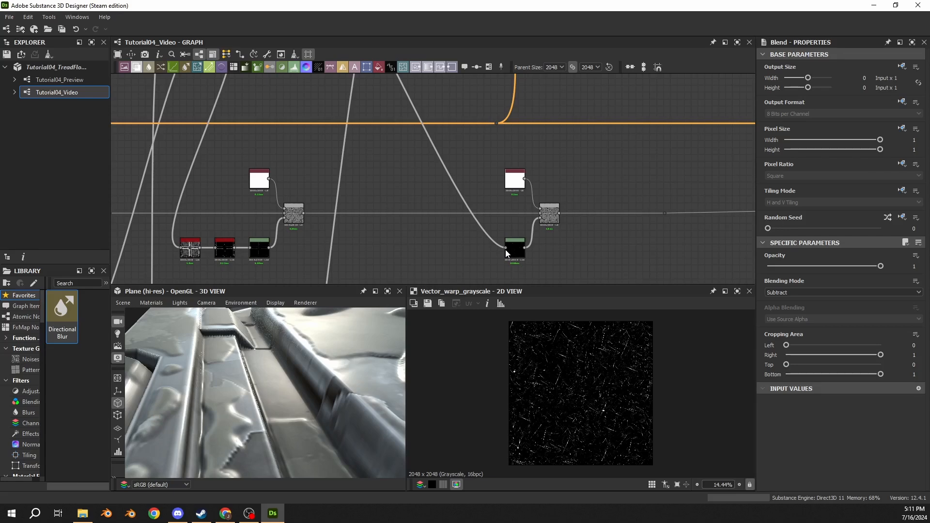
pyautogui.moveTo(554, 224); pyautogui.dragTo(527, 195, button='middle')
pyautogui.scroll(4, 505, 204)
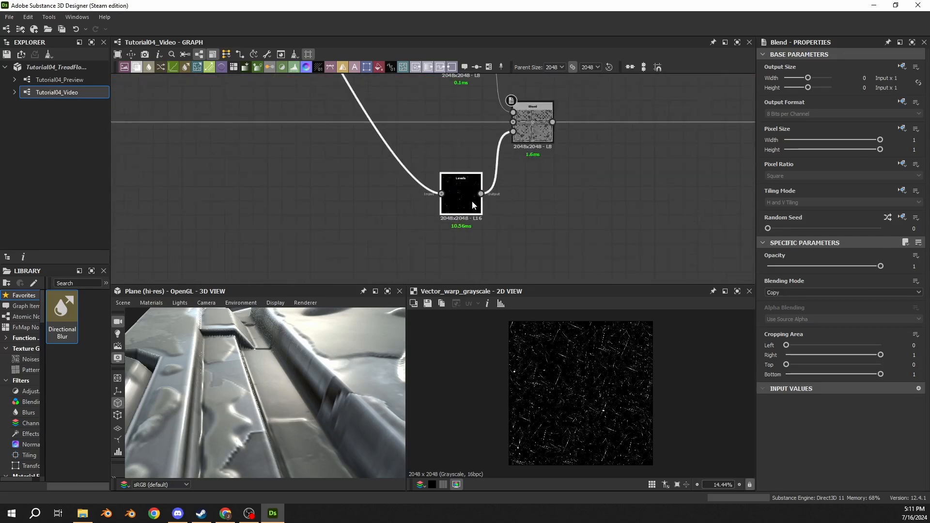
# - Set the scratch Levels node's Level Out High to 0.85
pyautogui.click(472, 200)
pyautogui.click(918, 242)
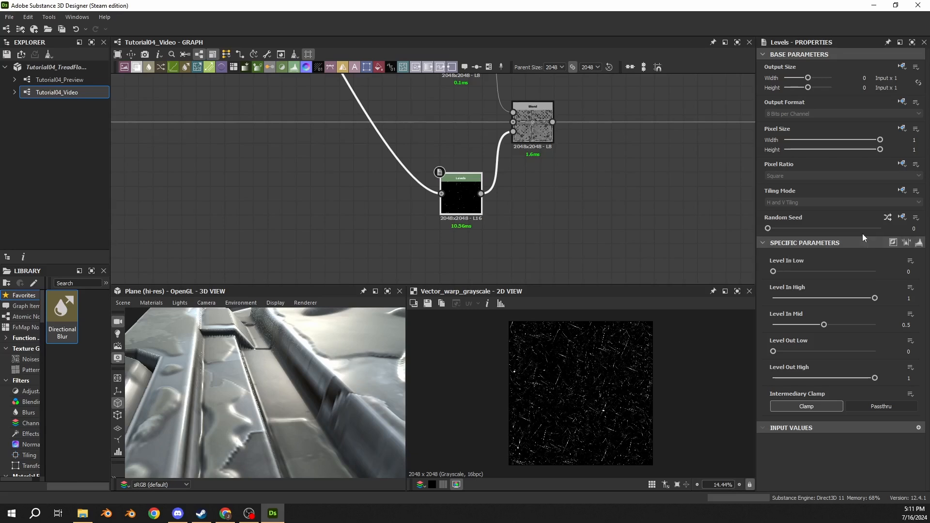
pyautogui.click(908, 378)
pyautogui.write('.85')
pyautogui.press('Return')
# - Preview the scratch Blend node and examine the scratches up close in the 2D view and on the 3D plane
pyautogui.doubleClick(549, 136)
pyautogui.scroll(10, 585, 387)
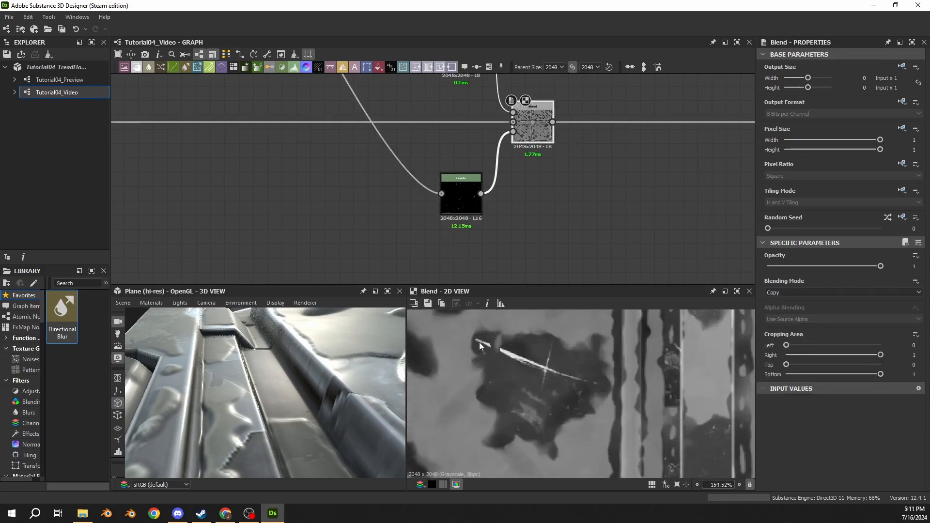
pyautogui.scroll(1, 479, 342)
pyautogui.moveTo(479, 342); pyautogui.dragTo(507, 349, button='middle')
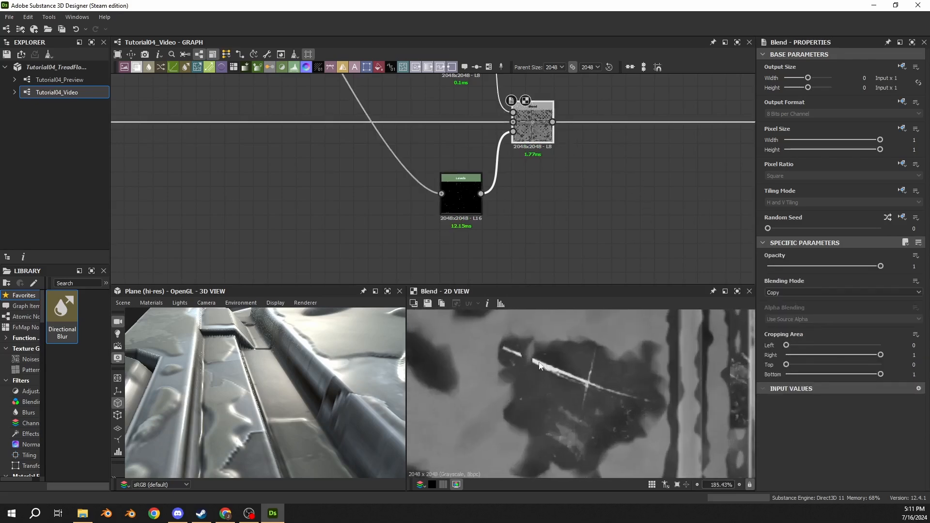
pyautogui.moveTo(547, 371); pyautogui.dragTo(599, 396, button='middle')
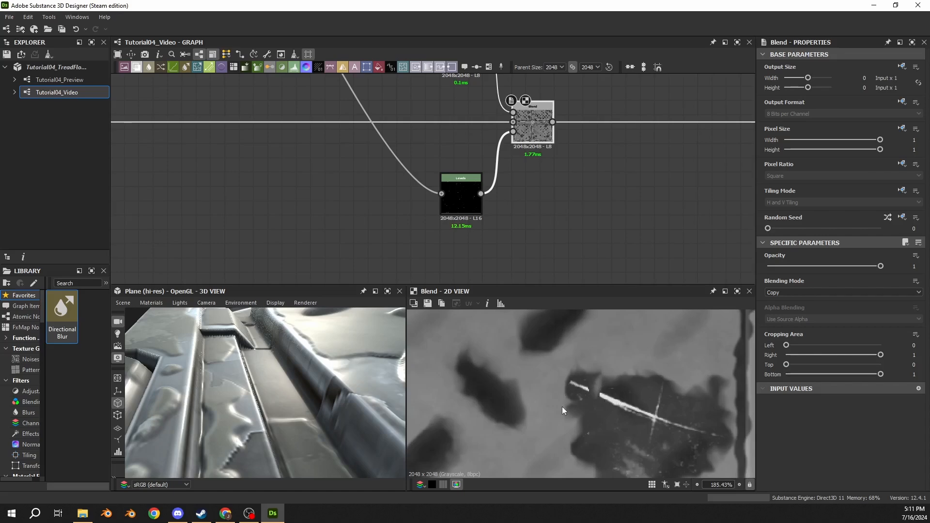
pyautogui.scroll(-4, 550, 365)
pyautogui.scroll(5, 550, 365)
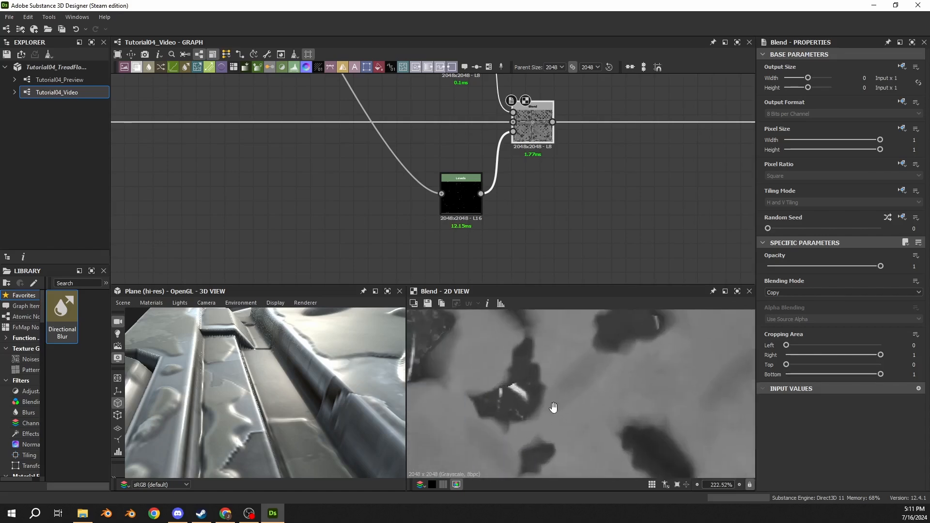
pyautogui.scroll(-4, 593, 400)
pyautogui.moveTo(592, 390); pyautogui.dragTo(615, 381, button='middle')
pyautogui.scroll(1, 615, 381)
pyautogui.moveTo(256, 384); pyautogui.dragTo(264, 352)
pyautogui.scroll(-4, 537, 224)
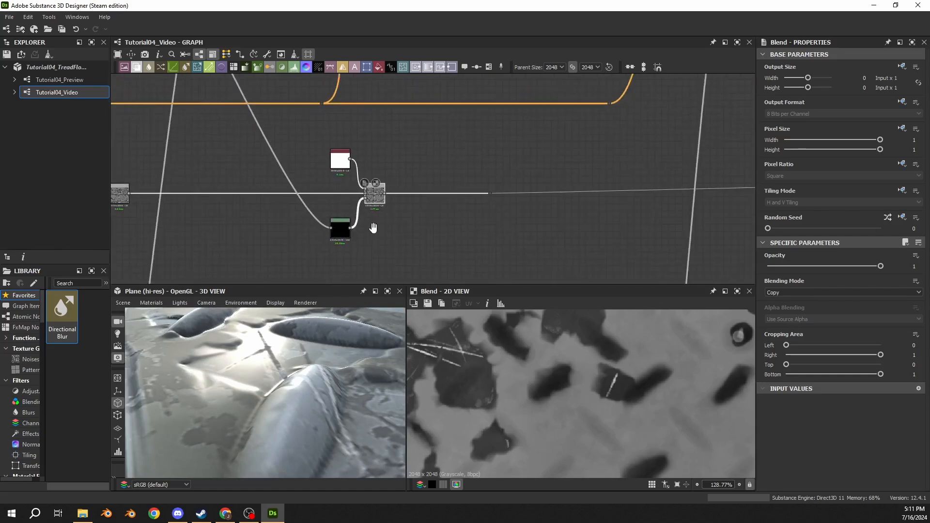
# - Move the dot node further along the main connection and duplicate the white Uniform Color and Levels nodes beyond the scratch Blend
pyautogui.moveTo(469, 183); pyautogui.dragTo(746, 199)
pyautogui.scroll(-4, 452, 191)
pyautogui.moveTo(444, 188); pyautogui.dragTo(433, 207, button='middle')
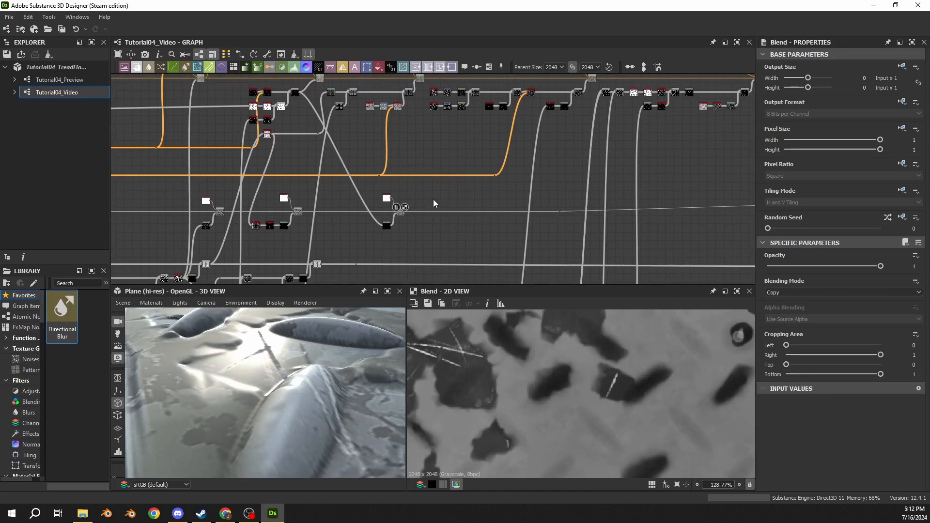
pyautogui.scroll(3, 433, 199)
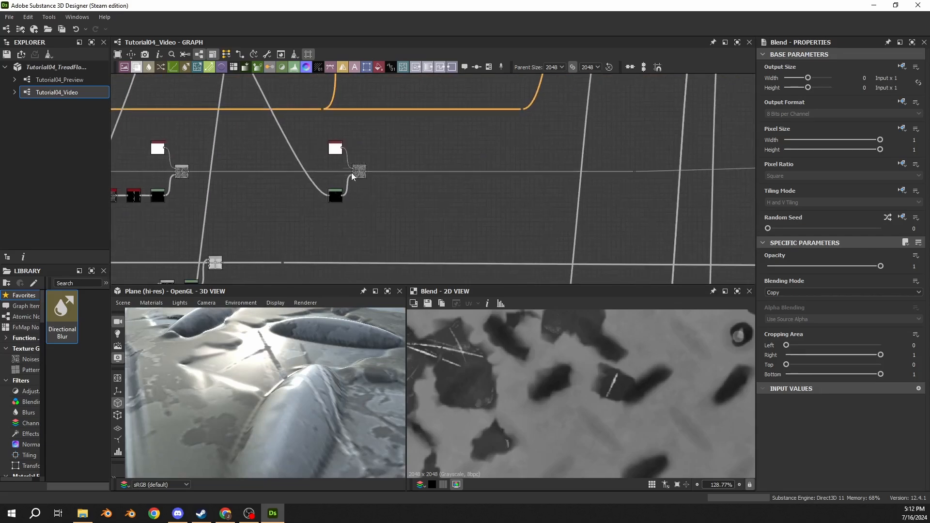
pyautogui.click(339, 151)
pyautogui.keyDown('ctrl'); pyautogui.click(334, 201); pyautogui.keyUp('ctrl')
pyautogui.hotkey('ctrl', 'c')
pyautogui.hotkey('ctrl', 'v')
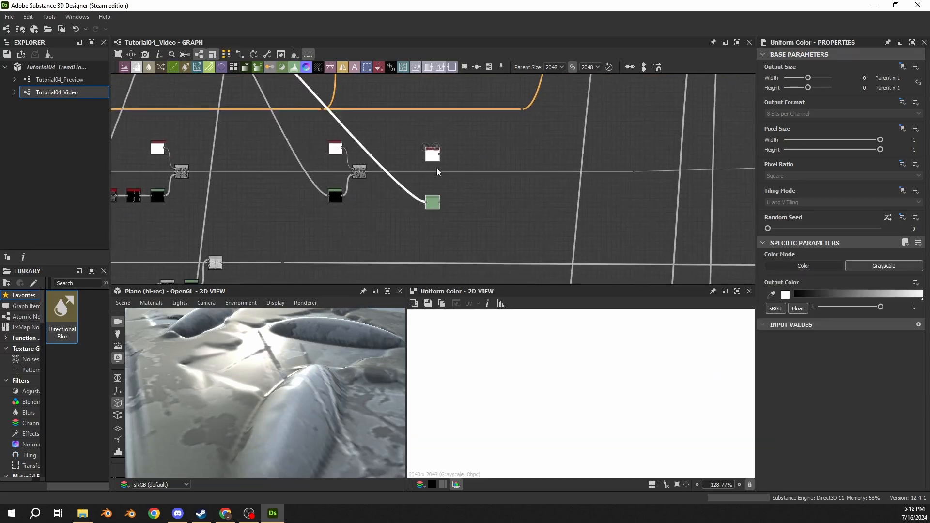
pyautogui.moveTo(436, 157); pyautogui.dragTo(435, 150)
# - Insert a Blend node into the main connection and connect the copied Levels node to its opacity input
pyautogui.click(478, 171)
pyautogui.press('space')
pyautogui.write('blend')
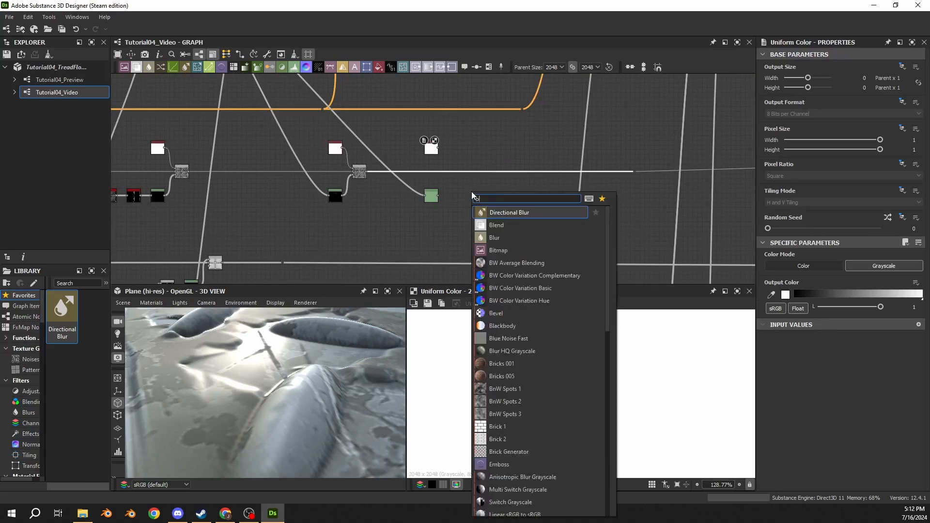
pyautogui.press('Return')
pyautogui.scroll(6, 470, 192)
pyautogui.moveTo(374, 204); pyautogui.dragTo(531, 143)
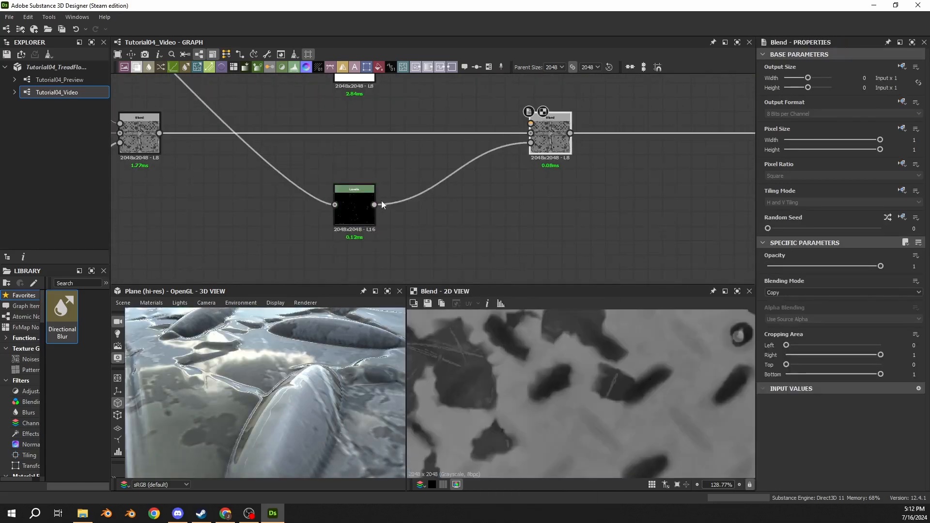
# - Disconnect the copied Levels node's input, connect the copied Uniform Color to the Blend's foreground, and move both copies closer to the Blend
pyautogui.keyDown('alt'); pyautogui.click(336, 205); pyautogui.keyUp('alt')
pyautogui.moveTo(406, 129); pyautogui.dragTo(434, 178, button='middle')
pyautogui.scroll(-1, 434, 179)
pyautogui.moveTo(407, 122); pyautogui.dragTo(538, 171)
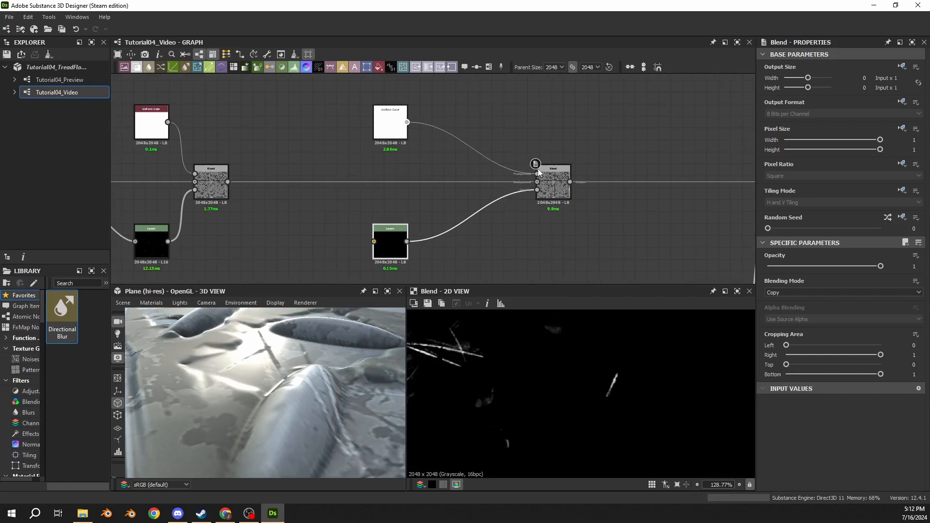
pyautogui.moveTo(435, 259); pyautogui.dragTo(391, 125)
pyautogui.moveTo(396, 132); pyautogui.dragTo(503, 132)
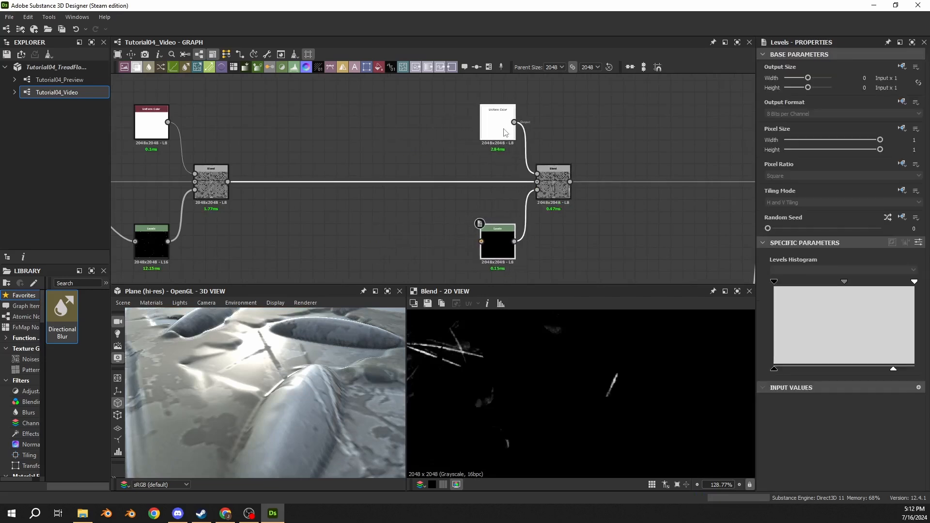
# - Set the newest Blend node's blending mode to Add (Linear Dodge)
pyautogui.click(552, 179)
pyautogui.scroll(-3, 401, 197)
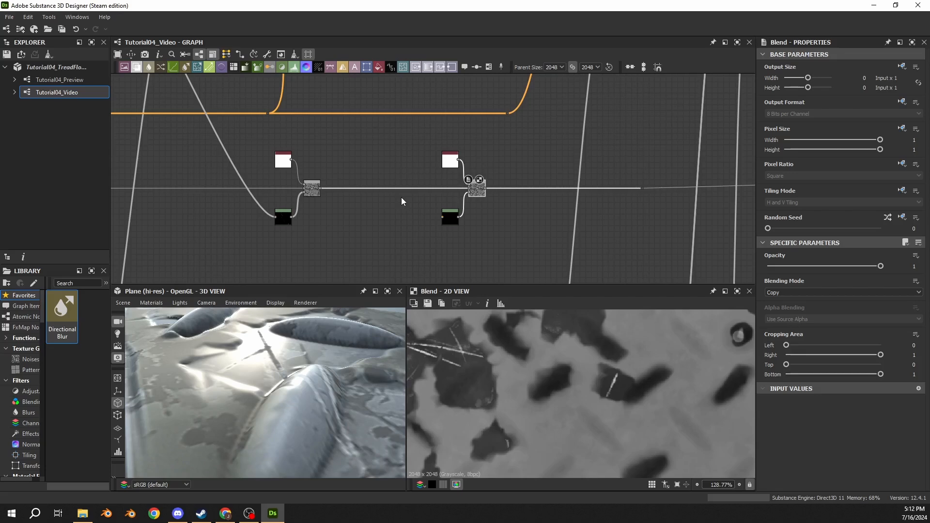
pyautogui.click(787, 292)
pyautogui.click(785, 308)
pyautogui.click(453, 222)
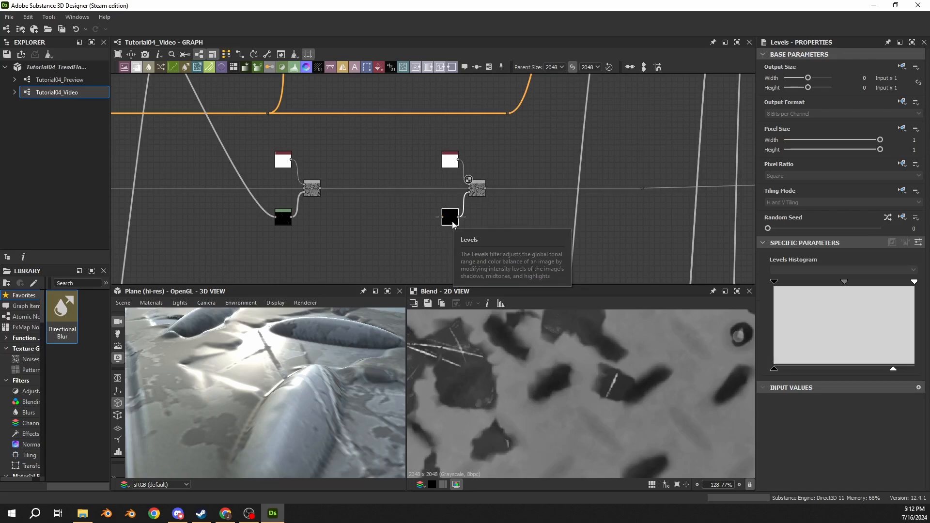
# - Locate the Multiply Blend node fed by the warped noise, preview its mask in 2D, and view the whole panel in 3D
pyautogui.scroll(-6, 452, 216)
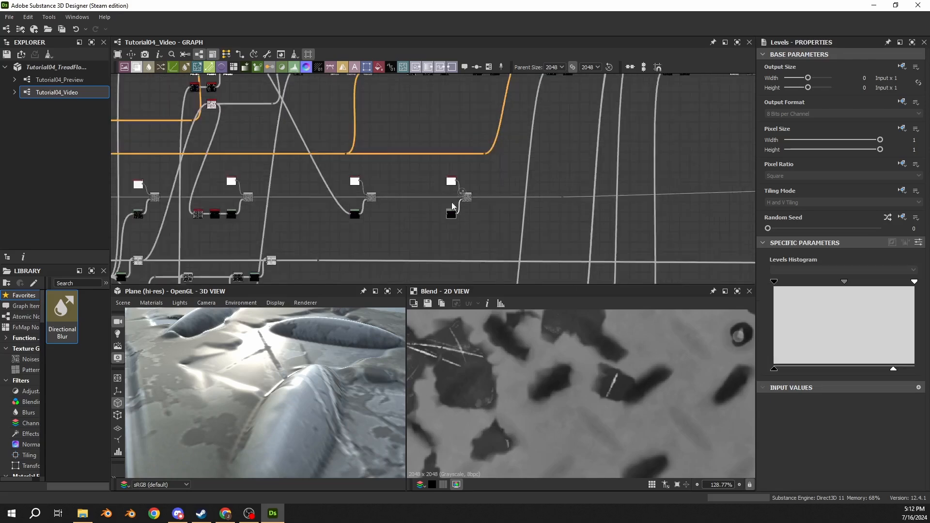
pyautogui.moveTo(450, 158); pyautogui.dragTo(446, 199, button='middle')
pyautogui.scroll(4, 431, 163)
pyautogui.scroll(3, 531, 170)
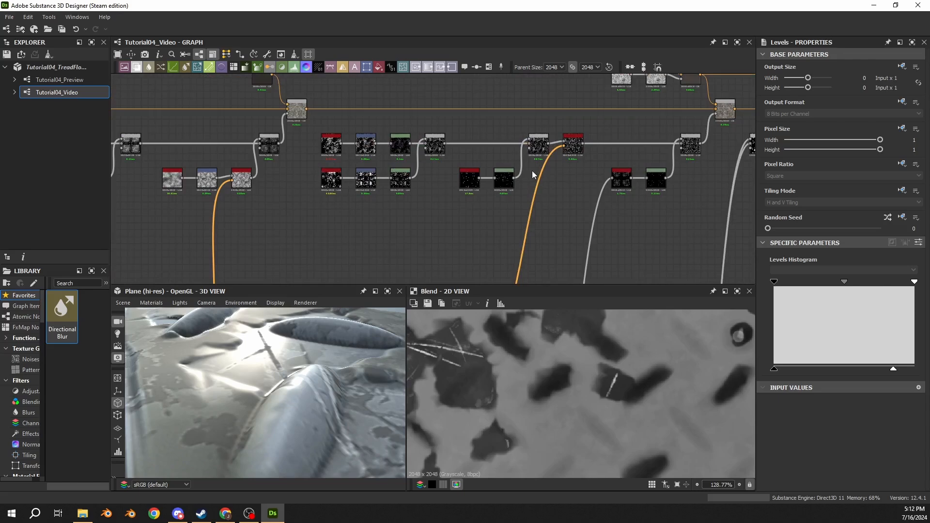
pyautogui.moveTo(305, 171); pyautogui.dragTo(438, 172, button='middle')
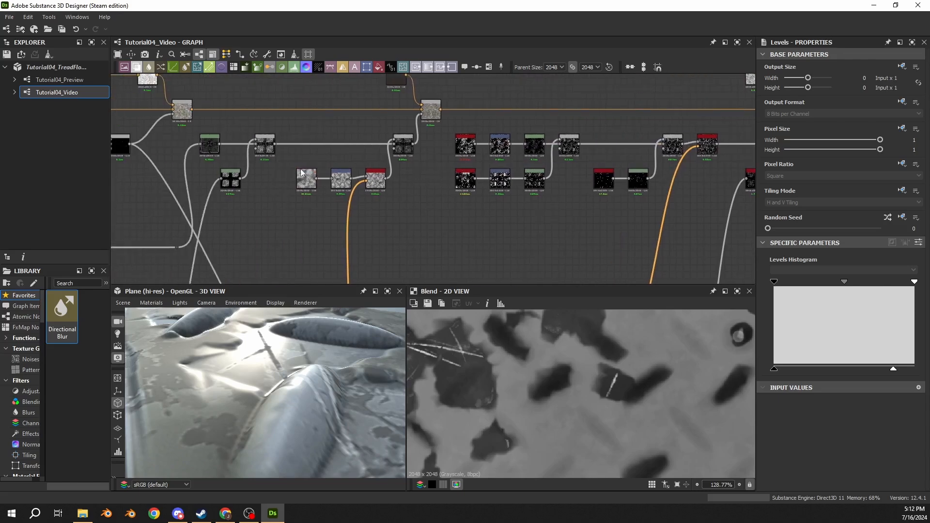
pyautogui.scroll(3, 386, 162)
pyautogui.doubleClick(416, 148)
pyautogui.moveTo(238, 171); pyautogui.dragTo(306, 179, button='middle')
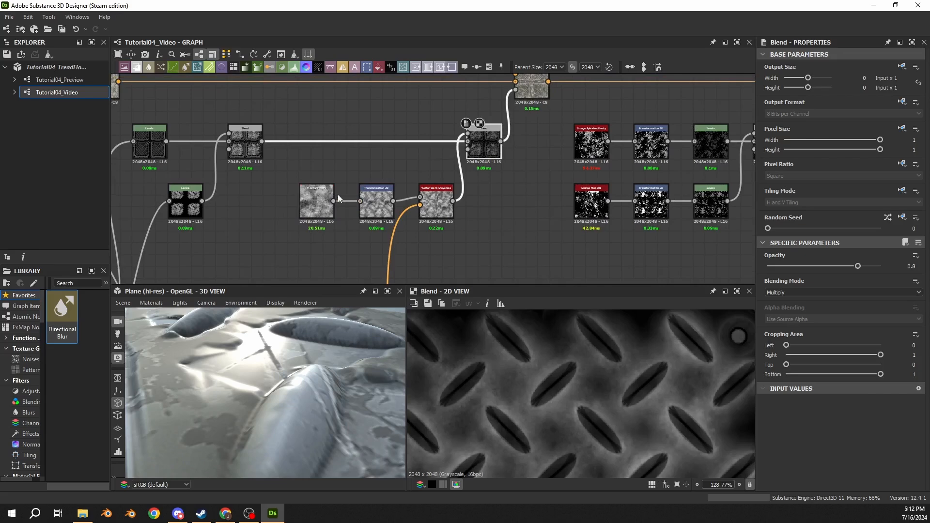
pyautogui.scroll(-5, 530, 374)
pyautogui.scroll(-4, 528, 374)
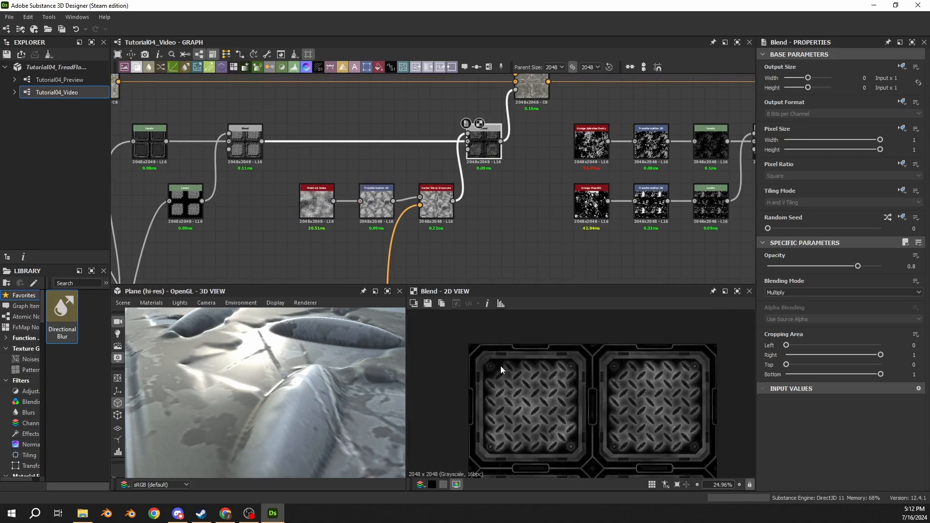
pyautogui.scroll(-5, 253, 382)
pyautogui.moveTo(254, 382); pyautogui.dragTo(204, 374)
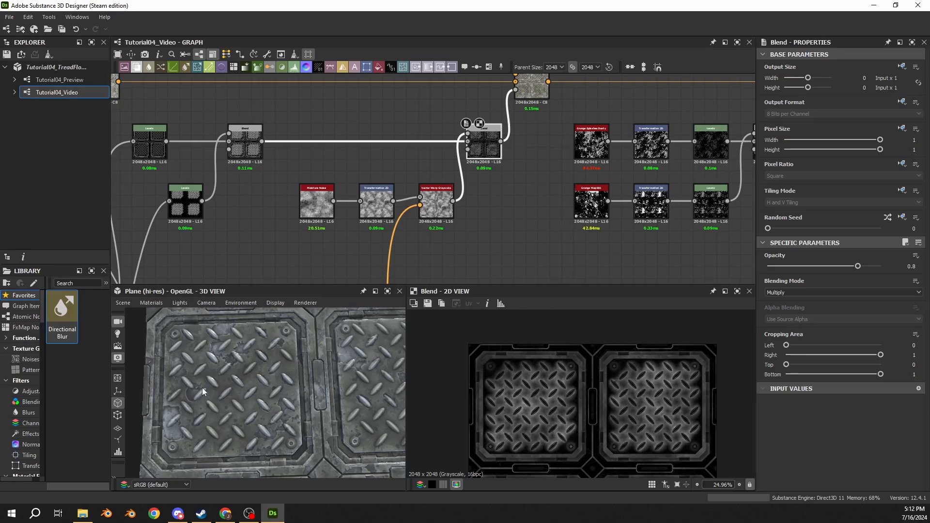
# - Preview the colour Blend driven by the Multiply mask, and preview the mask itself again for comparison
pyautogui.moveTo(543, 101); pyautogui.dragTo(532, 140, button='middle')
pyautogui.click(525, 129)
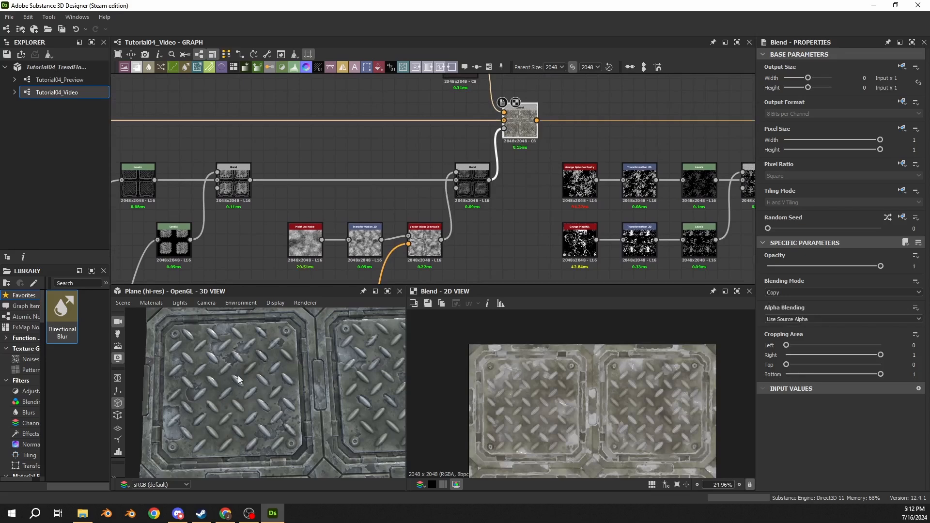
pyautogui.moveTo(443, 236); pyautogui.dragTo(423, 191, button='middle')
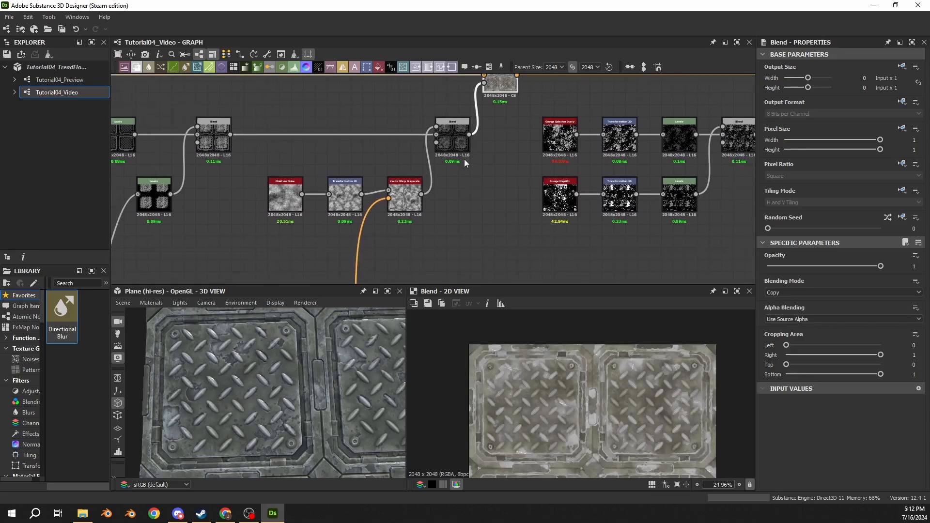
pyautogui.click(457, 141)
pyautogui.scroll(3, 526, 425)
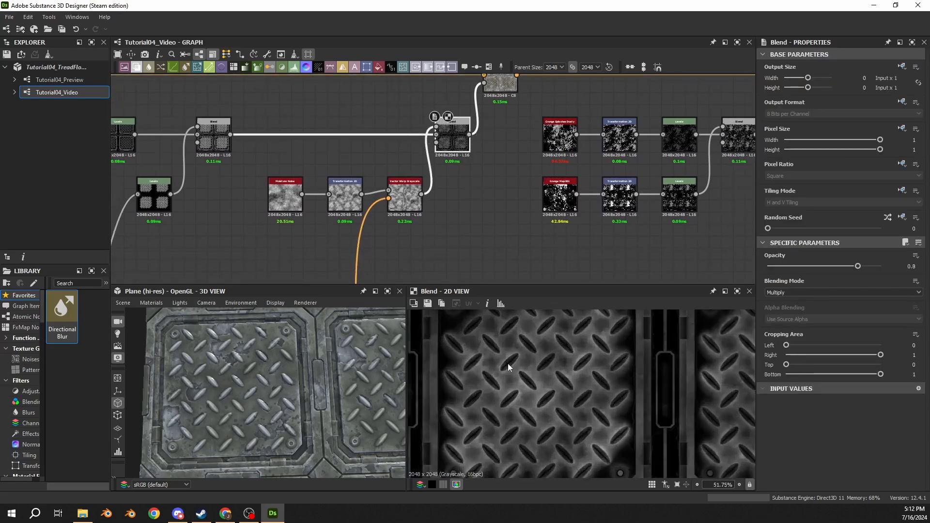
# - Connect the Multiply Blend's output to the input of the copied Levels node
pyautogui.scroll(-6, 454, 128)
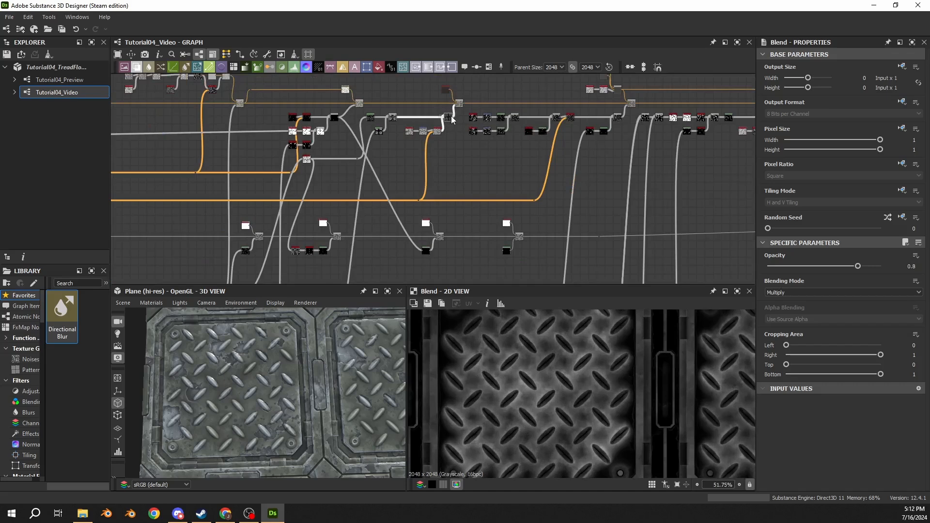
pyautogui.moveTo(453, 124); pyautogui.dragTo(505, 251)
pyautogui.hotkey('ctrl', 'z')
pyautogui.scroll(5, 506, 252)
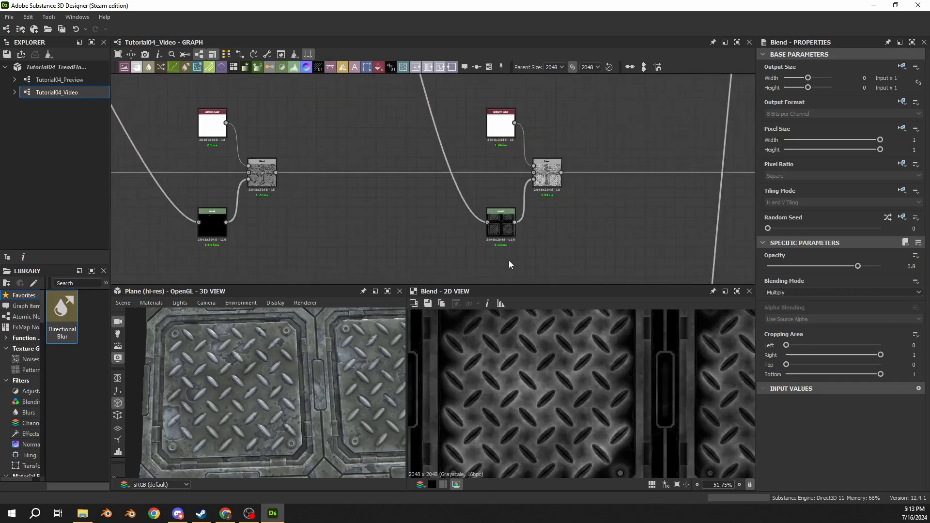
# - Preview the copied Levels node and its Add (Linear Dodge) Blend, and examine the combined map across all four panels
pyautogui.doubleClick(502, 226)
pyautogui.doubleClick(548, 175)
pyautogui.scroll(-4, 562, 401)
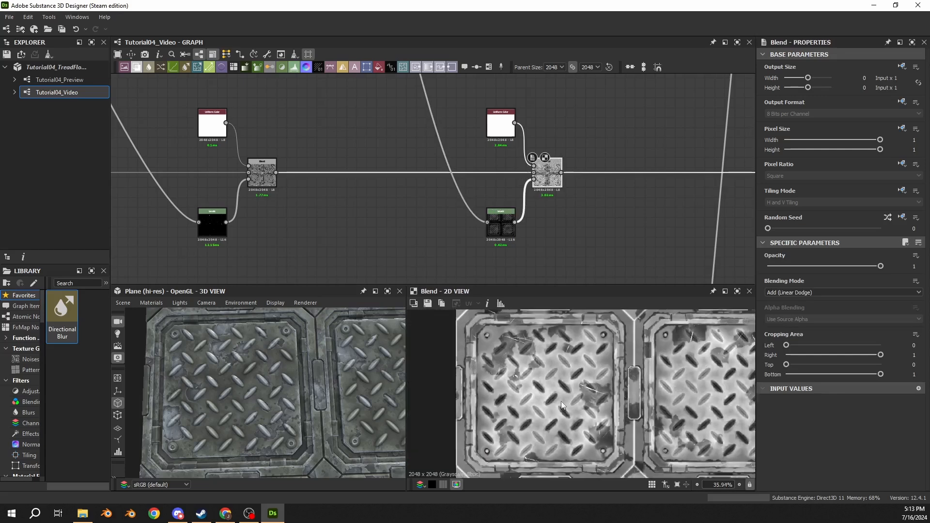
pyautogui.scroll(-2, 644, 402)
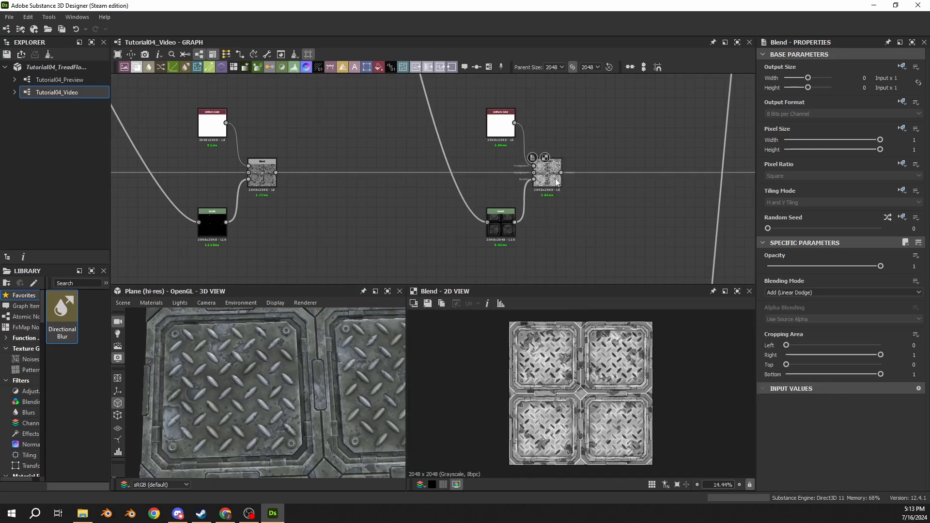
pyautogui.scroll(2, 603, 389)
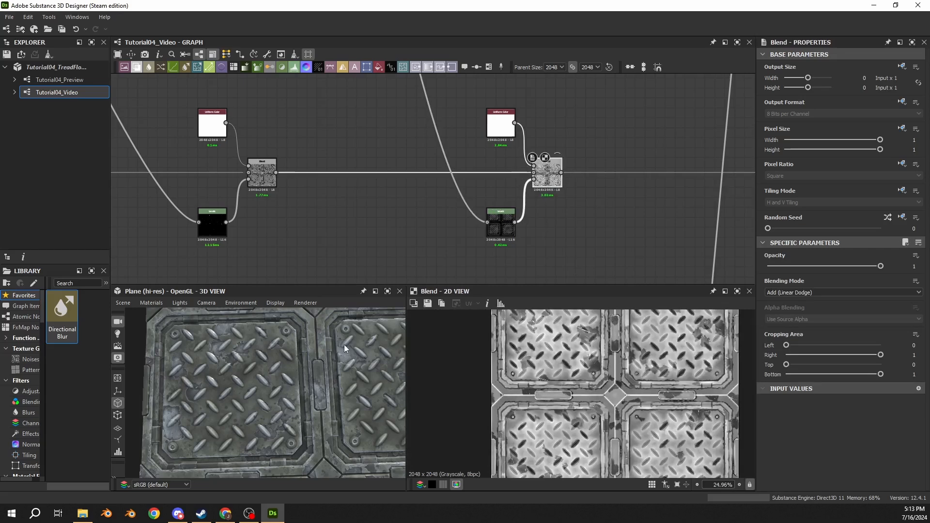
# - Compare the floor's surface in 3D with the latest Add (Linear Dodge) Blend disabled and re-enabled
pyautogui.moveTo(344, 348); pyautogui.dragTo(245, 362)
pyautogui.moveTo(281, 429); pyautogui.dragTo(243, 369)
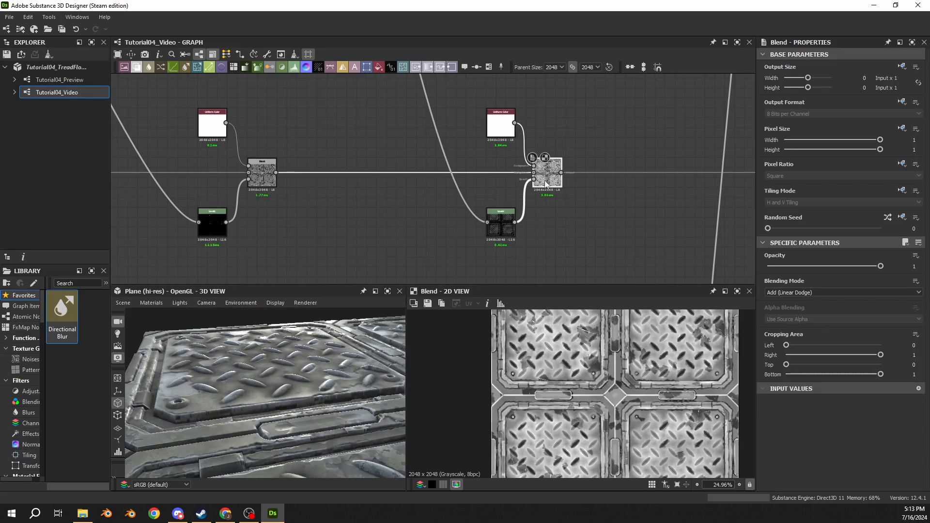
pyautogui.hotkey('shift', 'd')
pyautogui.moveTo(141, 381); pyautogui.dragTo(189, 362)
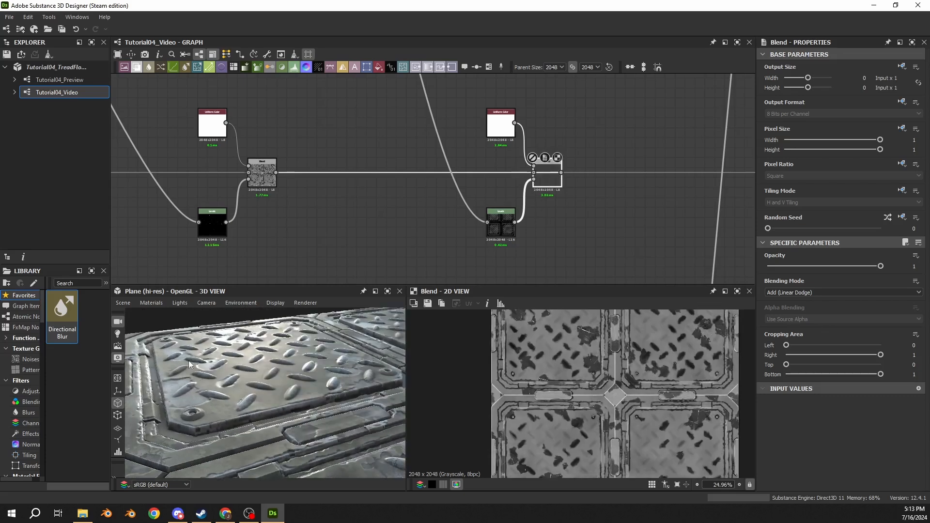
pyautogui.hotkey('shift', 'd')
pyautogui.moveTo(268, 323); pyautogui.dragTo(277, 418)
pyautogui.scroll(-4, 316, 372)
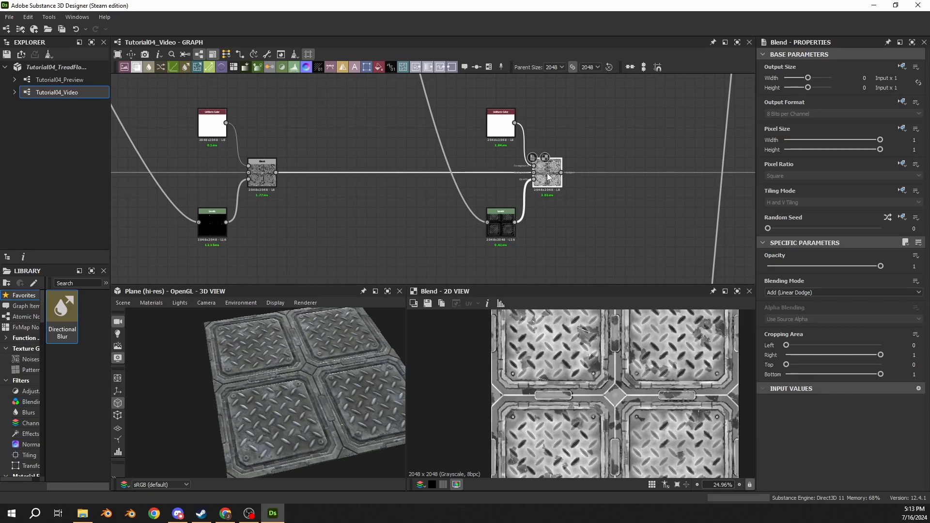
# - Apply Auto Level to the Levels node driving the Add (Linear Dodge) Blend and set its Level Out High to 0.45
pyautogui.click(500, 223)
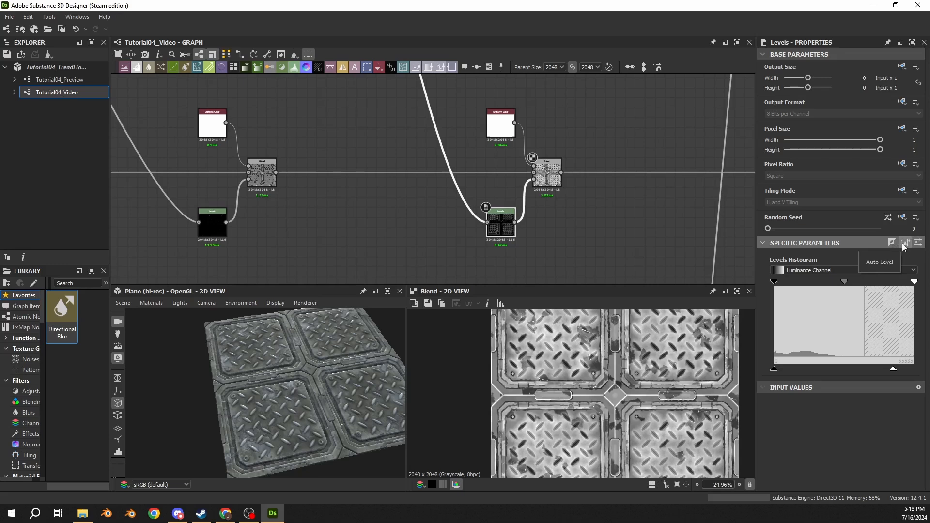
pyautogui.click(902, 243)
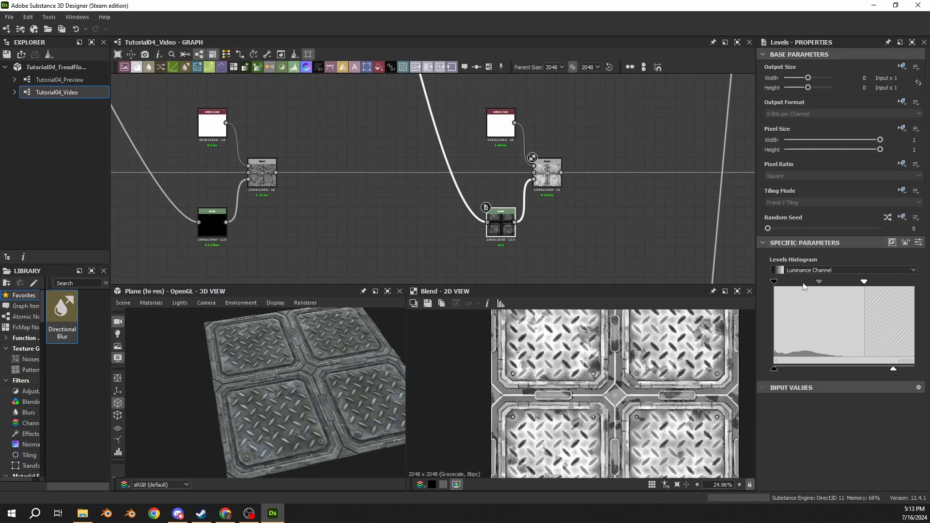
pyautogui.click(918, 242)
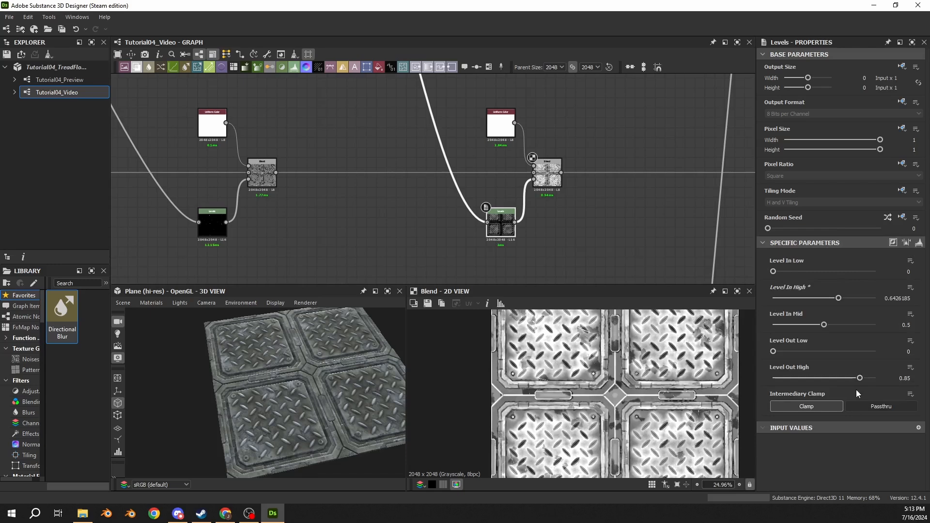
pyautogui.click(904, 378)
pyautogui.write('0.45')
pyautogui.press('Return')
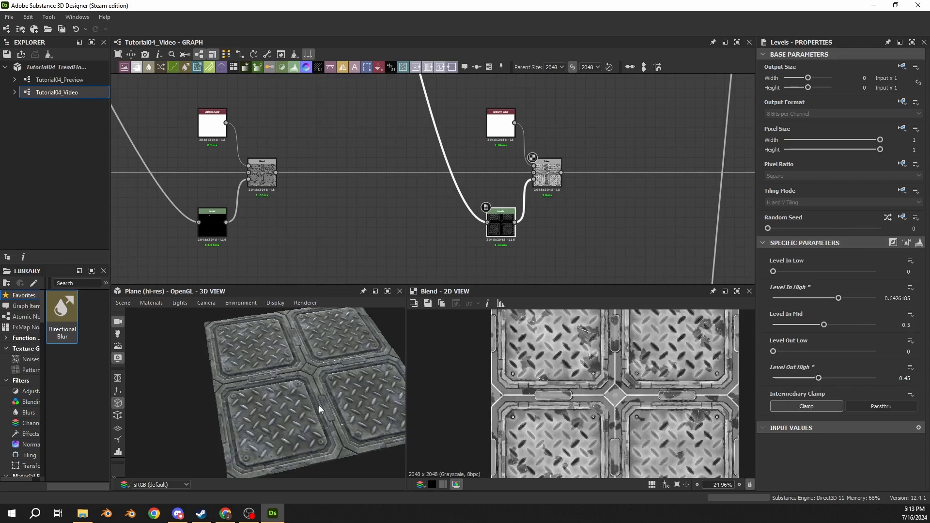
# - Inspect the treads, panel joints and whole floor in 3D, toggling the Add (Linear Dodge) Blend off and on for comparison
pyautogui.moveTo(319, 404); pyautogui.dragTo(299, 362)
pyautogui.scroll(3, 299, 361)
pyautogui.moveTo(299, 362); pyautogui.dragTo(304, 396, button='middle')
pyautogui.moveTo(304, 396); pyautogui.dragTo(290, 393)
pyautogui.scroll(3, 290, 392)
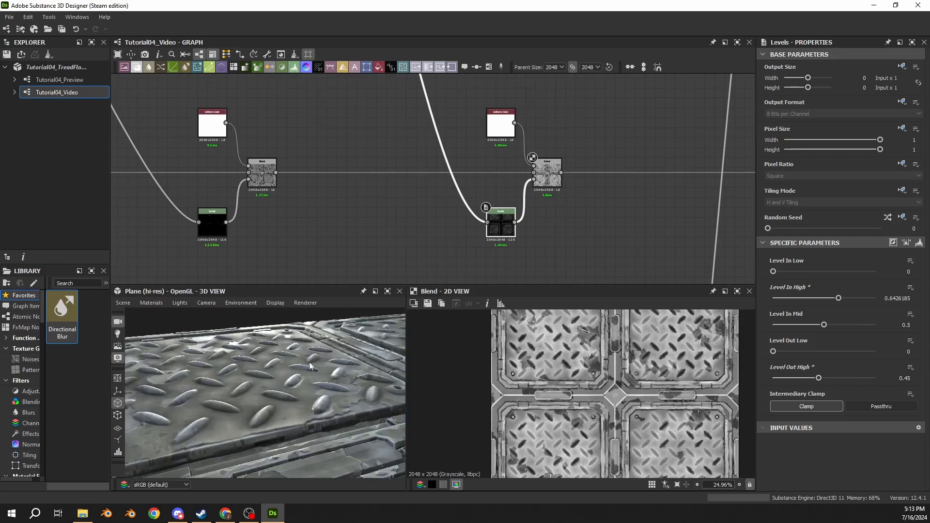
pyautogui.click(550, 183)
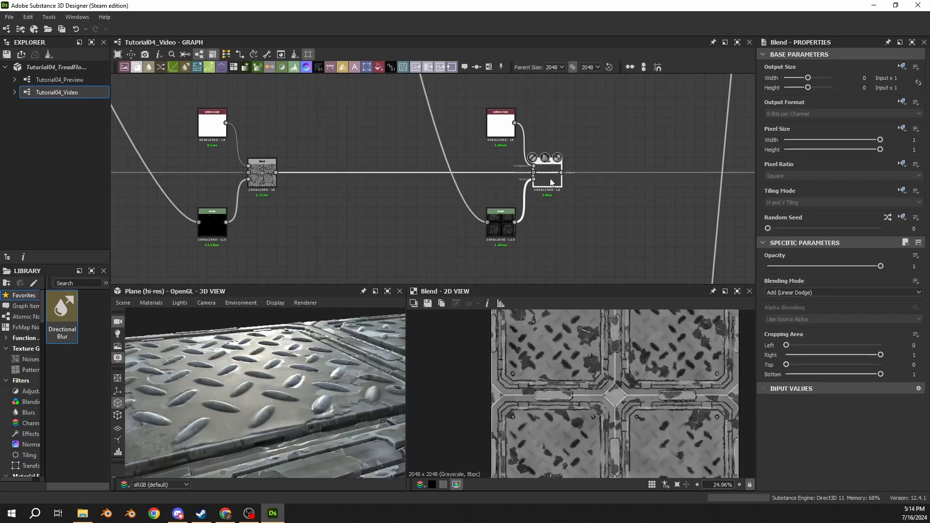
pyautogui.hotkey('shift', 'd')
pyautogui.moveTo(302, 356); pyautogui.dragTo(263, 355)
pyautogui.scroll(-3, 295, 362)
pyautogui.scroll(3, 267, 379)
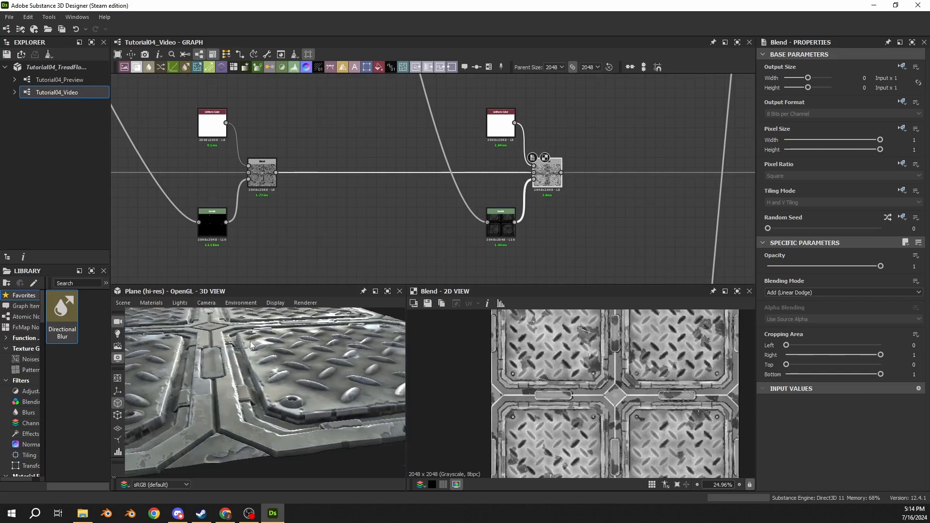
pyautogui.moveTo(398, 372)
pyautogui.mouseDown()
pyautogui.moveTo(290, 378)
pyautogui.moveTo(331, 345)
pyautogui.moveTo(297, 424)
pyautogui.moveTo(389, 372)
pyautogui.mouseUp()
pyautogui.scroll(-3, 287, 400)
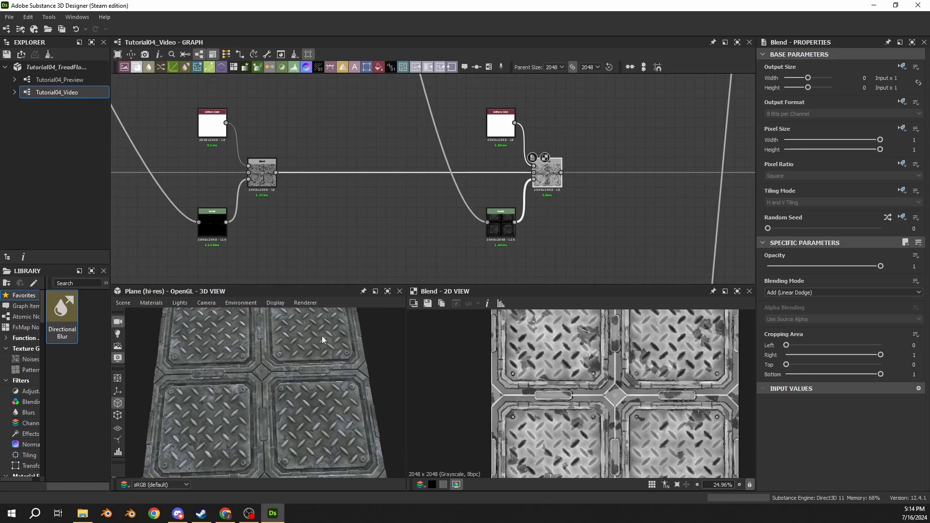
pyautogui.moveTo(324, 340); pyautogui.dragTo(235, 356)
# - Insert a new Blend node on the connection following the last Add (Linear Dodge) Blend in the grayscale chain
pyautogui.scroll(-4, 550, 245)
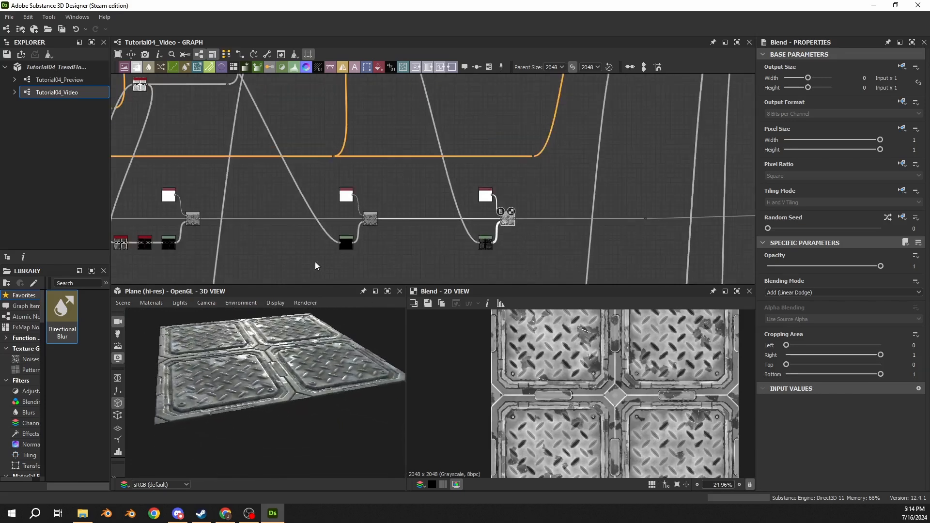
pyautogui.hscroll(5, 436, 170)
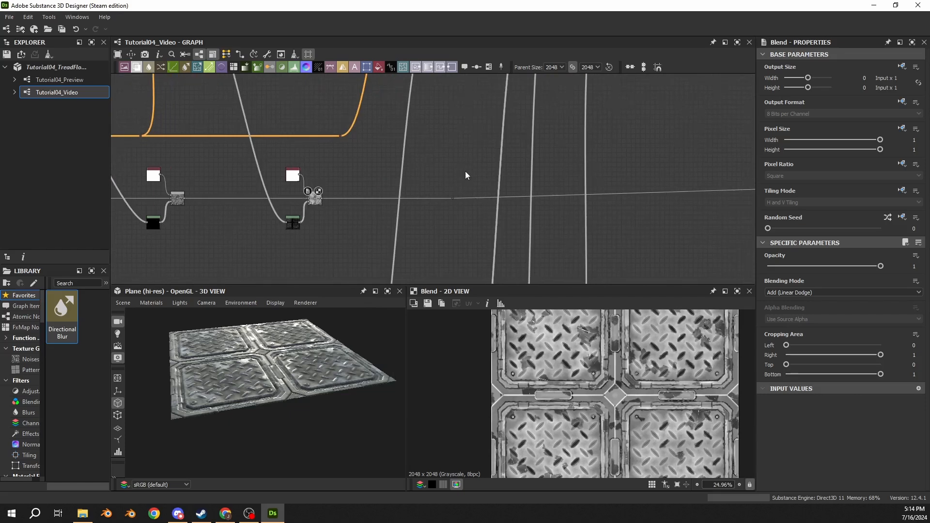
pyautogui.hscroll(4, 458, 188)
pyautogui.scroll(-2, 557, 200)
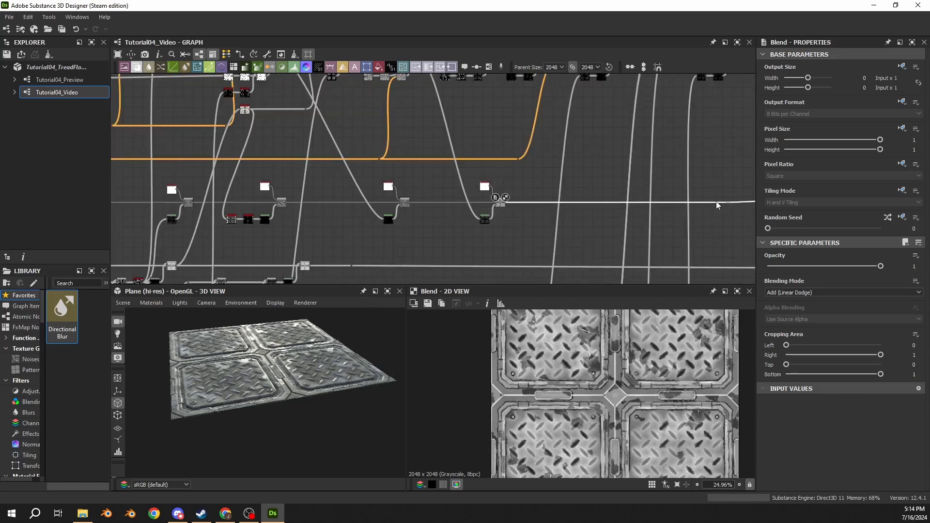
pyautogui.scroll(3, 557, 190)
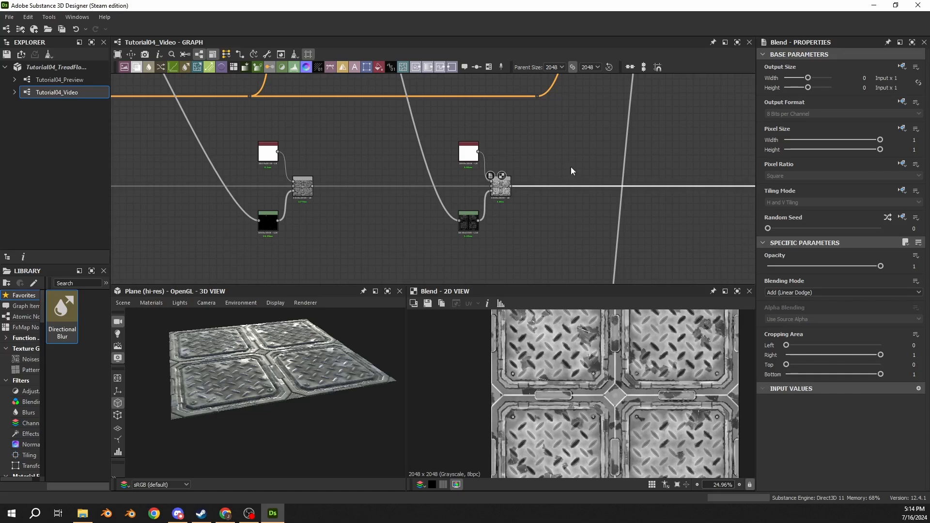
pyautogui.press('space')
pyautogui.write('blend')
pyautogui.press('Return')
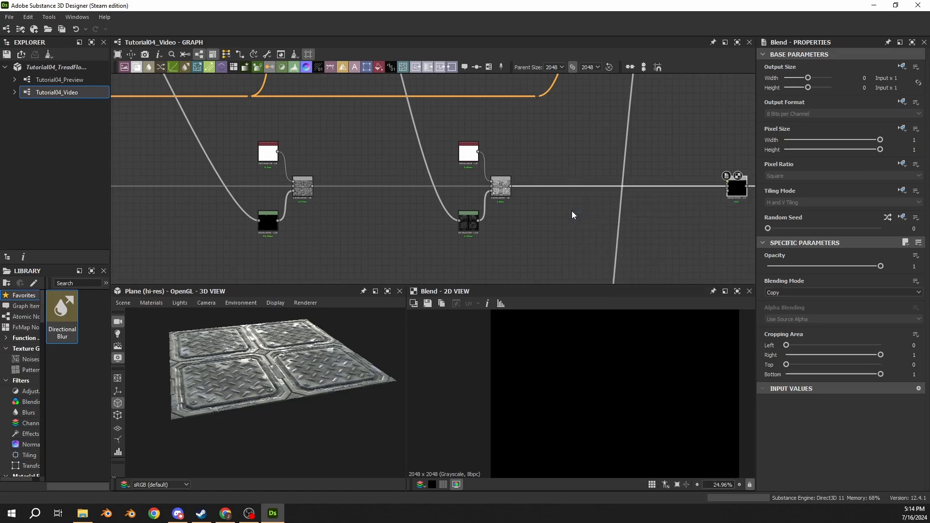
# - Add a Levels node beside the newly inserted Blend node
pyautogui.moveTo(556, 194); pyautogui.dragTo(483, 223, button='middle')
pyautogui.scroll(1, 484, 223)
pyautogui.press('space')
pyautogui.write('levels')
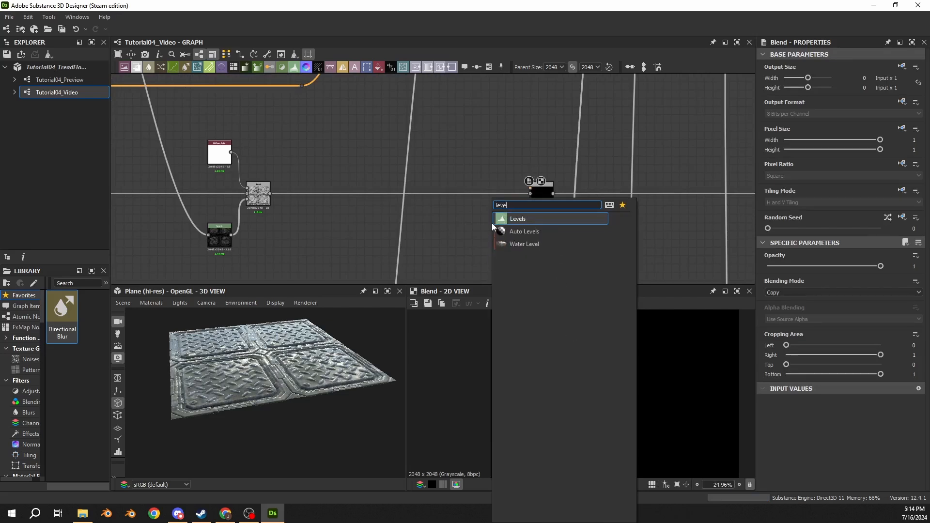
pyautogui.press('Return')
# - Duplicate the previous white Uniform Color node and connect the copy to the new Blend's Foreground input
pyautogui.click(219, 152)
pyautogui.hotkey('ctrl', 'c')
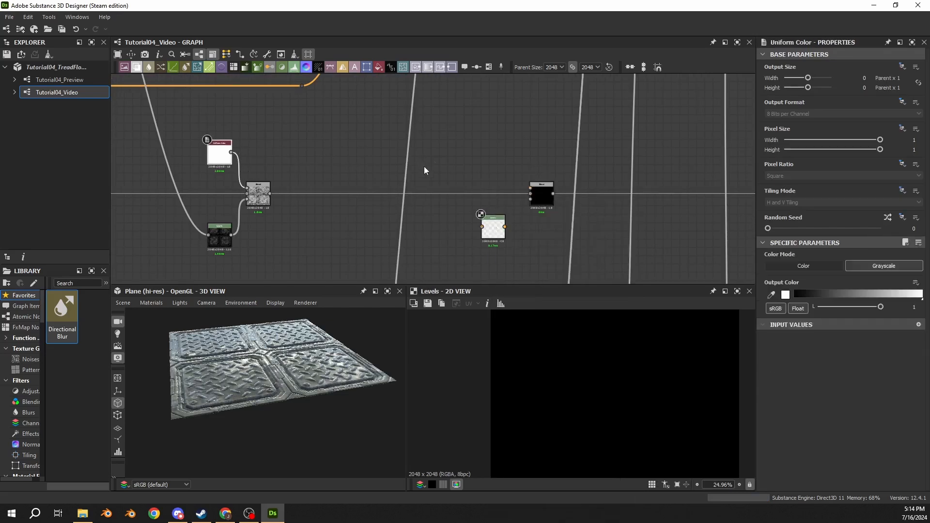
pyautogui.hotkey('ctrl', 'v')
pyautogui.scroll(3, 487, 155)
pyautogui.moveTo(489, 150); pyautogui.dragTo(563, 212)
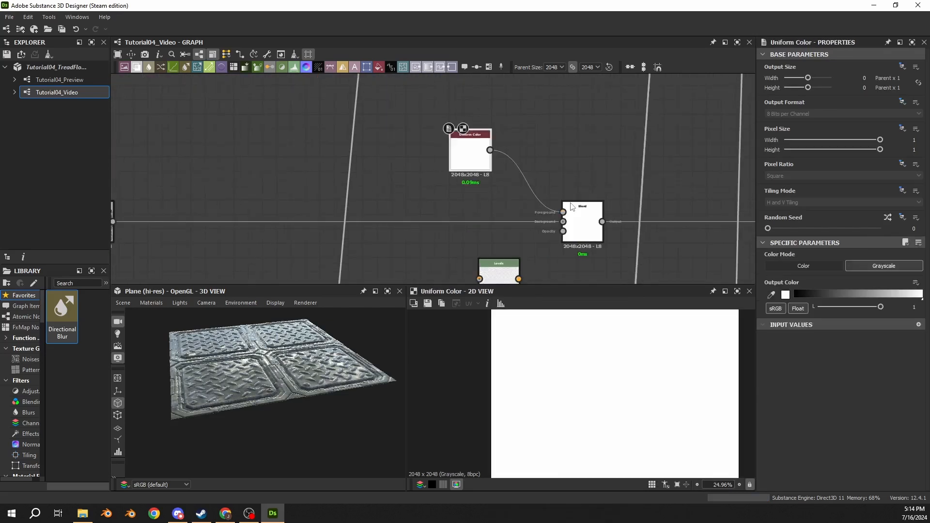
# - Align the copied Uniform Color node above the new Levels node and preview the new Blend in 2D
pyautogui.moveTo(563, 213); pyautogui.dragTo(556, 166, button='middle')
pyautogui.moveTo(507, 248); pyautogui.dragTo(515, 248)
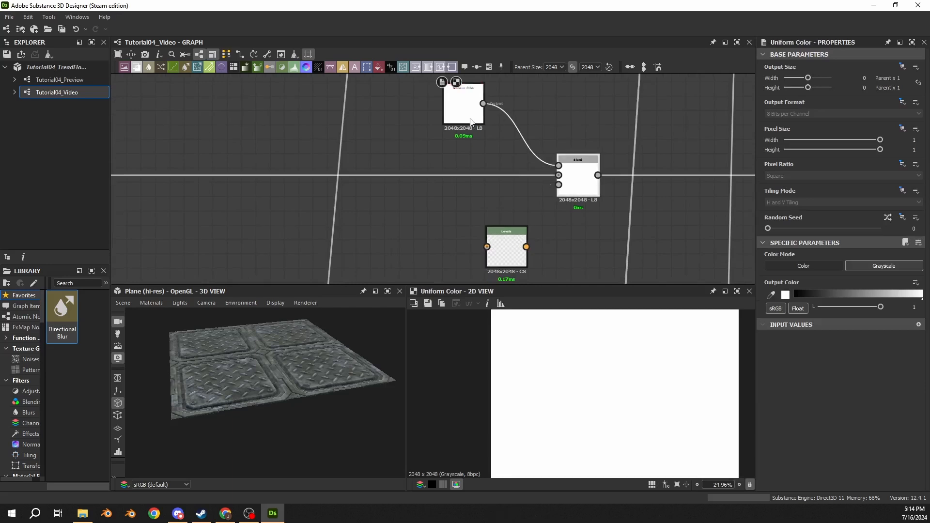
pyautogui.moveTo(463, 111); pyautogui.dragTo(506, 112)
pyautogui.moveTo(574, 182); pyautogui.dragTo(576, 182)
pyautogui.doubleClick(576, 181)
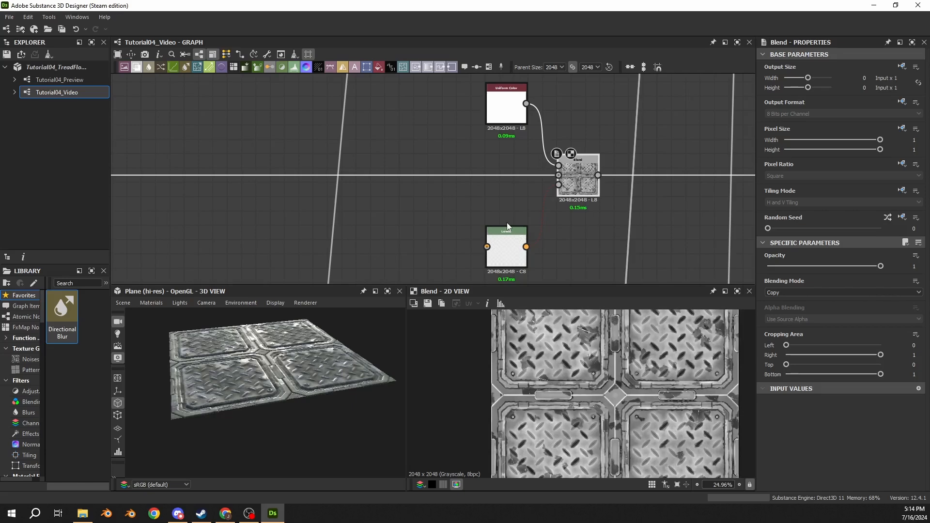
# - Locate the Subtract Blend fed by the Blur HQ Grayscale and Levels nodes, and examine its mask closely in 2D
pyautogui.scroll(-10, 380, 167)
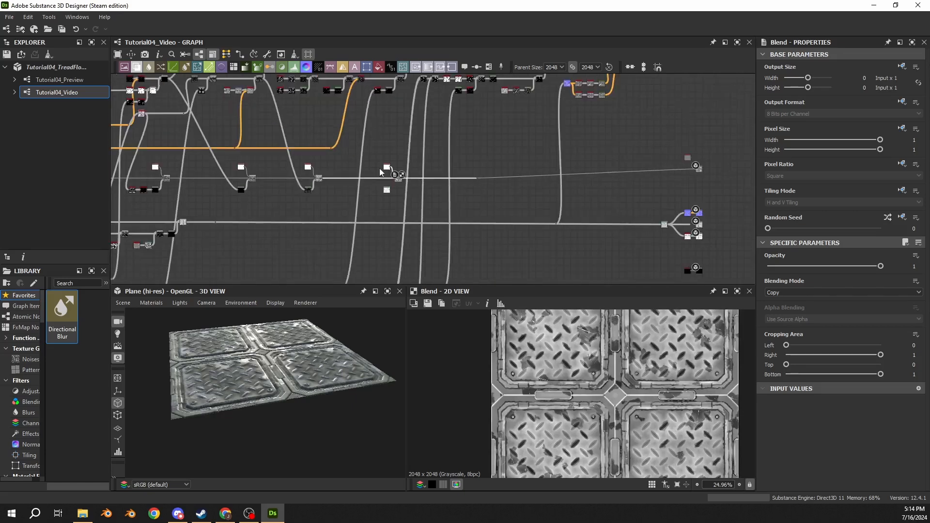
pyautogui.moveTo(379, 168); pyautogui.dragTo(388, 219, button='middle')
pyautogui.scroll(4, 418, 125)
pyautogui.scroll(5, 416, 125)
pyautogui.doubleClick(364, 146)
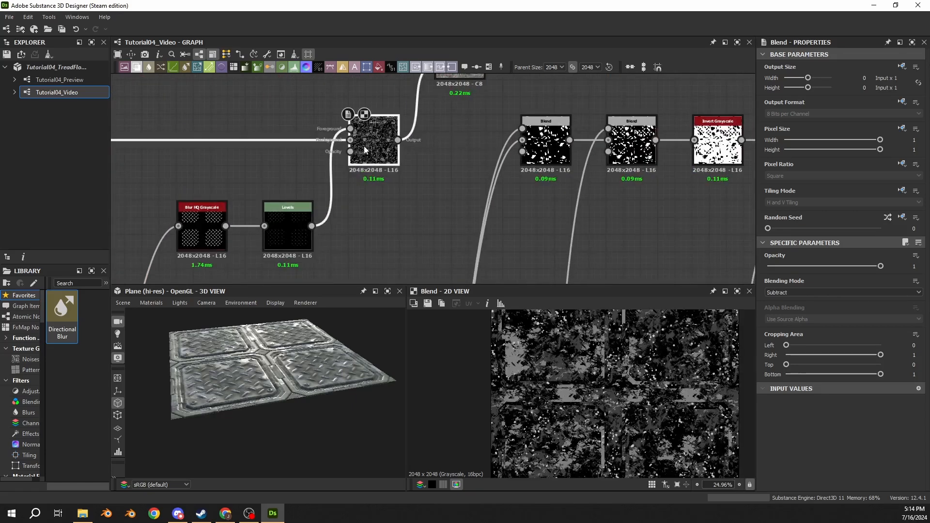
pyautogui.scroll(3, 567, 409)
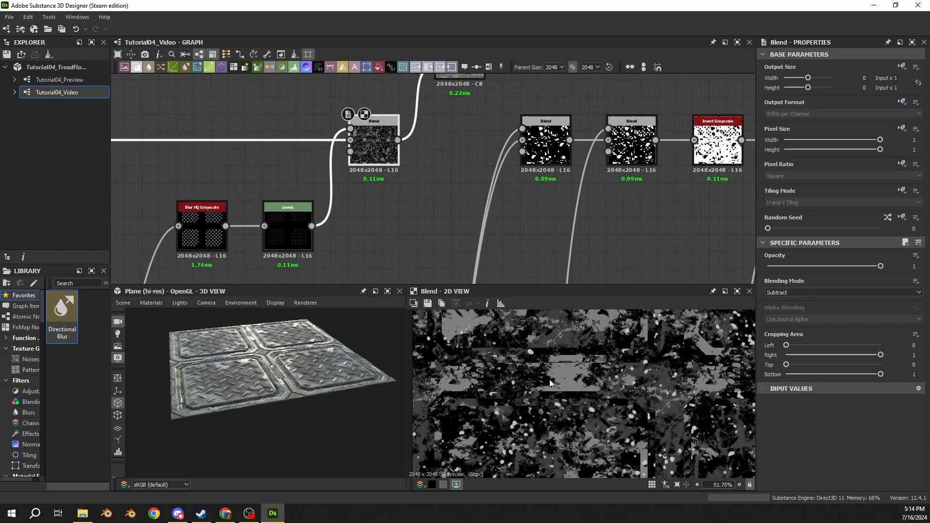
pyautogui.moveTo(567, 410); pyautogui.dragTo(556, 427, button='middle')
pyautogui.scroll(2, 550, 423)
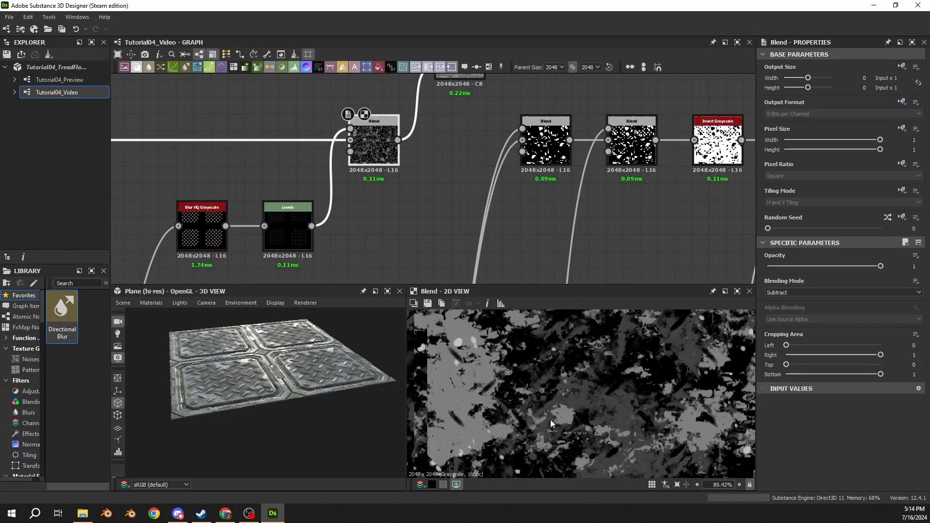
pyautogui.moveTo(454, 377); pyautogui.dragTo(480, 420, button='middle')
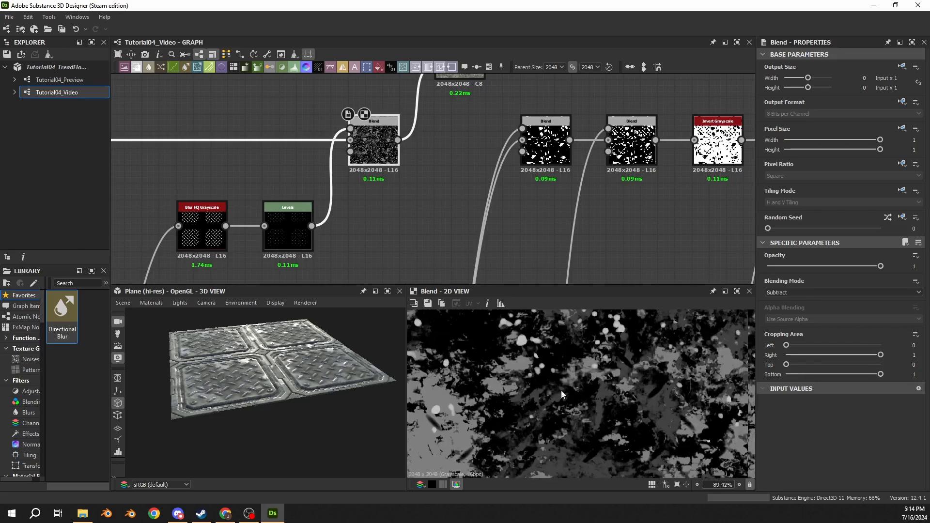
# - Connect the Subtract Blend's output to the new Levels node, and the Levels output to the new Blend's Opacity input
pyautogui.scroll(-5, 383, 167)
pyautogui.moveTo(372, 208); pyautogui.dragTo(373, 92, button='middle')
pyautogui.scroll(-8, 401, 116)
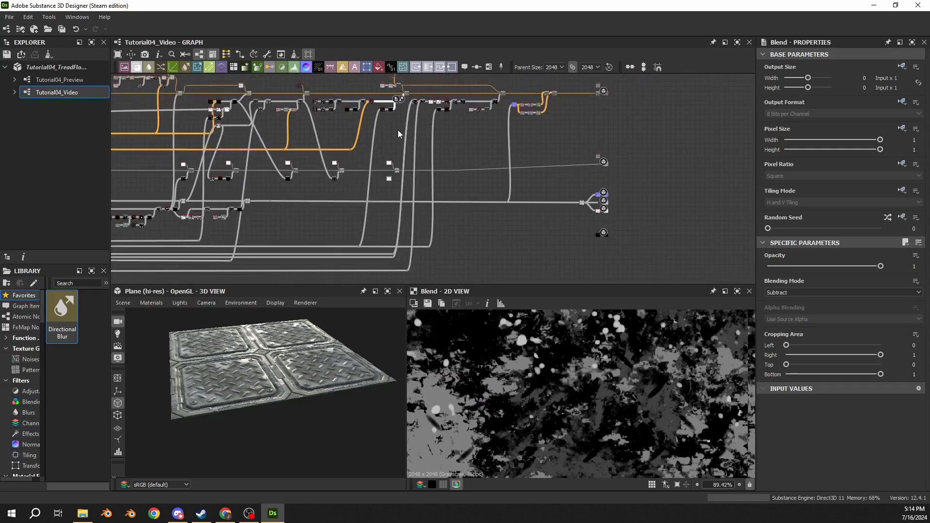
pyautogui.scroll(3, 399, 113)
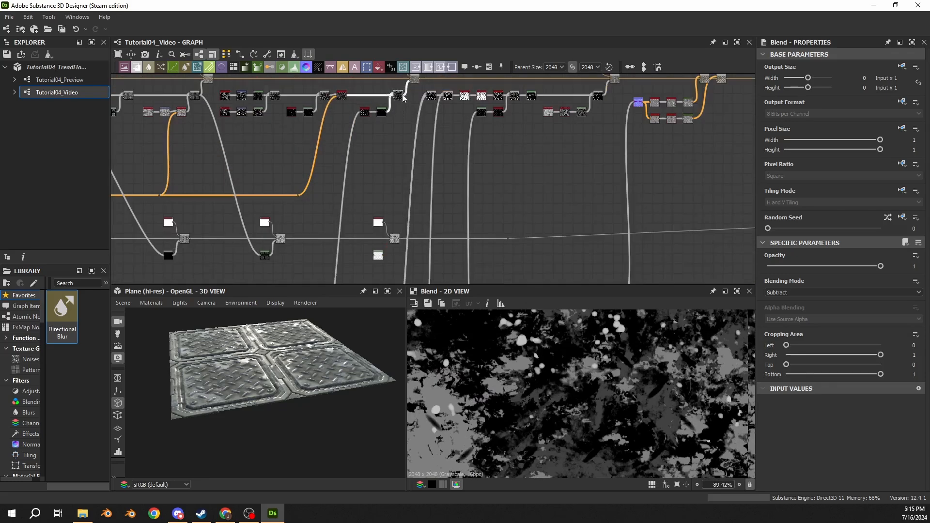
pyautogui.moveTo(403, 97); pyautogui.dragTo(372, 255)
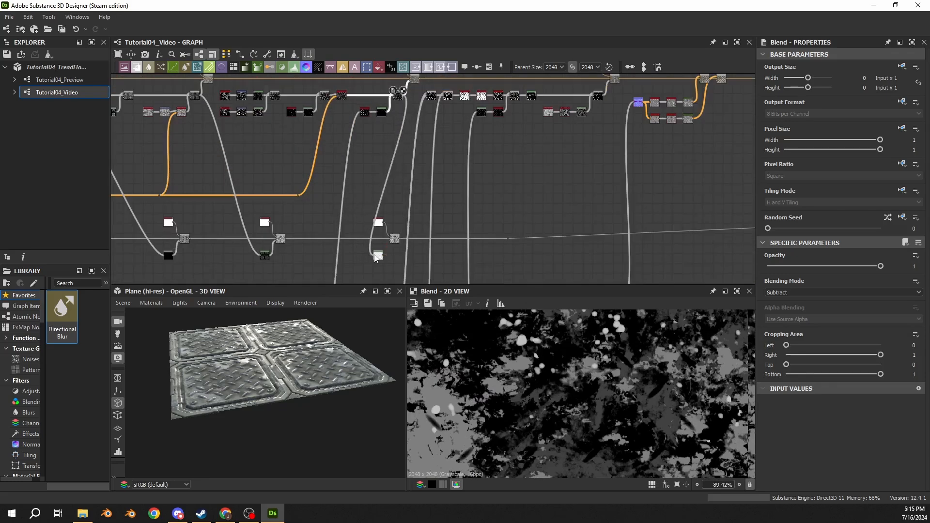
pyautogui.click(397, 241)
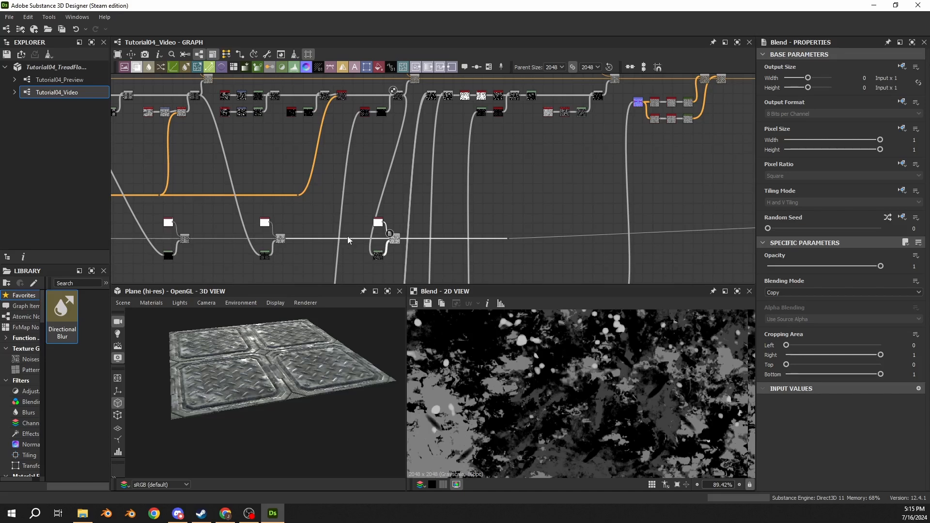
# - Set the new Levels node's Level Out High to 0.75
pyautogui.scroll(6, 391, 231)
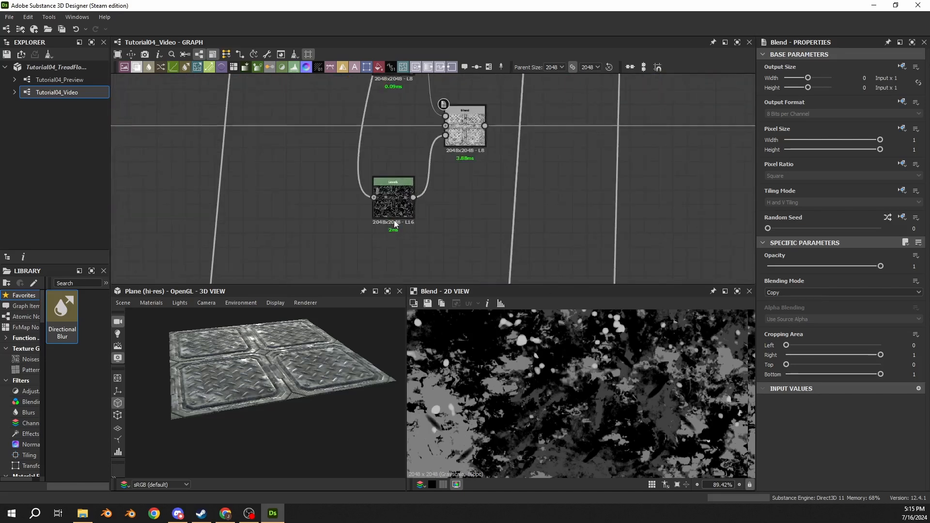
pyautogui.click(393, 199)
pyautogui.click(918, 242)
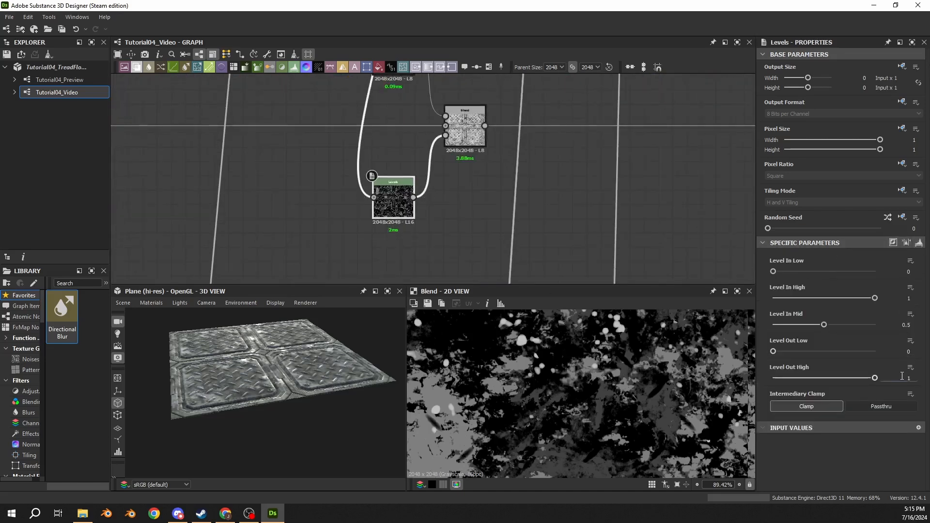
pyautogui.press('Return')
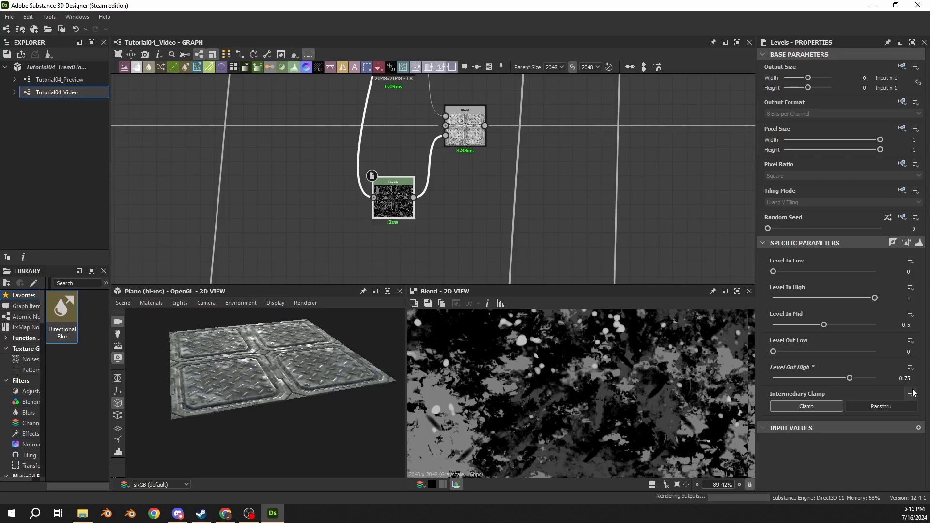
# - Preview the new Copy-mode Blend in 2D and examine the combined map across all four panels
pyautogui.click(462, 144)
pyautogui.scroll(-5, 619, 417)
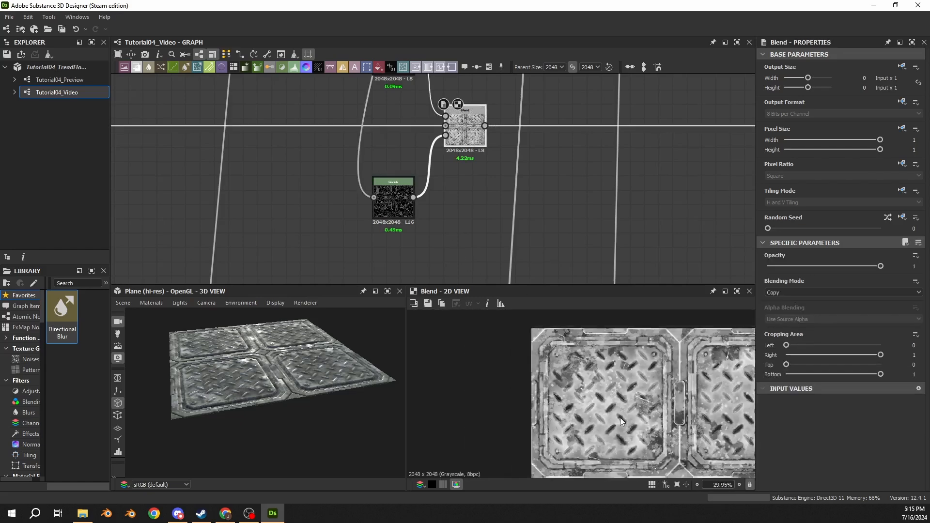
pyautogui.scroll(-3, 565, 391)
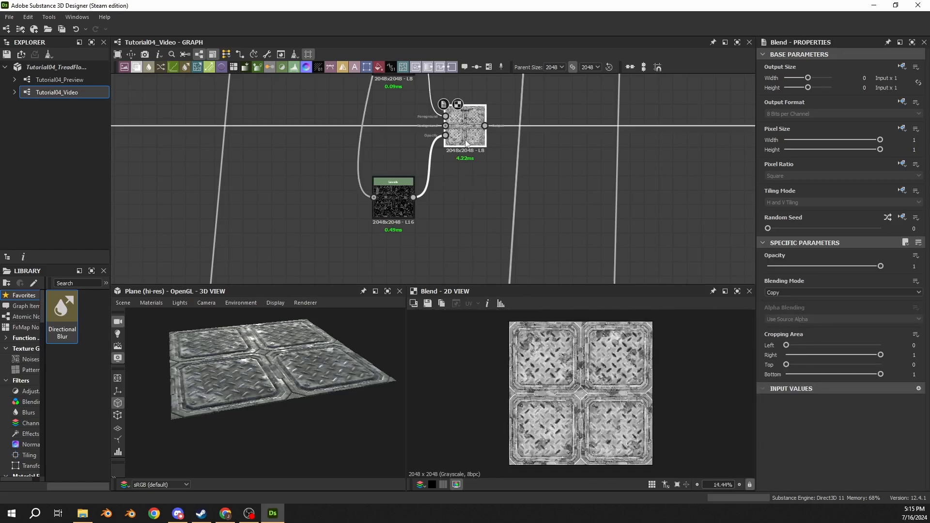
# - Compare the new Copy-mode Blend disabled and enabled, examining the wear spots closely in 2D and on the 3D plane
pyautogui.scroll(6, 581, 392)
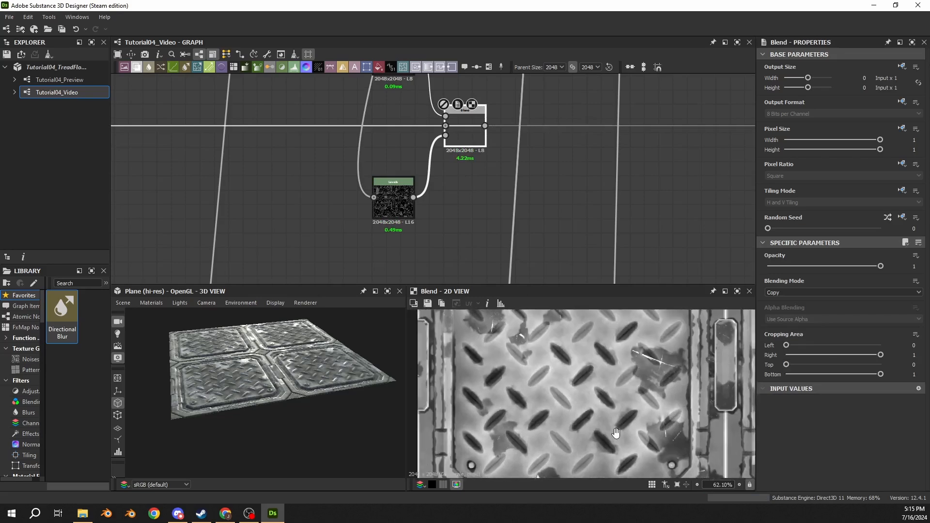
pyautogui.scroll(3, 243, 365)
pyautogui.moveTo(241, 363); pyautogui.dragTo(240, 371)
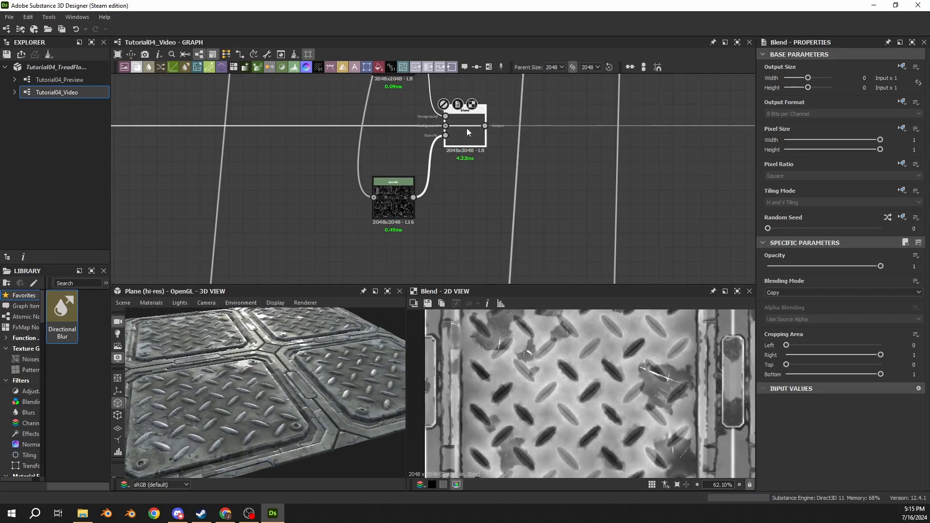
pyautogui.scroll(3, 291, 347)
pyautogui.moveTo(290, 347)
pyautogui.mouseDown()
pyautogui.moveTo(296, 374)
pyautogui.moveTo(295, 359)
pyautogui.mouseUp()
pyautogui.scroll(4, 295, 359)
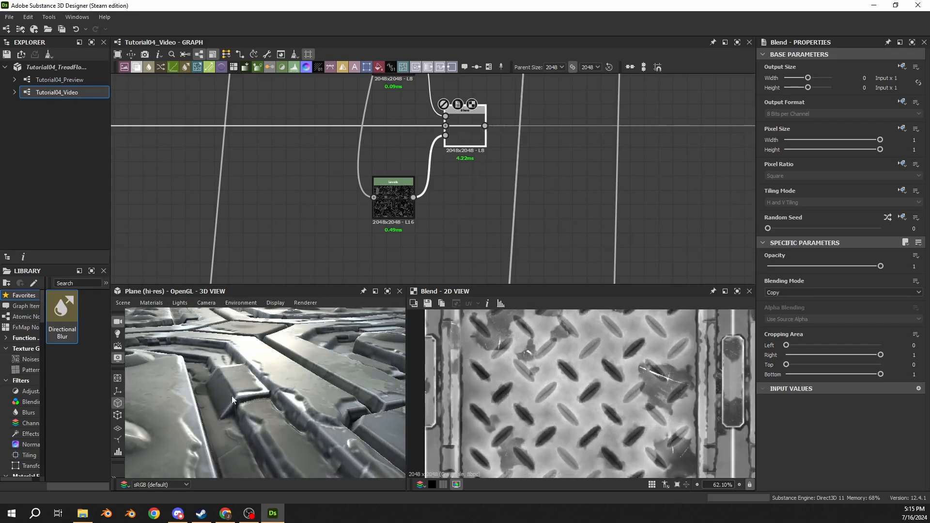
pyautogui.hotkey('shift', 'd')
pyautogui.hotkey('shift', 'd')
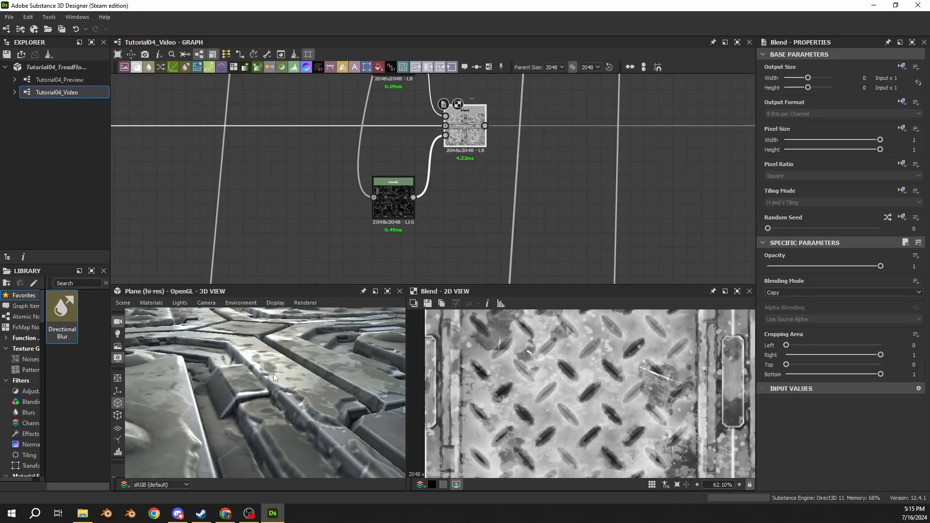
pyautogui.moveTo(273, 373); pyautogui.dragTo(255, 357)
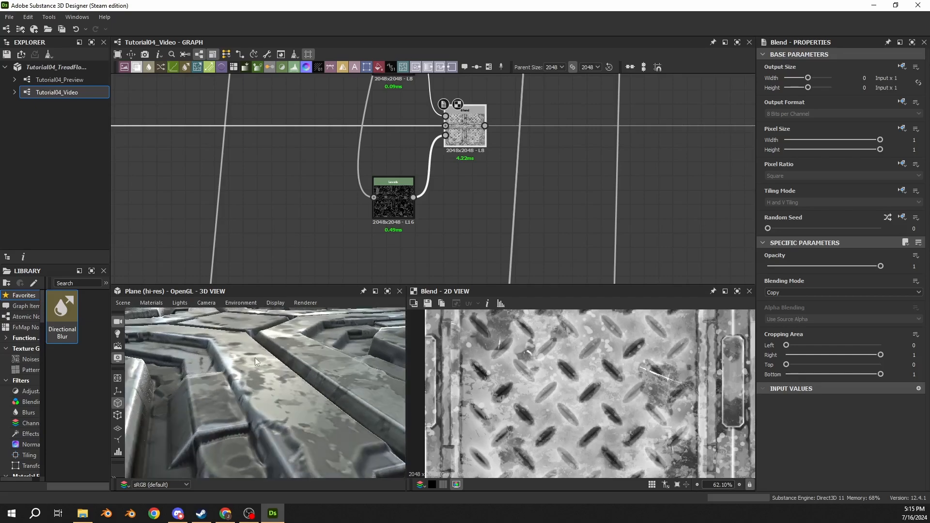
# - Preview the Levels node that drives the Blend's opacity and examine its spotted mask in 2D, close up and whole
pyautogui.click(393, 199)
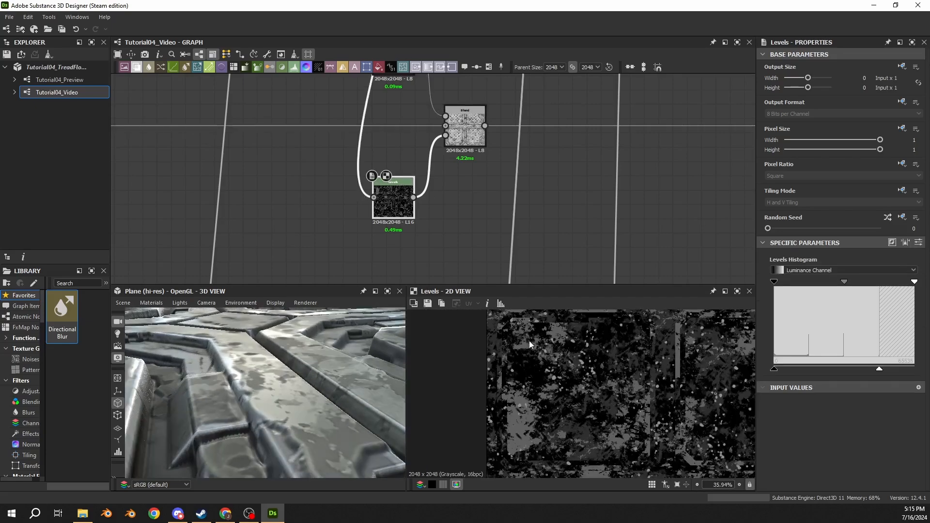
pyautogui.scroll(8, 528, 341)
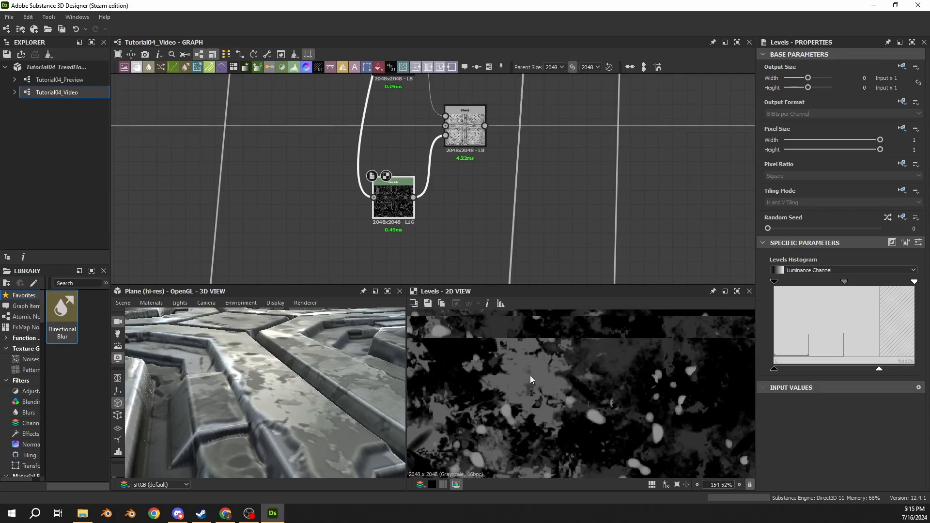
pyautogui.moveTo(579, 389); pyautogui.dragTo(567, 390, button='middle')
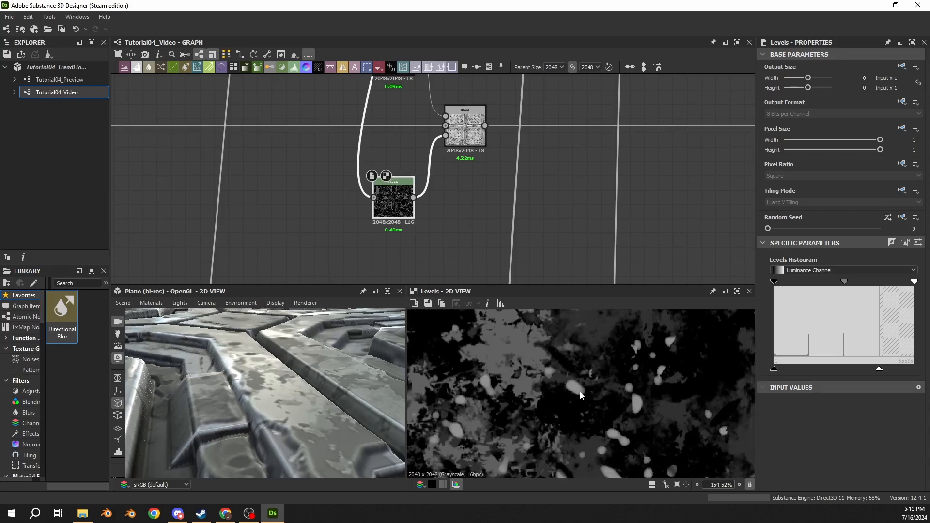
pyautogui.scroll(-8, 577, 396)
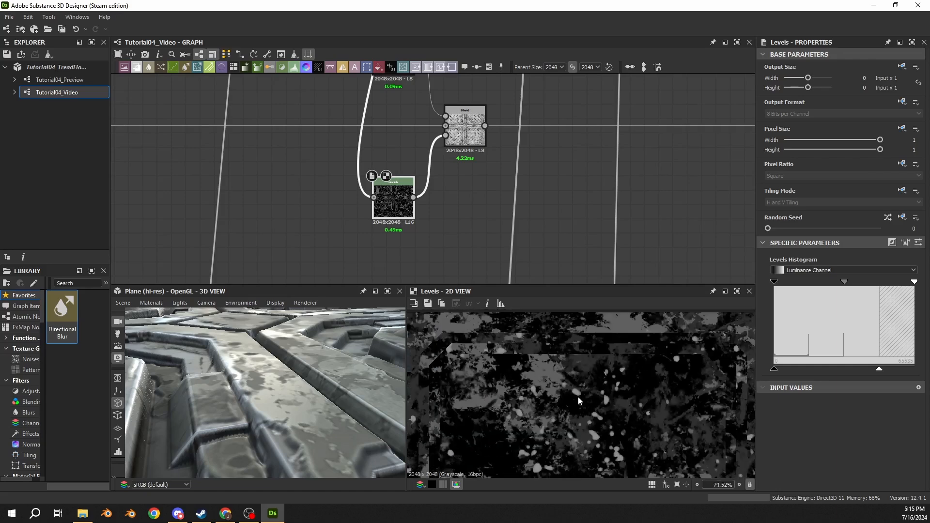
pyautogui.moveTo(577, 396); pyautogui.dragTo(524, 347, button='middle')
pyautogui.scroll(-3, 525, 347)
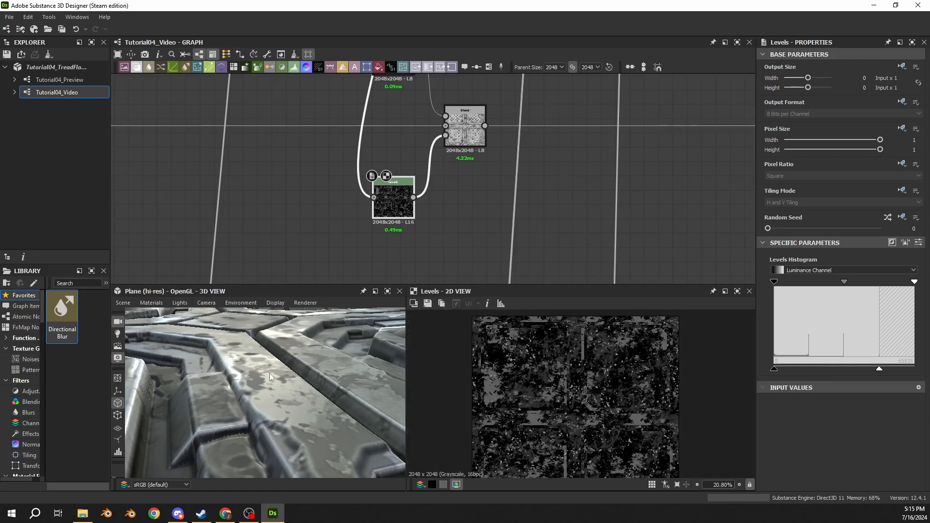
# - Preview the Blend again, disable and re-enable it, and compare the wear on the raised metal bars in 3D
pyautogui.moveTo(269, 373); pyautogui.dragTo(287, 377, button='middle')
pyautogui.doubleClick(461, 131)
pyautogui.press('x')
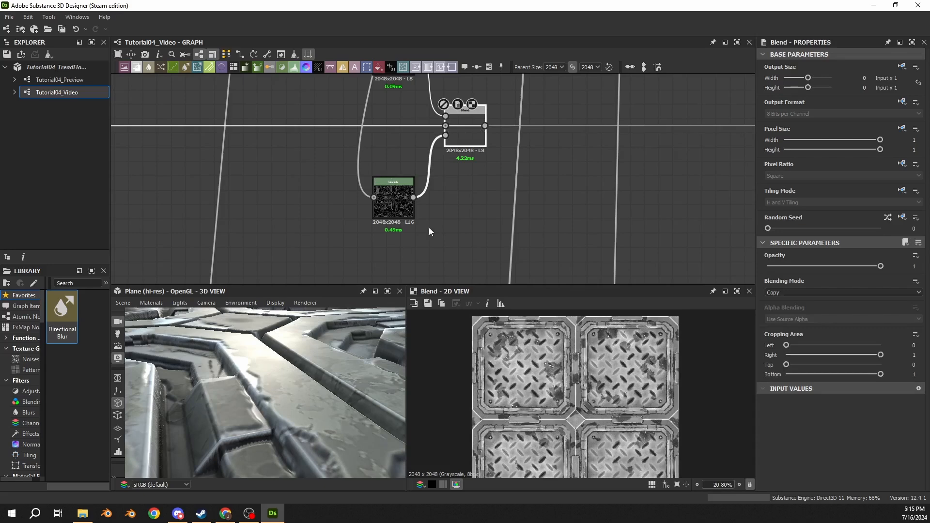
pyautogui.hotkey('shift', 'd')
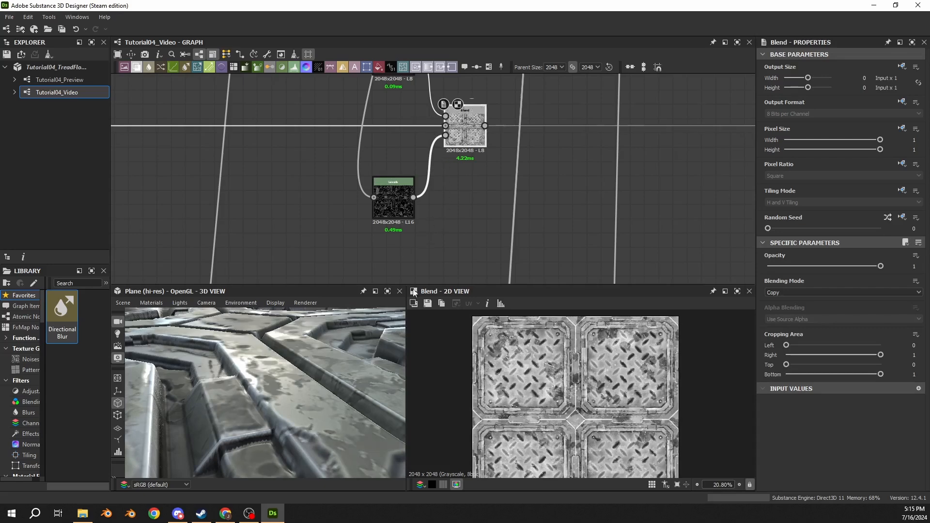
pyautogui.scroll(3, 255, 383)
pyautogui.moveTo(255, 382); pyautogui.dragTo(236, 351)
pyautogui.moveTo(282, 374); pyautogui.dragTo(329, 339)
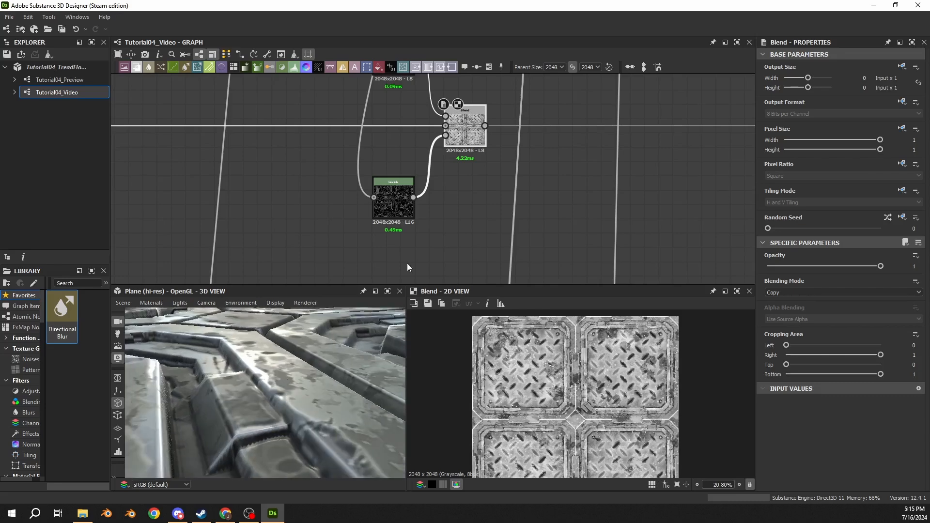
# - Examine the blended map's panel edges closely in 2D and the floor's surface wear from several angles in 3D
pyautogui.scroll(8, 613, 417)
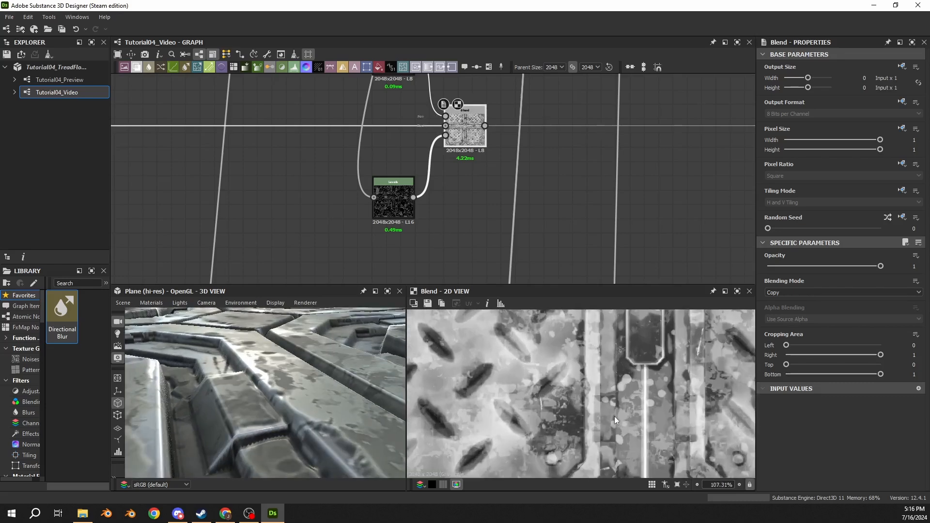
pyautogui.moveTo(621, 395); pyautogui.dragTo(607, 381, button='middle')
pyautogui.moveTo(215, 373)
pyautogui.mouseDown()
pyautogui.moveTo(198, 380)
pyautogui.moveTo(209, 375)
pyautogui.mouseUp()
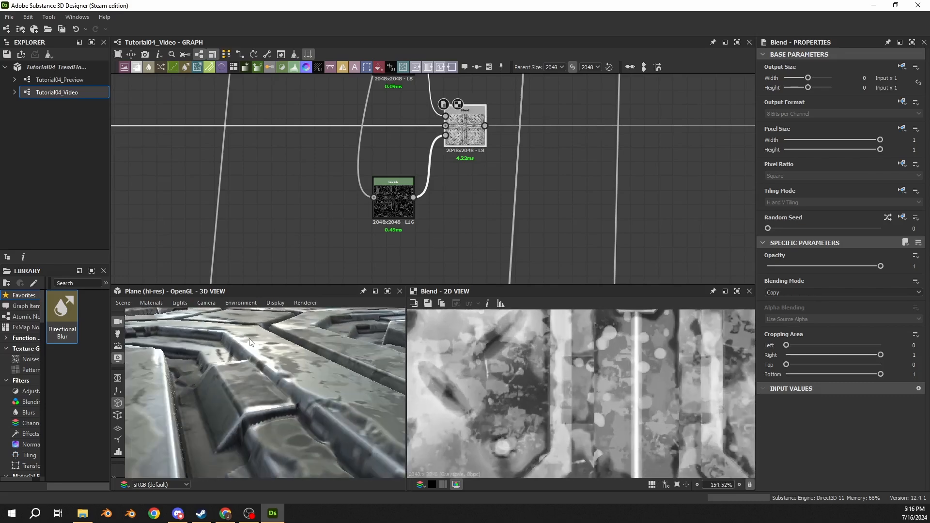
pyautogui.moveTo(250, 335); pyautogui.dragTo(252, 341)
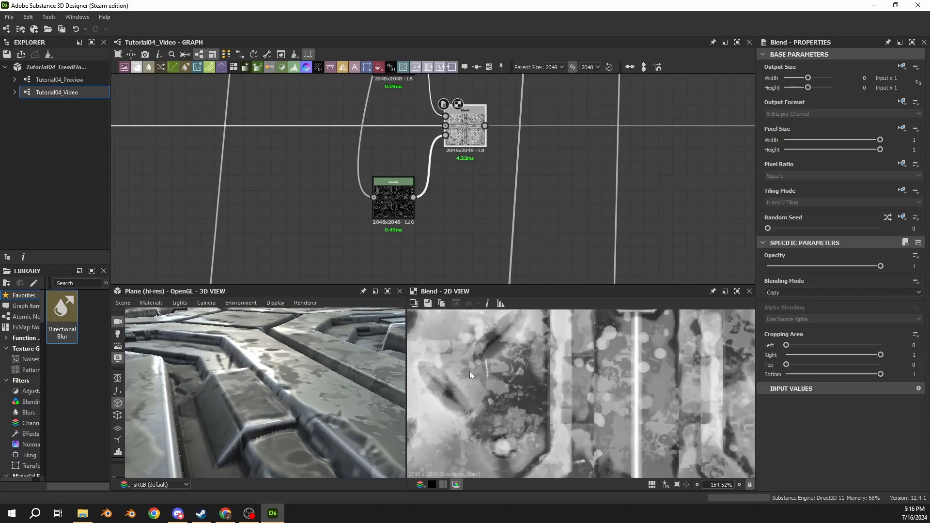
pyautogui.moveTo(291, 341); pyautogui.dragTo(275, 392)
pyautogui.scroll(-5, 277, 394)
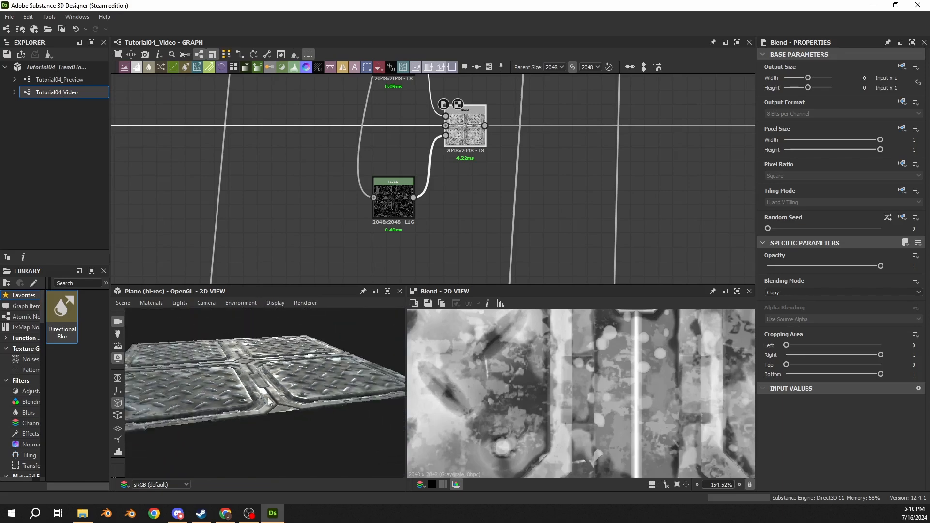
pyautogui.moveTo(265, 393); pyautogui.dragTo(231, 403)
pyautogui.scroll(3, 238, 404)
pyautogui.scroll(-2, 525, 180)
# - Insert a new Blend node on the link leaving the spotted wear Blend
pyautogui.moveTo(525, 180); pyautogui.dragTo(502, 219, button='middle')
pyautogui.click(409, 238)
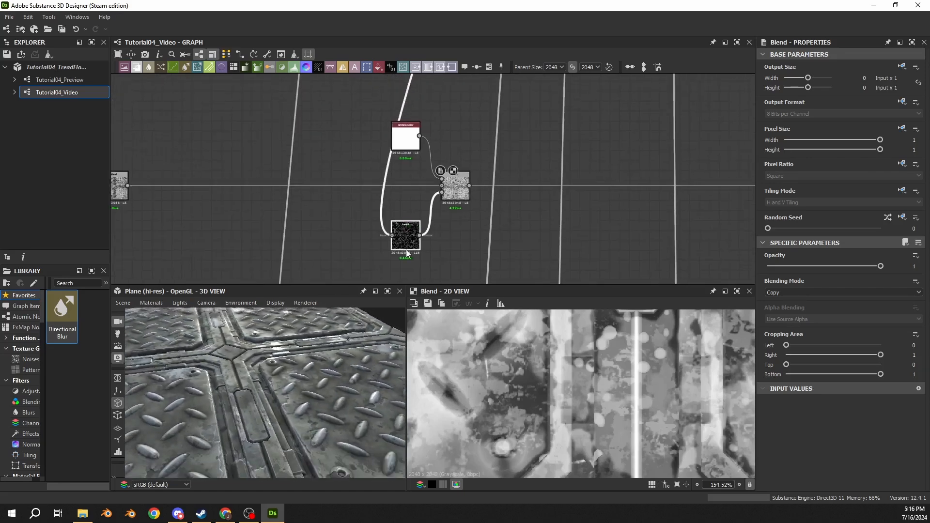
pyautogui.click(457, 192)
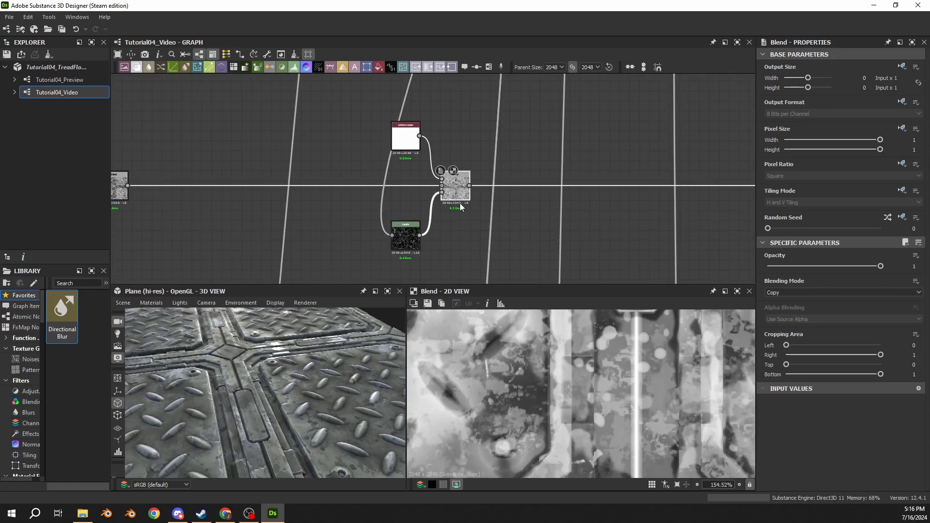
pyautogui.scroll(-2, 570, 175)
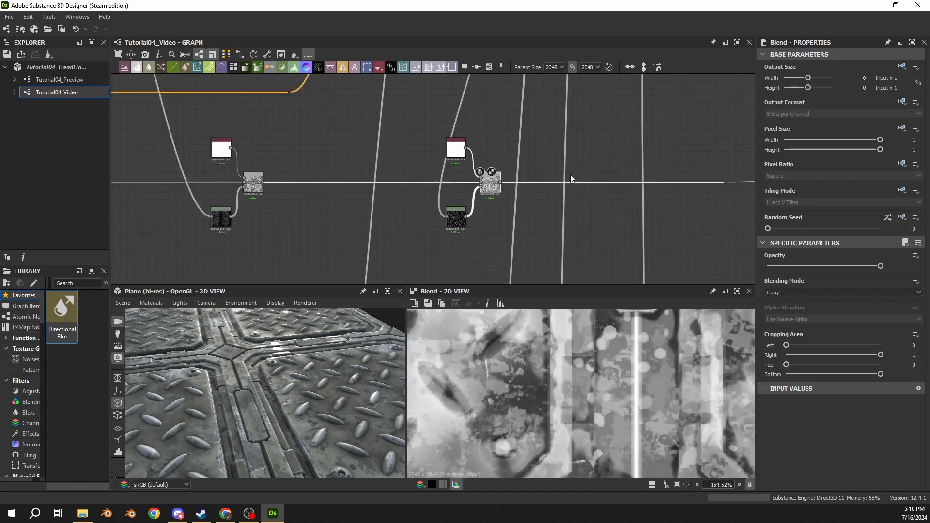
pyautogui.moveTo(570, 175); pyautogui.dragTo(452, 171, button='middle')
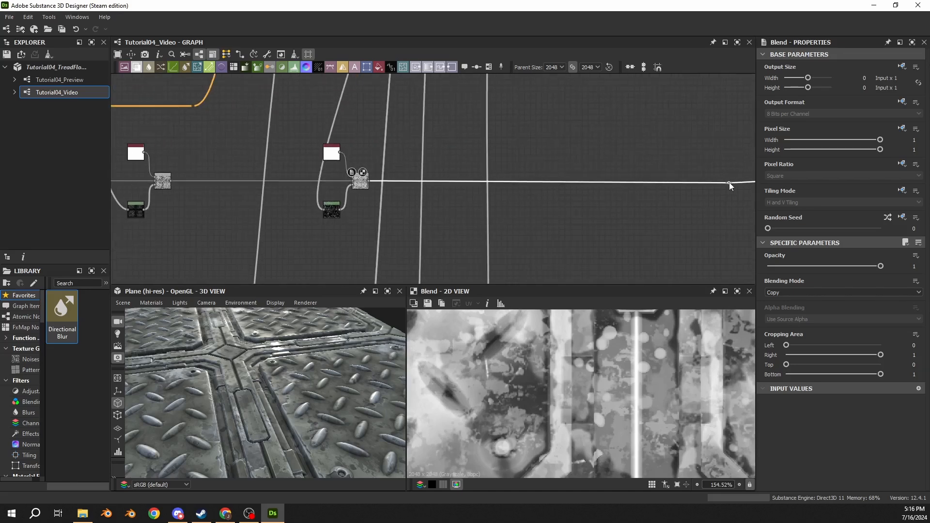
pyautogui.scroll(-4, 686, 197)
pyautogui.moveTo(685, 198); pyautogui.dragTo(492, 198, button='middle')
pyautogui.scroll(4, 543, 196)
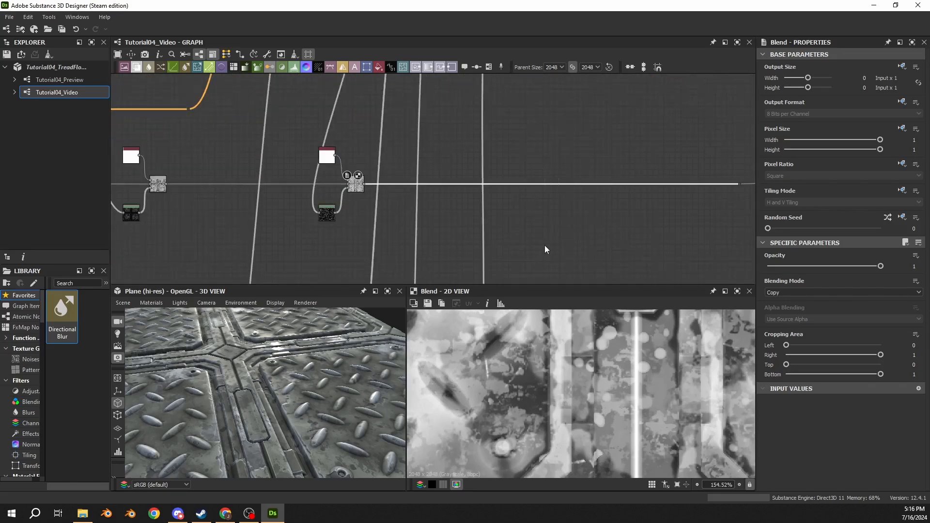
pyautogui.press('space')
pyautogui.write('blend')
pyautogui.press('Return')
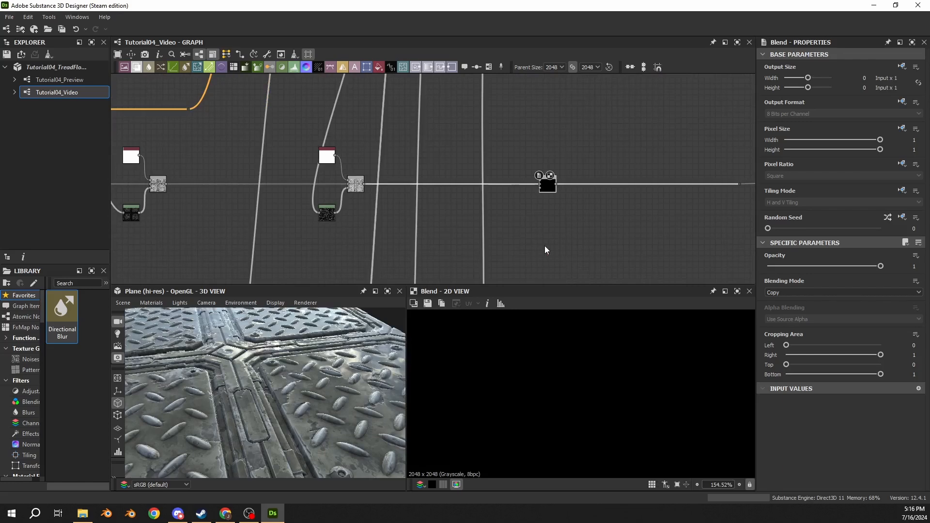
# - Duplicate the last Blend's white Uniform Color and Levels nodes, and arrange the copies beside the new Blend
pyautogui.click(327, 213)
pyautogui.keyDown('ctrl'); pyautogui.click(327, 156); pyautogui.keyUp('ctrl')
pyautogui.hotkey('ctrl', 'c')
pyautogui.hotkey('ctrl', 'v')
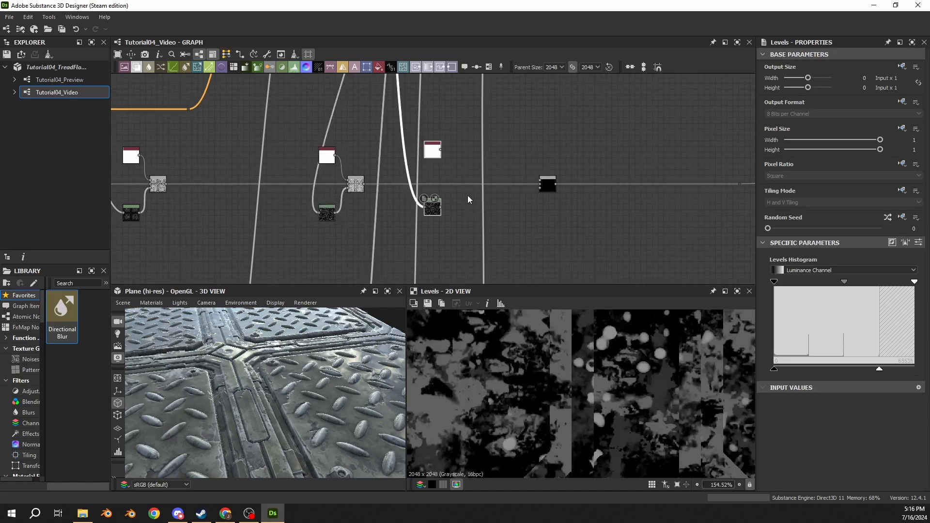
pyautogui.scroll(3, 515, 206)
pyautogui.click(537, 224)
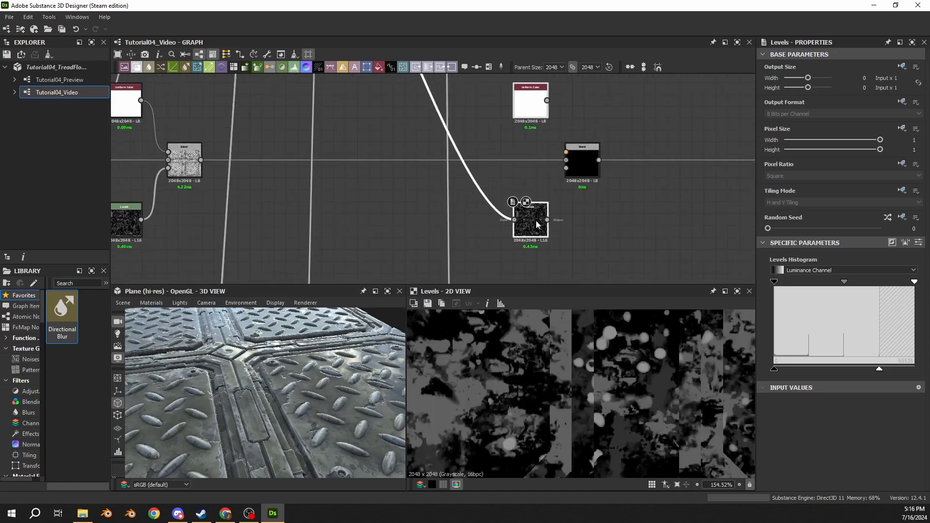
pyautogui.moveTo(580, 171); pyautogui.dragTo(589, 172)
pyautogui.click(592, 127)
# - Connect the copied Levels to the new Blend's Opacity and the Uniform Color to its Foreground, and disconnect the Levels' inherited input
pyautogui.moveTo(548, 220); pyautogui.dragTo(574, 168)
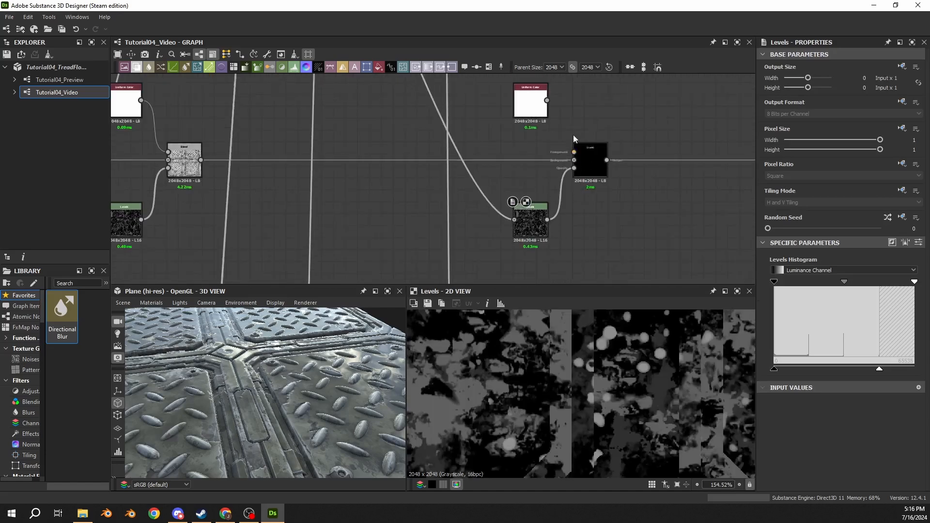
pyautogui.moveTo(546, 101); pyautogui.dragTo(574, 151)
pyautogui.click(527, 213)
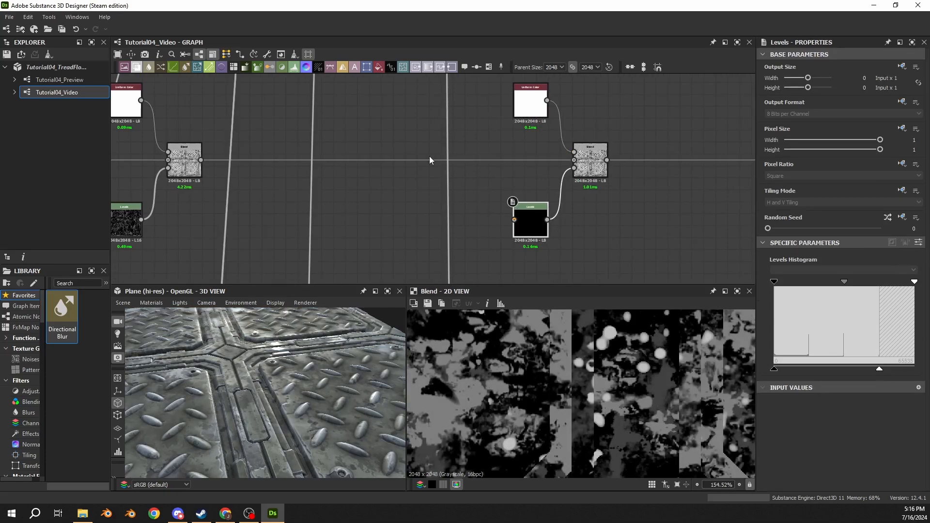
# - Move the new Uniform Color, Levels and Blend nodes together farther away from the previous Blend group
pyautogui.scroll(-2, 429, 157)
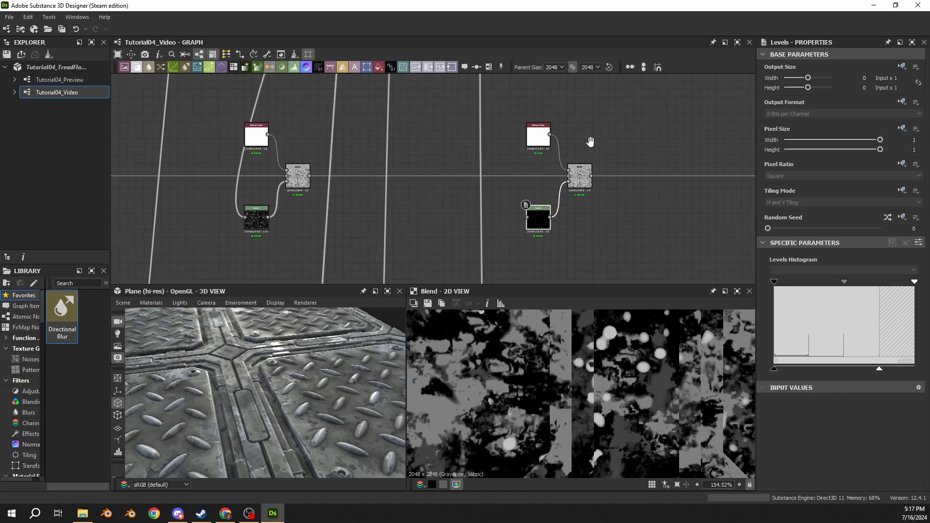
pyautogui.moveTo(592, 140); pyautogui.dragTo(483, 145, button='middle')
pyautogui.moveTo(440, 230); pyautogui.dragTo(619, 234)
pyautogui.click(524, 202)
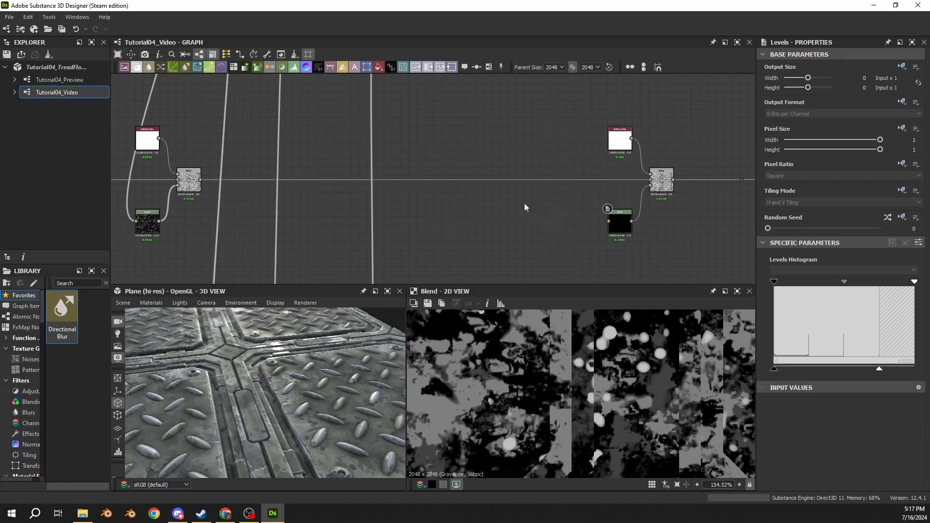
# - Add a Grunge Map 007 node in the open space before the new Levels node, and view its pattern in 2D
pyautogui.scroll(-8, 378, 157)
pyautogui.scroll(6, 479, 196)
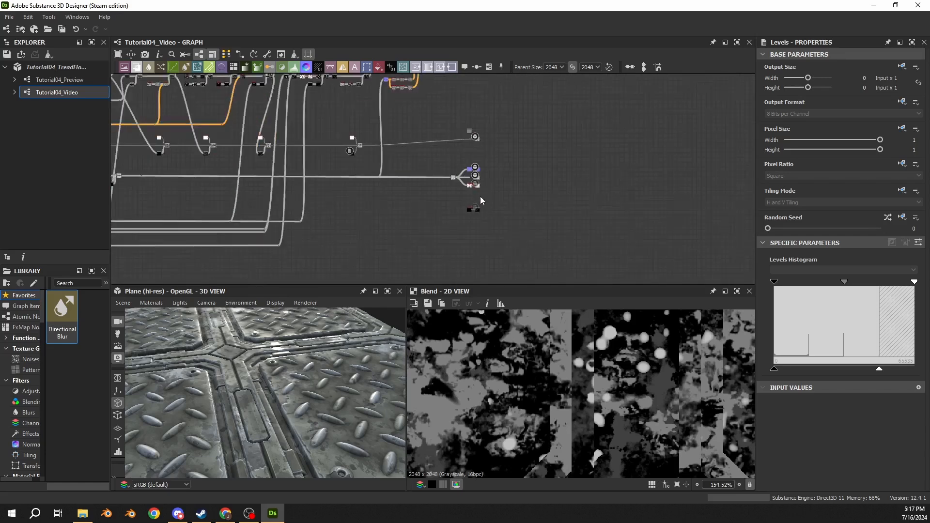
pyautogui.moveTo(332, 139); pyautogui.dragTo(480, 214, button='middle')
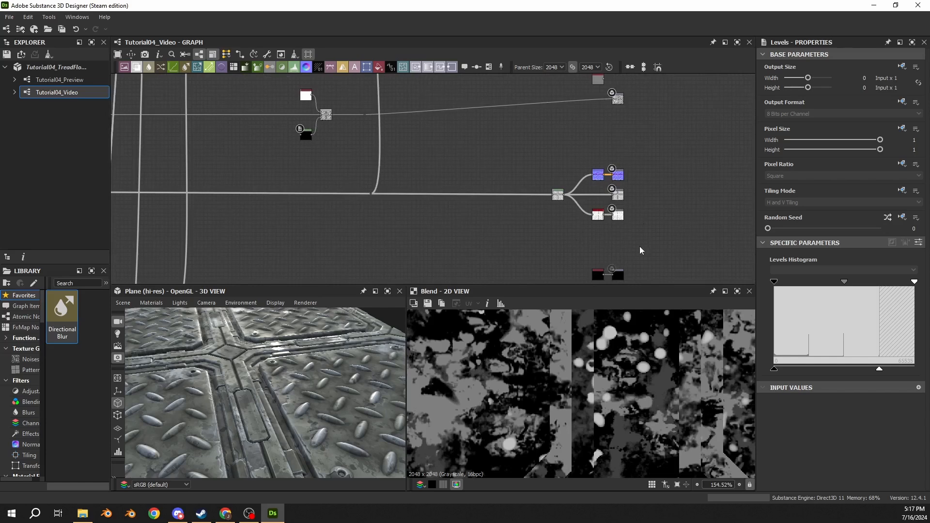
pyautogui.moveTo(411, 180); pyautogui.dragTo(521, 231, button='middle')
pyautogui.scroll(3, 441, 212)
pyautogui.moveTo(284, 201); pyautogui.dragTo(448, 207, button='middle')
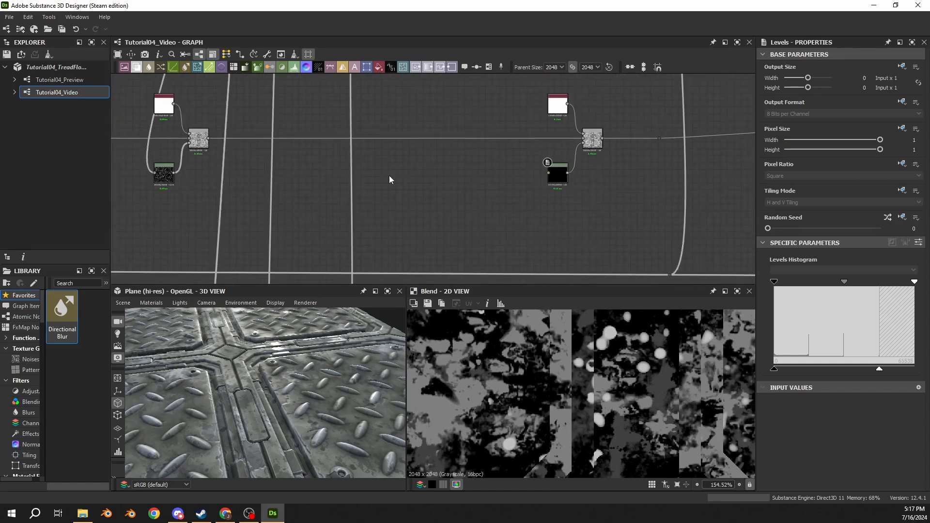
pyautogui.press('space')
pyautogui.write('gu')
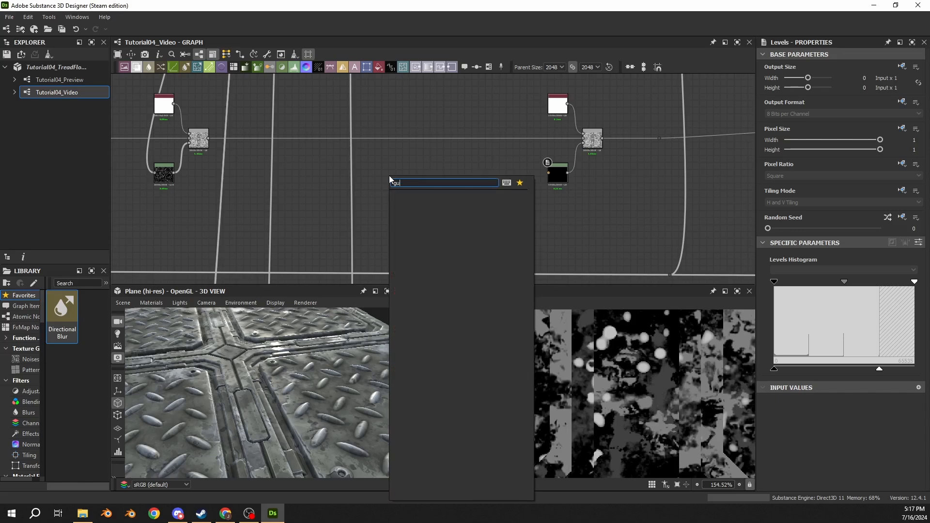
pyautogui.press('BackSpace')
pyautogui.write('runge map')
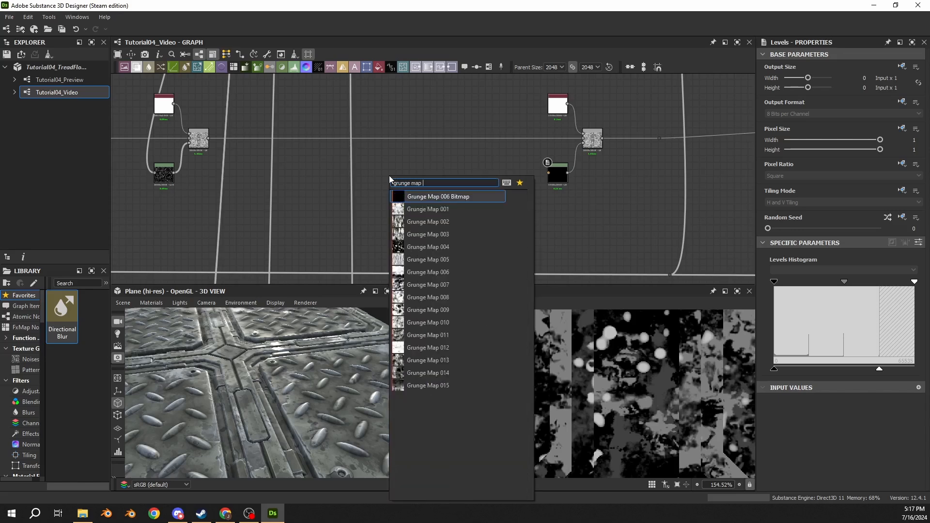
pyautogui.click(426, 286)
pyautogui.scroll(4, 387, 170)
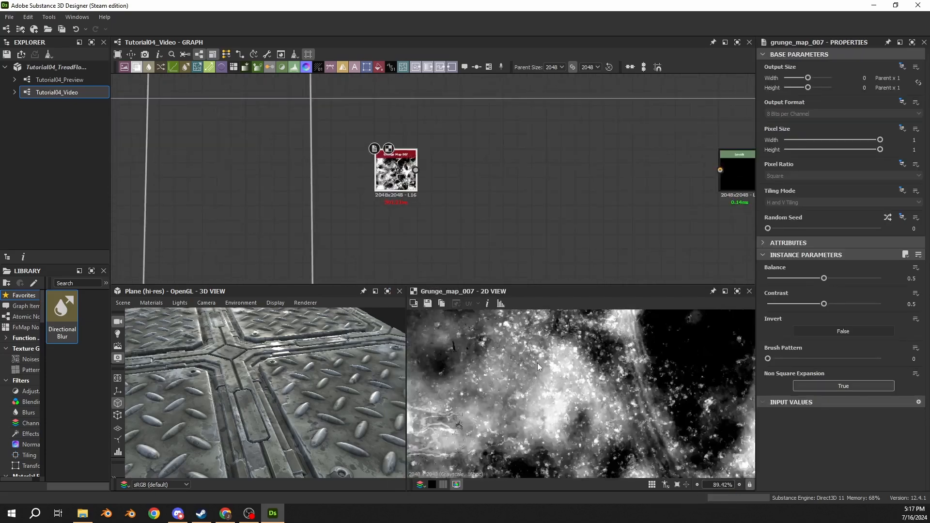
# - Add a Vector Warp Grayscale node after Grunge Map 007, fed by the grunge output
pyautogui.scroll(-5, 516, 362)
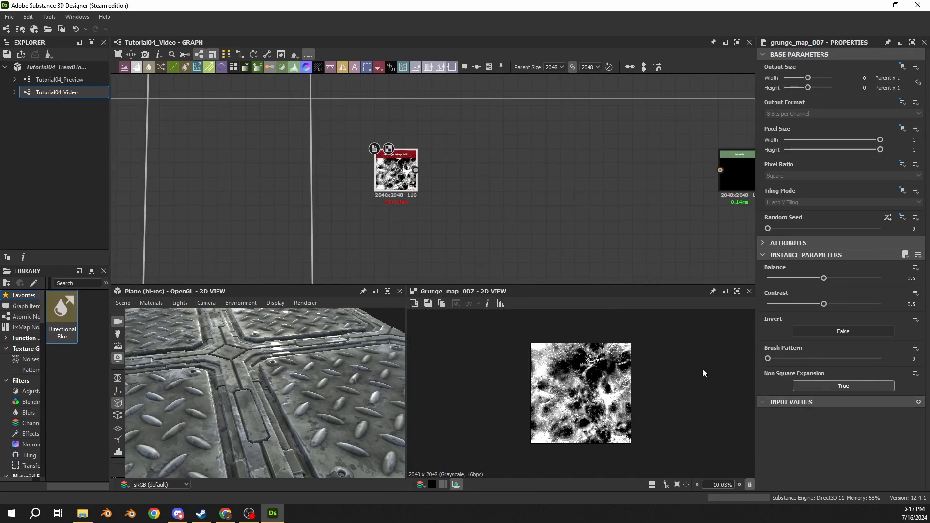
pyautogui.scroll(3, 458, 193)
pyautogui.moveTo(386, 155); pyautogui.dragTo(446, 146)
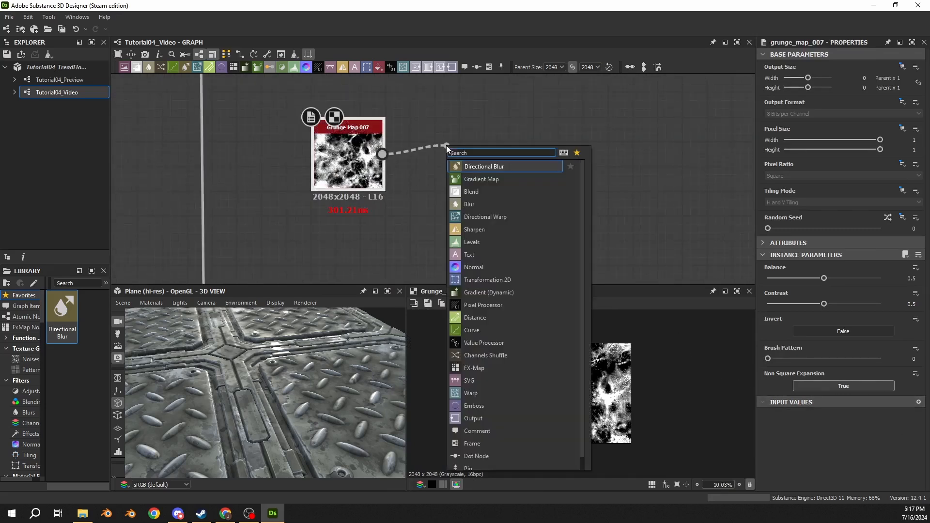
pyautogui.write('warp')
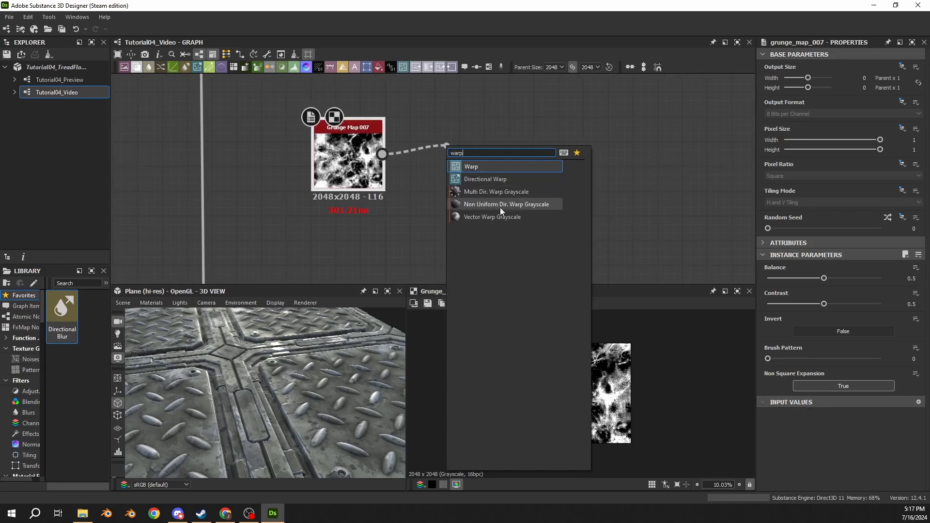
pyautogui.click(483, 217)
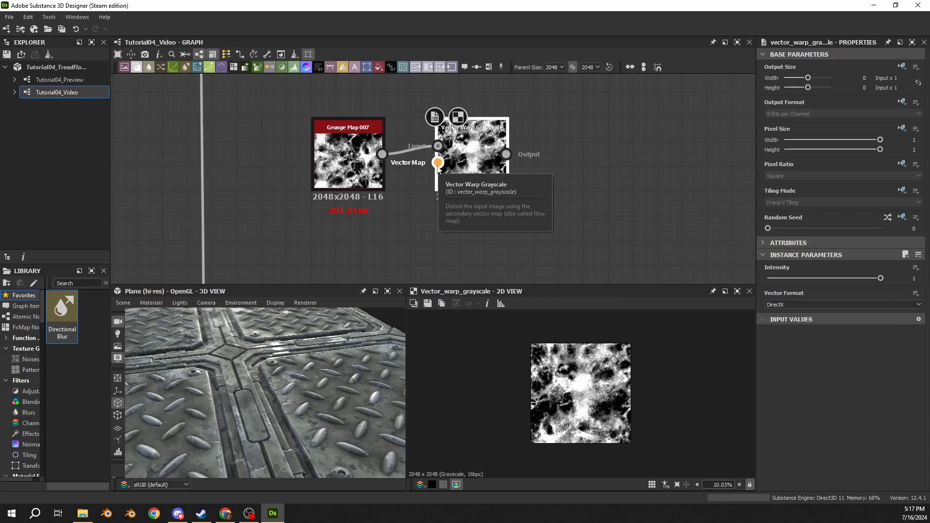
# - Route the colored Distance map from its existing dot node to the Vector Warp's Vector Map input, and inspect that map in 2D
pyautogui.scroll(-5, 341, 109)
pyautogui.moveTo(341, 109); pyautogui.dragTo(386, 216, button='middle')
pyautogui.doubleClick(258, 214)
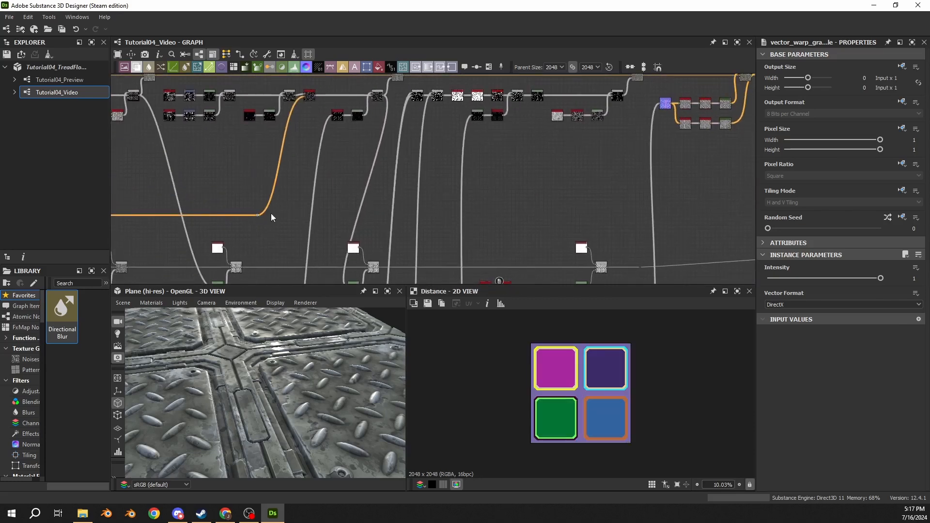
pyautogui.moveTo(271, 213); pyautogui.dragTo(272, 137, button='middle')
pyautogui.moveTo(261, 136); pyautogui.dragTo(502, 207)
pyautogui.scroll(10, 562, 389)
pyautogui.scroll(-3, 562, 390)
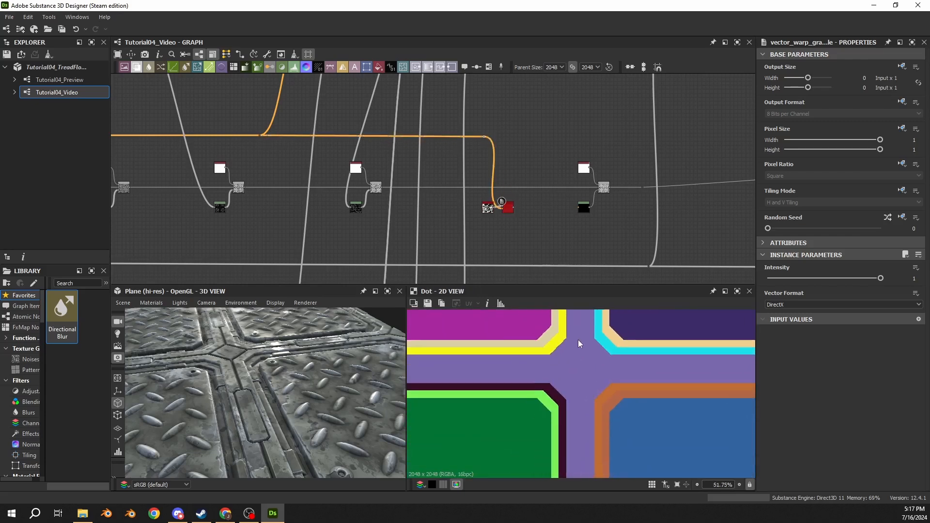
pyautogui.scroll(-3, 562, 372)
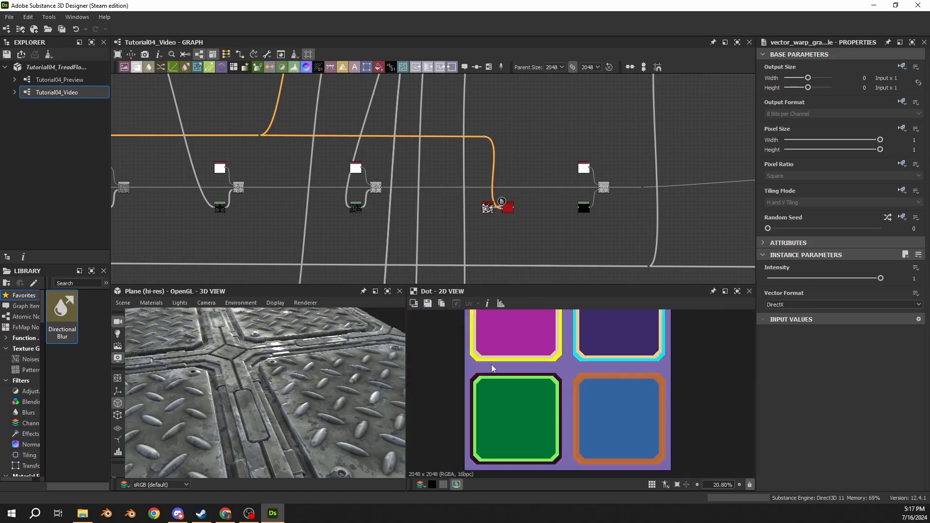
# - View the warped grunge in 2D, and add a Blend node with the Vector Warp output as its Background
pyautogui.scroll(8, 494, 176)
pyautogui.doubleClick(489, 173)
pyautogui.moveTo(526, 169); pyautogui.dragTo(495, 201, button='middle')
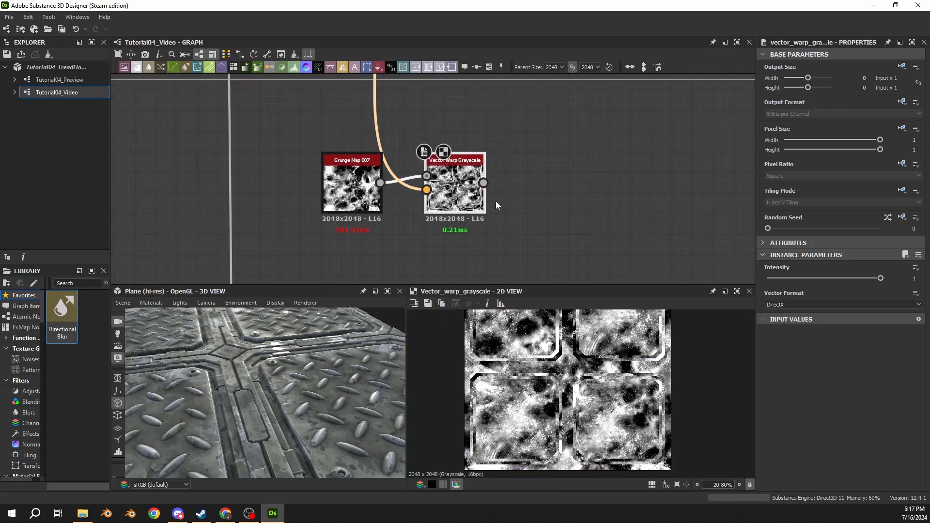
pyautogui.moveTo(483, 182); pyautogui.dragTo(518, 176)
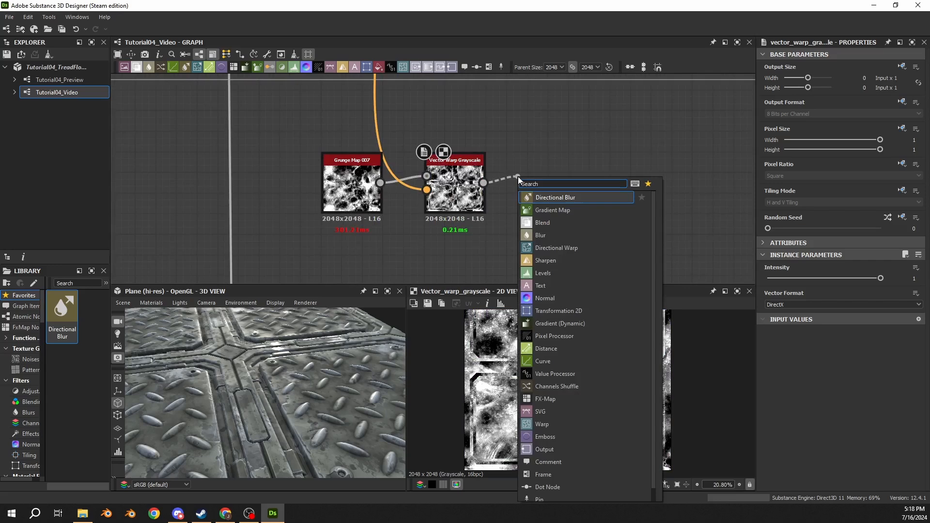
pyautogui.write('blend')
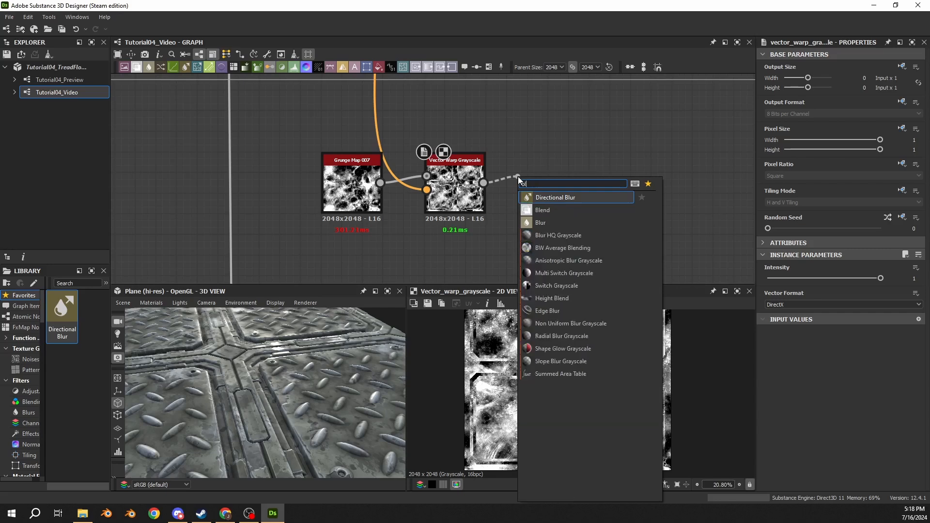
pyautogui.press('Return')
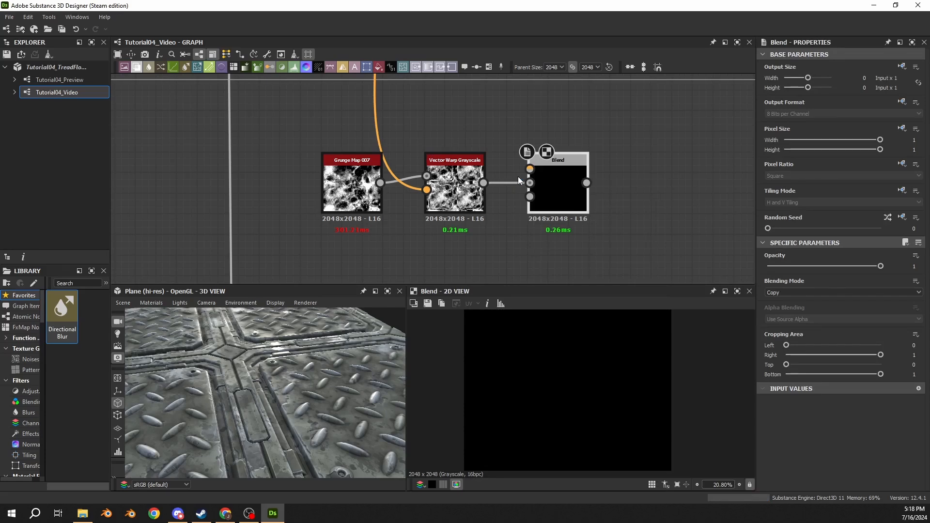
# - Add an Invert Grayscale node below the Vector Warp and connect its output to the Blend's Foreground
pyautogui.moveTo(433, 283); pyautogui.dragTo(428, 228, button='middle')
pyautogui.press('space')
pyautogui.write('invert')
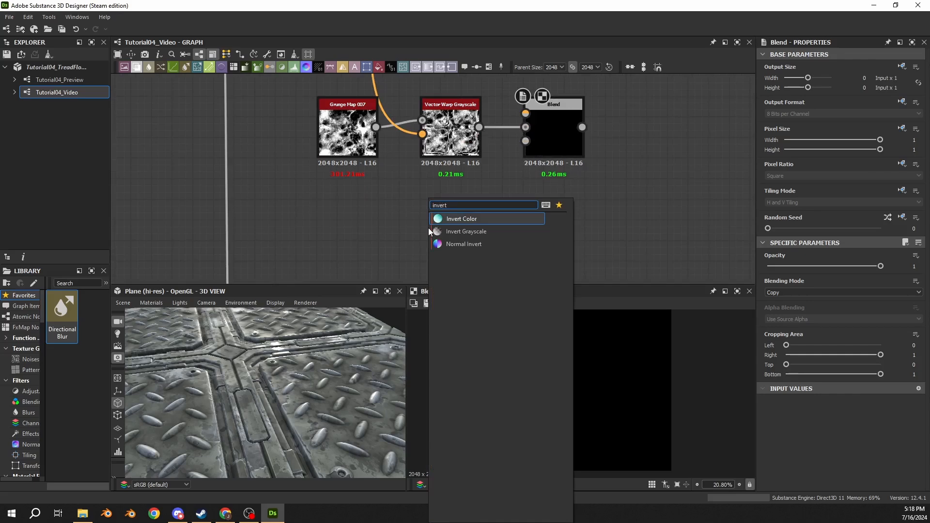
pyautogui.press('Down')
pyautogui.press('Return')
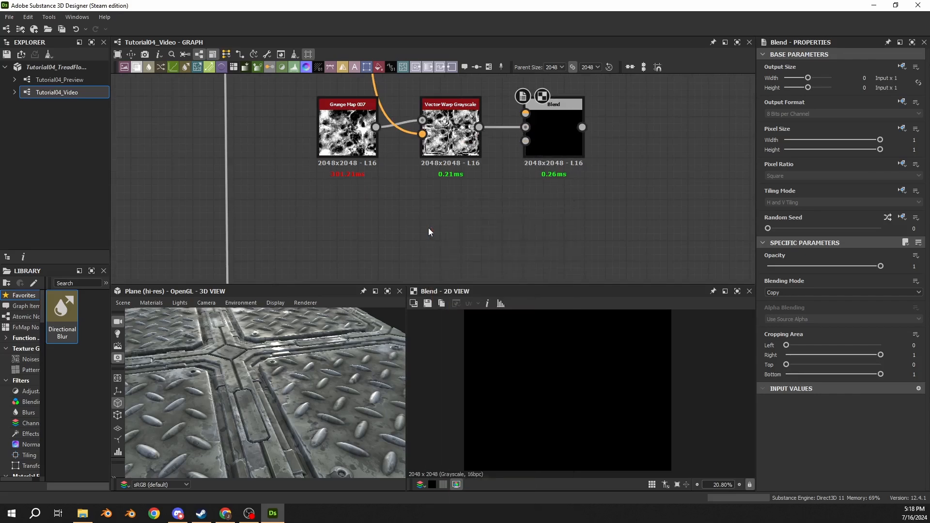
pyautogui.moveTo(429, 232); pyautogui.dragTo(477, 154)
pyautogui.scroll(-1, 481, 234)
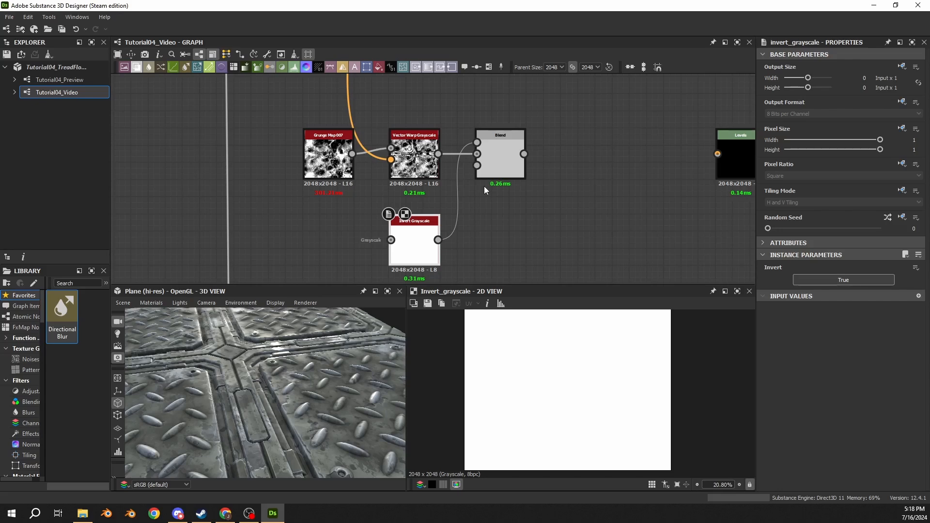
# - Find the Blur HQ Grayscale node in the earlier edge wear chain and examine its mask in 2D
pyautogui.scroll(-6, 354, 210)
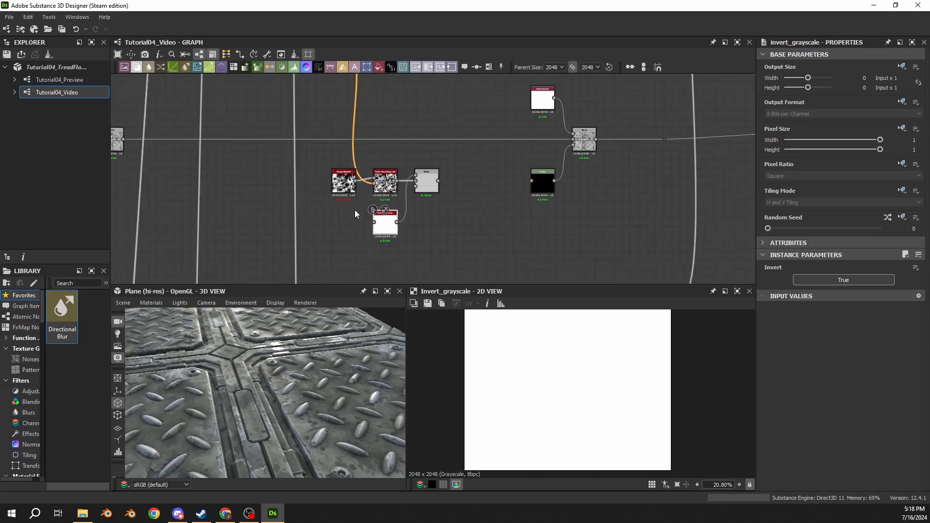
pyautogui.moveTo(335, 220); pyautogui.dragTo(607, 126, button='middle')
pyautogui.scroll(-5, 493, 163)
pyautogui.moveTo(420, 204); pyautogui.dragTo(615, 199, button='middle')
pyautogui.scroll(8, 446, 167)
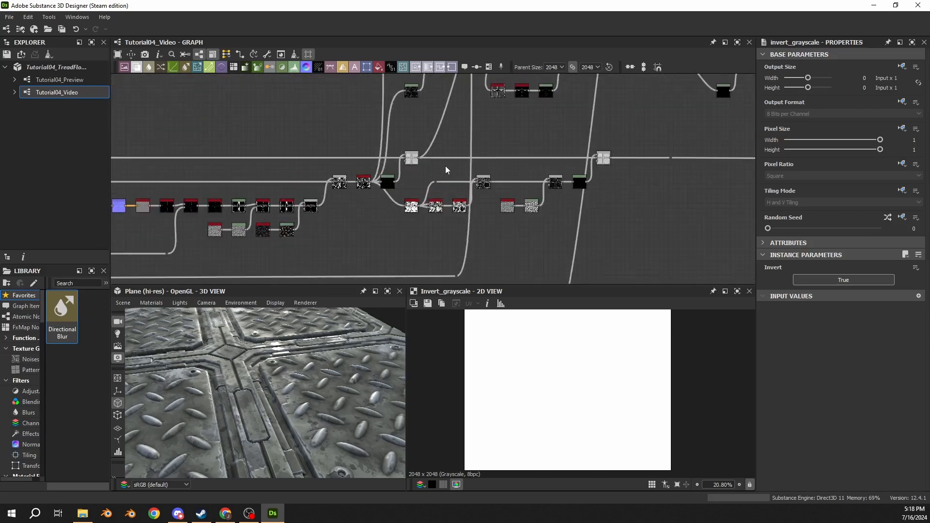
pyautogui.doubleClick(302, 200)
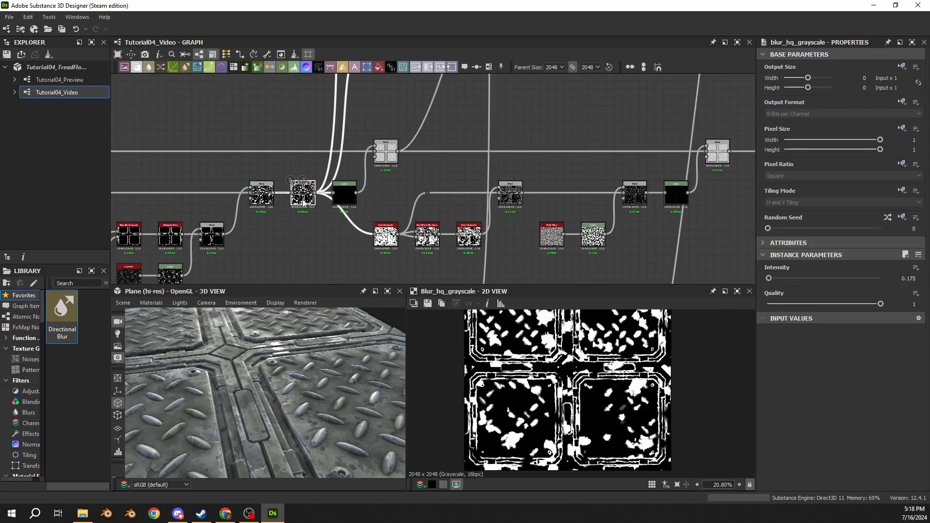
pyautogui.scroll(5, 304, 199)
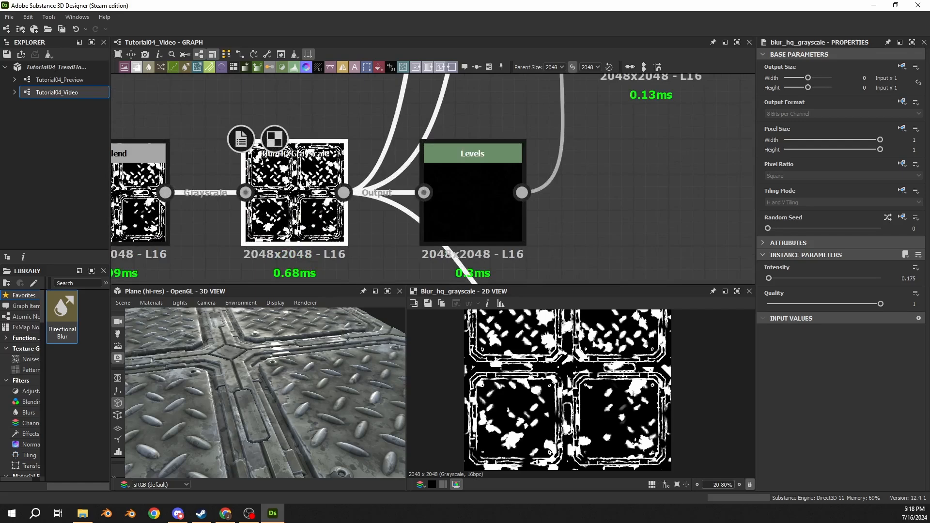
pyautogui.scroll(6, 566, 370)
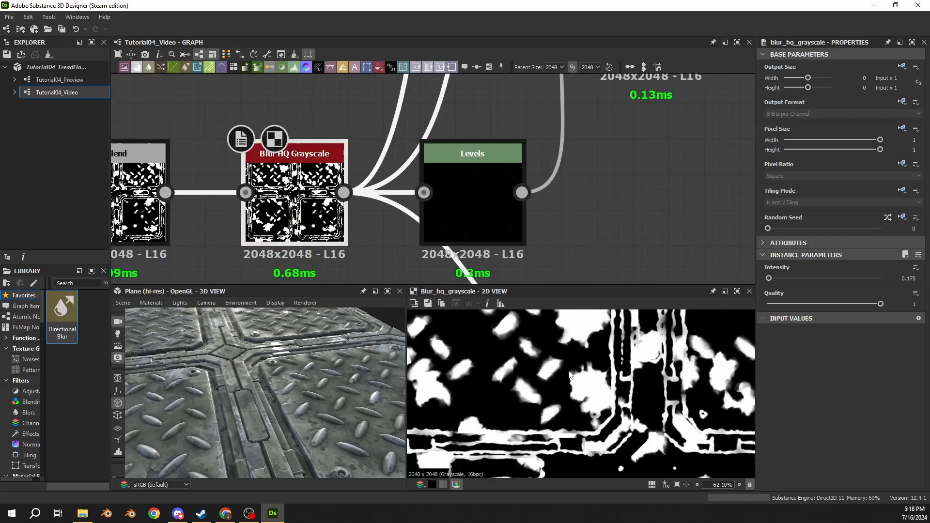
pyautogui.scroll(-4, 570, 361)
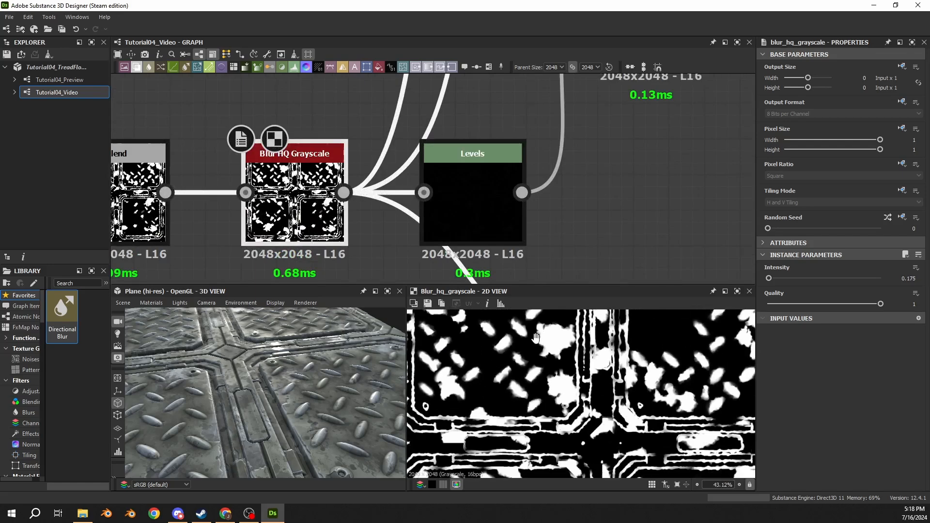
pyautogui.scroll(-5, 388, 249)
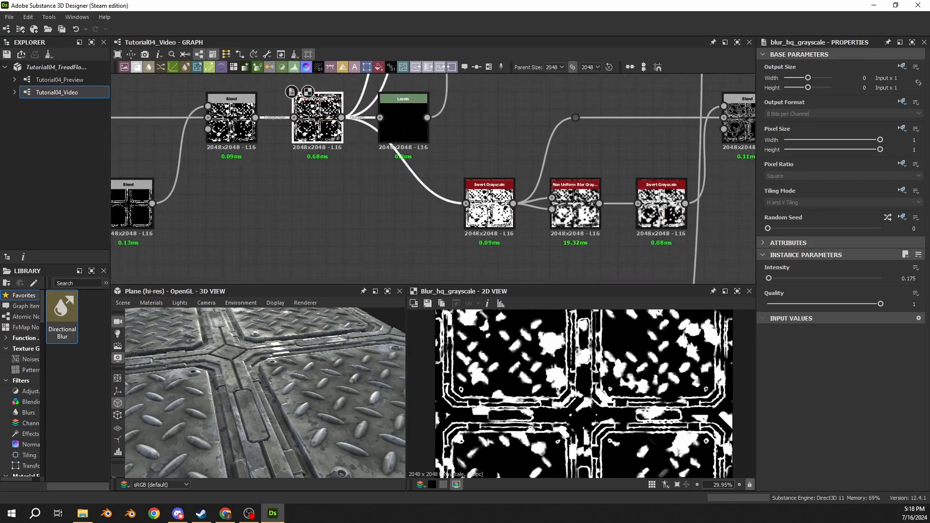
# - Branch the Blur HQ Grayscale output into a new dot node in the empty space below its chain
pyautogui.keyDown('alt'); pyautogui.moveTo(342, 120); pyautogui.dragTo(379, 272); pyautogui.keyUp('alt')
pyautogui.scroll(2, 414, 261)
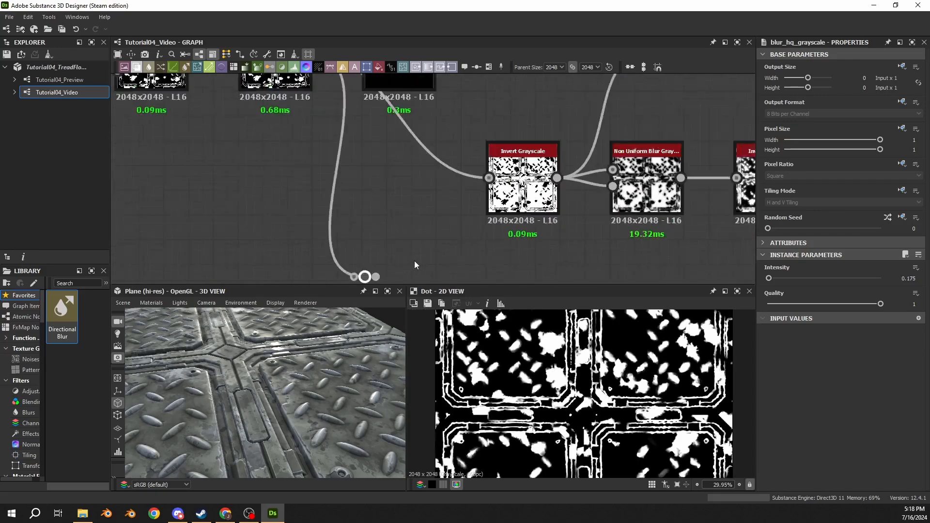
pyautogui.moveTo(414, 261); pyautogui.dragTo(358, 212, button='middle')
pyautogui.scroll(-2, 359, 212)
pyautogui.moveTo(322, 227); pyautogui.dragTo(352, 229)
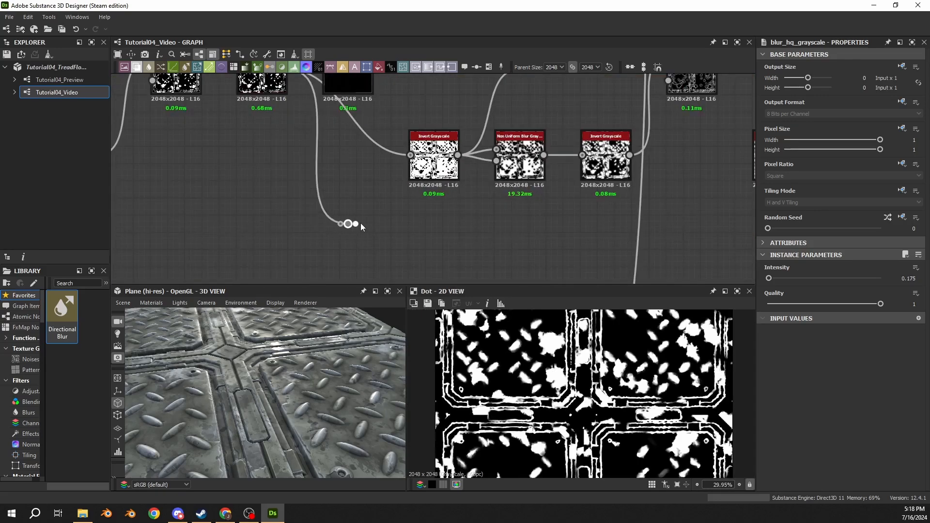
pyautogui.click(356, 224)
# - Extend the link from that dot across the graph to a second dot node beneath the new grunge group
pyautogui.scroll(-4, 654, 226)
pyautogui.moveTo(654, 228); pyautogui.dragTo(237, 221, button='middle')
pyautogui.scroll(-6, 658, 201)
pyautogui.moveTo(659, 200); pyautogui.dragTo(291, 212, button='middle')
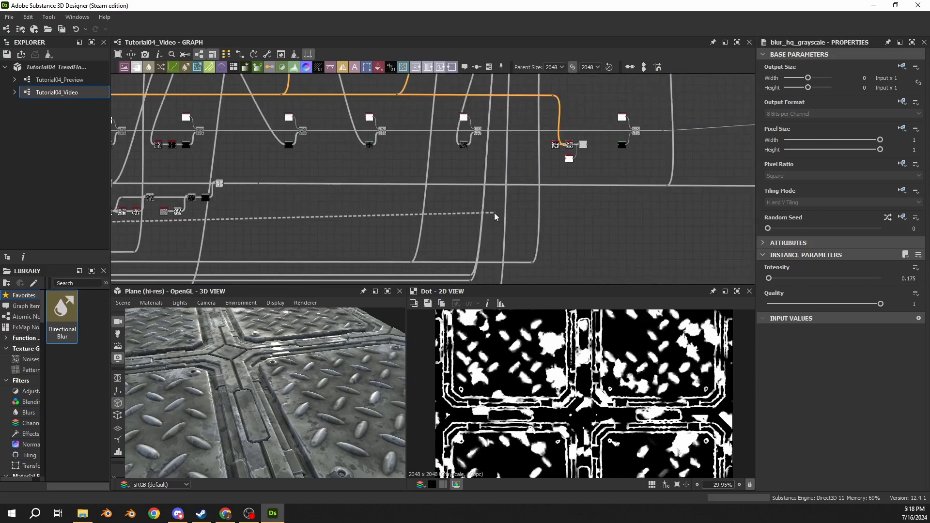
pyautogui.keyDown('alt'); pyautogui.click(603, 221); pyautogui.keyUp('alt')
pyautogui.scroll(3, 604, 215)
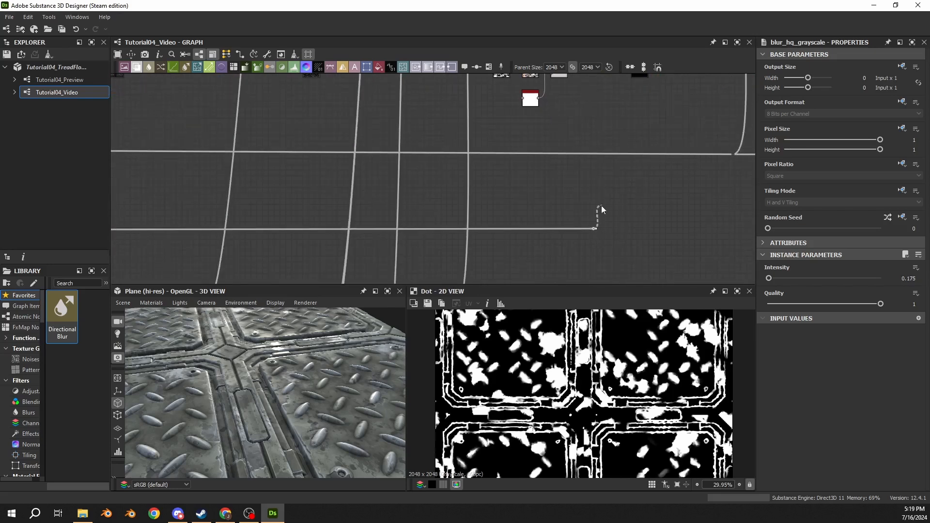
# - Try feeding the routed blur mask directly into the Levels node that drives the last Blend's Opacity
pyautogui.scroll(-1, 632, 119)
pyautogui.moveTo(631, 119); pyautogui.dragTo(602, 200, button='middle')
pyautogui.click(609, 162)
pyautogui.click(608, 161)
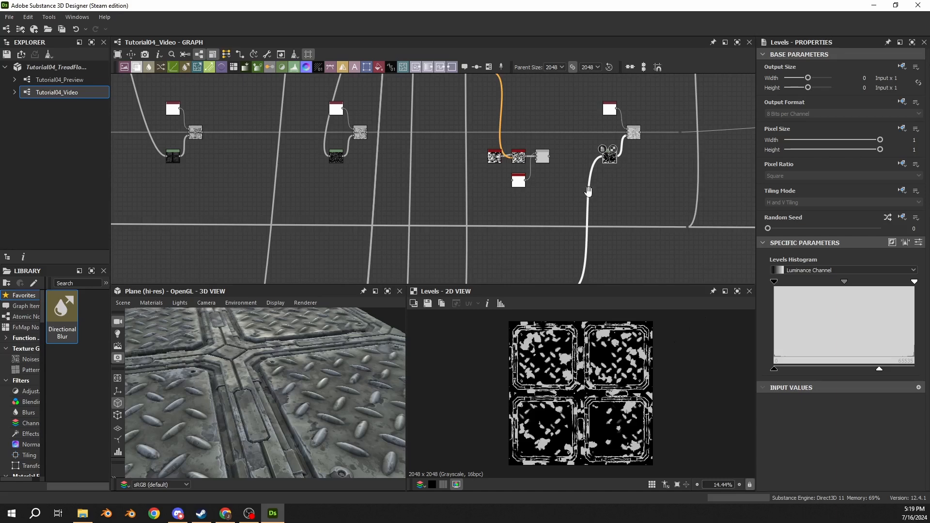
# - Move the routed mask's link from Levels to the Invert Grayscale input, and reposition the dot node beneath the grunge group
pyautogui.moveTo(589, 192); pyautogui.dragTo(565, 139, button='middle')
pyautogui.keyDown('alt'); pyautogui.click(550, 237); pyautogui.keyUp('alt')
pyautogui.moveTo(551, 237); pyautogui.dragTo(488, 129)
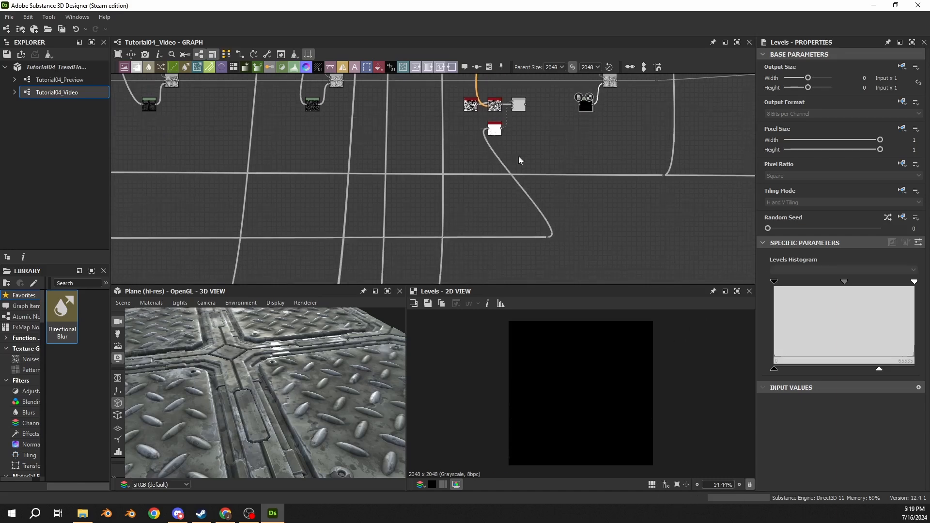
pyautogui.moveTo(547, 237); pyautogui.dragTo(466, 237)
pyautogui.scroll(3, 518, 136)
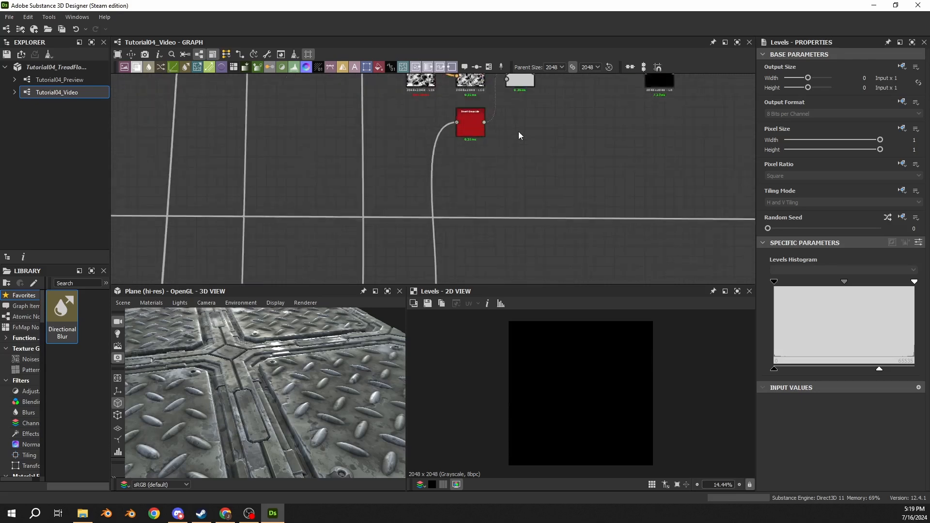
# - Set the grunge group's Blend to Subtract mode and inspect the masked grunge in 2D
pyautogui.moveTo(518, 134); pyautogui.dragTo(511, 225, button='middle')
pyautogui.doubleClick(511, 164)
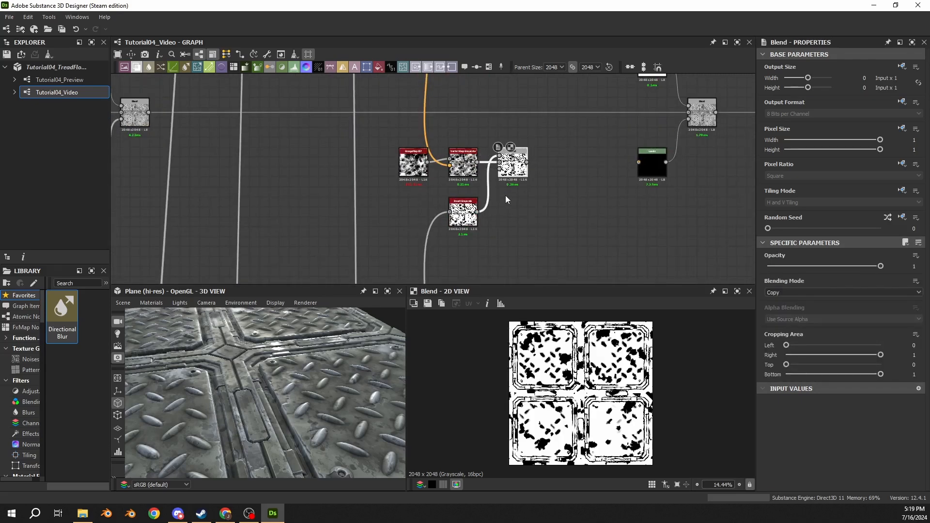
pyautogui.click(783, 293)
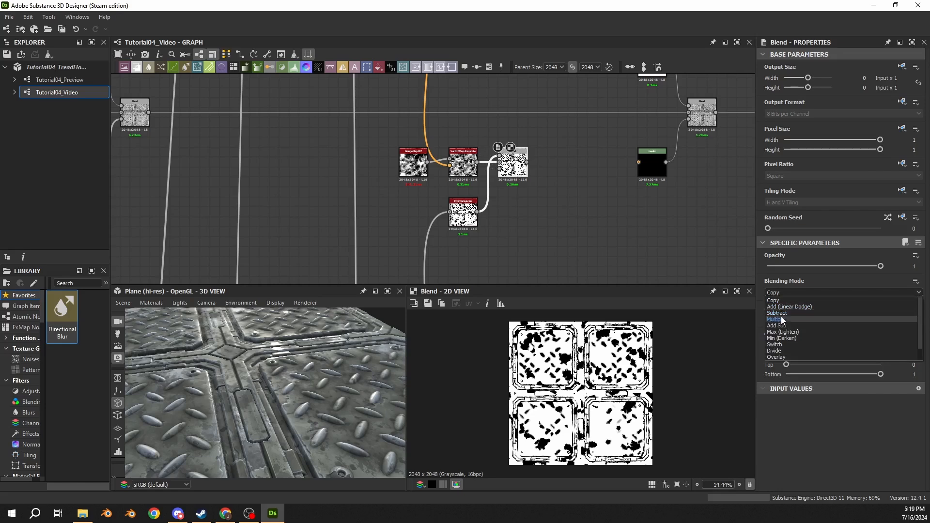
pyautogui.click(777, 313)
pyautogui.scroll(2, 536, 354)
pyautogui.scroll(5, 536, 354)
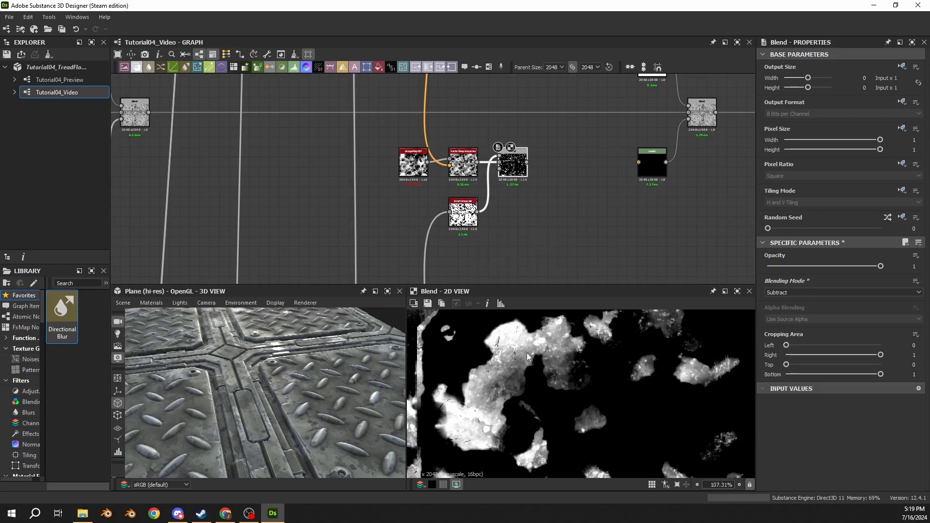
# - Examine the Vector Warp Grayscale output in 2D and compare it with the tread floor in the 3D view
pyautogui.doubleClick(464, 165)
pyautogui.scroll(-6, 561, 371)
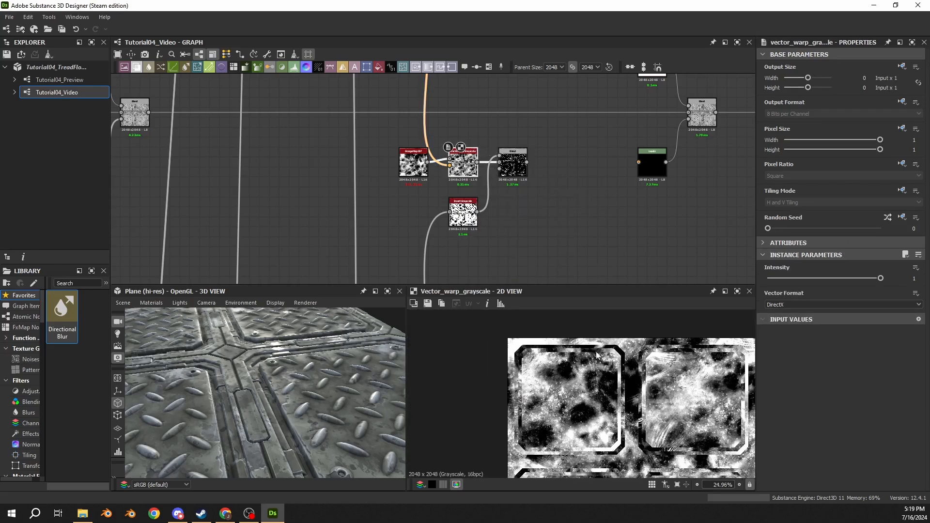
pyautogui.scroll(-3, 282, 380)
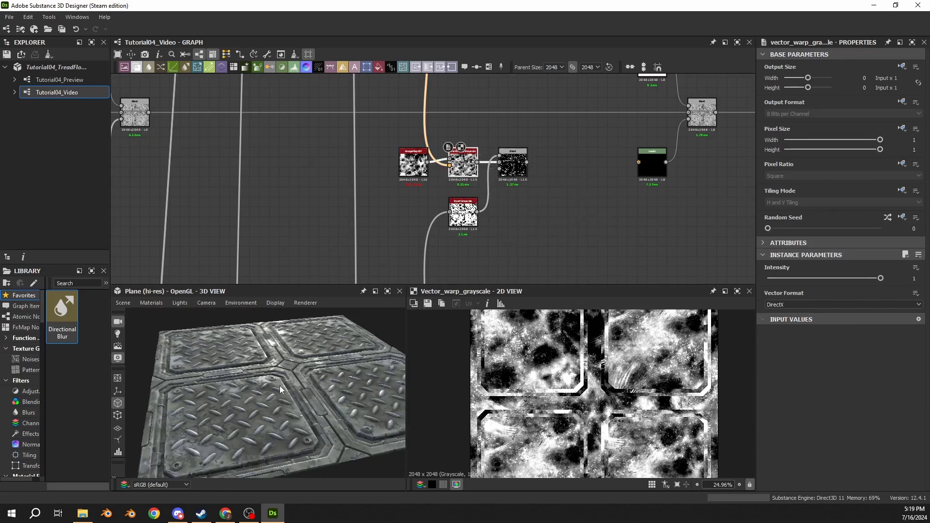
pyautogui.scroll(2, 288, 397)
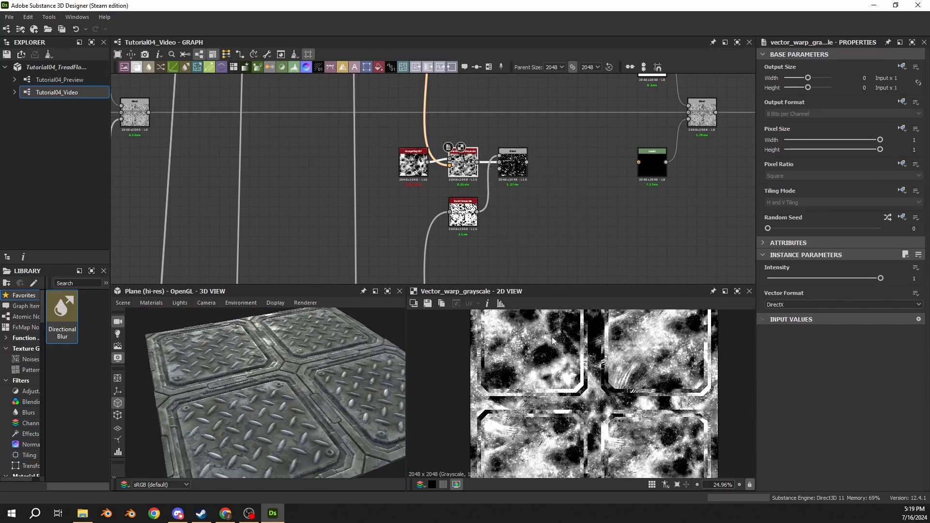
pyautogui.moveTo(629, 361)
pyautogui.mouseDown(button='middle')
pyautogui.moveTo(624, 387)
pyautogui.moveTo(638, 374)
pyautogui.moveTo(619, 374)
pyautogui.mouseUp(button='middle')
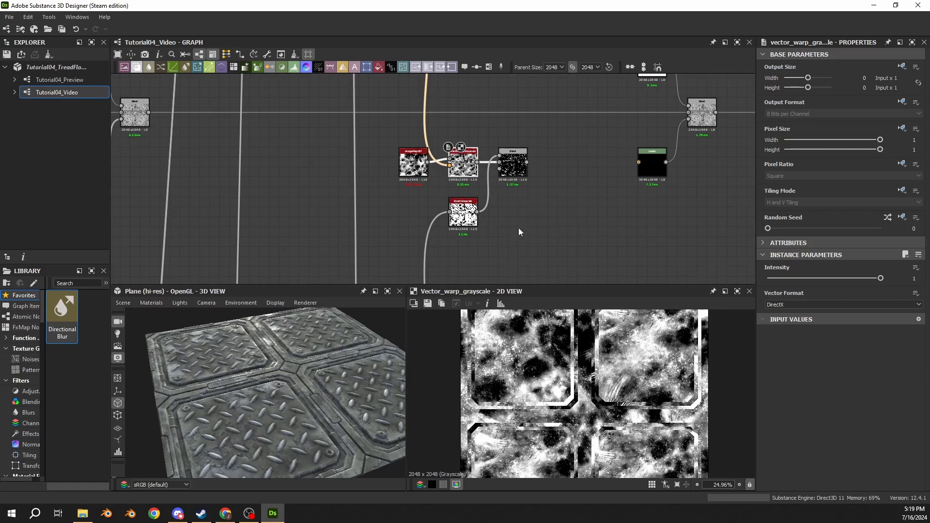
# - Compare the Invert Grayscale and Blur HQ Grayscale masks in 2D, and examine the grunge group's Subtract Blend across the panels
pyautogui.doubleClick(463, 213)
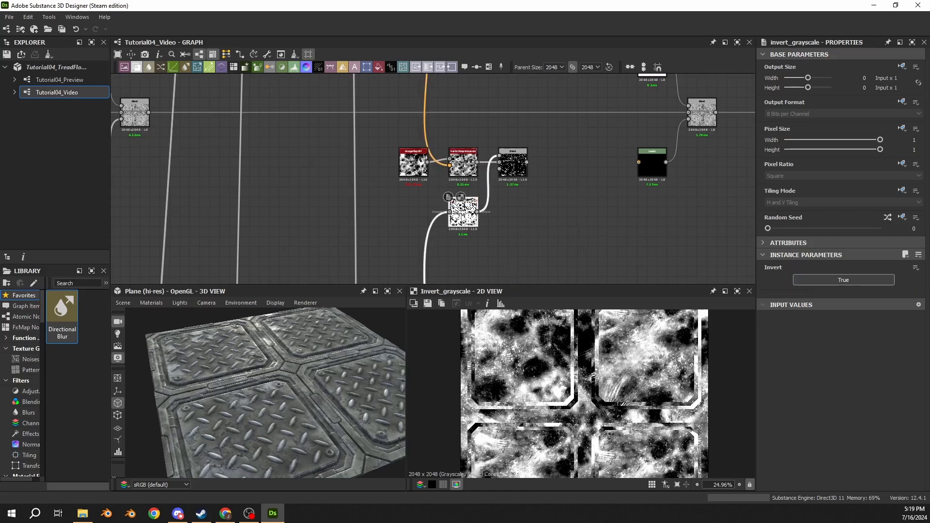
pyautogui.scroll(3, 502, 348)
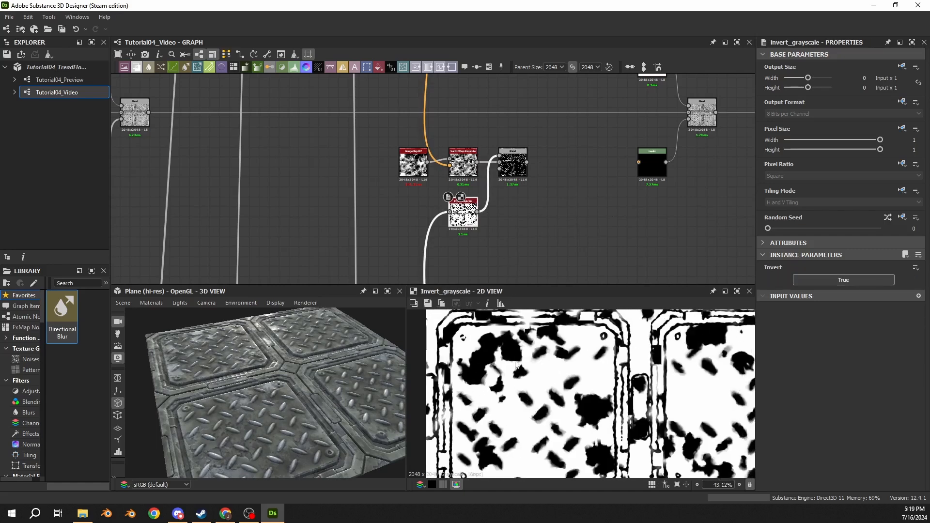
pyautogui.scroll(5, 506, 368)
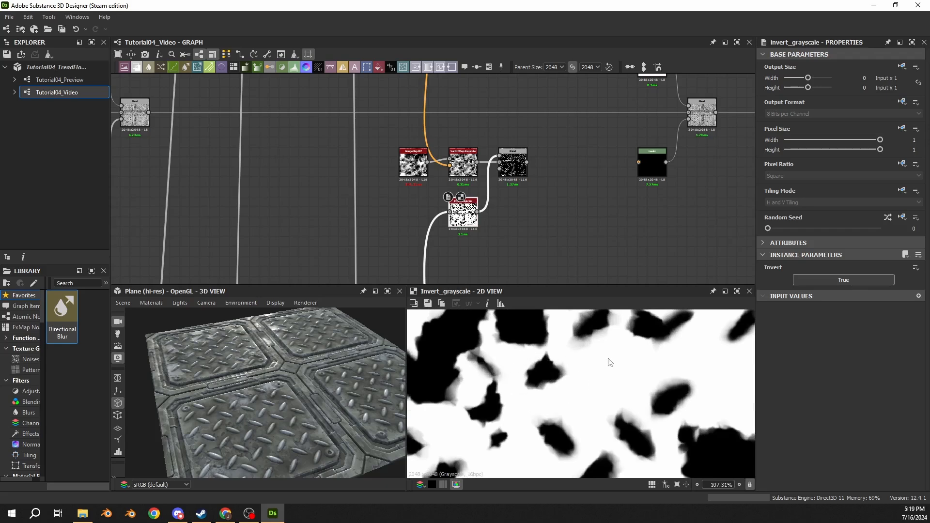
pyautogui.doubleClick(449, 212)
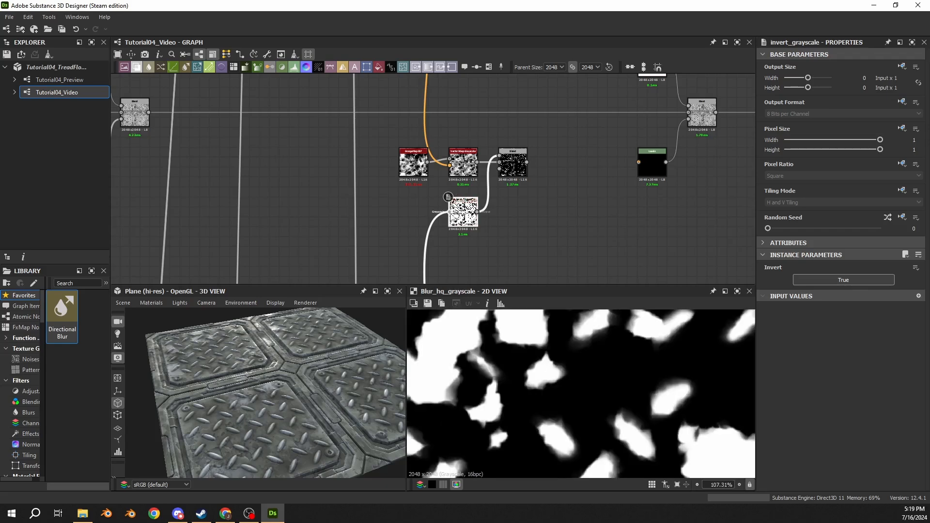
pyautogui.moveTo(472, 346); pyautogui.dragTo(504, 390, button='middle')
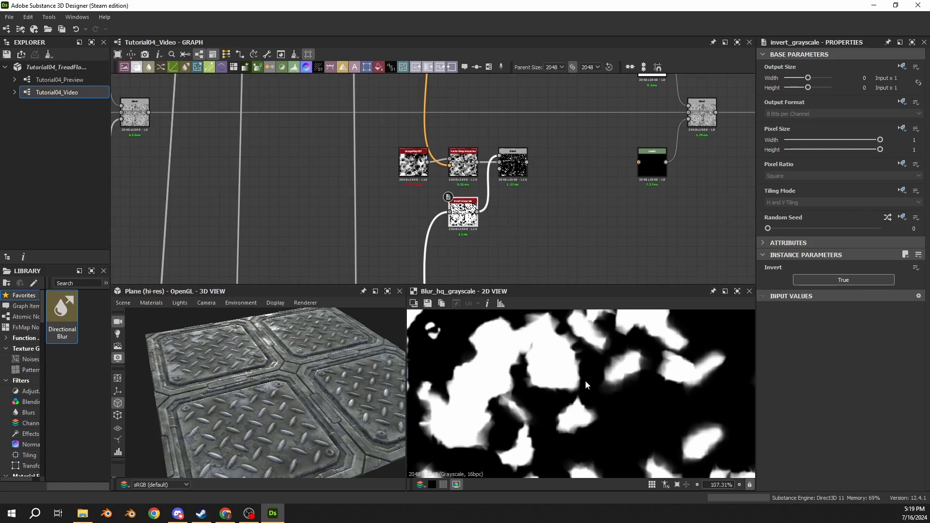
pyautogui.doubleClick(460, 213)
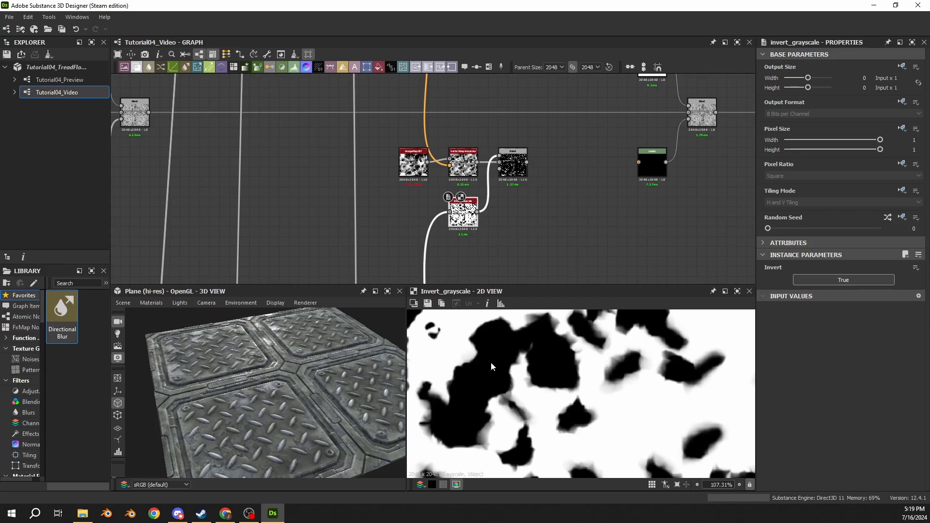
pyautogui.doubleClick(513, 165)
pyautogui.scroll(-5, 521, 376)
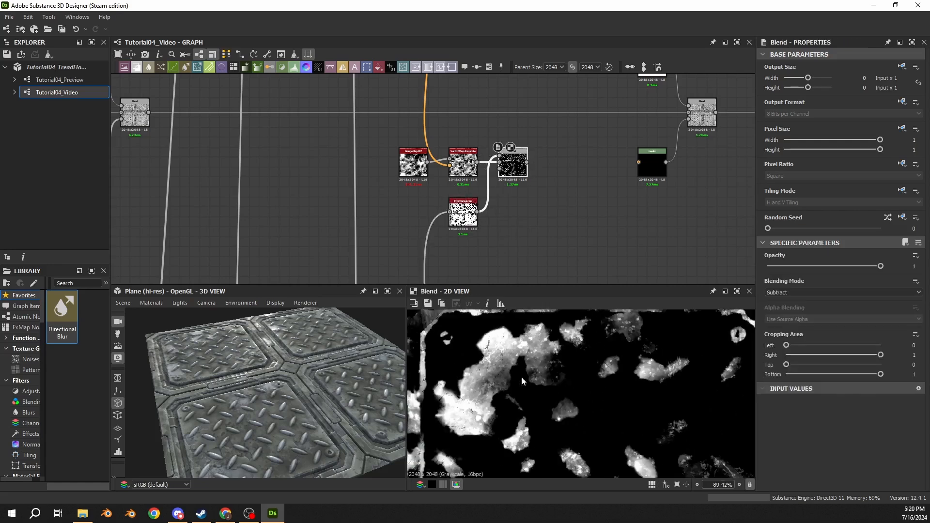
pyautogui.scroll(3, 525, 375)
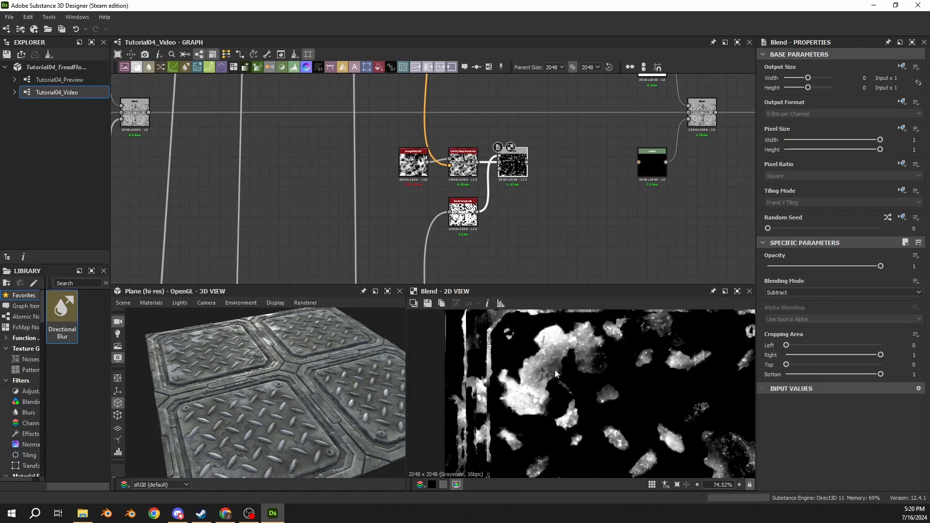
pyautogui.scroll(-1, 528, 387)
pyautogui.moveTo(528, 387)
pyautogui.mouseDown(button='middle')
pyautogui.moveTo(641, 397)
pyautogui.moveTo(505, 284)
pyautogui.moveTo(529, 391)
pyautogui.mouseUp(button='middle')
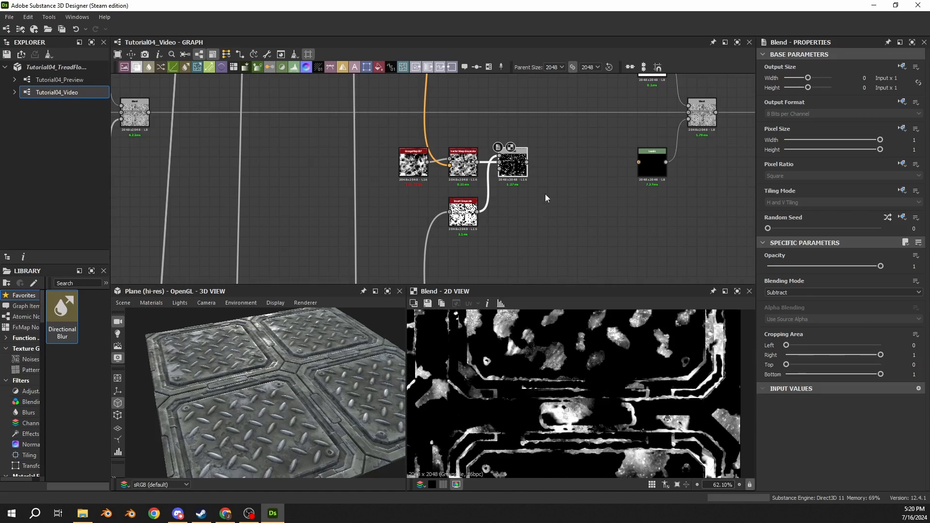
# - Connect the grunge group's Subtract Blend to the Levels input, and move the Levels, white Uniform Color and last Blend closer to the group
pyautogui.moveTo(526, 163); pyautogui.dragTo(638, 163)
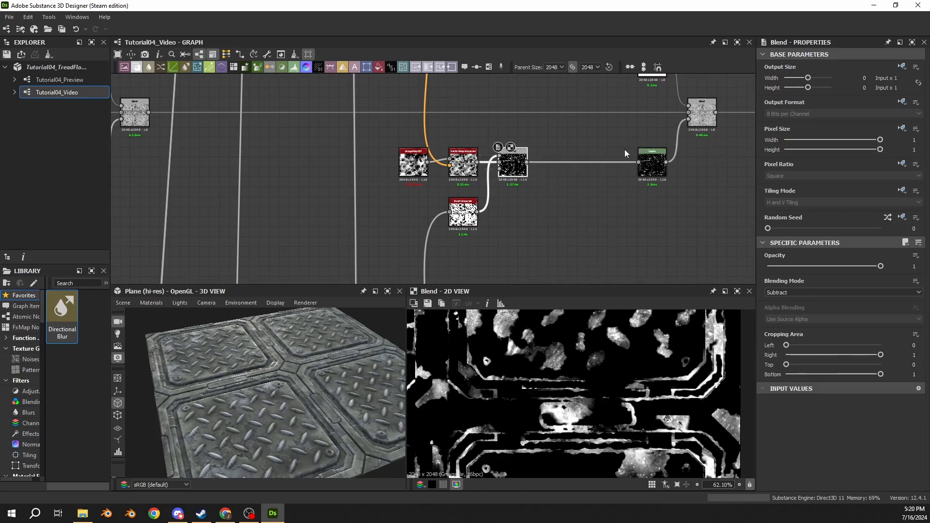
pyautogui.scroll(-2, 624, 149)
pyautogui.moveTo(624, 149); pyautogui.dragTo(594, 219, button='middle')
pyautogui.moveTo(653, 121); pyautogui.dragTo(599, 247)
pyautogui.scroll(2, 599, 251)
pyautogui.moveTo(621, 216); pyautogui.dragTo(516, 216)
# - Show the Levels node's numeric parameters and set Level Out High to 0.2
pyautogui.click(918, 242)
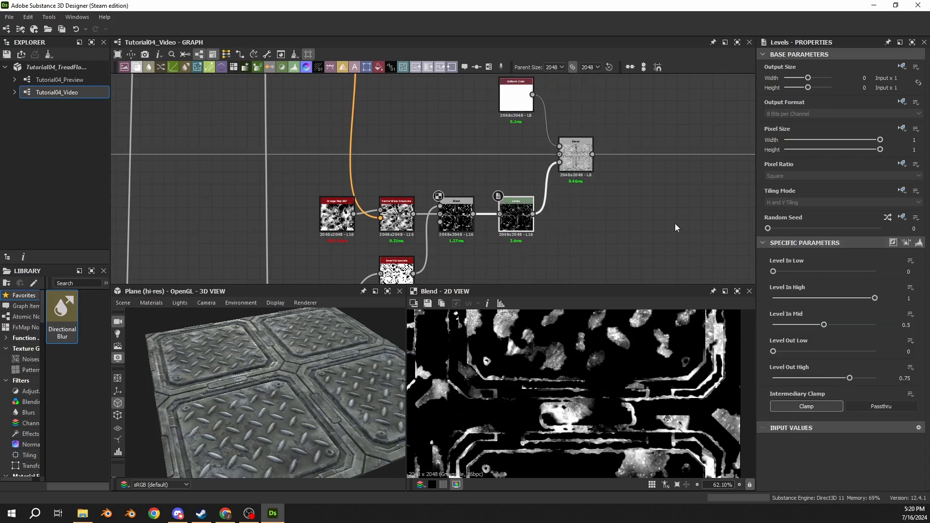
pyautogui.click(904, 377)
pyautogui.write('0.21')
pyautogui.press('Return')
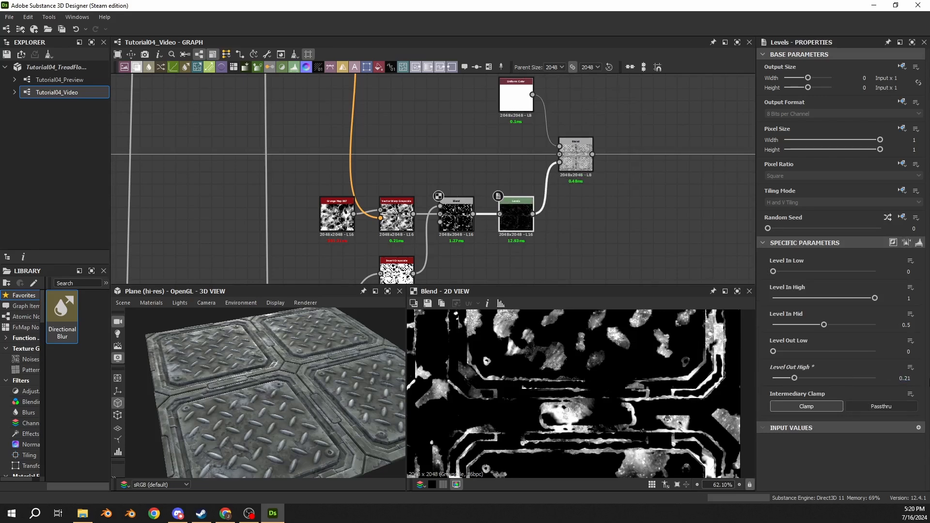
pyautogui.click(903, 377)
pyautogui.press('Return')
# - Examine the grunge close up in the 3D view, disabling and re-enabling the Blend it drives for comparison
pyautogui.scroll(3, 351, 399)
pyautogui.moveTo(351, 399); pyautogui.dragTo(248, 380, button='middle')
pyautogui.moveTo(248, 381); pyautogui.dragTo(223, 355)
pyautogui.scroll(5, 256, 373)
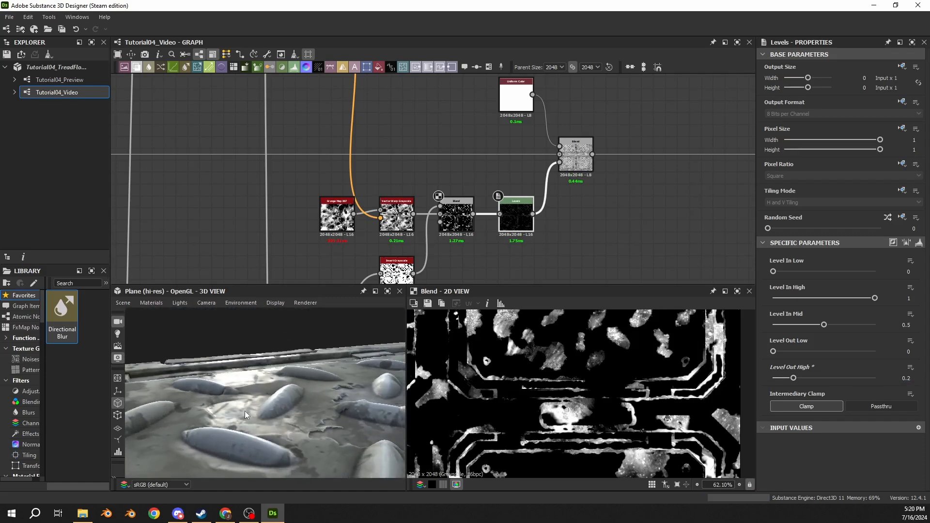
pyautogui.click(572, 165)
pyautogui.hotkey('shift', 'd')
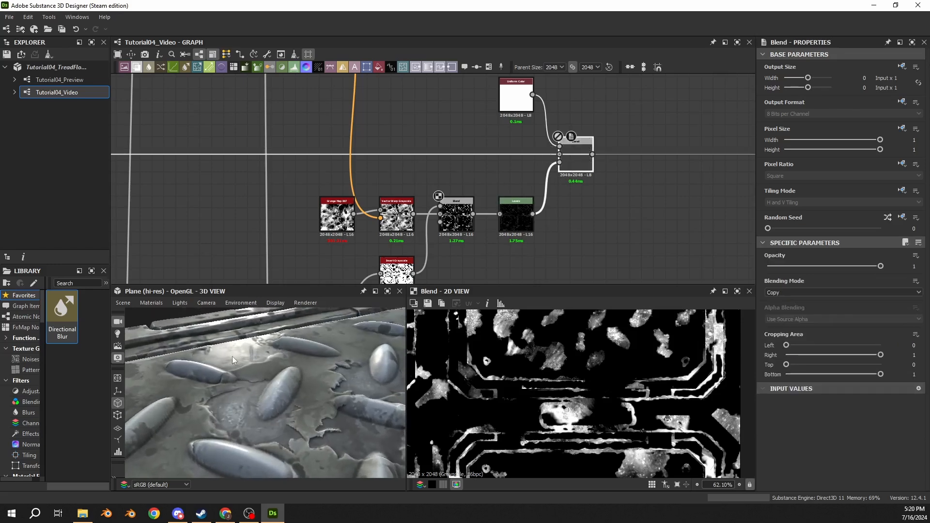
pyautogui.hotkey('shift', 'd')
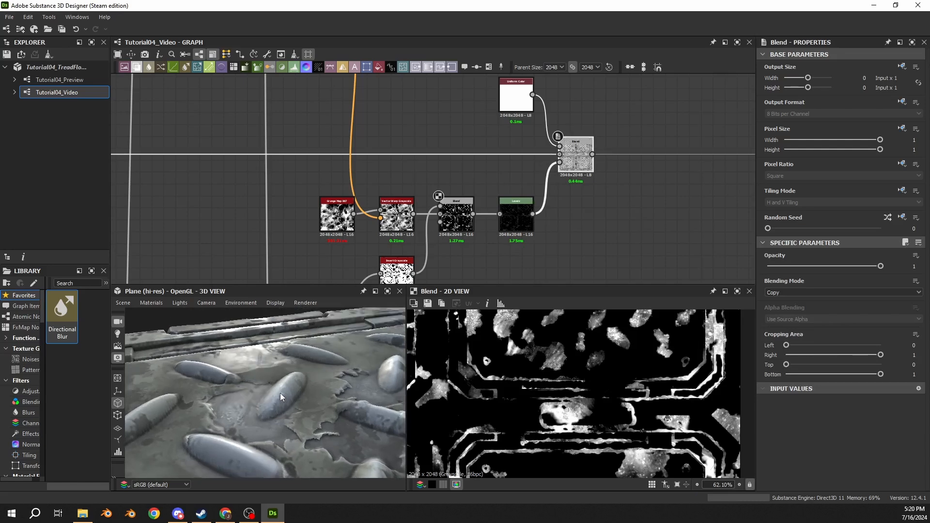
pyautogui.moveTo(280, 393)
pyautogui.mouseDown()
pyautogui.moveTo(289, 379)
pyautogui.moveTo(275, 381)
pyautogui.moveTo(275, 394)
pyautogui.moveTo(288, 394)
pyautogui.mouseUp()
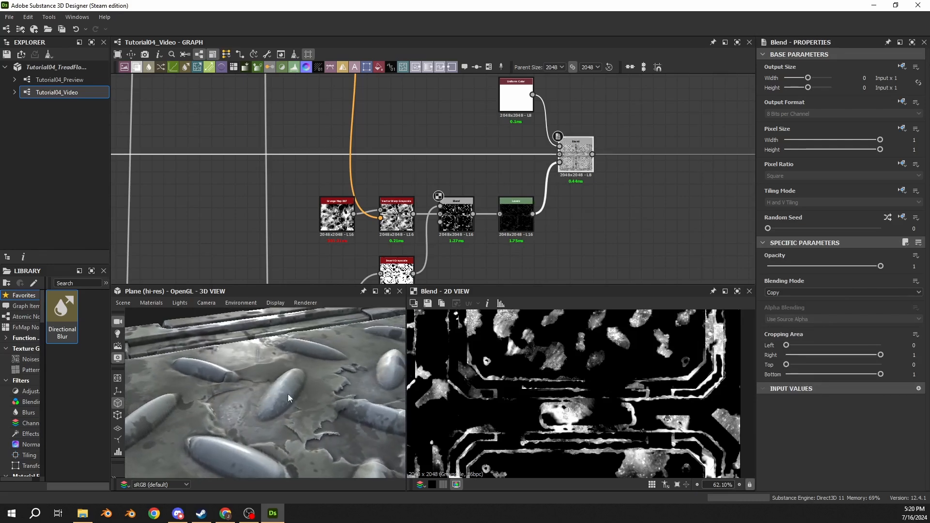
# - Extend the main link by moving its dot node toward the output, and insert a new Blend node on that link
pyautogui.scroll(-5, 588, 221)
pyautogui.moveTo(628, 219); pyautogui.dragTo(368, 217, button='middle')
pyautogui.moveTo(412, 195); pyautogui.dragTo(604, 193)
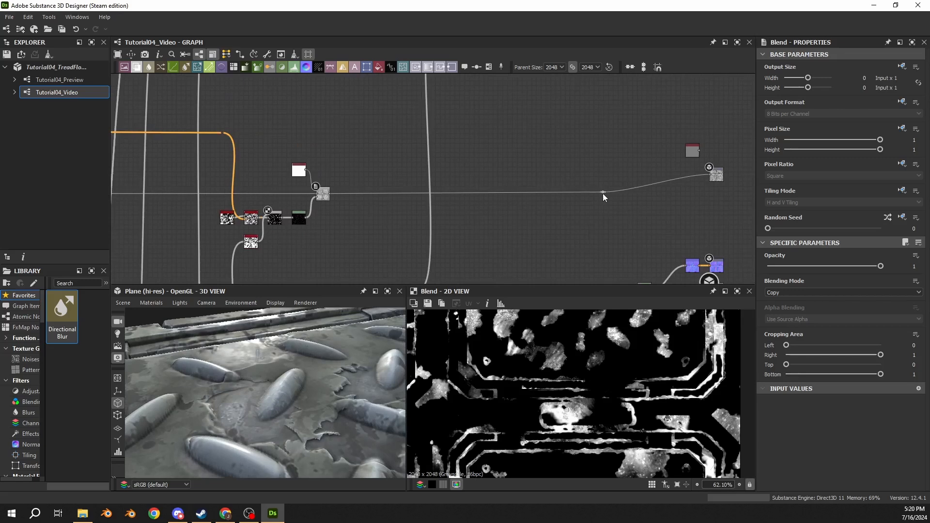
pyautogui.click(571, 194)
pyautogui.press('space')
pyautogui.write('blend')
pyautogui.press('Return')
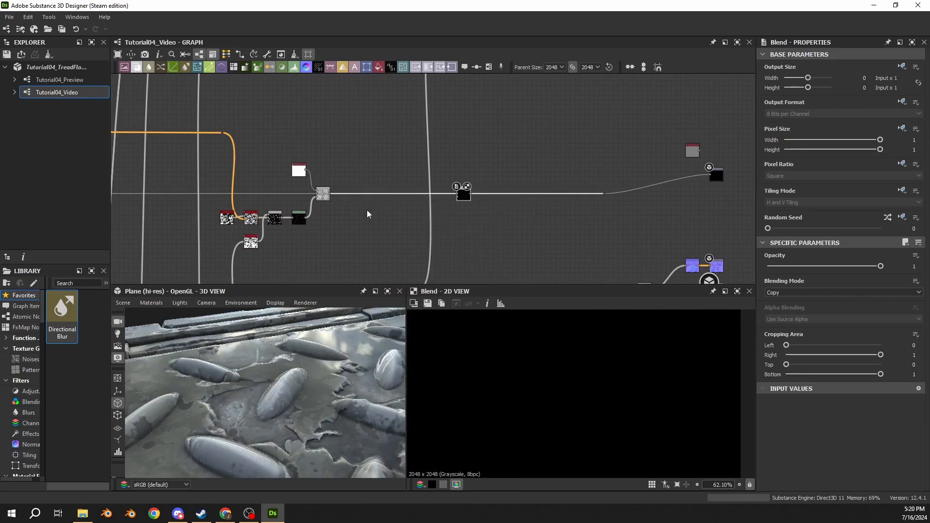
# - Duplicate the white Uniform Color node and connect the copy to the new Blend's Foreground input
pyautogui.scroll(3, 355, 210)
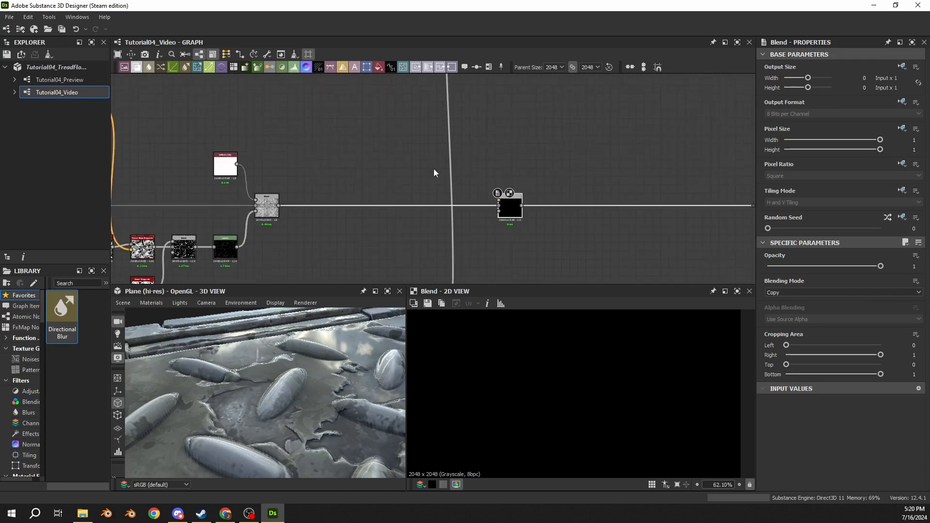
pyautogui.click(225, 166)
pyautogui.hotkey('ctrl', 'c')
pyautogui.hotkey('ctrl', 'v')
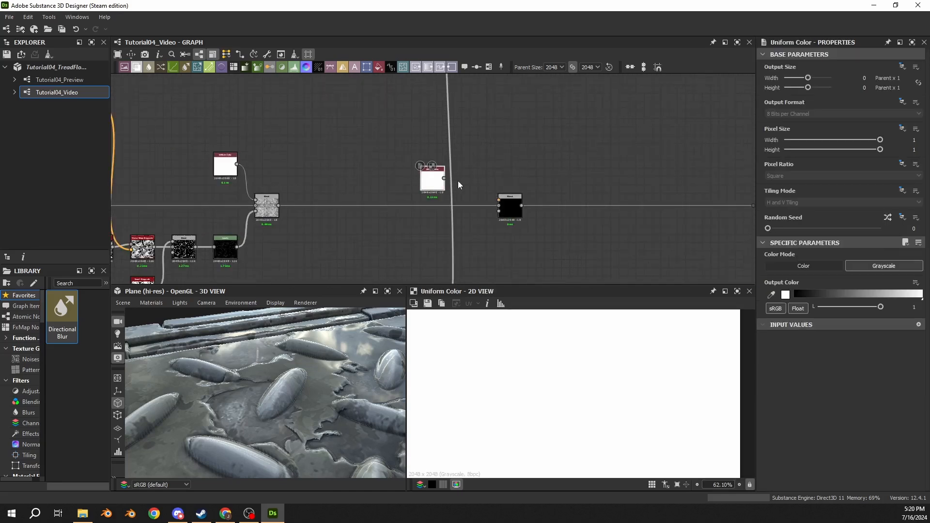
pyautogui.click(469, 165)
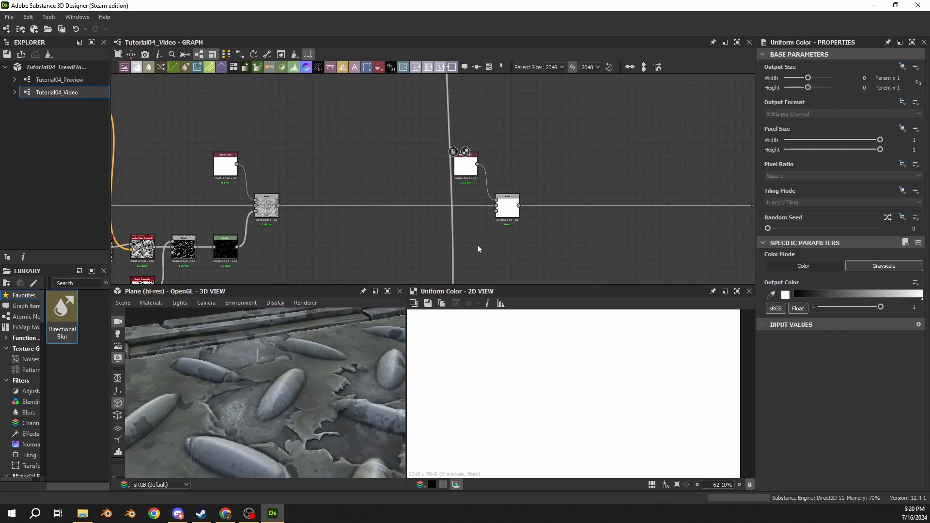
pyautogui.press('space')
pyautogui.write('uniform')
pyautogui.press('Return')
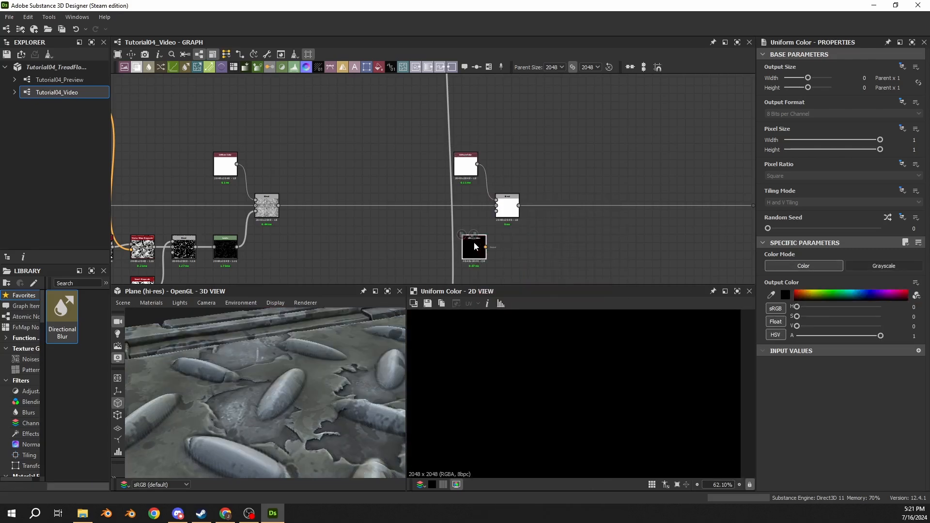
pyautogui.press('Delete')
# - Add a Levels node beneath the new Blend and try linking it to the Blend's Opacity input
pyautogui.press('space')
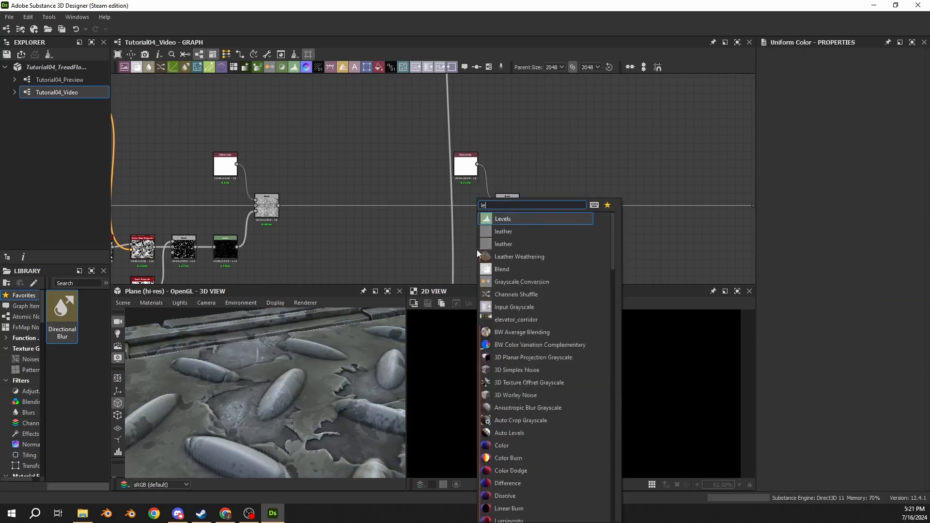
pyautogui.write('levle')
pyautogui.press('BackSpace')
pyautogui.press('BackSpace')
pyautogui.write('el')
pyautogui.press('Return')
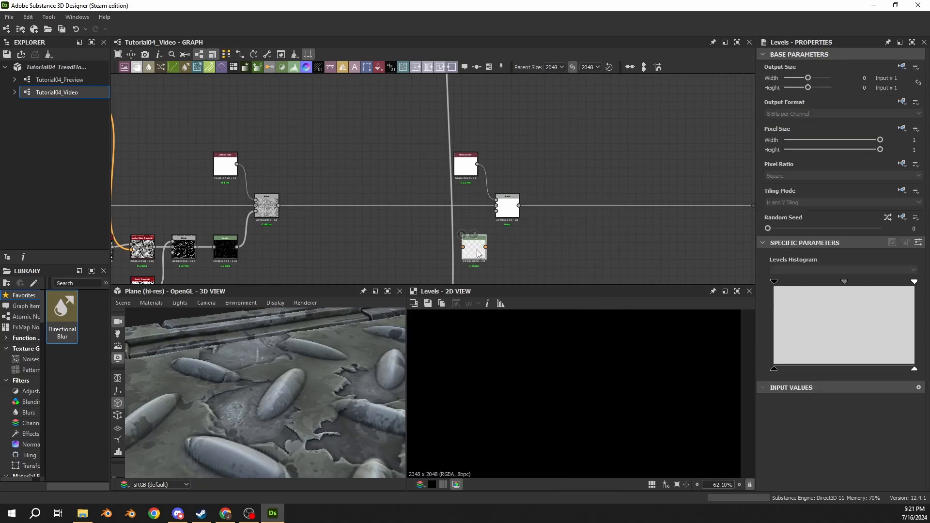
pyautogui.scroll(3, 475, 248)
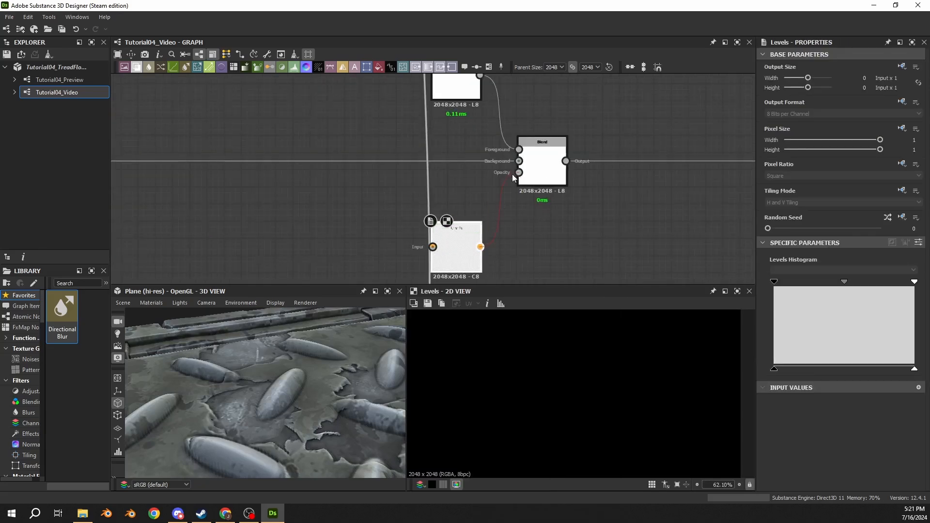
pyautogui.scroll(-2, 304, 176)
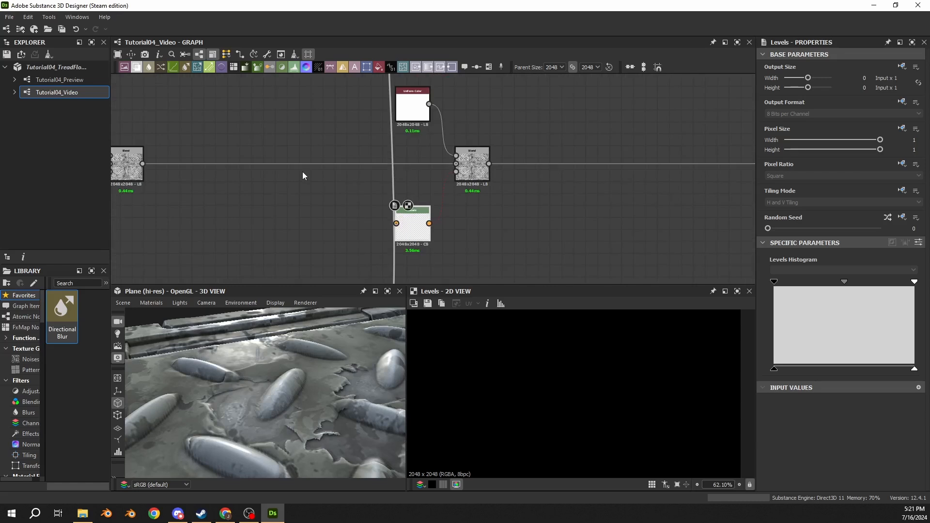
# - Examine the earlier Subtract Blend and the Clouds-based Levels feeding it in 2D as possible mask sources
pyautogui.scroll(-5, 302, 171)
pyautogui.moveTo(318, 148); pyautogui.dragTo(321, 161, button='middle')
pyautogui.scroll(6, 321, 162)
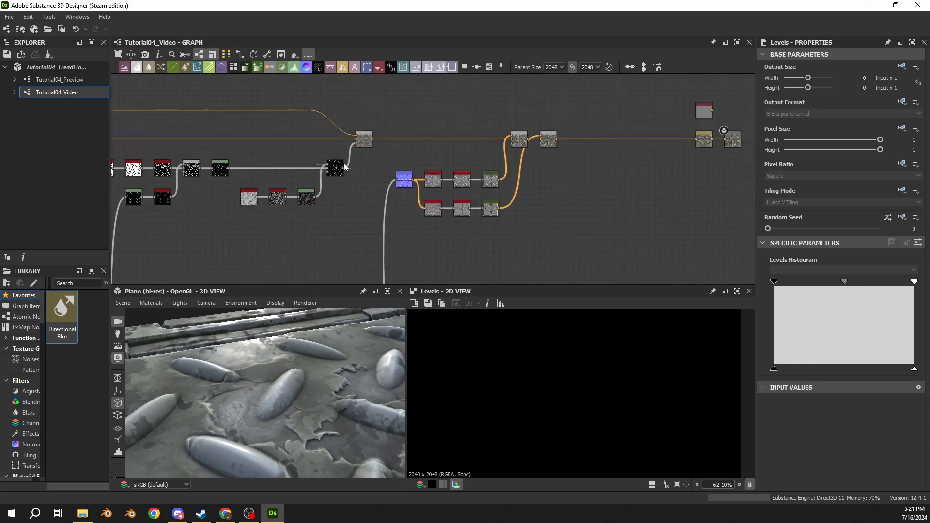
pyautogui.doubleClick(326, 171)
pyautogui.scroll(3, 229, 247)
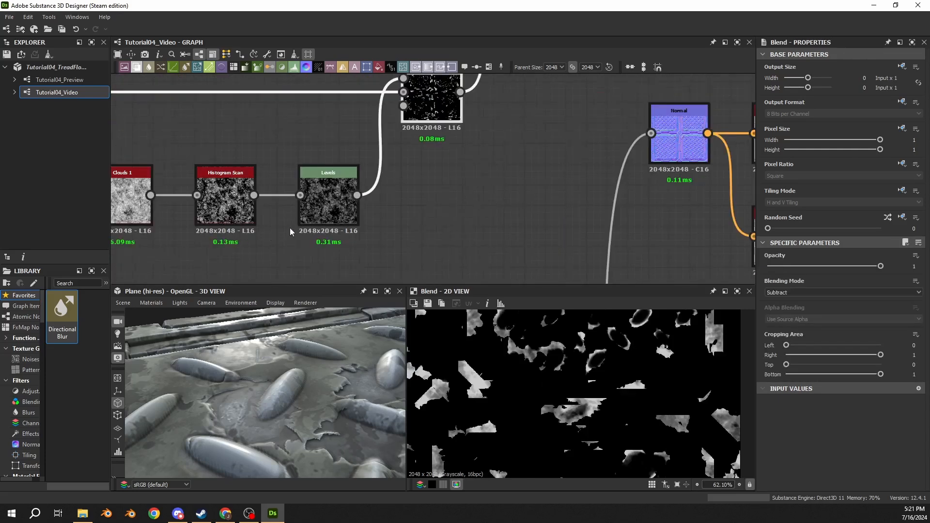
pyautogui.doubleClick(314, 214)
pyautogui.moveTo(433, 158); pyautogui.dragTo(461, 211, button='middle')
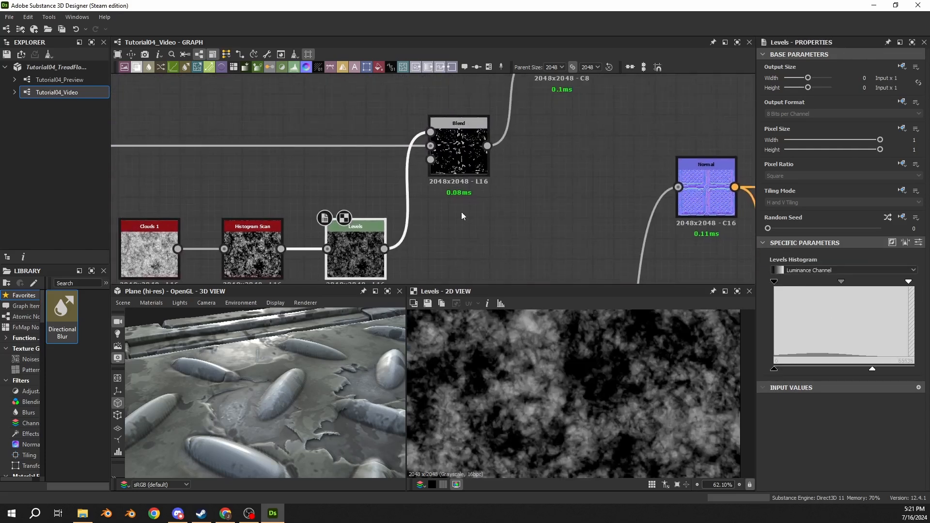
pyautogui.doubleClick(455, 170)
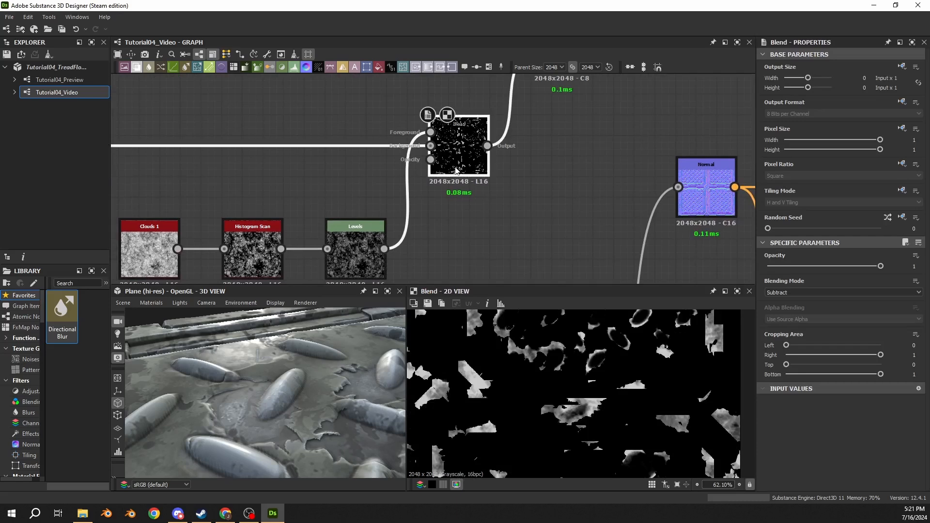
# - Compare the ambient-occlusion chain's Blend with the Clouds-subtracted Blend in 2D, checking the chipped edges in the 3D view
pyautogui.scroll(-4, 435, 184)
pyautogui.scroll(3, 332, 202)
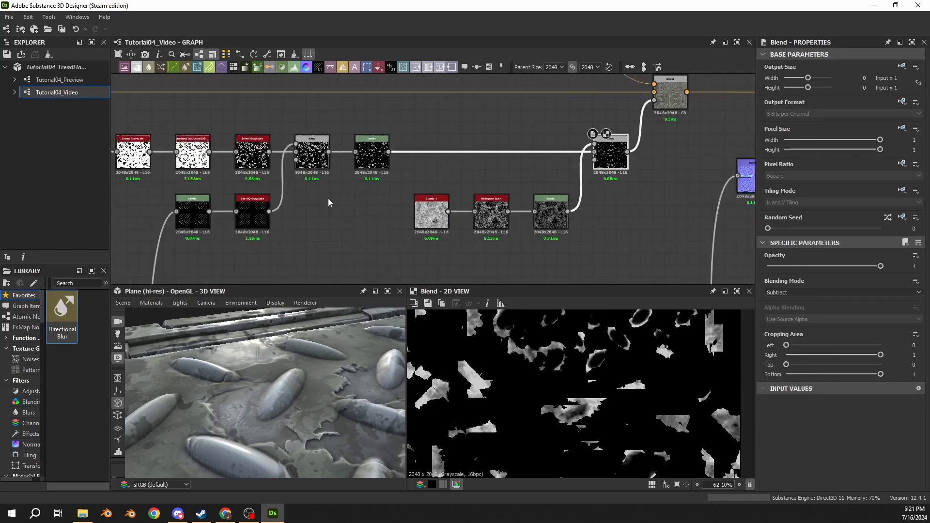
pyautogui.doubleClick(301, 154)
pyautogui.scroll(5, 520, 362)
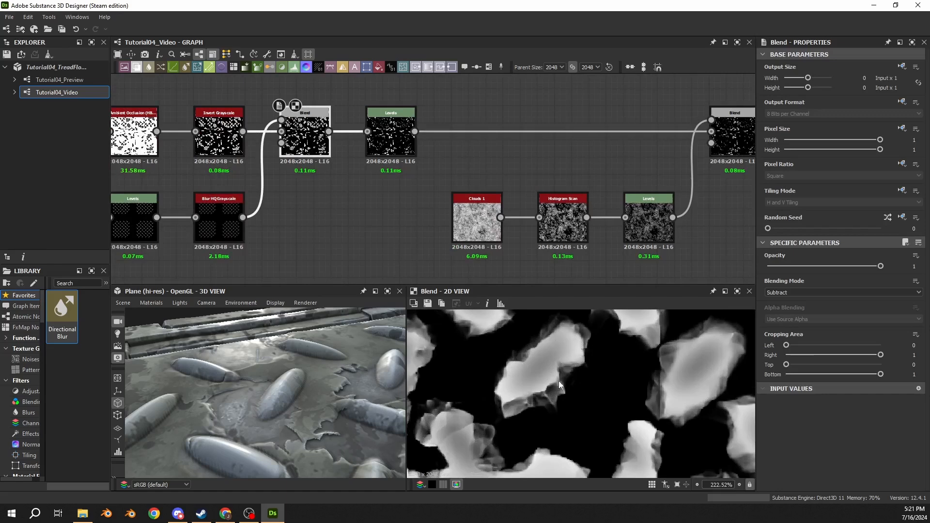
pyautogui.scroll(6, 344, 396)
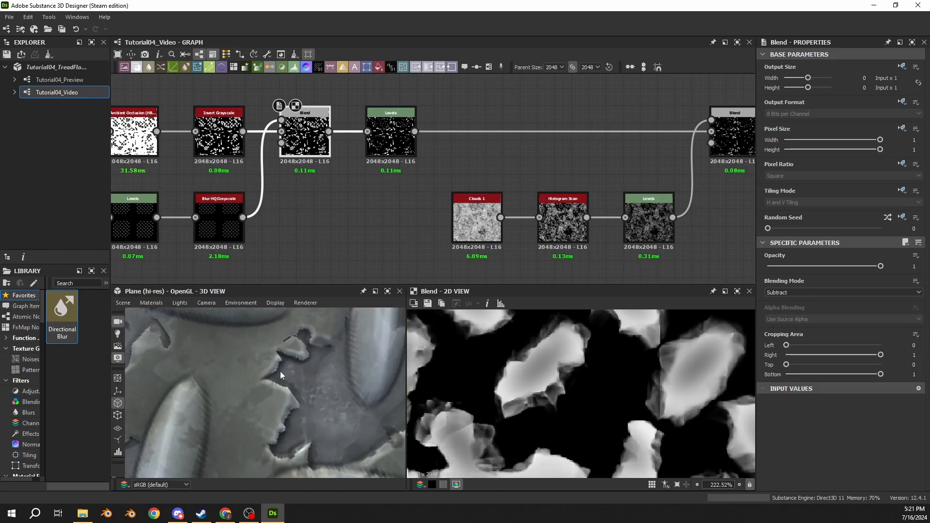
pyautogui.moveTo(585, 175); pyautogui.dragTo(319, 187, button='middle')
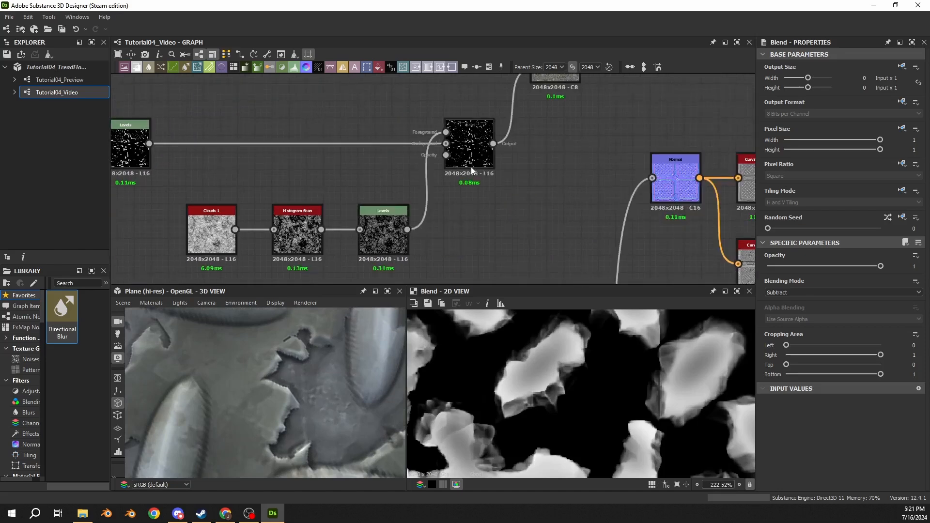
pyautogui.doubleClick(475, 155)
pyautogui.scroll(3, 520, 404)
pyautogui.scroll(-10, 521, 404)
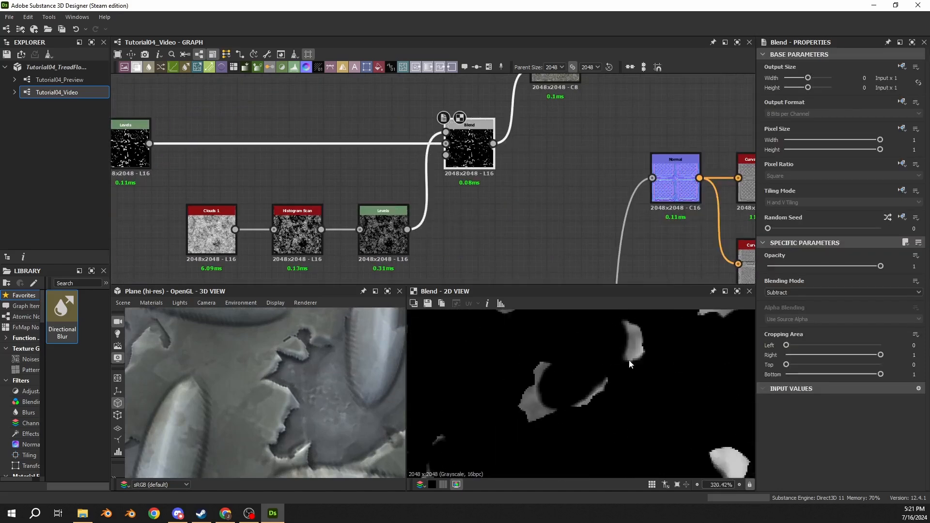
# - Connect the Clouds-subtracted Blend to the new Levels node's input and preview the resulting white-over-detail Blend in 2D
pyautogui.scroll(-8, 495, 219)
pyautogui.moveTo(459, 198); pyautogui.dragTo(395, 132, button='middle')
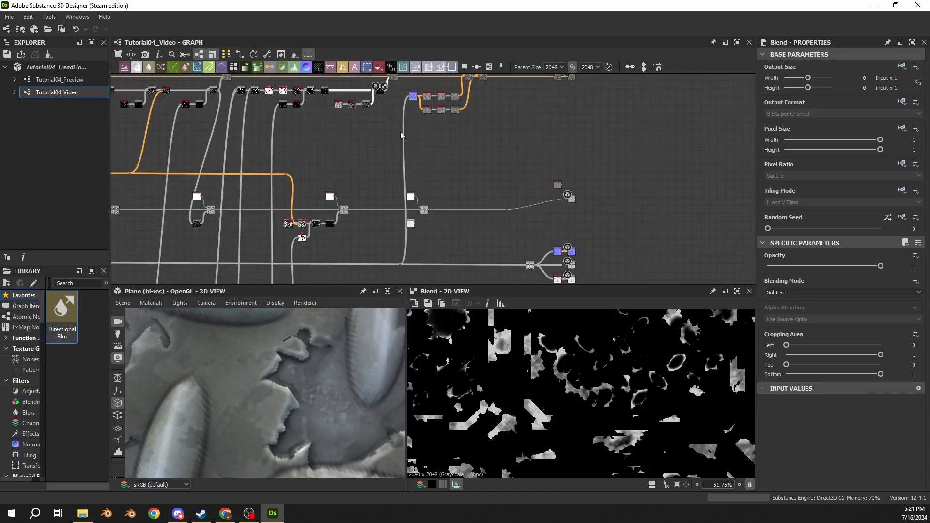
pyautogui.moveTo(385, 87); pyautogui.dragTo(407, 223)
pyautogui.scroll(7, 450, 229)
pyautogui.doubleClick(396, 183)
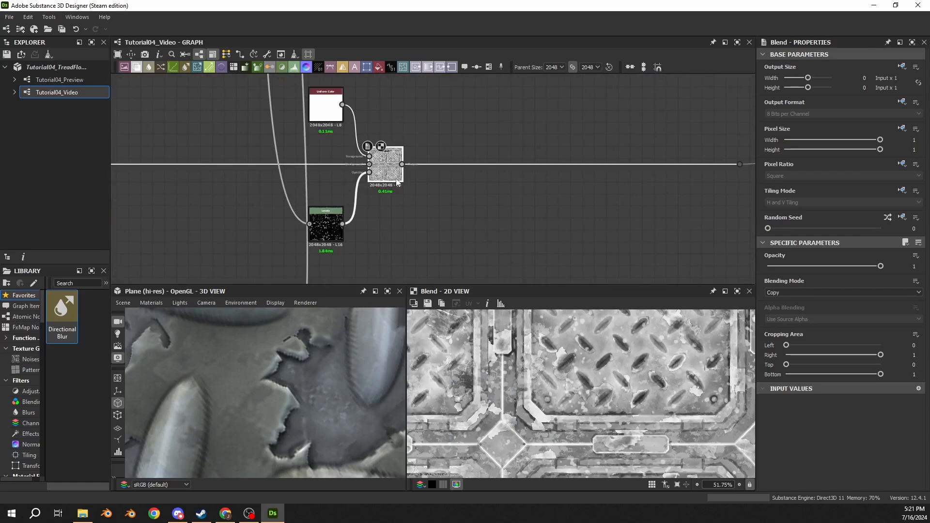
# - Set the new Levels node's Level Out High to 0.6 and auto-level its input range
pyautogui.click(334, 238)
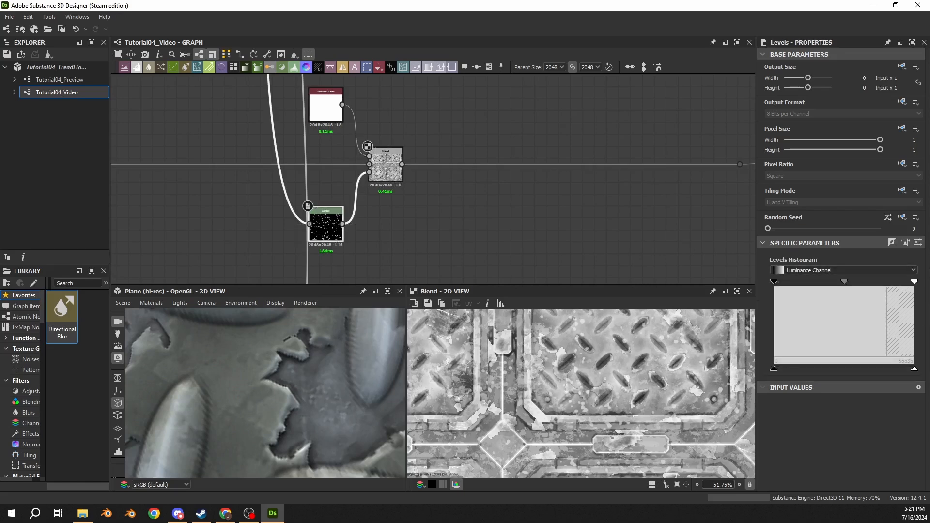
pyautogui.click(914, 245)
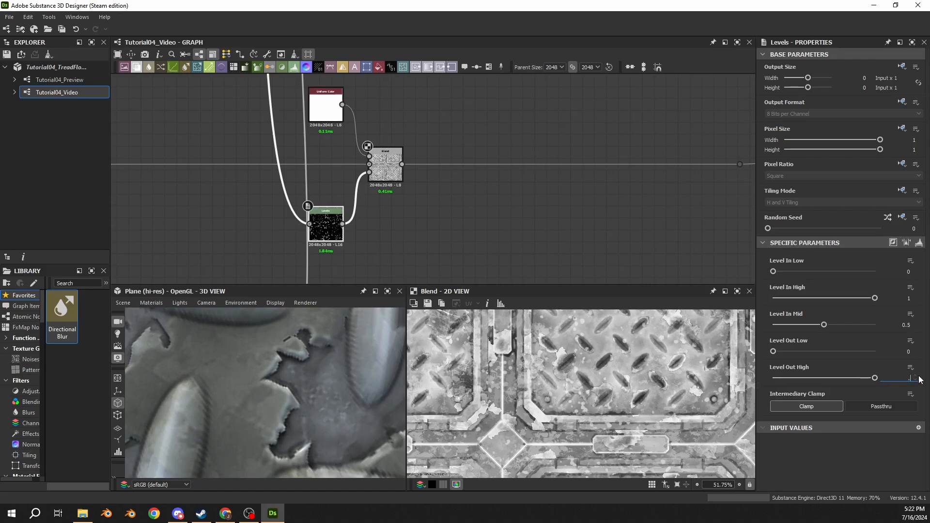
pyautogui.write('0.6')
pyautogui.press('Return')
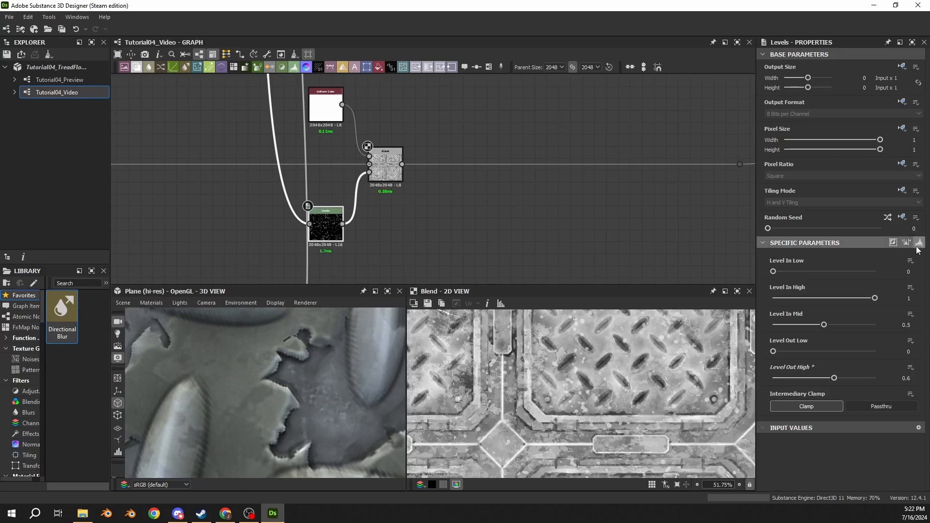
pyautogui.click(918, 245)
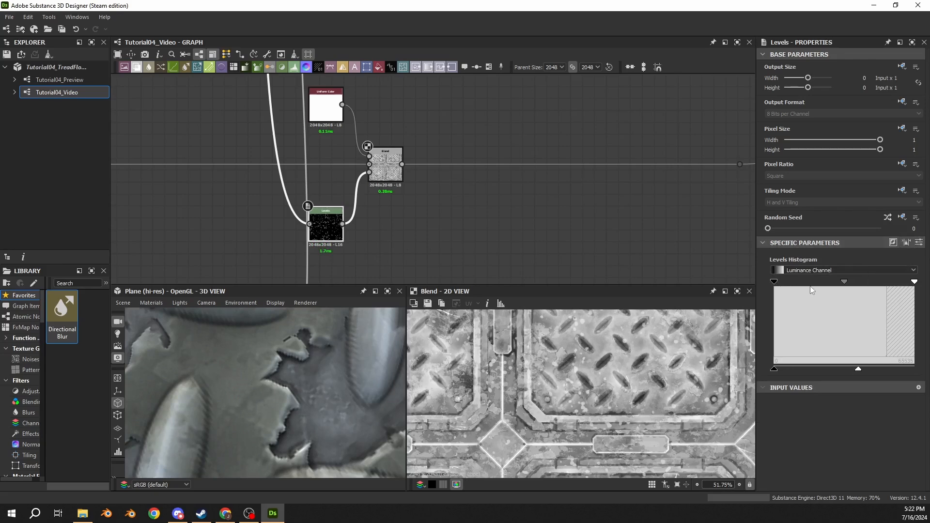
pyautogui.click(906, 245)
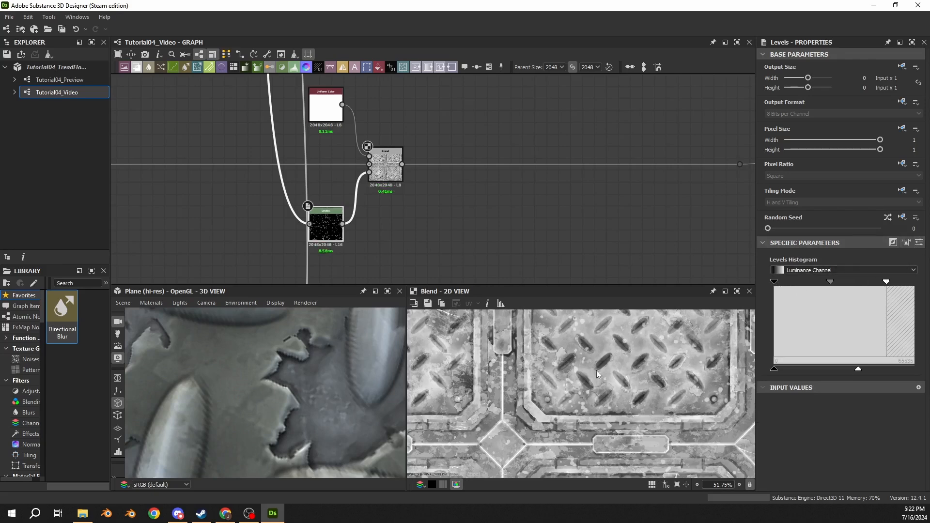
# - Disable the new Blend and inspect the chipped metal areas and treads at a grazing angle in 3D
pyautogui.scroll(-5, 559, 373)
pyautogui.scroll(-10, 254, 380)
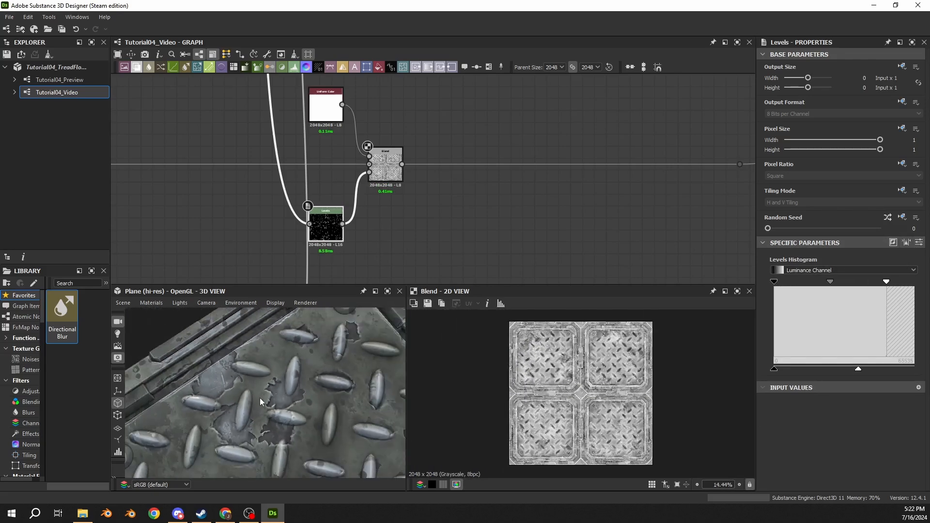
pyautogui.moveTo(260, 397); pyautogui.dragTo(256, 361)
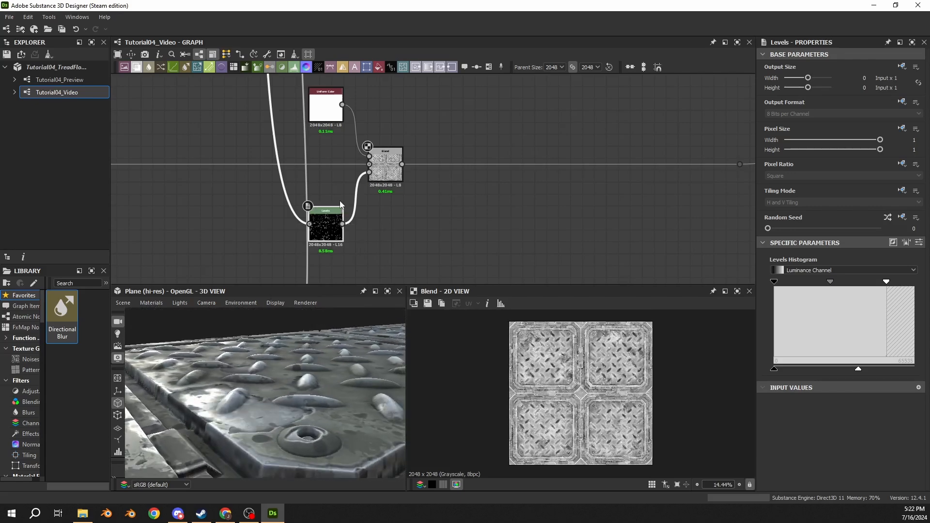
pyautogui.click(383, 172)
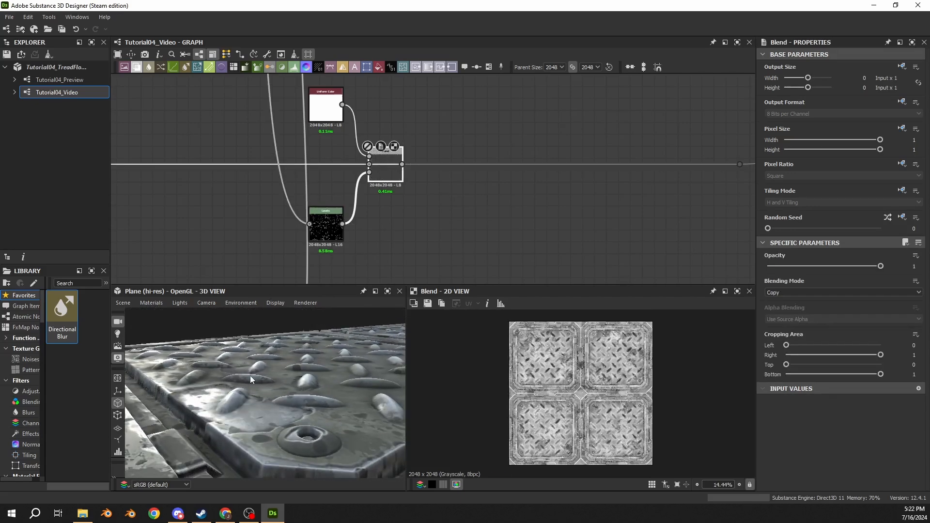
pyautogui.moveTo(250, 375); pyautogui.dragTo(219, 392)
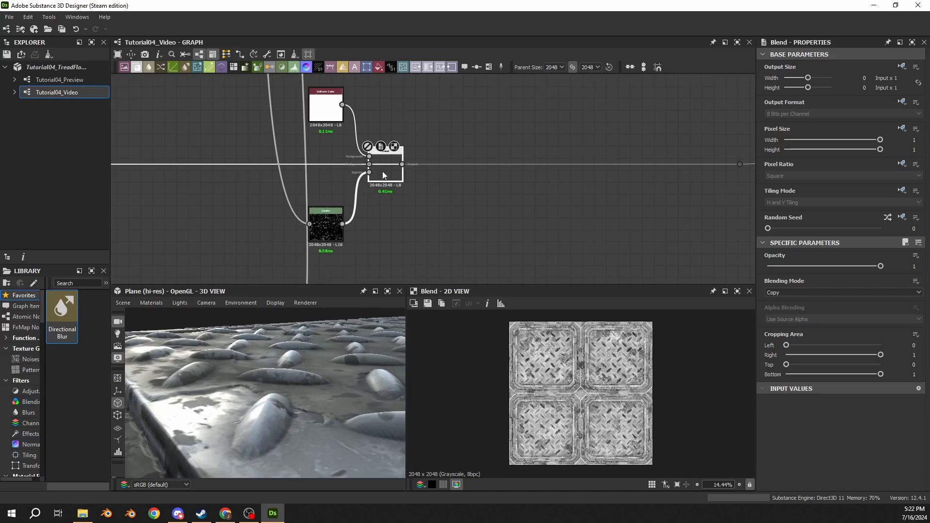
pyautogui.moveTo(246, 382); pyautogui.dragTo(277, 380)
pyautogui.scroll(2, 169, 373)
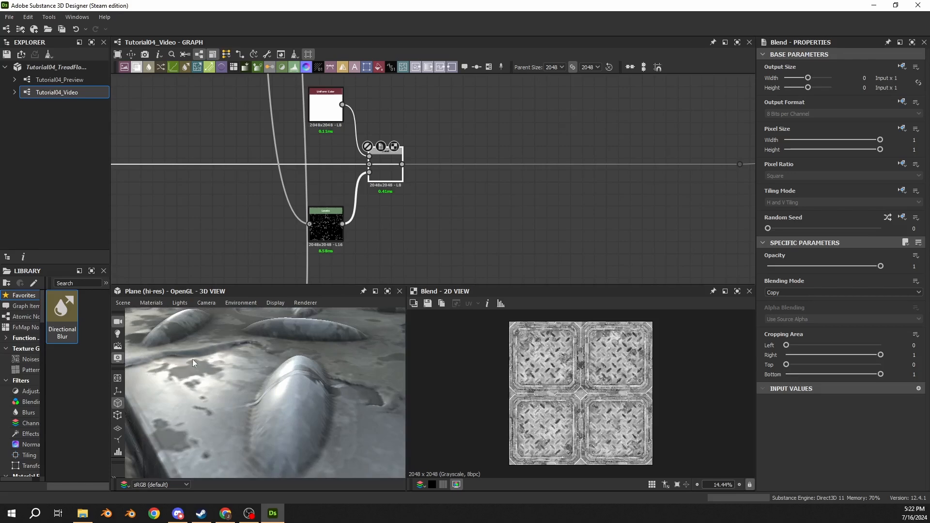
# - Preview the Levels mask and the new Blend in 2D, re-enable the Blend, and view the plate's bolted corner in 3D
pyautogui.doubleClick(322, 231)
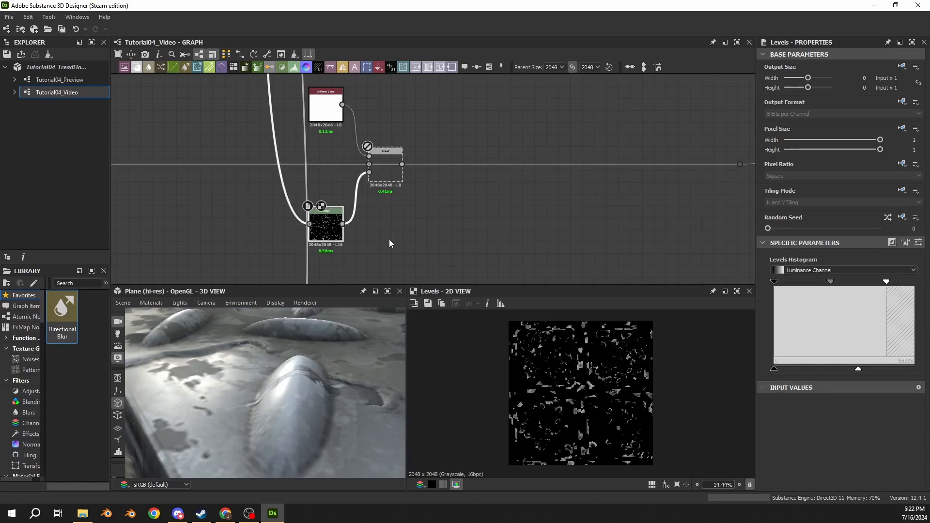
pyautogui.doubleClick(394, 176)
pyautogui.moveTo(387, 208); pyautogui.dragTo(467, 202, button='middle')
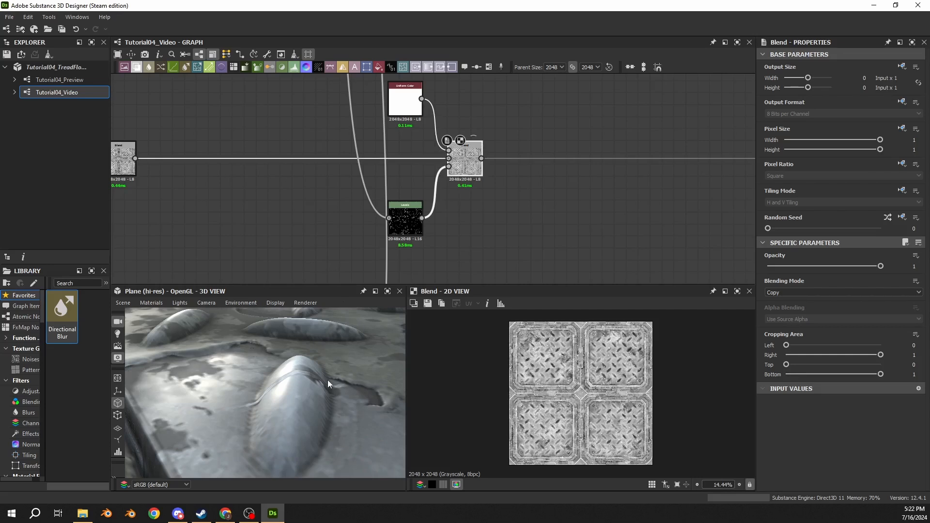
pyautogui.moveTo(364, 395); pyautogui.dragTo(253, 388)
pyautogui.scroll(-4, 259, 389)
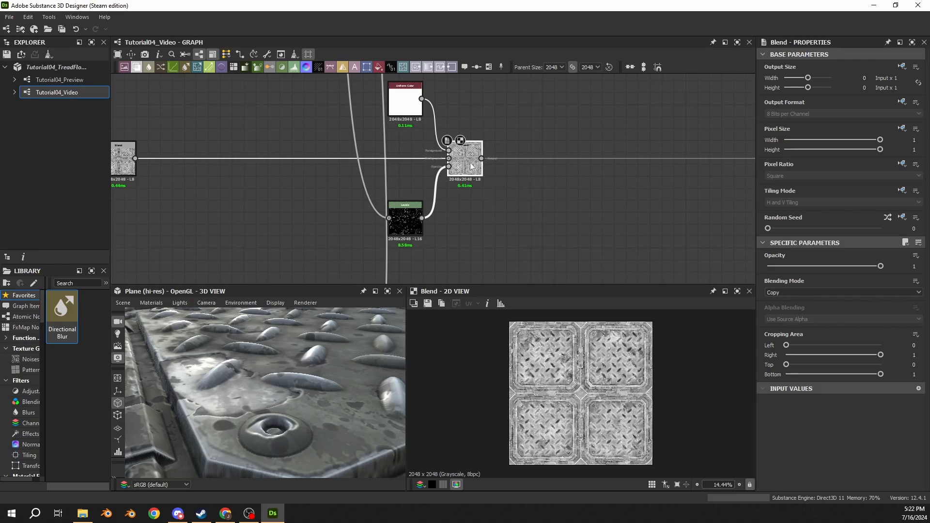
# - Toggle the new Blend off and on to compare the chipped metal's shine in 3D, from close up and across the plate
pyautogui.hotkey('shift', 'd')
pyautogui.hotkey('shift', 'd')
pyautogui.hotkey('shift', 'd')
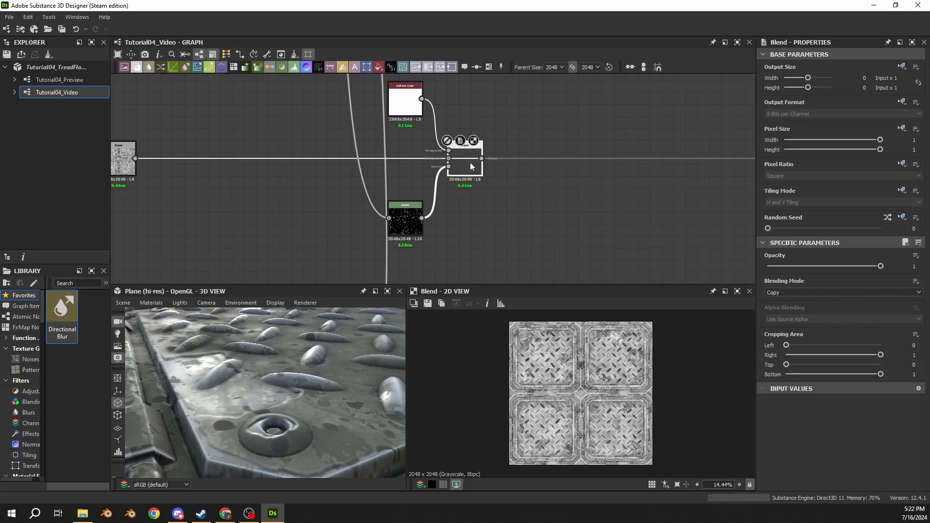
pyautogui.hotkey('shift', 'd')
pyautogui.hotkey('shift', 'd')
pyautogui.hotkey('shift', 'd')
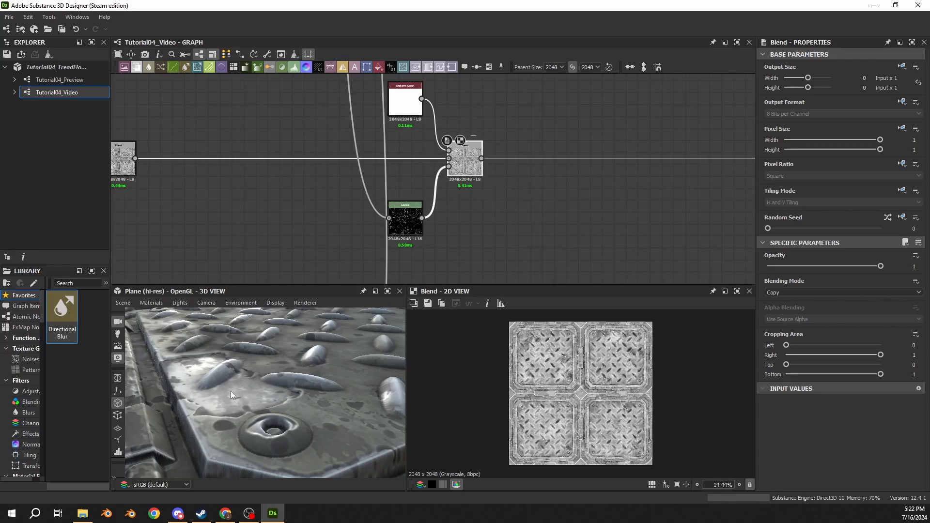
pyautogui.moveTo(231, 391); pyautogui.dragTo(209, 375)
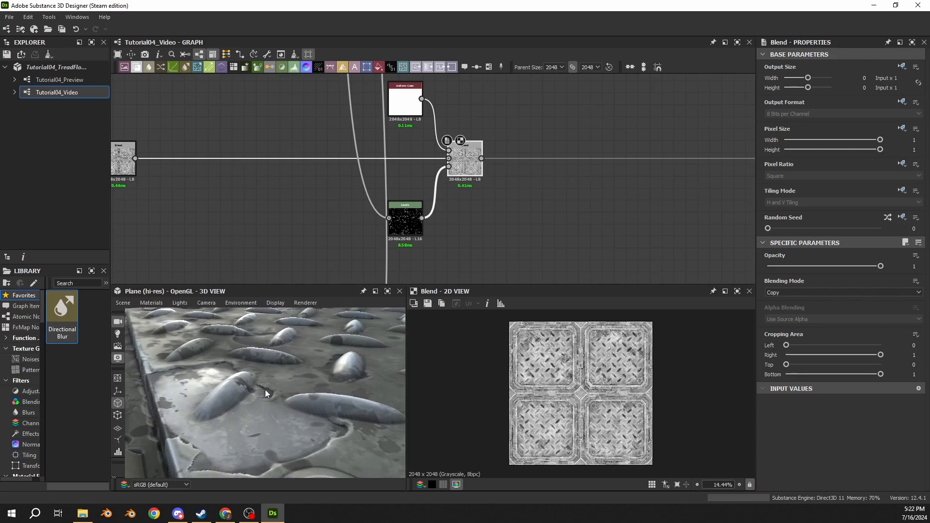
pyautogui.scroll(5, 222, 362)
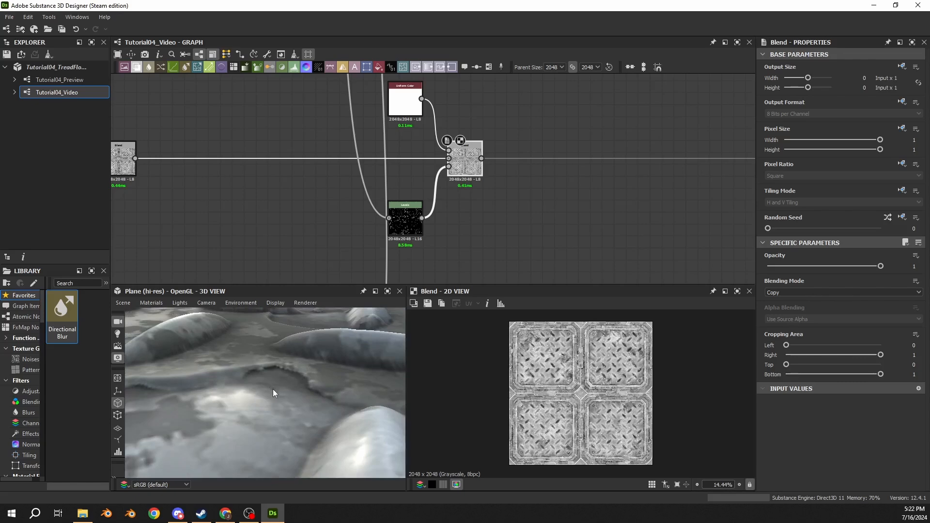
pyautogui.scroll(-3, 269, 382)
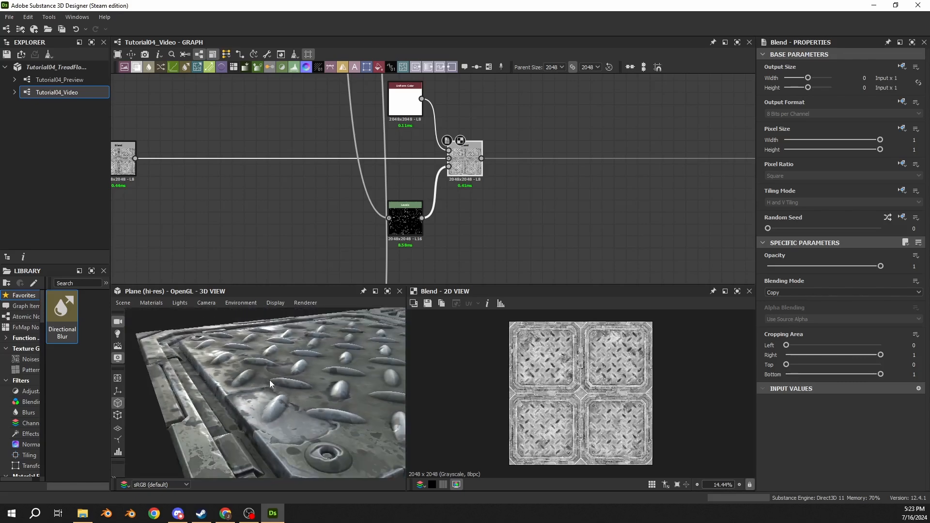
pyautogui.scroll(2, 254, 366)
pyautogui.moveTo(255, 366)
pyautogui.mouseDown()
pyautogui.moveTo(285, 392)
pyautogui.moveTo(216, 355)
pyautogui.moveTo(193, 357)
pyautogui.moveTo(245, 391)
pyautogui.moveTo(245, 363)
pyautogui.mouseUp()
pyautogui.scroll(3, 245, 362)
pyautogui.scroll(-3, 245, 363)
pyautogui.scroll(-4, 288, 214)
# - Raise the Position of the Histogram Scan in the upper chipping-mask row to 0.56
pyautogui.moveTo(287, 218); pyautogui.dragTo(429, 189, button='middle')
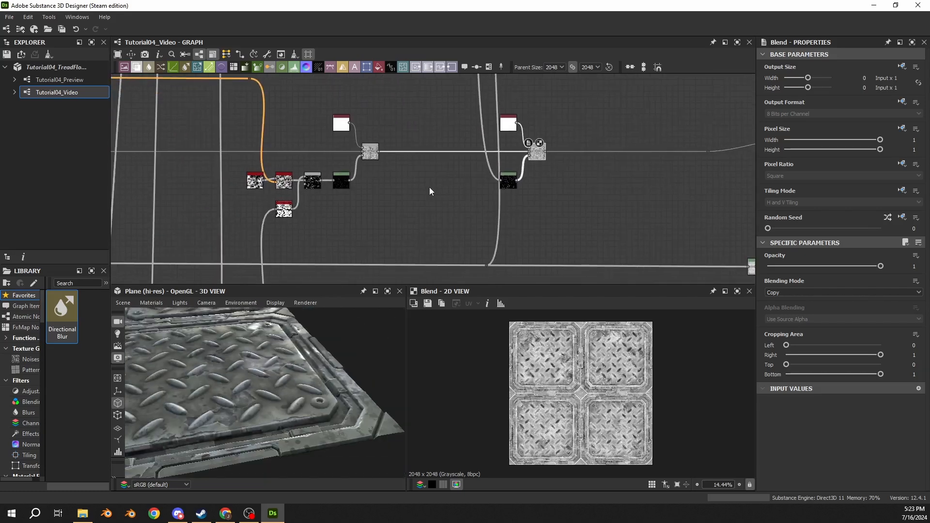
pyautogui.moveTo(671, 128); pyautogui.dragTo(554, 164, button='middle')
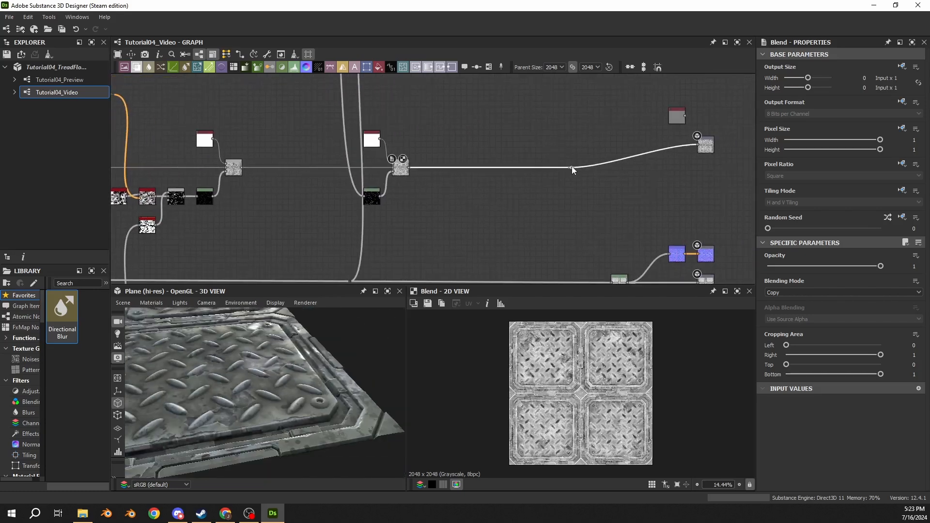
pyautogui.scroll(-3, 650, 165)
pyautogui.scroll(-4, 648, 197)
pyautogui.scroll(5, 310, 215)
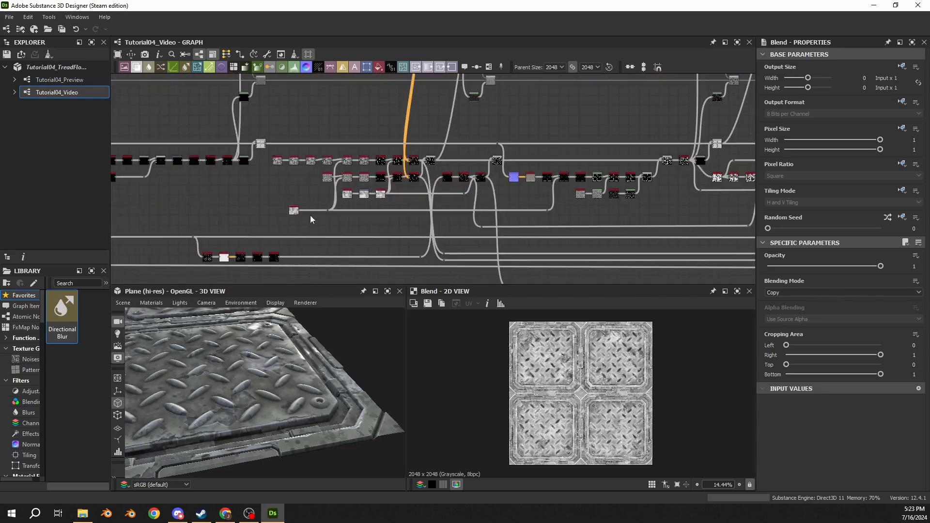
pyautogui.scroll(4, 361, 197)
pyautogui.moveTo(381, 159); pyautogui.dragTo(356, 214, button='middle')
pyautogui.scroll(3, 393, 155)
pyautogui.click(388, 161)
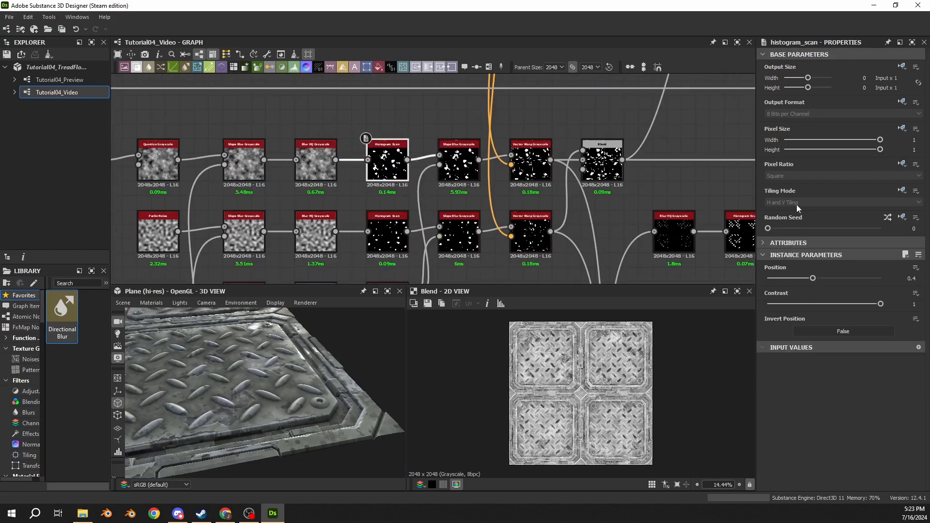
pyautogui.moveTo(813, 280)
pyautogui.mouseDown()
pyautogui.moveTo(839, 281)
pyautogui.moveTo(830, 280)
pyautogui.mouseUp()
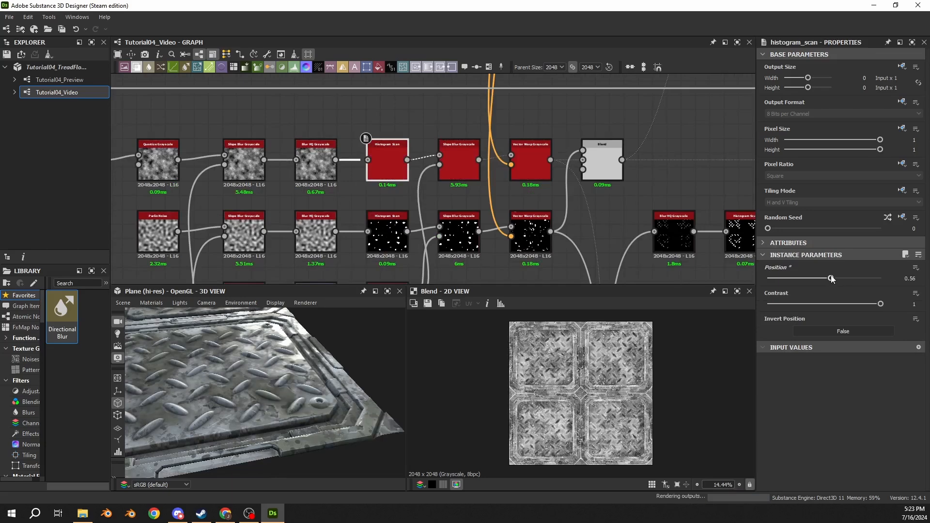
# - Examine the enlarged chipped areas around the raised treads in 3D
pyautogui.moveTo(307, 379); pyautogui.dragTo(274, 383)
pyautogui.scroll(4, 277, 364)
pyautogui.scroll(5, 280, 394)
pyautogui.scroll(-5, 283, 388)
pyautogui.scroll(4, 264, 367)
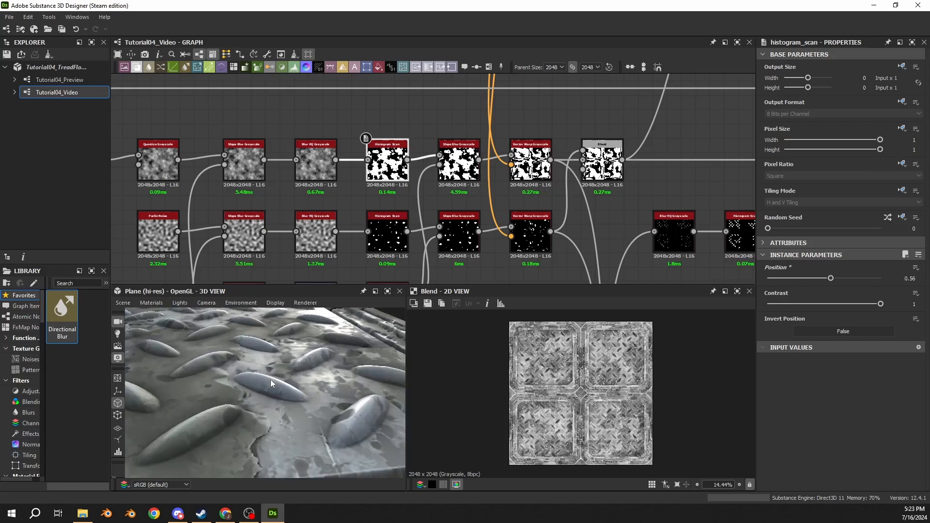
# - Compare the newest Blend disabled and enabled in a 2D close-up, and preview its Levels mask
pyautogui.scroll(-5, 585, 175)
pyautogui.scroll(-2, 586, 175)
pyautogui.scroll(10, 542, 167)
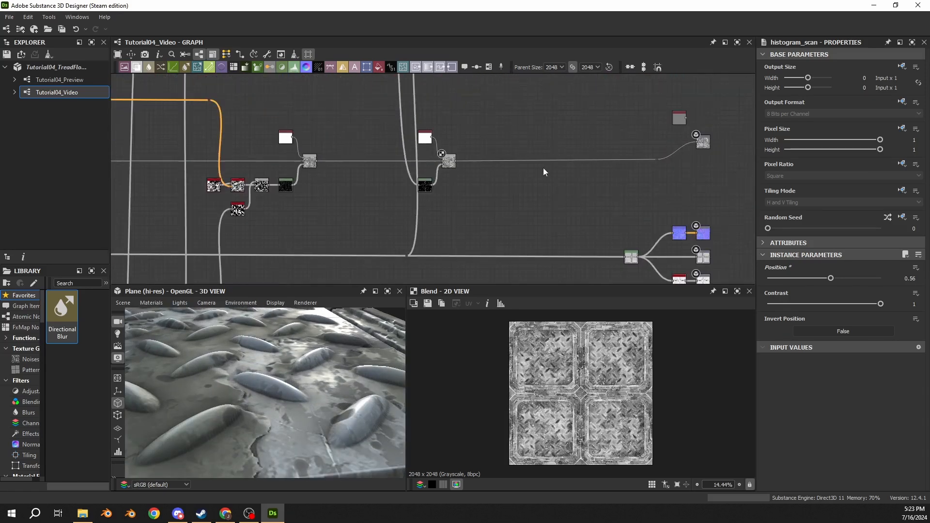
pyautogui.click(508, 131)
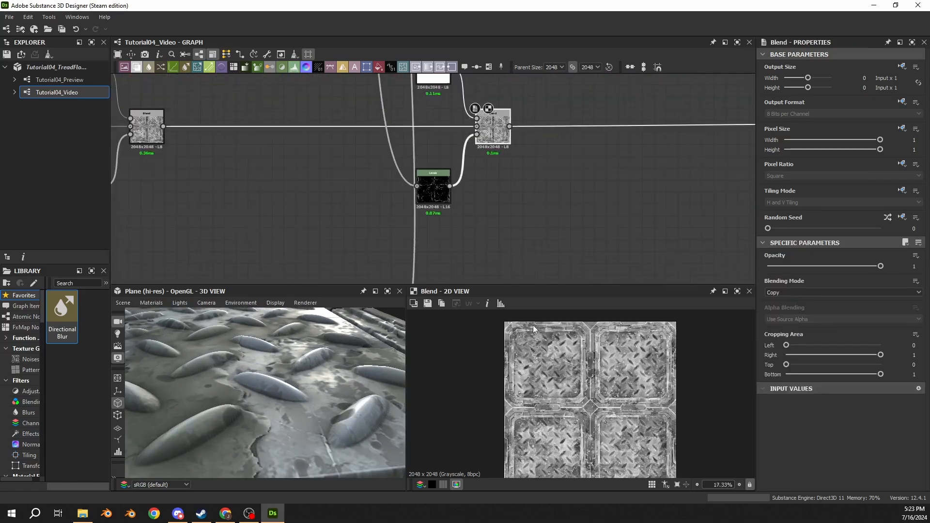
pyautogui.scroll(6, 559, 355)
pyautogui.scroll(2, 559, 355)
pyautogui.hotkey('shift', 'd')
pyautogui.hotkey('shift', 'd')
pyautogui.hotkey('shift', 'd')
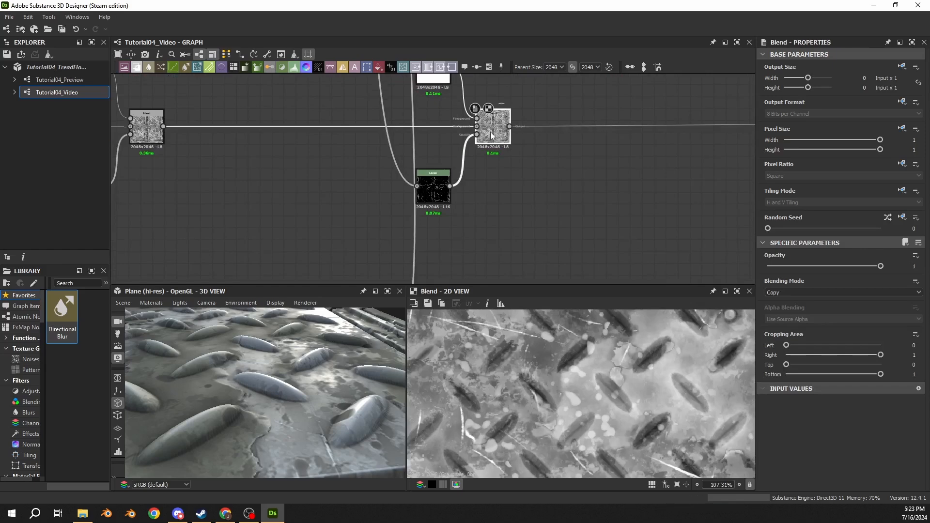
pyautogui.hotkey('shift', 'd')
pyautogui.scroll(-4, 593, 398)
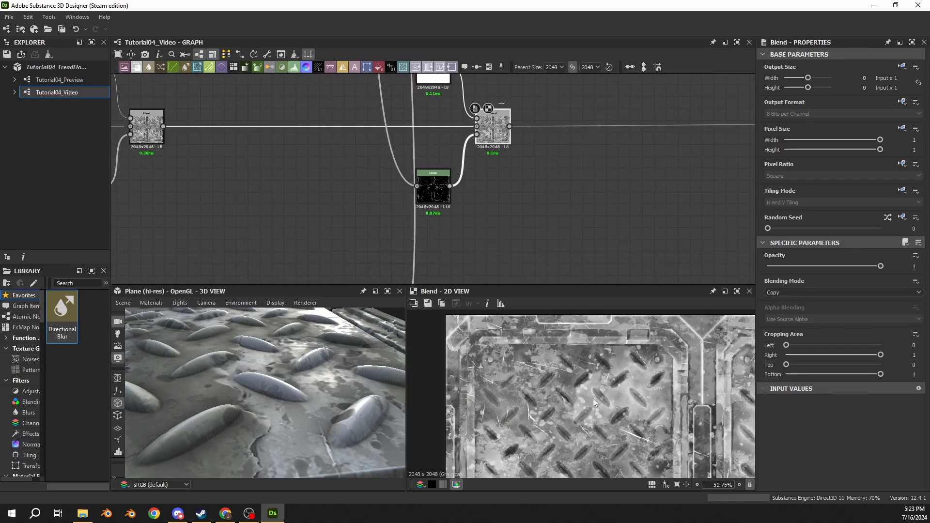
pyautogui.moveTo(593, 398); pyautogui.dragTo(473, 349, button='middle')
pyautogui.doubleClick(433, 193)
pyautogui.scroll(-6, 529, 405)
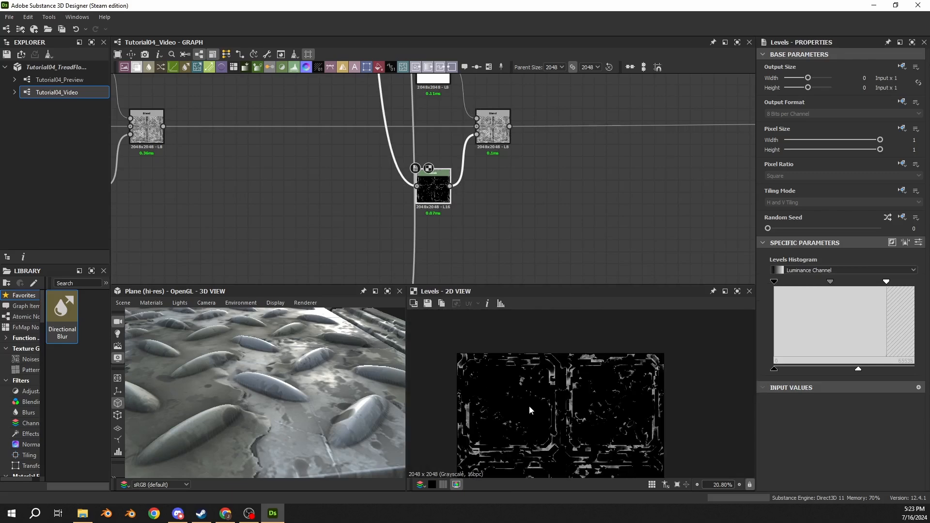
# - Set the Position of the upper-row Histogram Scan in the chipping mask back to 0.4
pyautogui.scroll(-4, 245, 199)
pyautogui.scroll(-1, 245, 194)
pyautogui.moveTo(245, 195); pyautogui.dragTo(502, 186, button='middle')
pyautogui.moveTo(210, 242); pyautogui.dragTo(417, 203, button='middle')
pyautogui.scroll(-3, 228, 245)
pyautogui.scroll(8, 411, 201)
pyautogui.scroll(3, 424, 181)
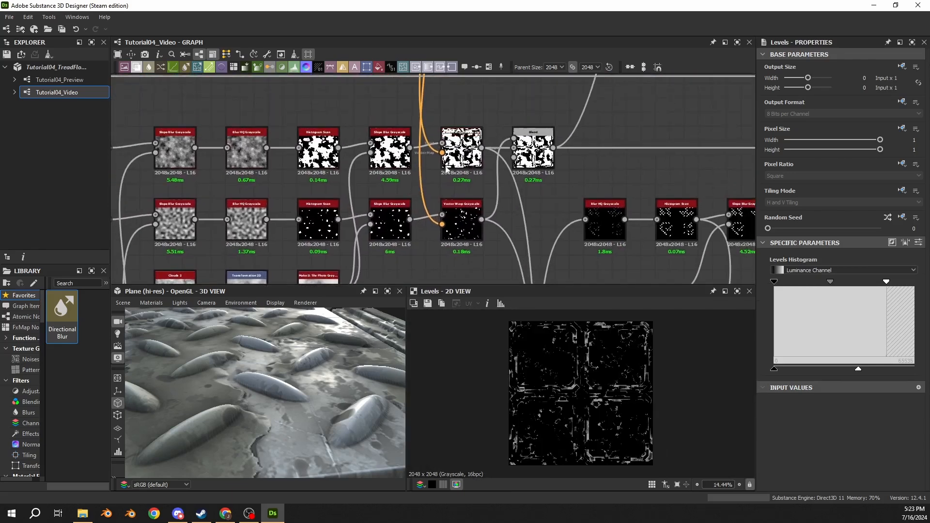
pyautogui.click(461, 145)
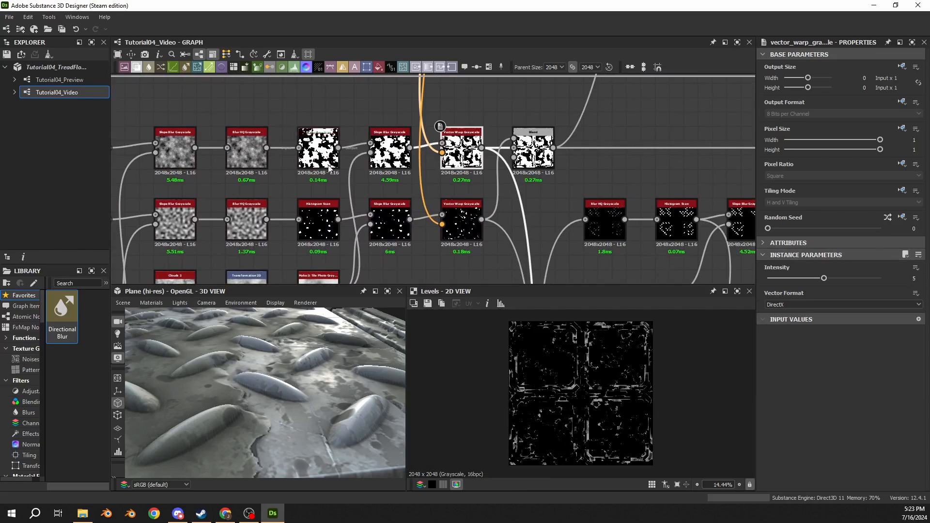
pyautogui.click(317, 154)
pyautogui.doubleClick(917, 279)
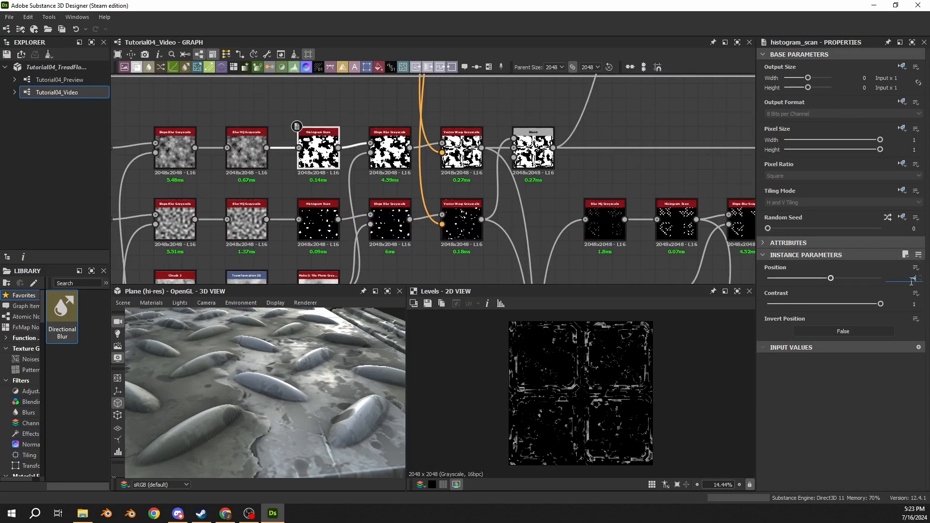
pyautogui.write('0.4')
pyautogui.press('Return')
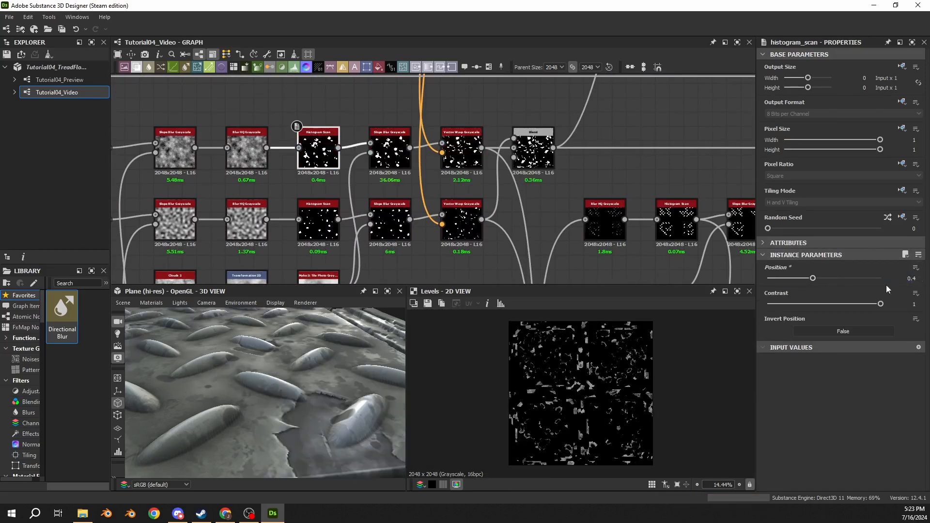
# - Examine the whole tread floor in 3D, and undo and redo the last Histogram Scan Position change to compare
pyautogui.scroll(-3, 332, 387)
pyautogui.moveTo(316, 393)
pyautogui.mouseDown()
pyautogui.moveTo(308, 377)
pyautogui.moveTo(250, 371)
pyautogui.moveTo(271, 387)
pyautogui.moveTo(303, 384)
pyautogui.mouseUp()
pyautogui.scroll(-4, 274, 371)
pyautogui.scroll(-3, 271, 388)
pyautogui.scroll(3, 271, 388)
pyautogui.scroll(-10, 586, 172)
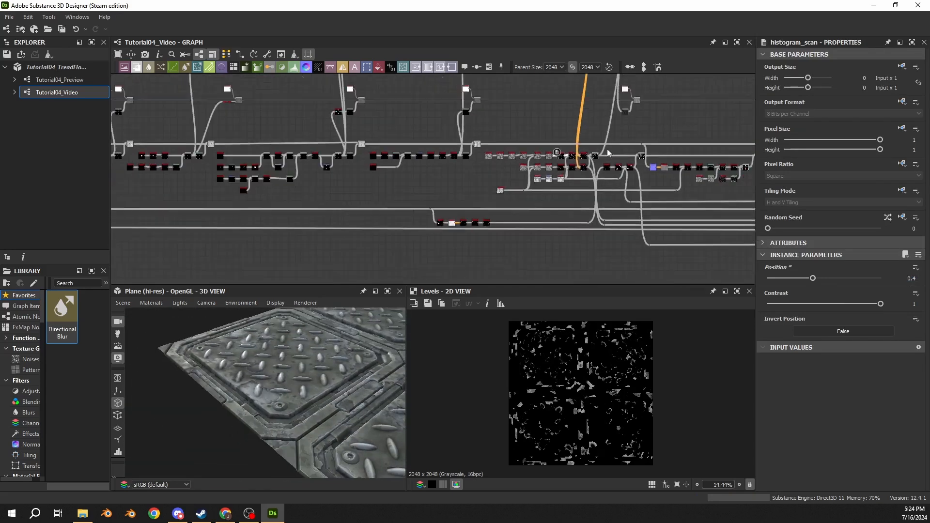
pyautogui.scroll(8, 608, 153)
pyautogui.hotkey('ctrl', 'z')
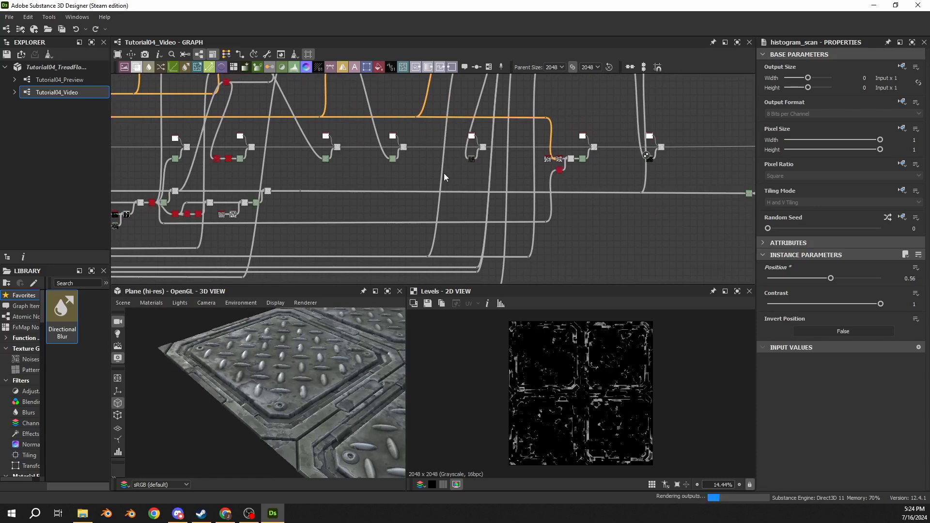
pyautogui.hotkey('ctrl', 'y')
pyautogui.scroll(-3, 356, 203)
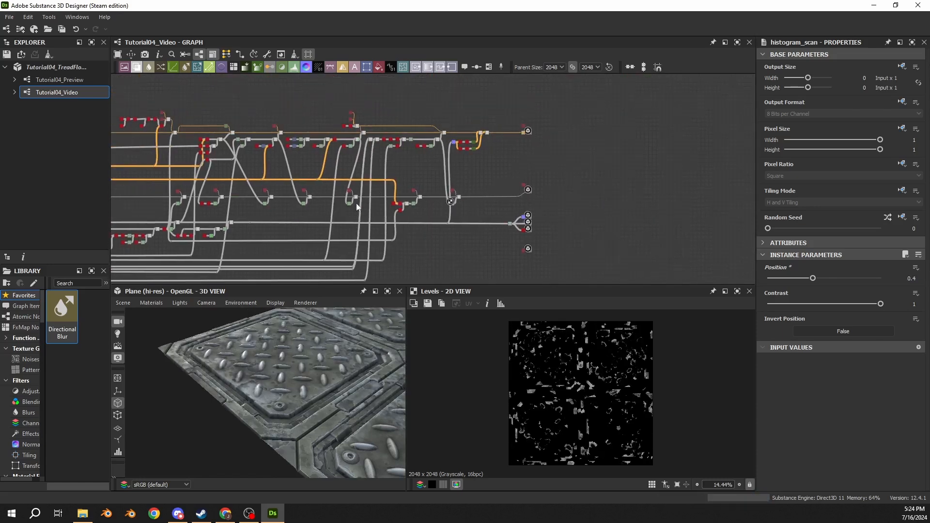
# - Insert a new Blend node between the last Blend in the grayscale chain and the output, in line with the main connection
pyautogui.scroll(6, 480, 162)
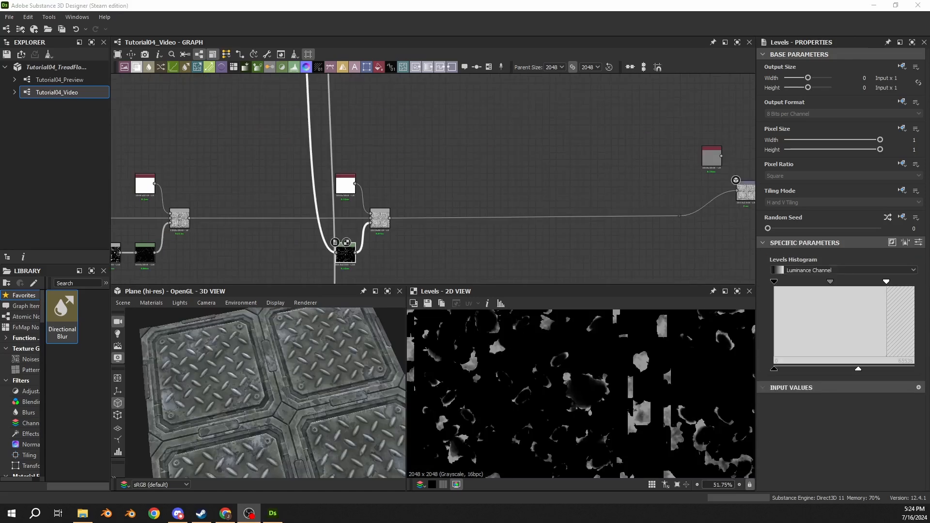
pyautogui.click(507, 239)
pyautogui.press('space')
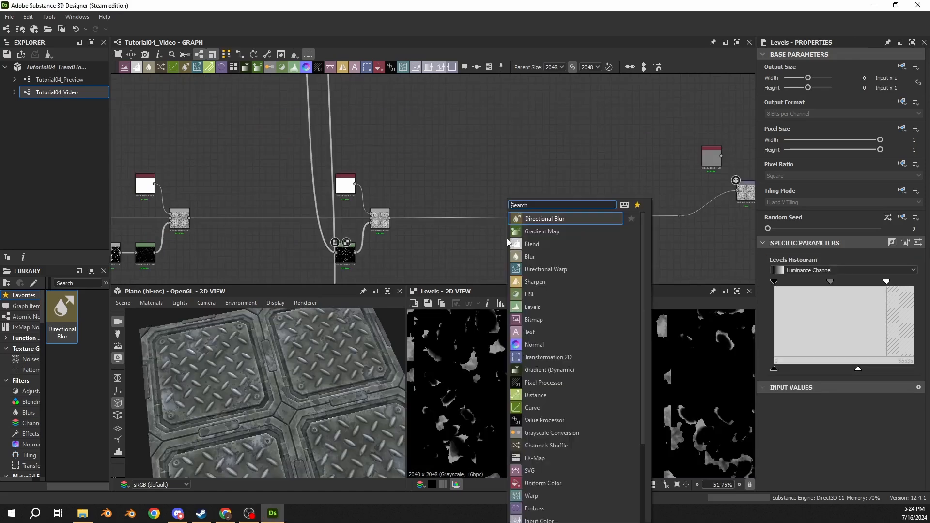
pyautogui.write('blend')
pyautogui.press('Return')
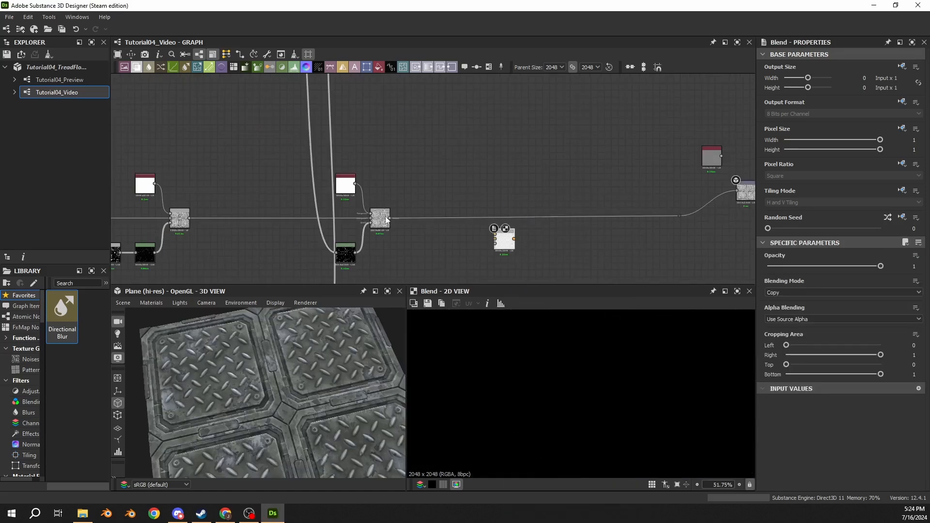
pyautogui.moveTo(490, 242); pyautogui.dragTo(494, 241)
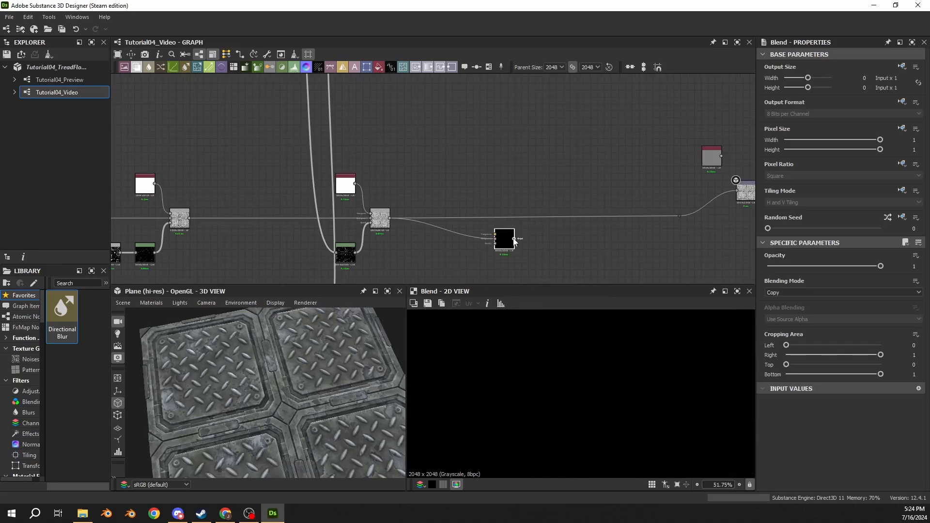
pyautogui.moveTo(658, 216); pyautogui.dragTo(679, 216)
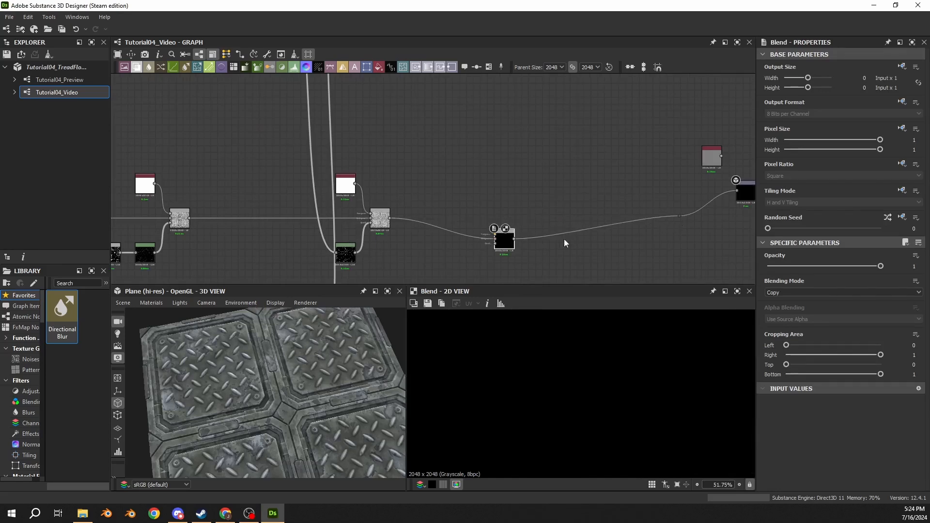
pyautogui.moveTo(509, 252); pyautogui.dragTo(529, 226)
pyautogui.moveTo(474, 238); pyautogui.dragTo(477, 203, button='middle')
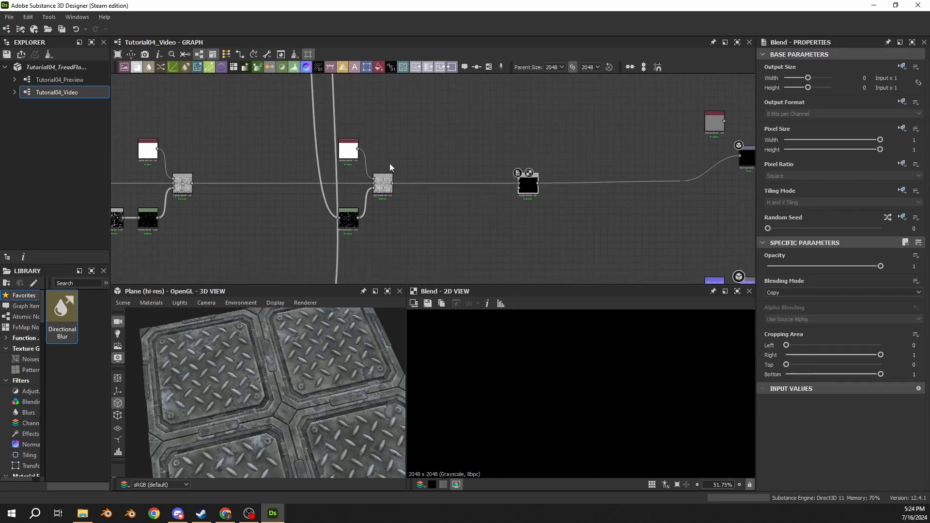
# - Duplicate the previous Blend's white Uniform Color and connect the copy to the new Blend's foreground
pyautogui.click(347, 154)
pyautogui.hotkey('ctrl', 'd')
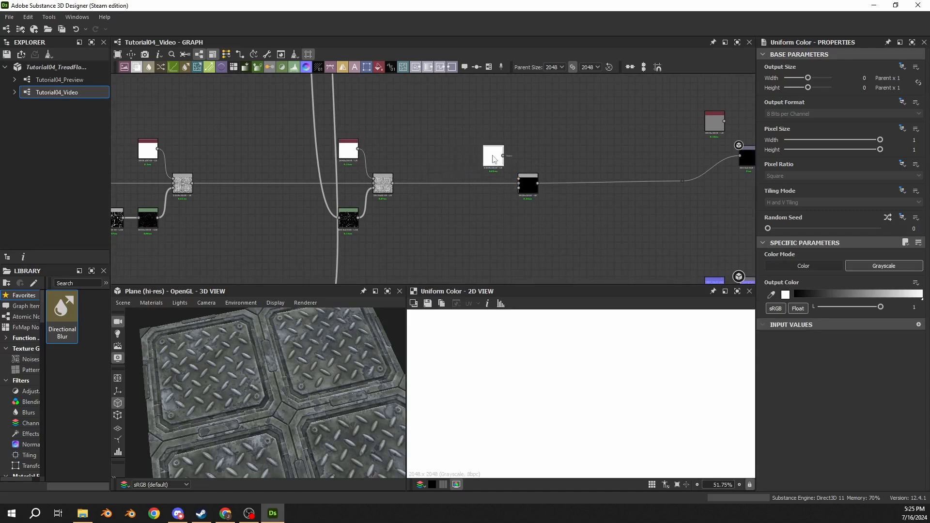
pyautogui.click(493, 150)
pyautogui.moveTo(504, 149); pyautogui.dragTo(518, 179)
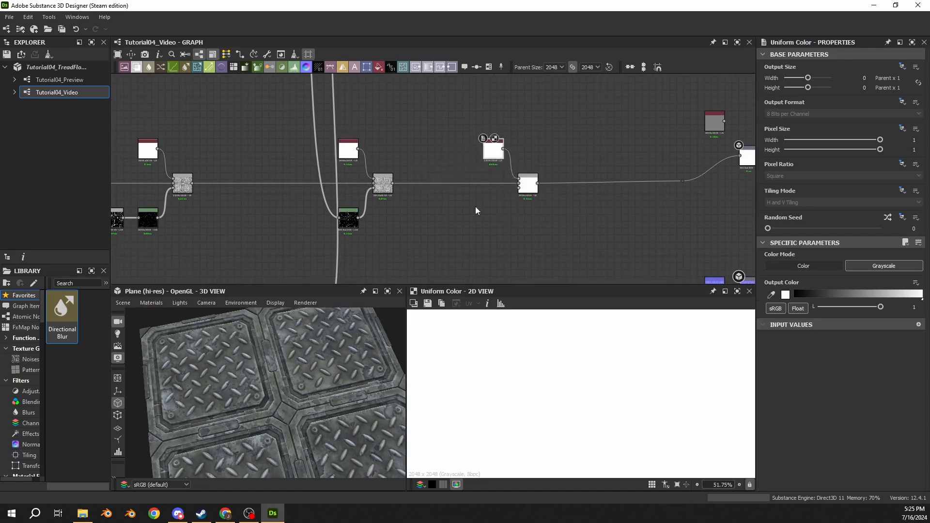
# - Add a second Uniform Color node below the new Blend
pyautogui.press('space')
pyautogui.write('unif')
pyautogui.press('Return')
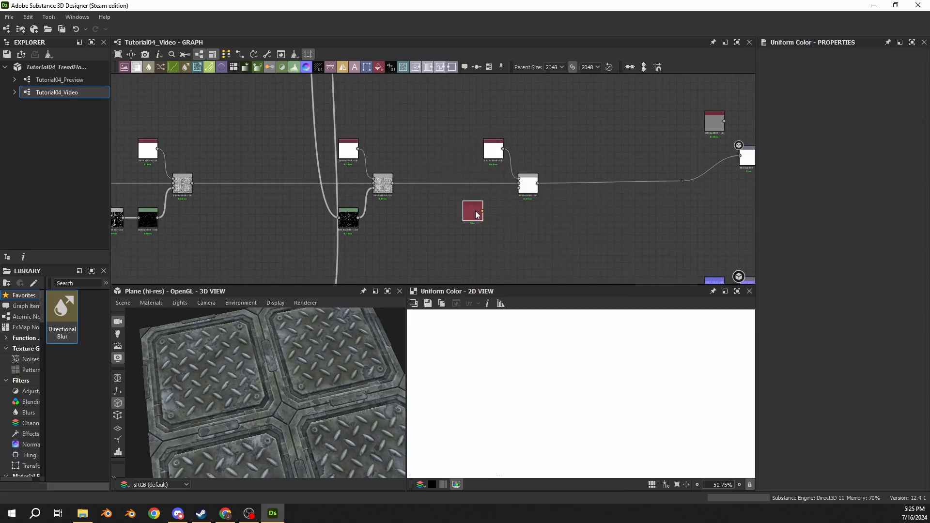
pyautogui.scroll(3, 475, 211)
pyautogui.moveTo(475, 211); pyautogui.dragTo(512, 231)
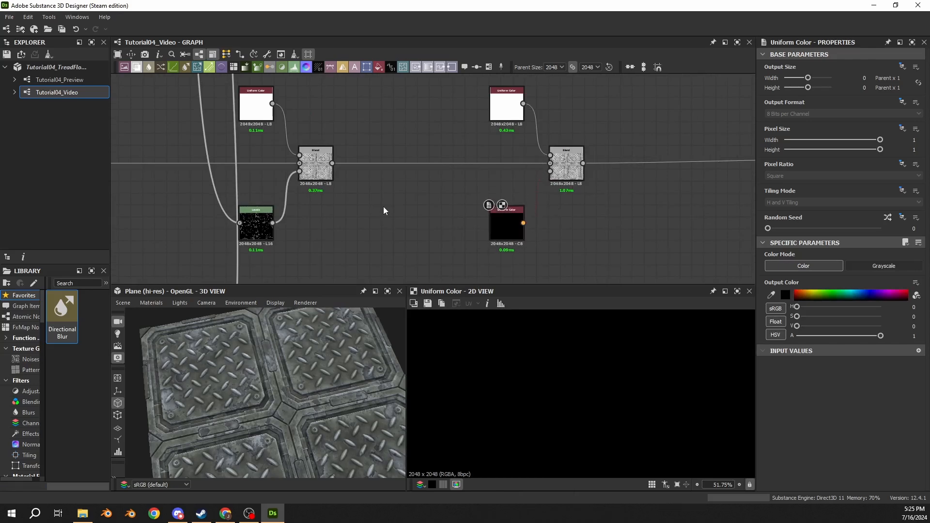
# - Align the grayscale output node with the main connection and move the new Blend and its Uniform Color nodes closer to it
pyautogui.scroll(-3, 368, 214)
pyautogui.moveTo(465, 131); pyautogui.dragTo(510, 197)
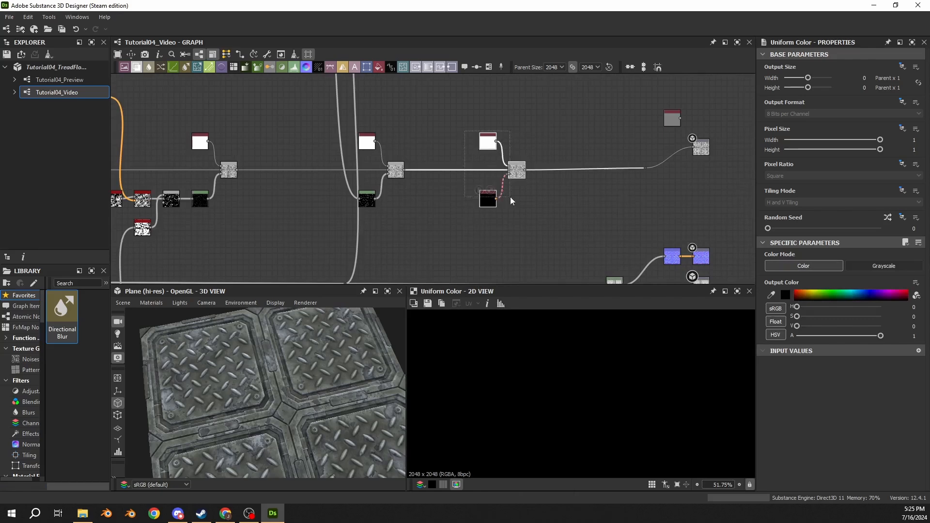
pyautogui.moveTo(705, 152); pyautogui.dragTo(706, 175)
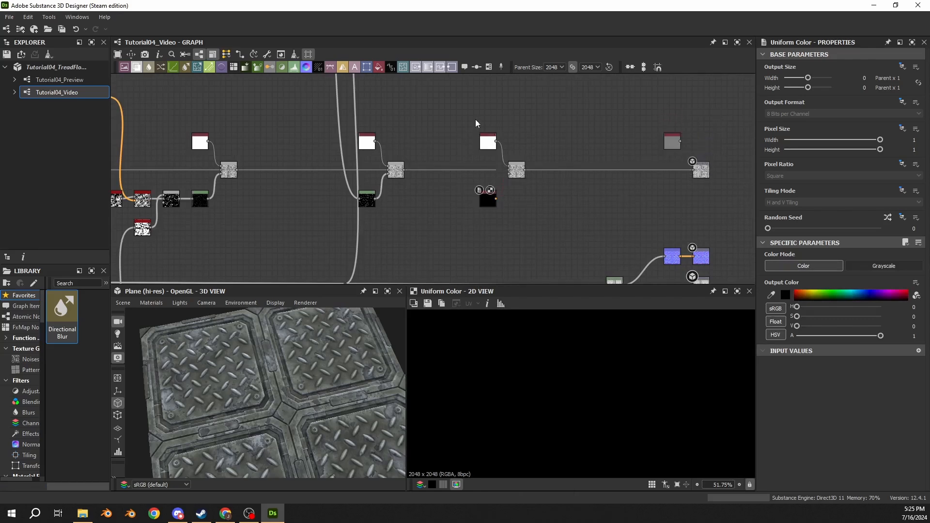
pyautogui.moveTo(475, 119); pyautogui.dragTo(528, 210)
pyautogui.moveTo(518, 177); pyautogui.dragTo(582, 187)
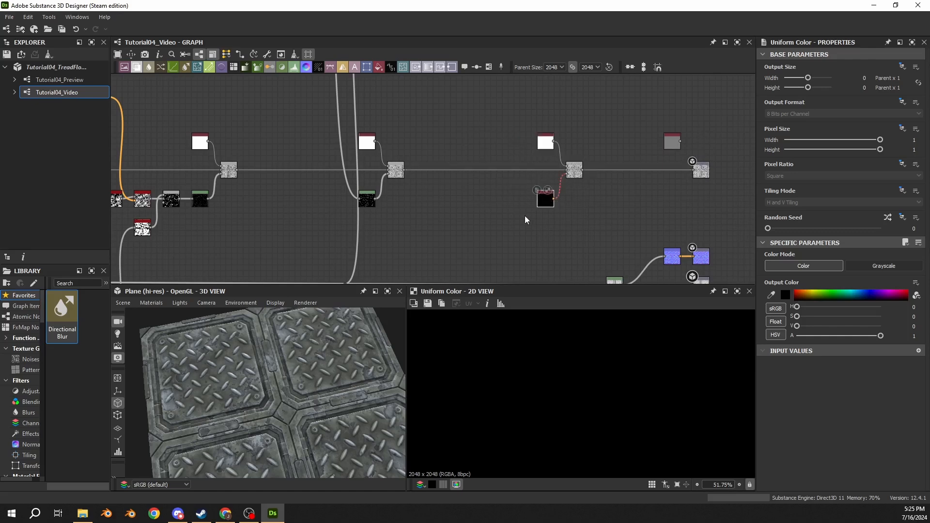
# - Replace the black Uniform Color below the new Blend with a Levels node
pyautogui.press('Delete')
pyautogui.press('space')
pyautogui.write('leve')
pyautogui.press('Return')
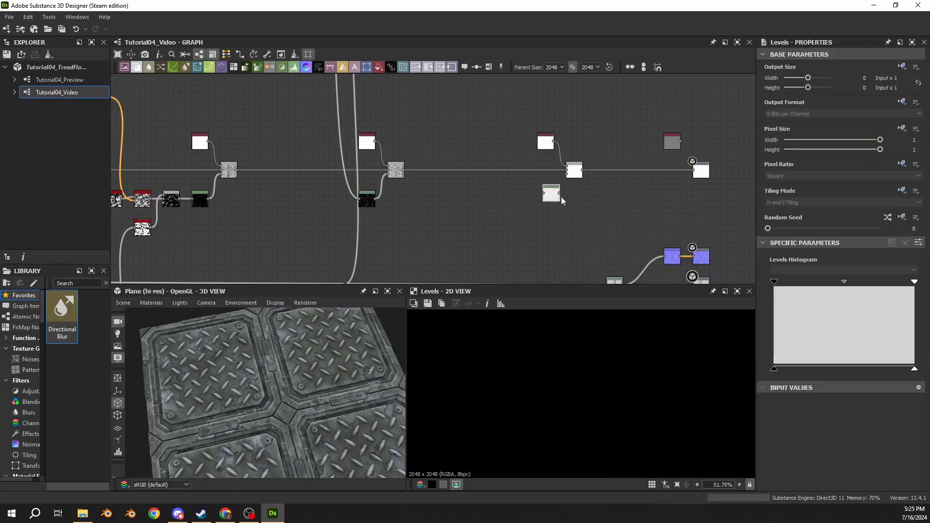
pyautogui.scroll(3, 559, 196)
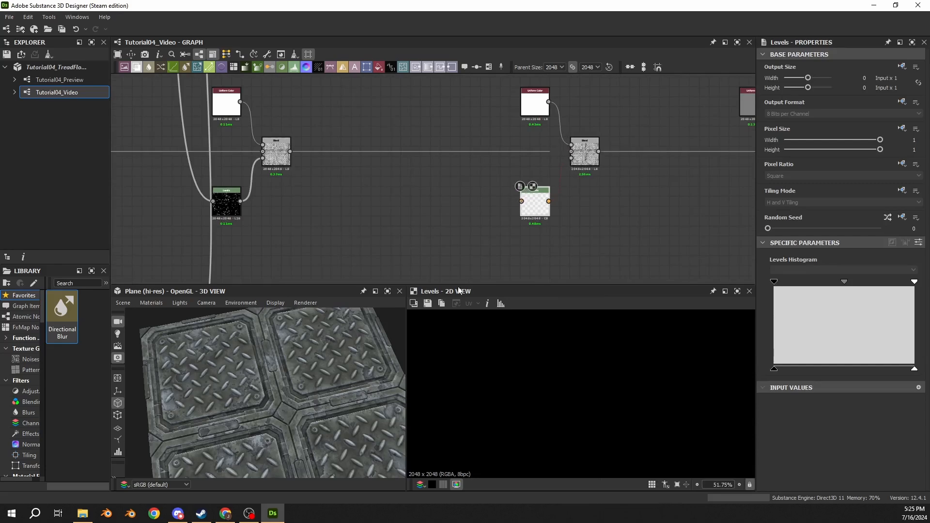
# - Set the grayscale value of the new Blend's Uniform Color to 0 and preview the Blend
pyautogui.moveTo(291, 402); pyautogui.dragTo(271, 382)
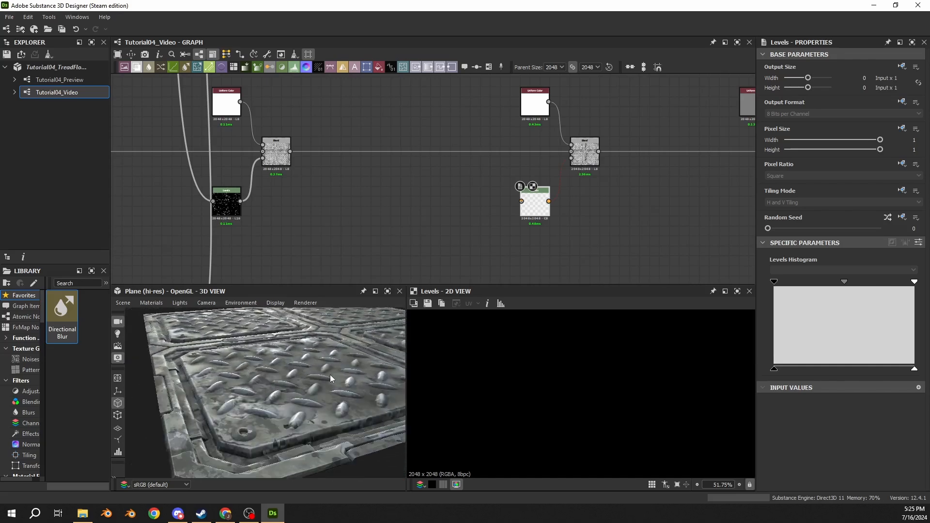
pyautogui.moveTo(330, 374); pyautogui.dragTo(234, 367)
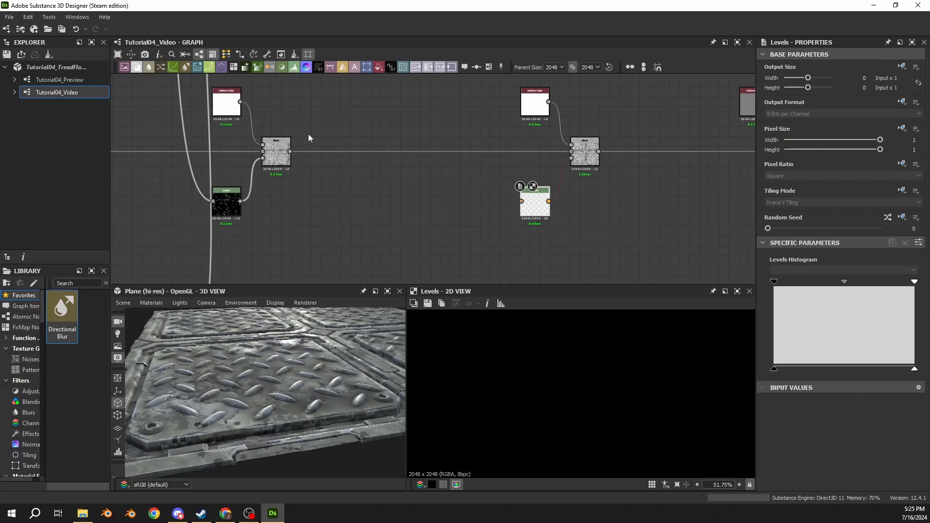
pyautogui.click(584, 152)
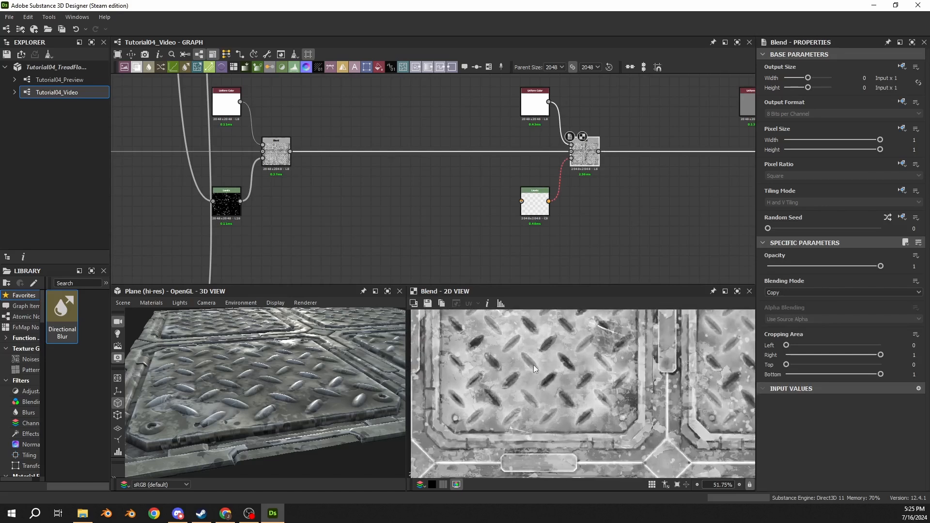
pyautogui.moveTo(533, 365); pyautogui.dragTo(538, 404, button='middle')
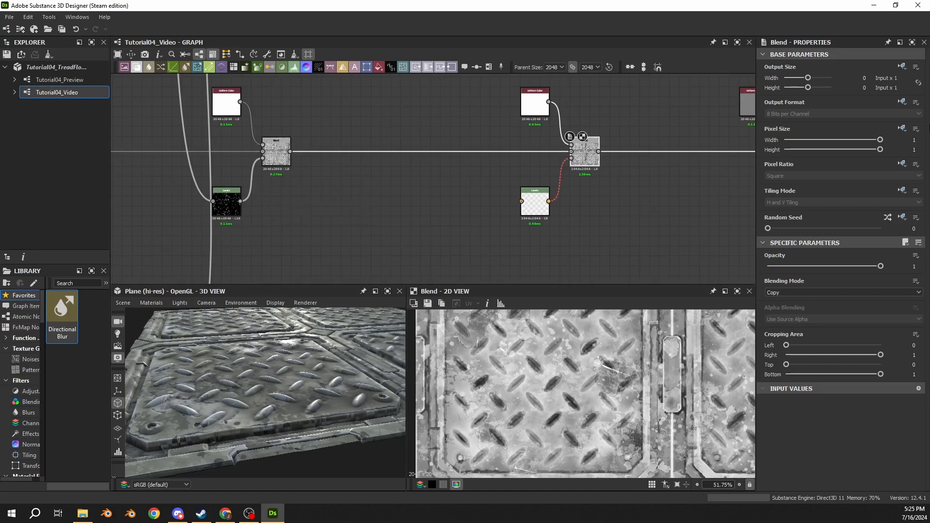
pyautogui.moveTo(412, 161); pyautogui.dragTo(411, 190, button='middle')
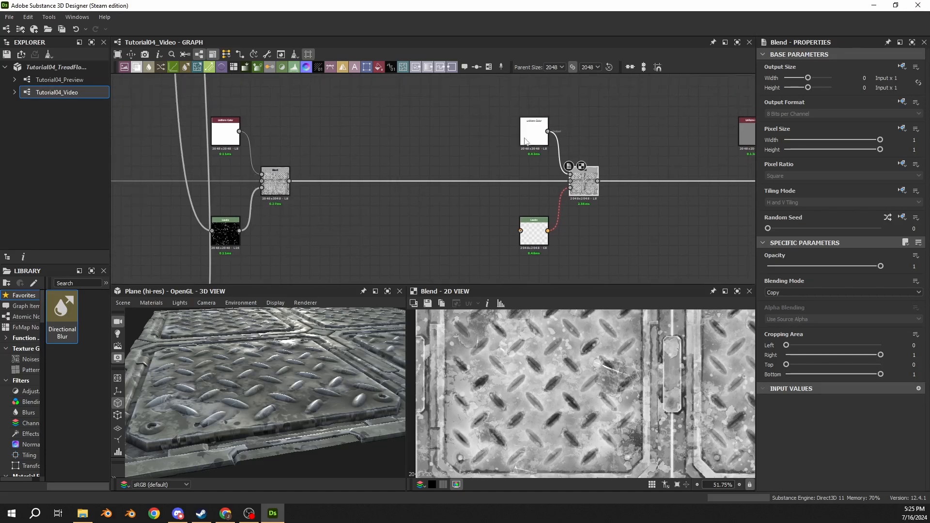
pyautogui.click(534, 139)
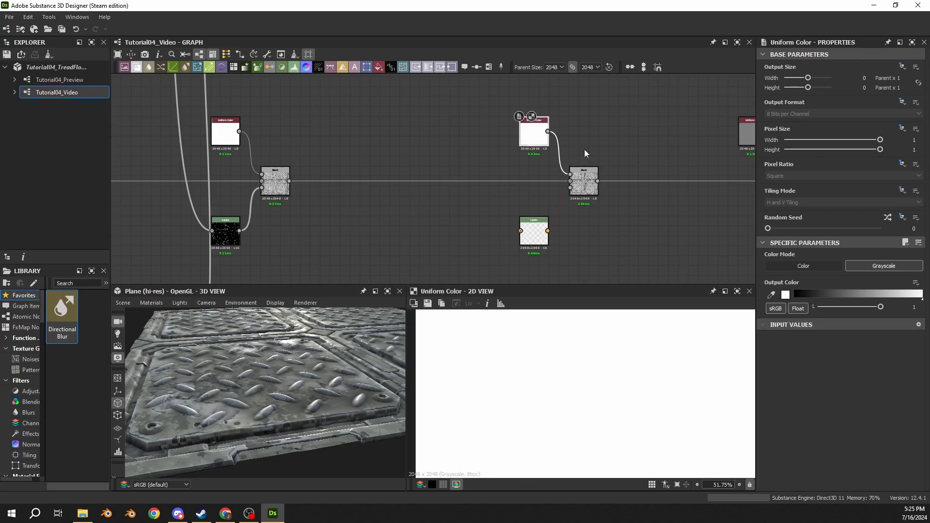
pyautogui.moveTo(880, 307); pyautogui.dragTo(809, 310)
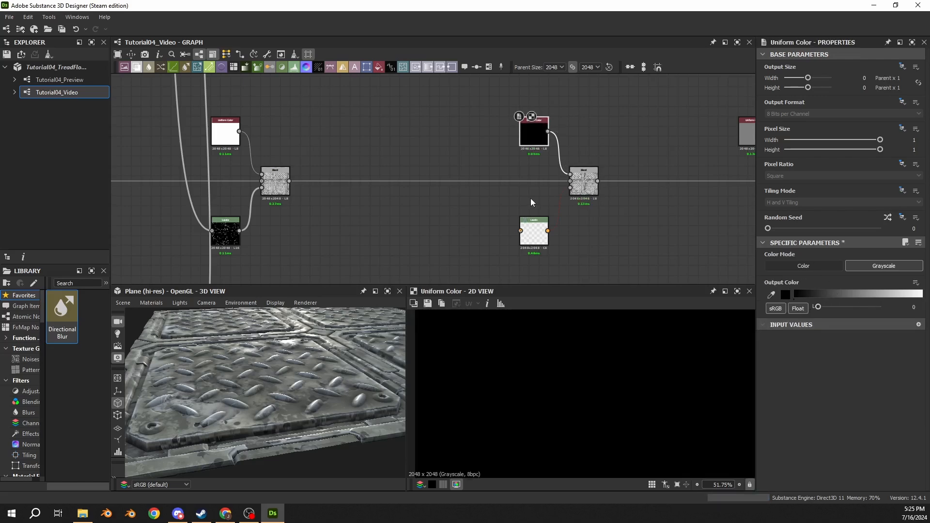
pyautogui.click(584, 182)
# - Add a Grunge Spots Dirty node in the empty area between the last two Blend groups
pyautogui.moveTo(449, 224); pyautogui.dragTo(536, 212, button='middle')
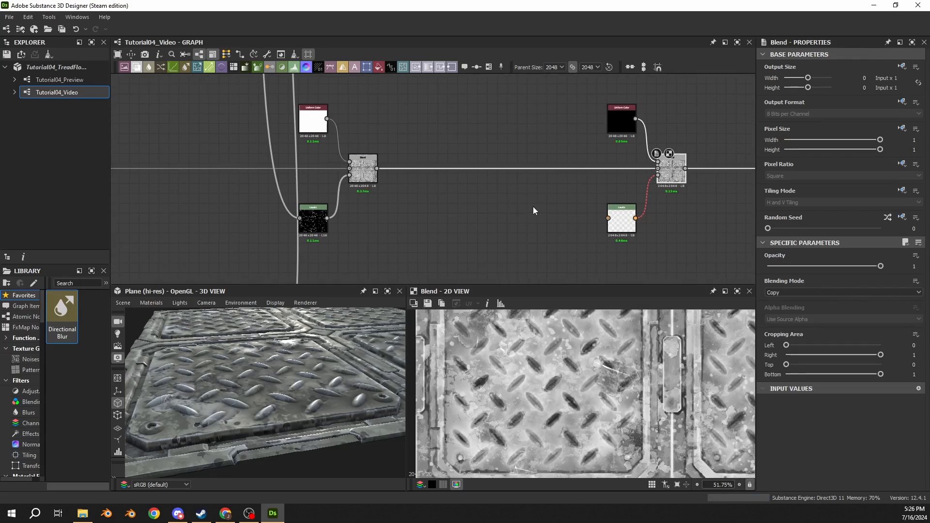
pyautogui.click(403, 213)
pyautogui.press('space')
pyautogui.write('grunge spots d')
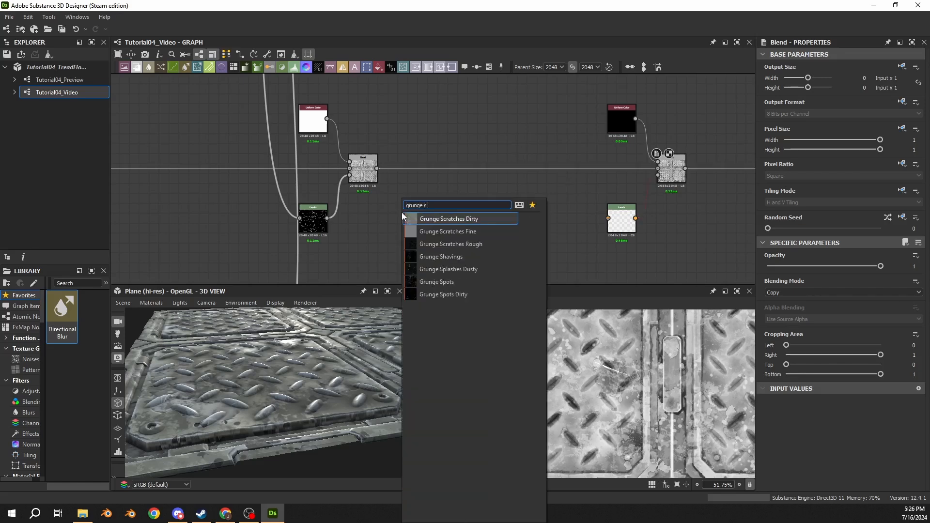
pyautogui.press('Return')
pyautogui.scroll(3, 402, 211)
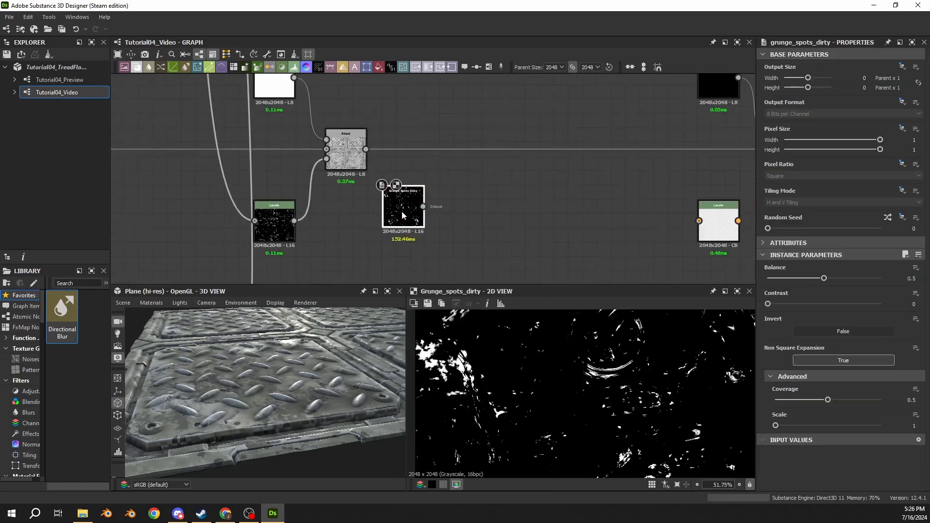
# - Chain a Histogram Scan and a Levels node after the Grunge Spots Dirty node
pyautogui.moveTo(437, 219); pyautogui.dragTo(368, 164, button='middle')
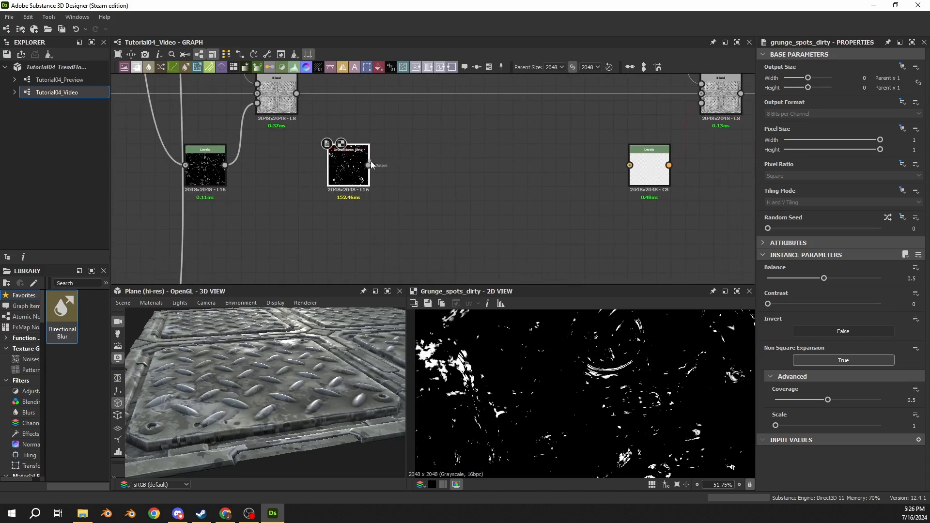
pyautogui.moveTo(368, 165); pyautogui.dragTo(422, 165)
pyautogui.write('scan')
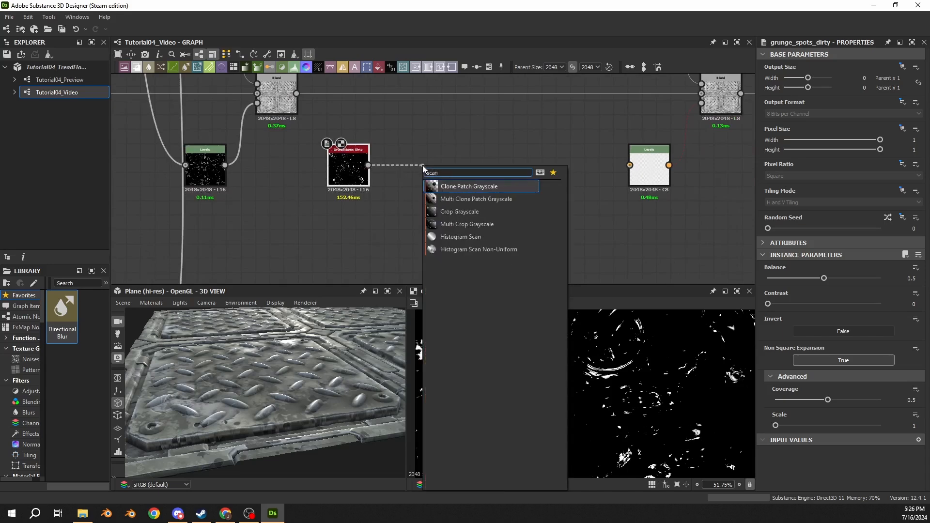
pyautogui.click(460, 236)
pyautogui.moveTo(460, 182); pyautogui.dragTo(422, 181)
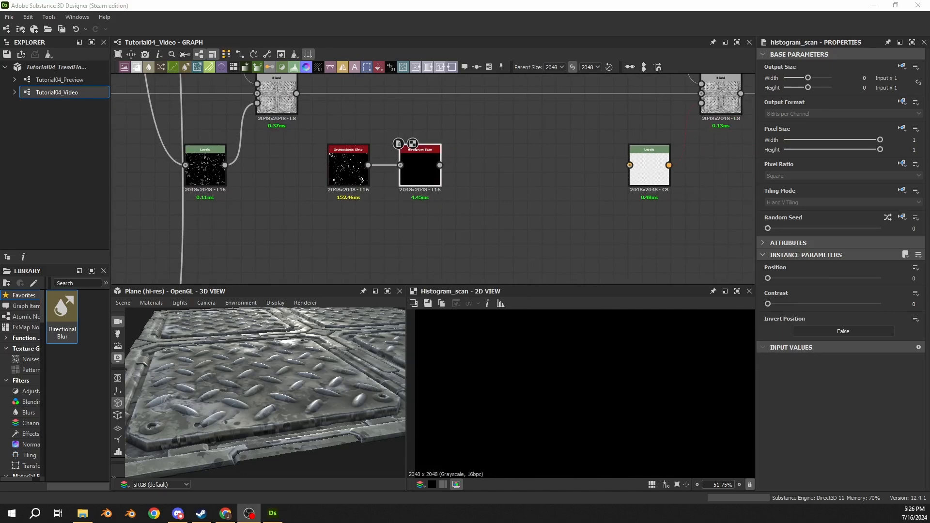
pyautogui.moveTo(437, 166); pyautogui.dragTo(464, 165)
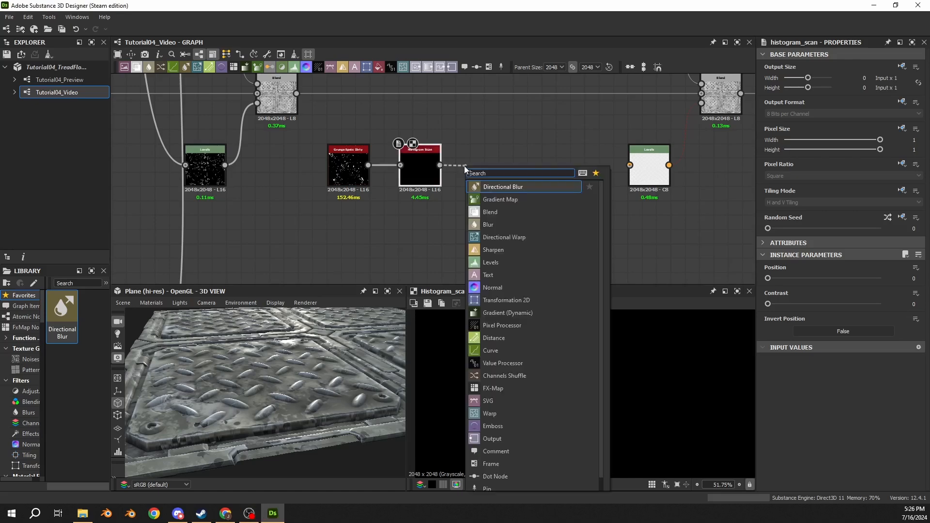
pyautogui.write('lev')
pyautogui.press('Return')
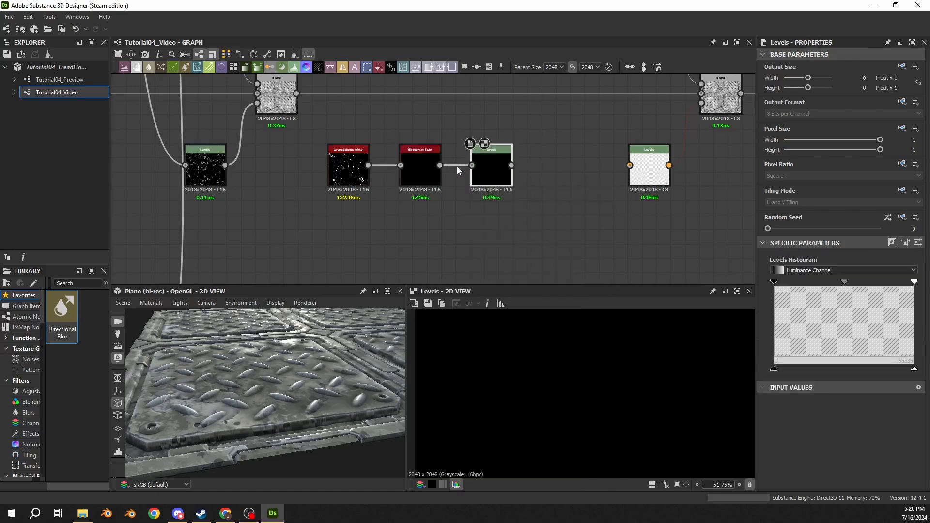
# - Add a Grunge Spots node below the Grunge Spots Dirty chain and connect a Levels node after it
pyautogui.moveTo(443, 212); pyautogui.dragTo(434, 199, button='middle')
pyautogui.press('space')
pyautogui.write('gr')
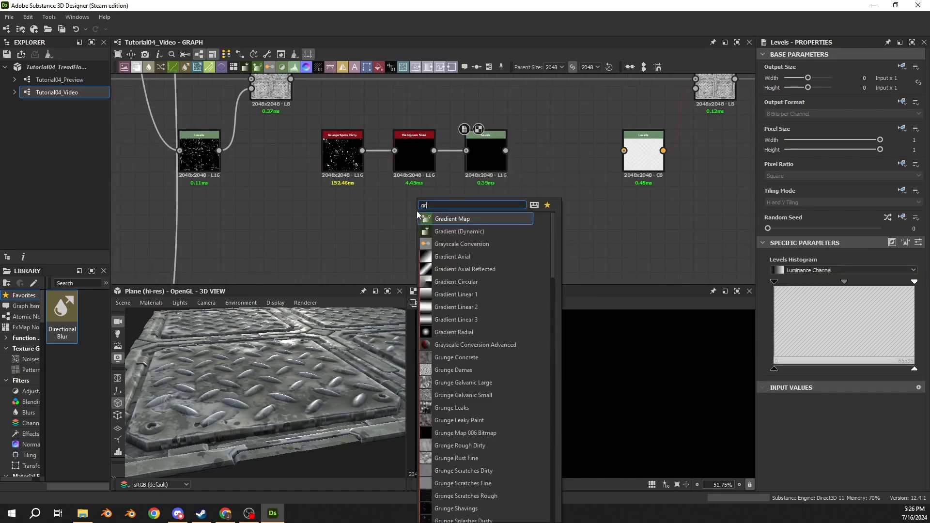
pyautogui.write('unge spots')
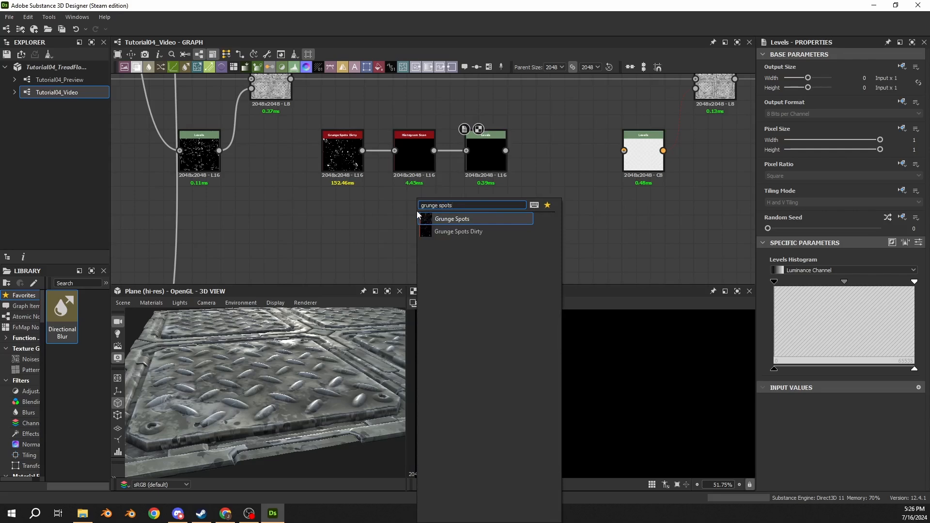
pyautogui.press('Return')
pyautogui.moveTo(423, 214); pyautogui.dragTo(469, 221)
pyautogui.write('levels')
pyautogui.press('Return')
# - Add a Blend node with the upper Levels as its background and the Grunge Spots Levels as its foreground
pyautogui.moveTo(505, 151); pyautogui.dragTo(531, 156)
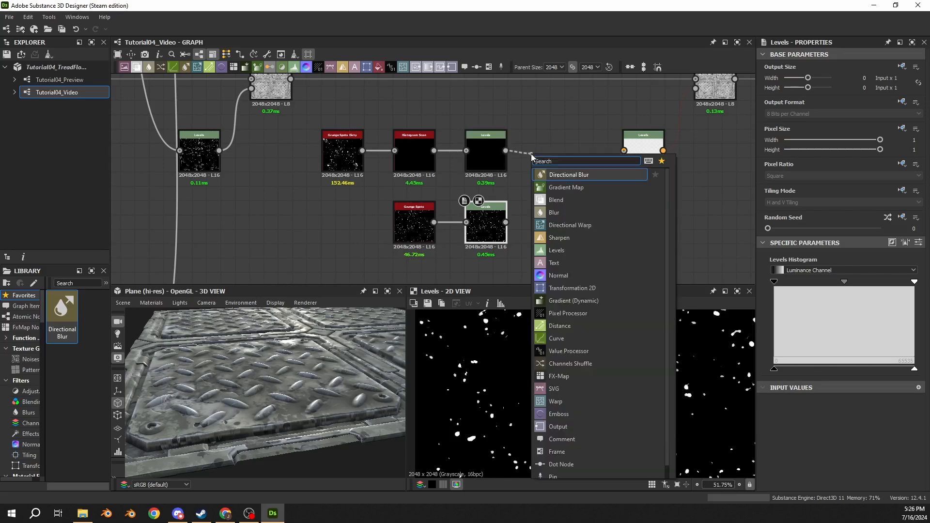
pyautogui.write('blend')
pyautogui.press('Return')
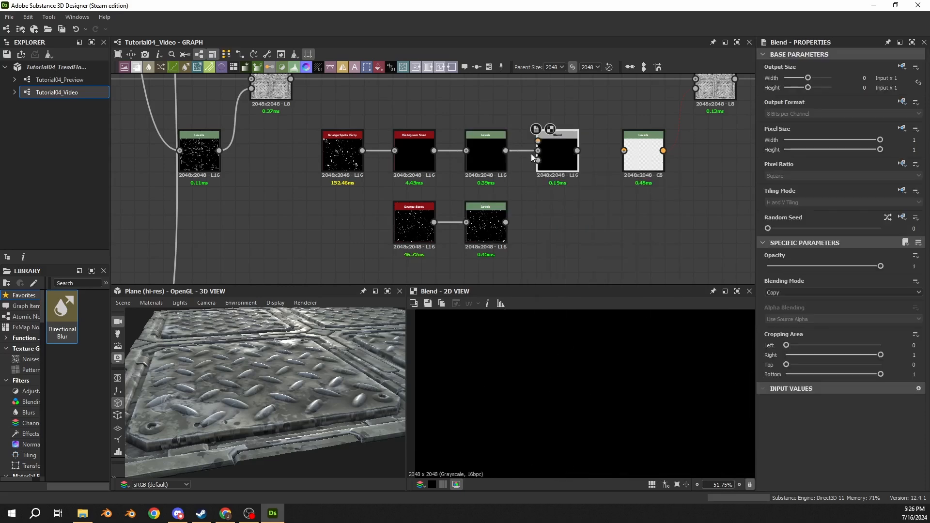
pyautogui.moveTo(514, 210); pyautogui.dragTo(538, 141)
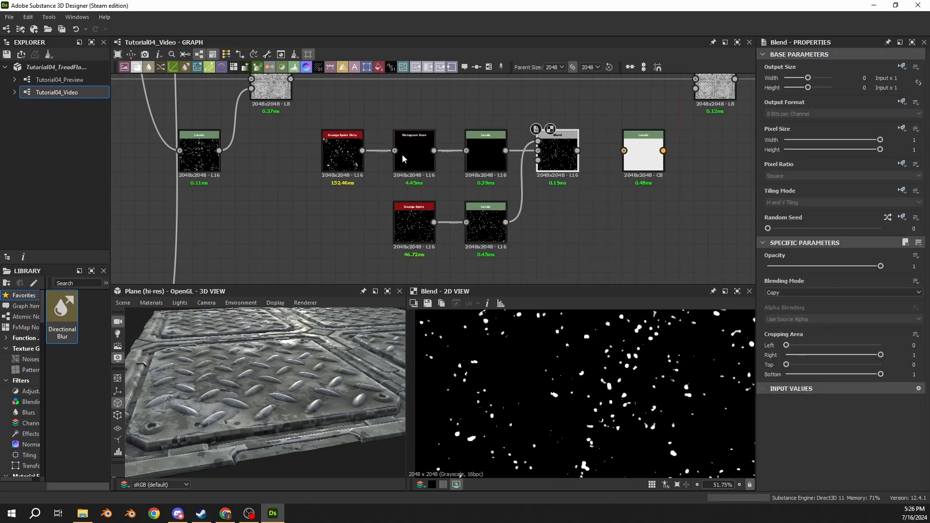
# - Preview the Grunge Spots Dirty node and set its Contrast to 0.25
pyautogui.scroll(3, 335, 161)
pyautogui.moveTo(414, 160); pyautogui.dragTo(328, 155, button='middle')
pyautogui.scroll(-3, 325, 155)
pyautogui.scroll(3, 285, 131)
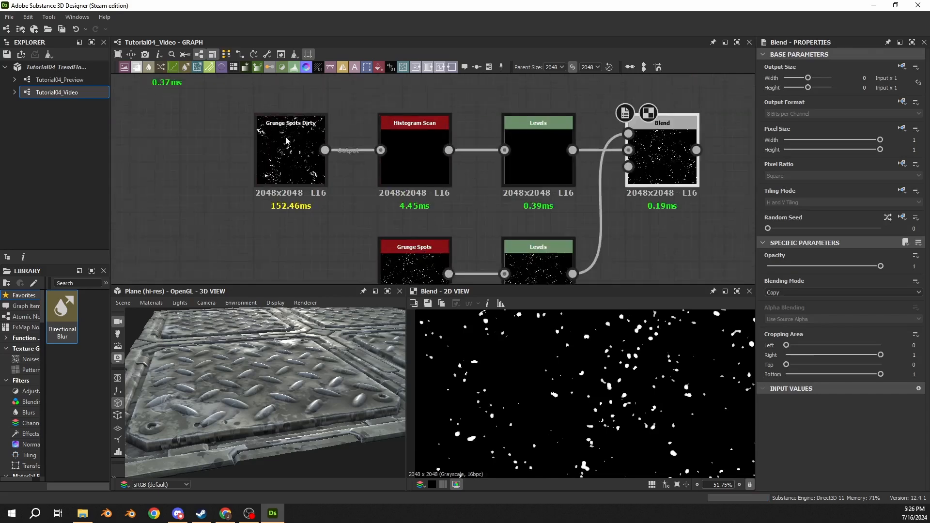
pyautogui.click(278, 159)
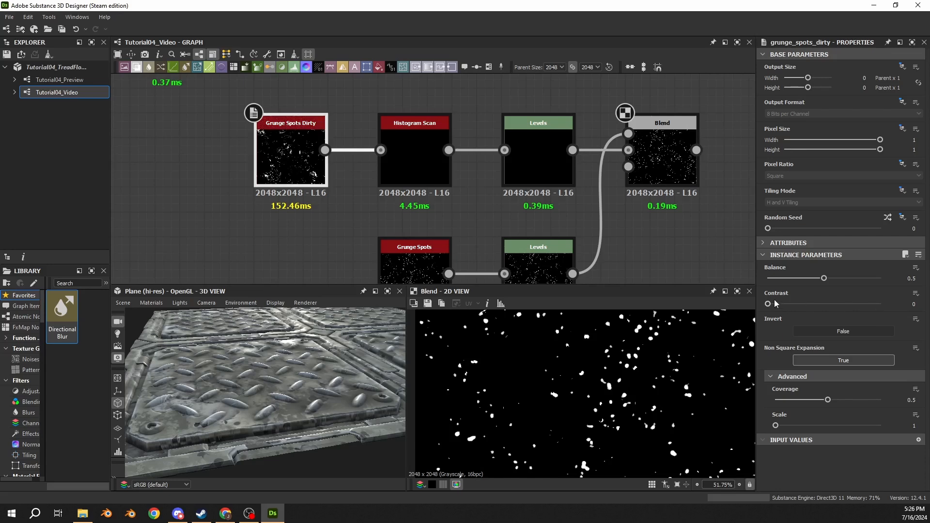
pyautogui.doubleClick(286, 163)
pyautogui.scroll(-3, 534, 359)
pyautogui.moveTo(585, 434); pyautogui.dragTo(561, 414, button='middle')
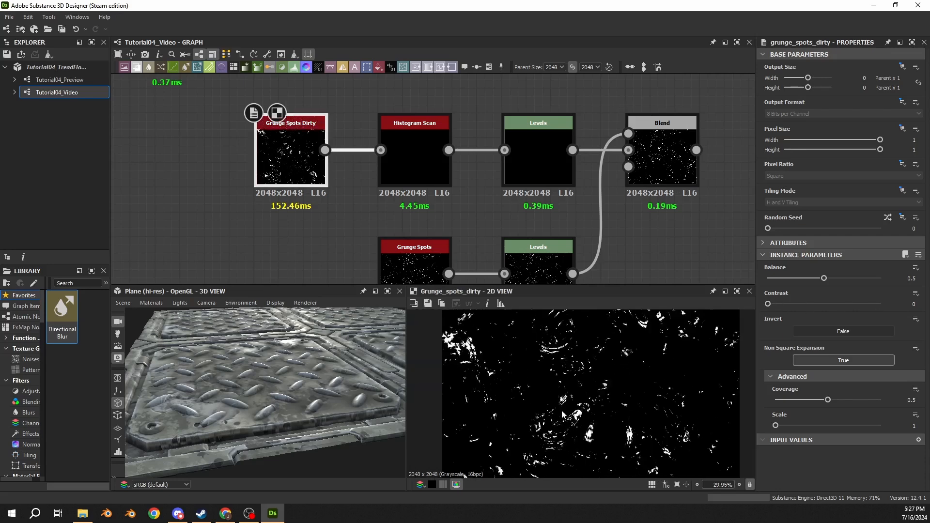
pyautogui.scroll(7, 561, 415)
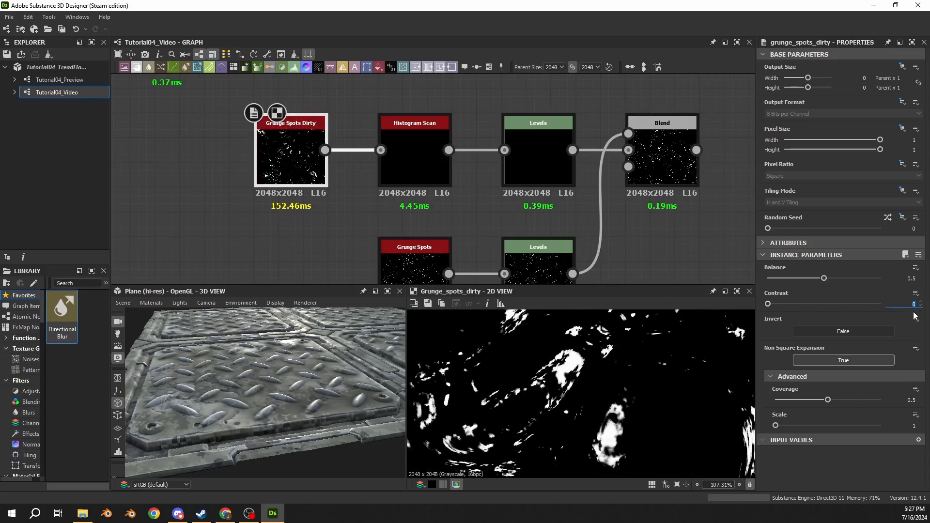
pyautogui.press('Return')
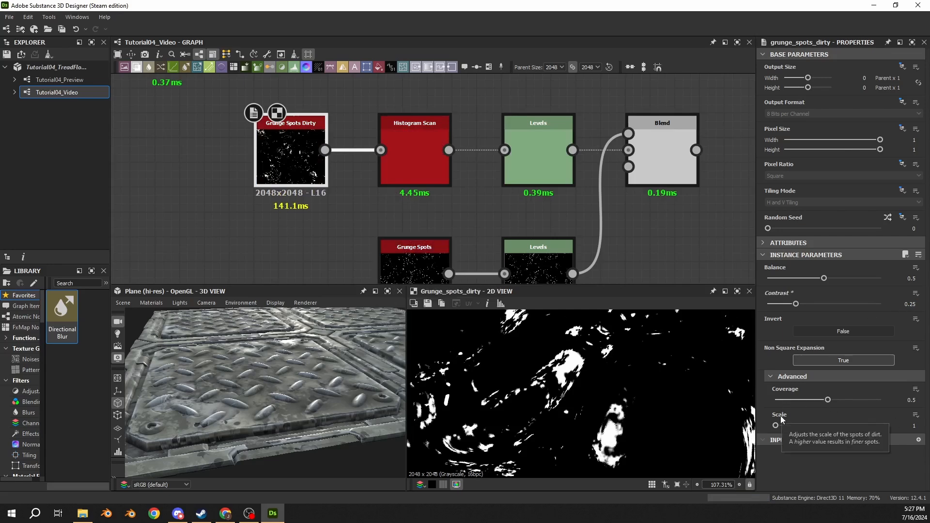
# - Set the Histogram Scan's Position to 0.15 and Contrast to 0.48
pyautogui.doubleClick(403, 159)
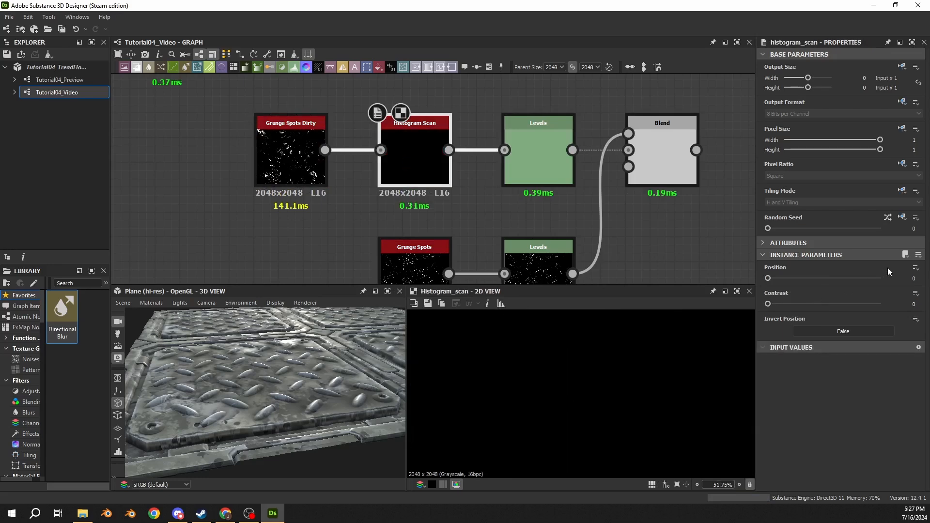
pyautogui.click(913, 278)
pyautogui.write('0.15')
pyautogui.press('Return')
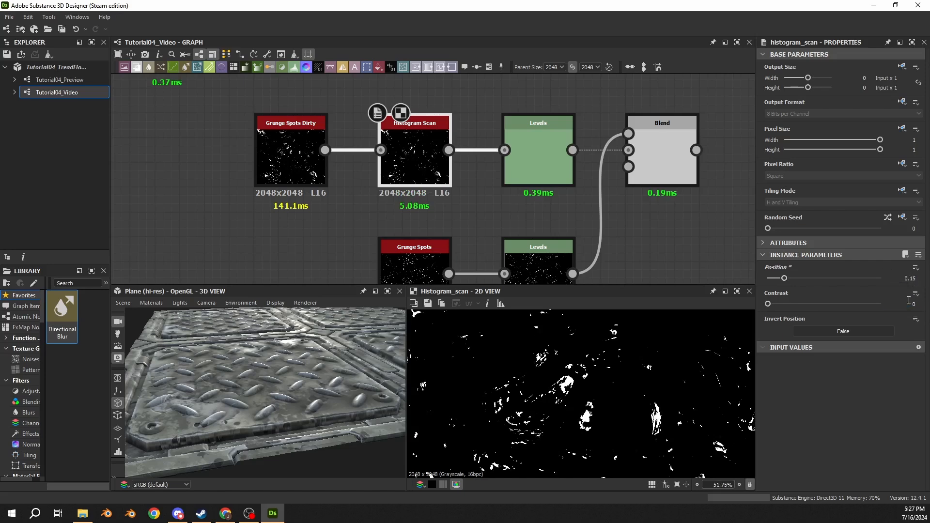
pyautogui.click(926, 305)
pyautogui.write('.48')
pyautogui.press('Return')
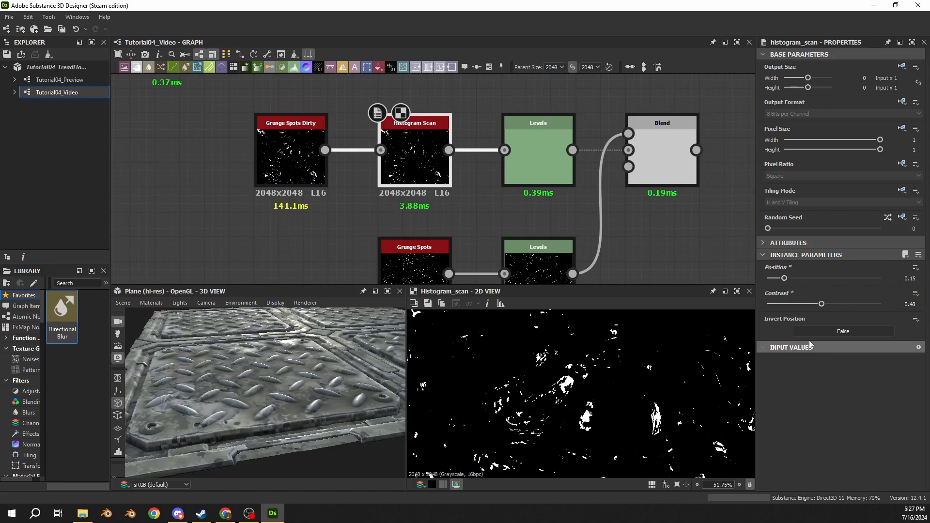
pyautogui.scroll(-5, 576, 361)
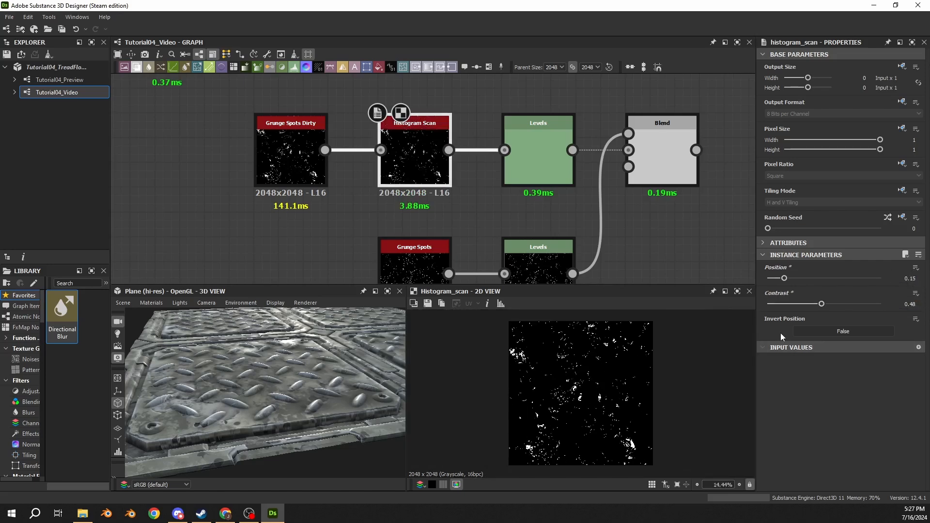
pyautogui.moveTo(784, 278); pyautogui.dragTo(775, 277)
pyautogui.hotkey('ctrl', 'z')
# - Compare the Grunge Spots Dirty output with the Histogram Scan output in the 2D view
pyautogui.click(297, 166)
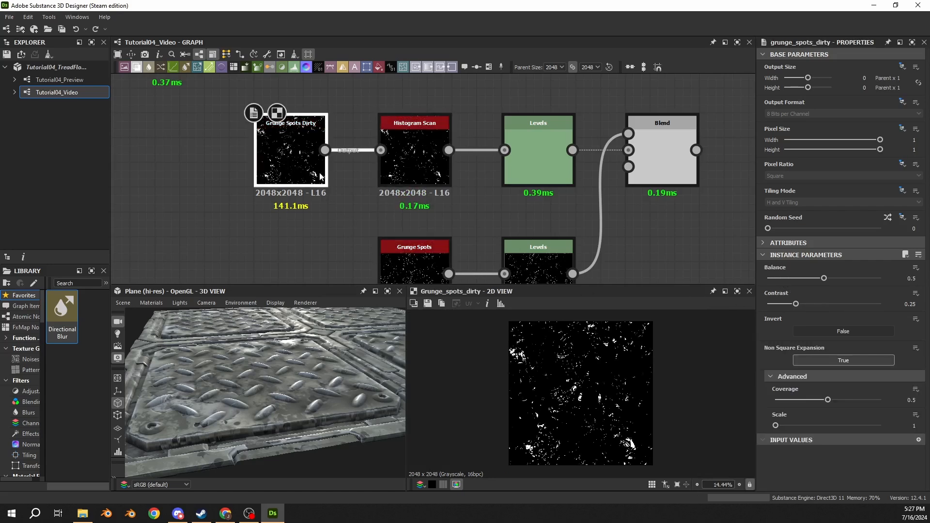
pyautogui.doubleClick(296, 167)
pyautogui.doubleClick(418, 166)
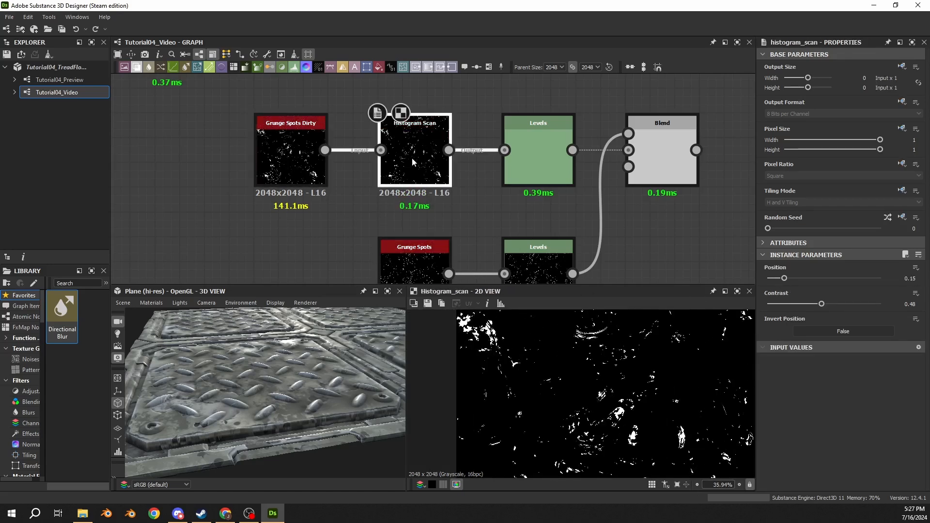
pyautogui.doubleClick(281, 167)
pyautogui.doubleClick(418, 166)
pyautogui.scroll(-3, 429, 187)
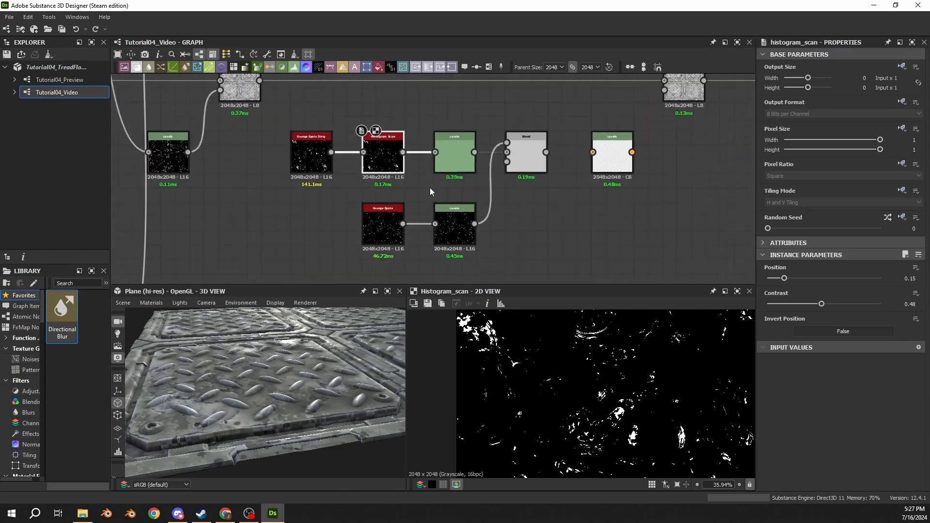
# - Set Level Out High to 0.38 on the Levels node after the Histogram Scan
pyautogui.doubleClick(454, 156)
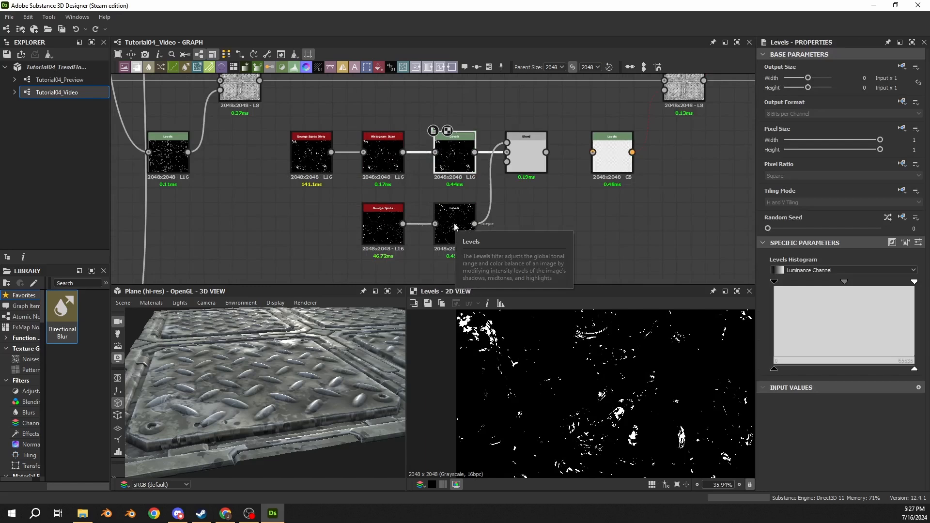
pyautogui.click(918, 242)
pyautogui.click(908, 379)
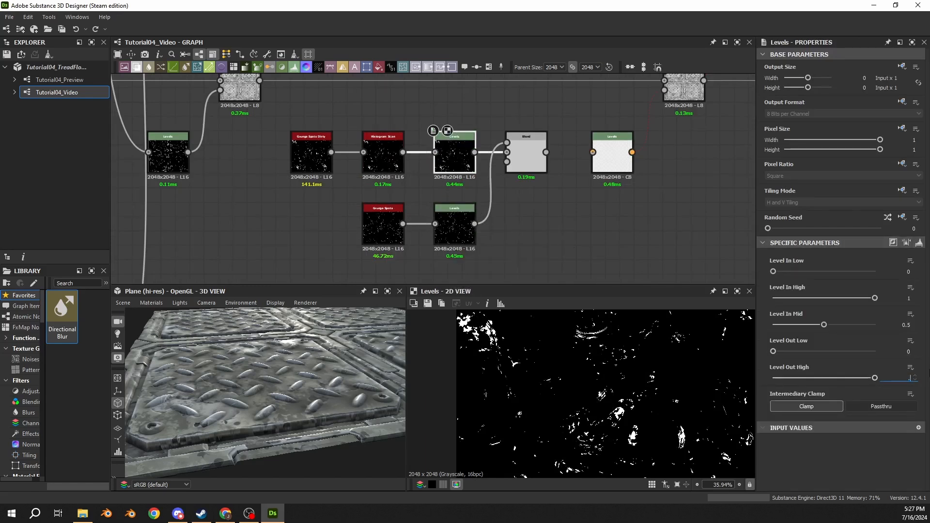
pyautogui.press('Return')
# - Preview the new Blend and set the Grunge Spots node's Details to 0.33
pyautogui.click(516, 157)
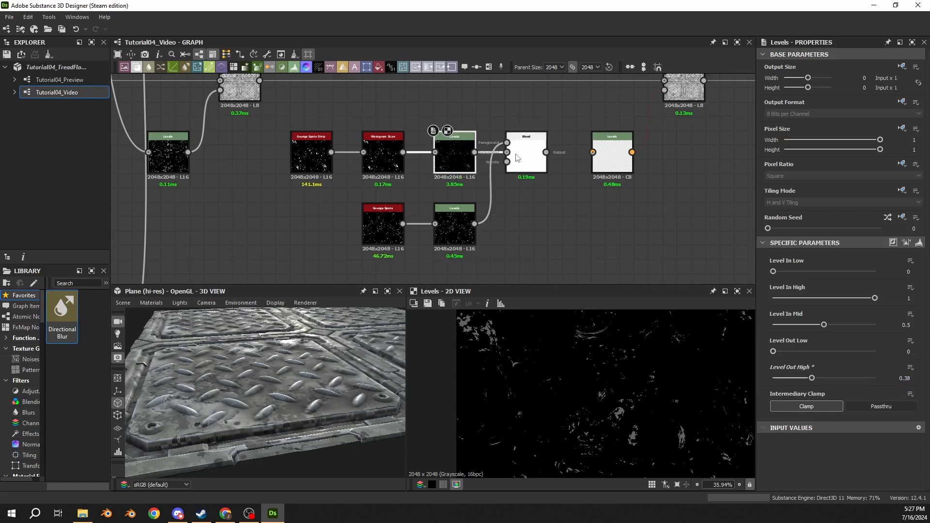
pyautogui.click(392, 234)
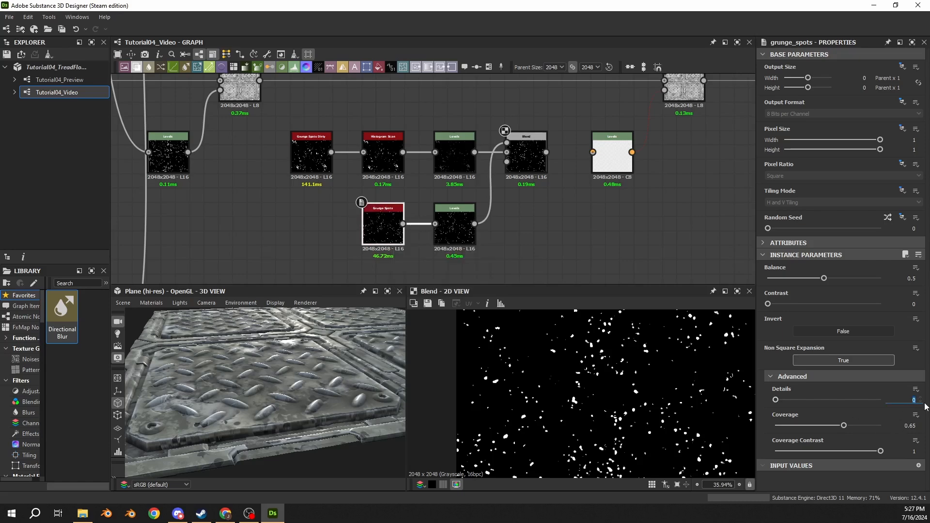
pyautogui.write('3')
pyautogui.press('Return')
pyautogui.scroll(-4, 678, 402)
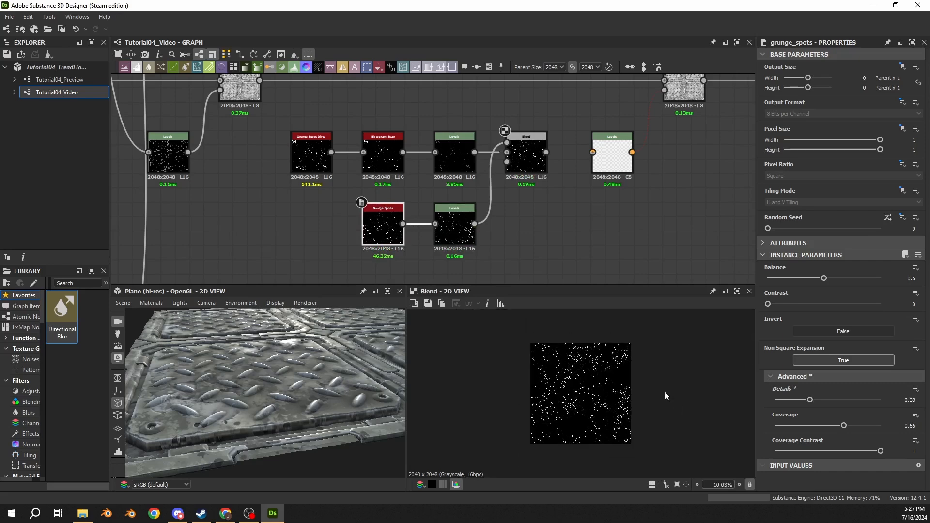
pyautogui.scroll(3, 575, 394)
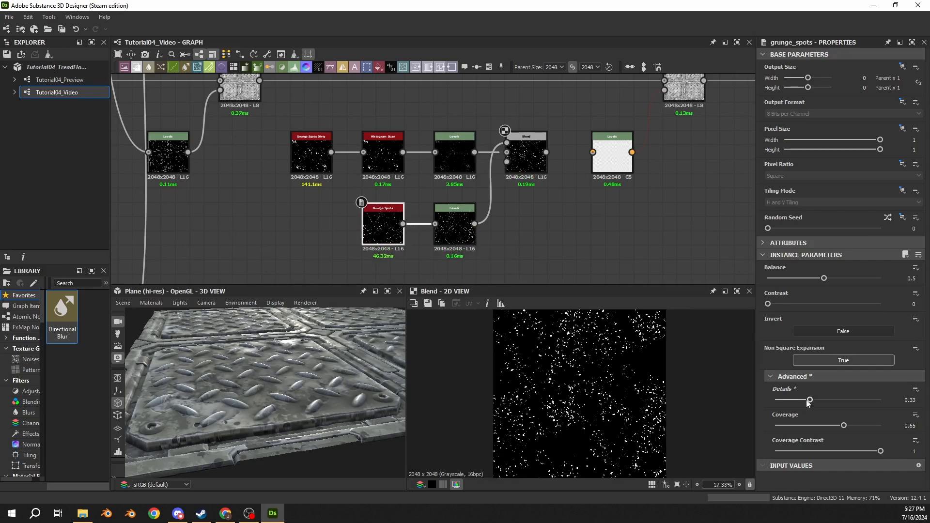
pyautogui.moveTo(808, 401)
pyautogui.mouseDown()
pyautogui.moveTo(785, 400)
pyautogui.moveTo(860, 406)
pyautogui.moveTo(812, 401)
pyautogui.mouseUp()
pyautogui.hotkey('ctrl', 'z')
# - Set the Grunge Spots node's Coverage Contrast to 0.5, checking the spots in the Blend preview
pyautogui.moveTo(880, 451); pyautogui.dragTo(910, 467)
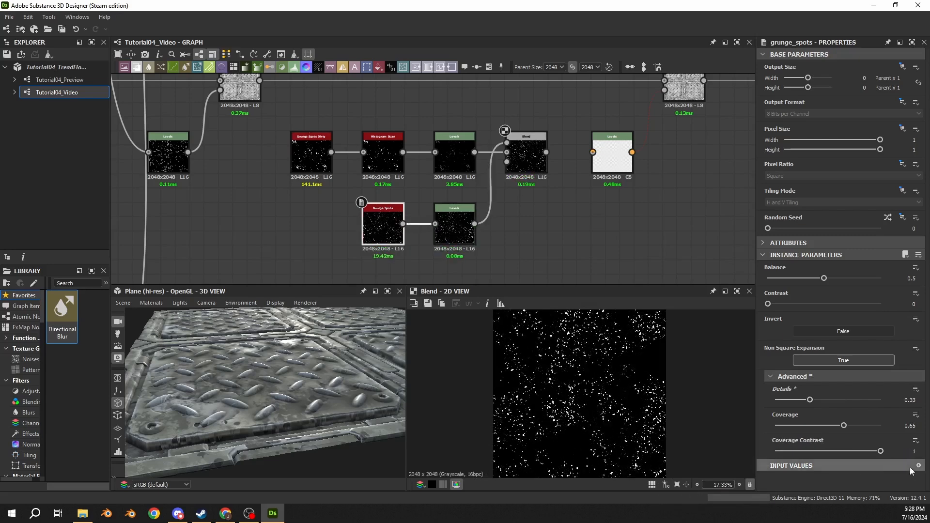
pyautogui.scroll(8, 566, 386)
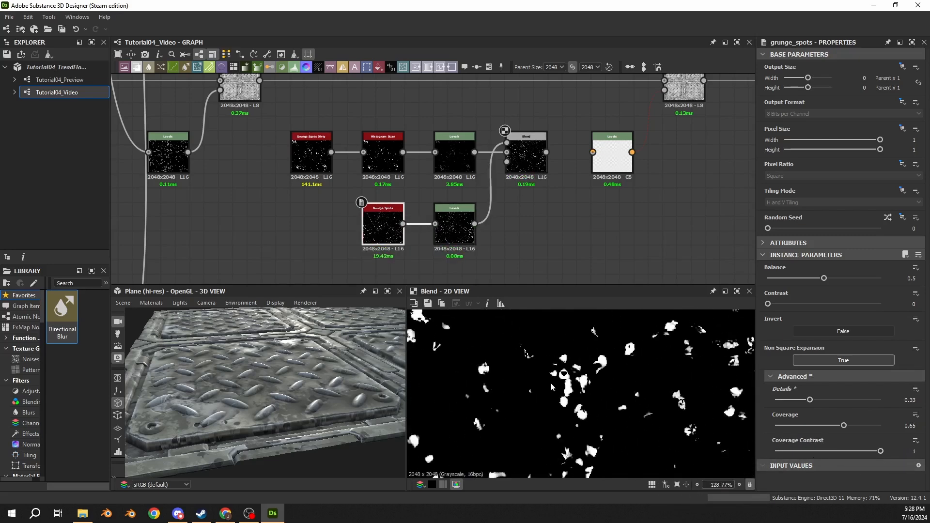
pyautogui.scroll(-8, 565, 390)
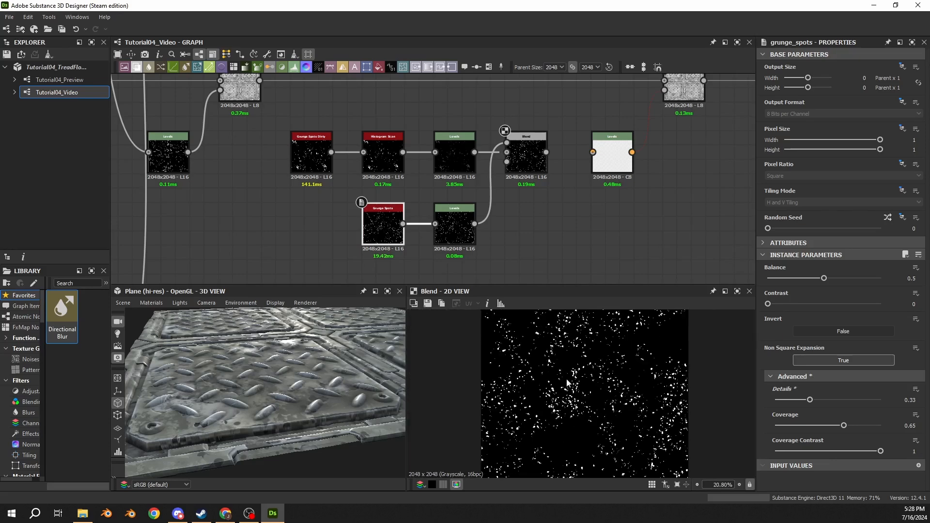
pyautogui.moveTo(570, 398); pyautogui.dragTo(582, 376, button='middle')
pyautogui.moveTo(881, 451); pyautogui.dragTo(804, 451)
pyautogui.scroll(5, 636, 387)
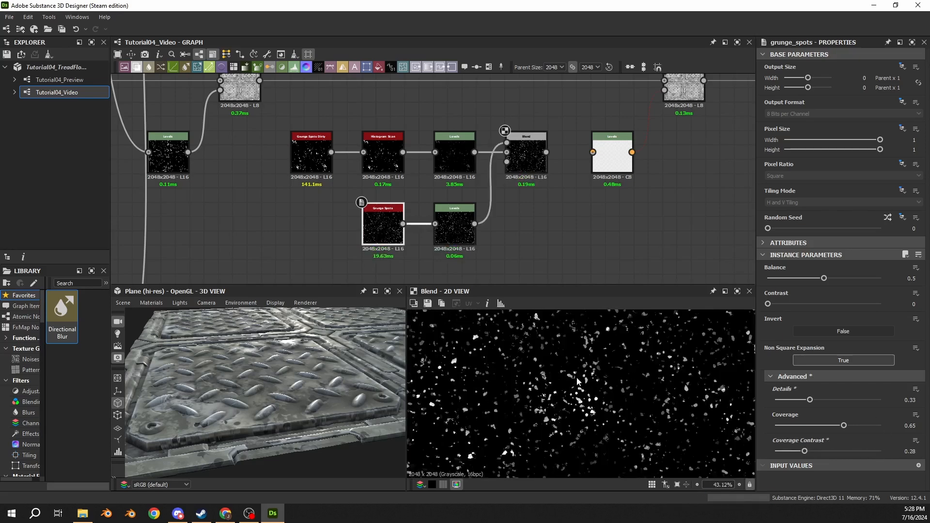
pyautogui.scroll(4, 652, 396)
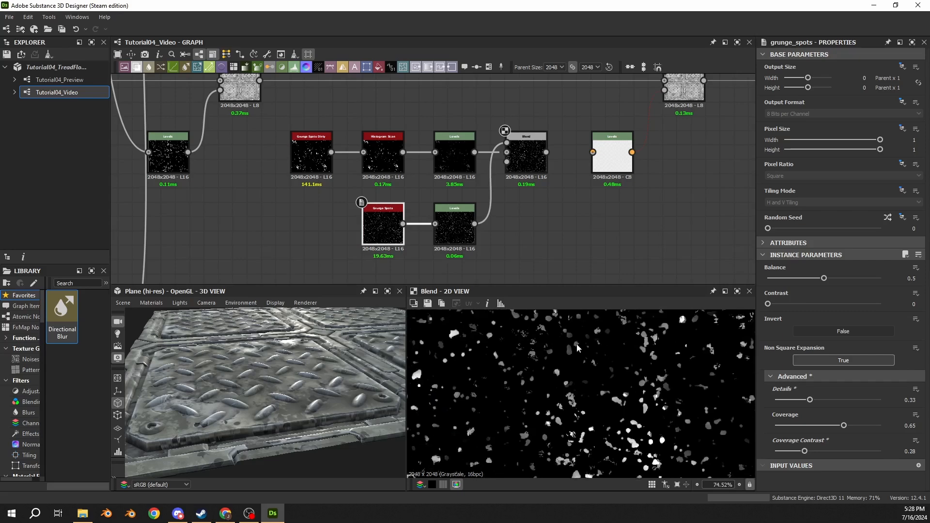
pyautogui.scroll(-2, 559, 428)
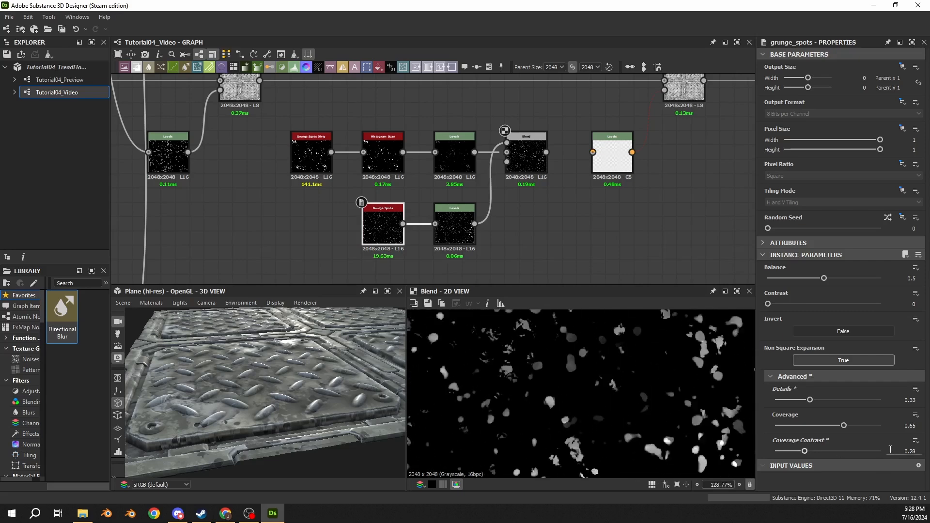
pyautogui.click(910, 451)
pyautogui.write('.5')
pyautogui.press('Return')
pyautogui.scroll(-5, 621, 408)
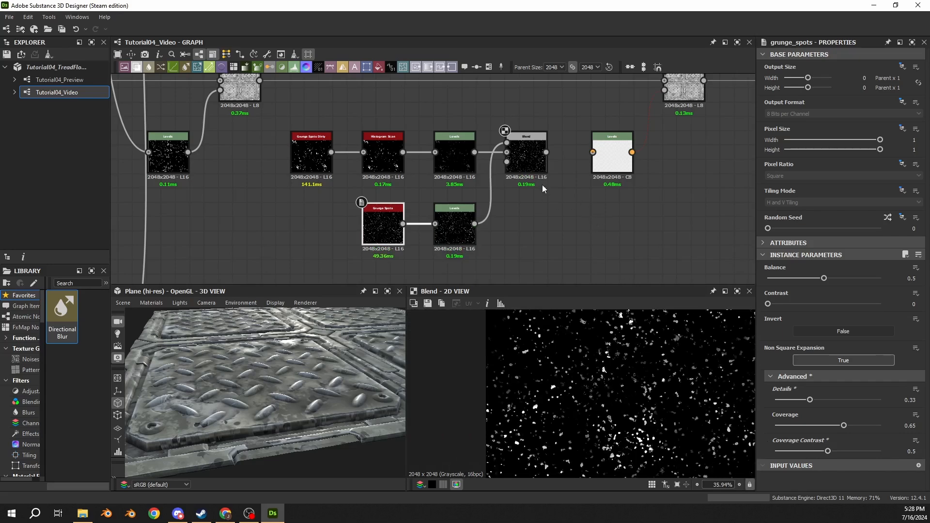
# - Change the blending mode of the Blend that combines both spot masks to Add (Linear Dodge)
pyautogui.click(527, 162)
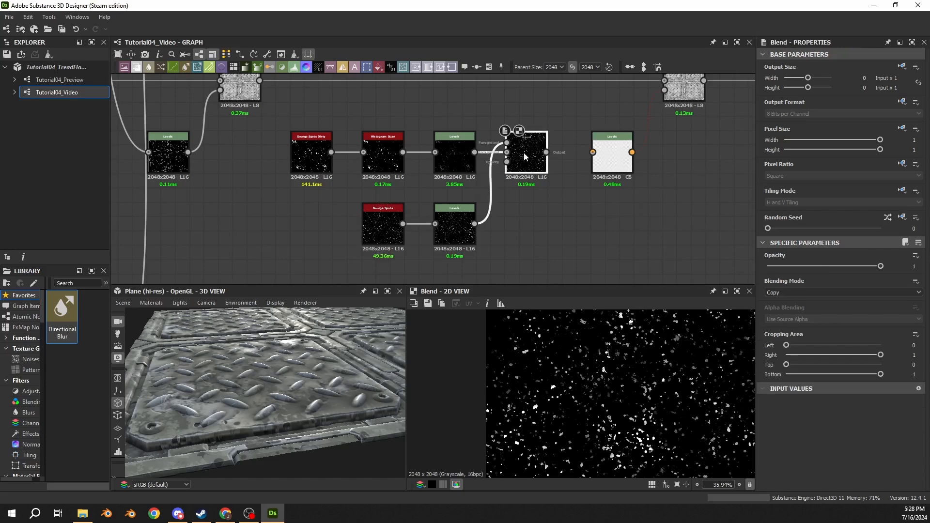
pyautogui.click(775, 293)
pyautogui.click(783, 307)
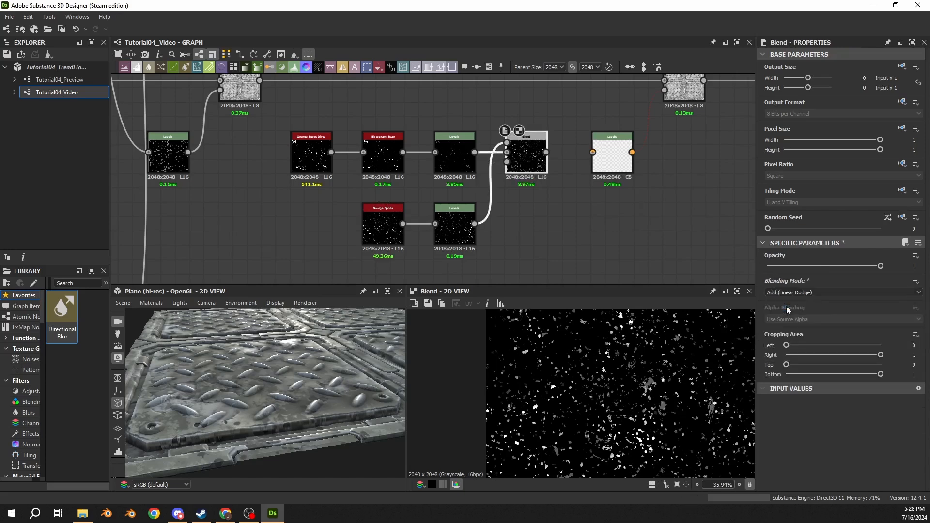
pyautogui.scroll(5, 625, 363)
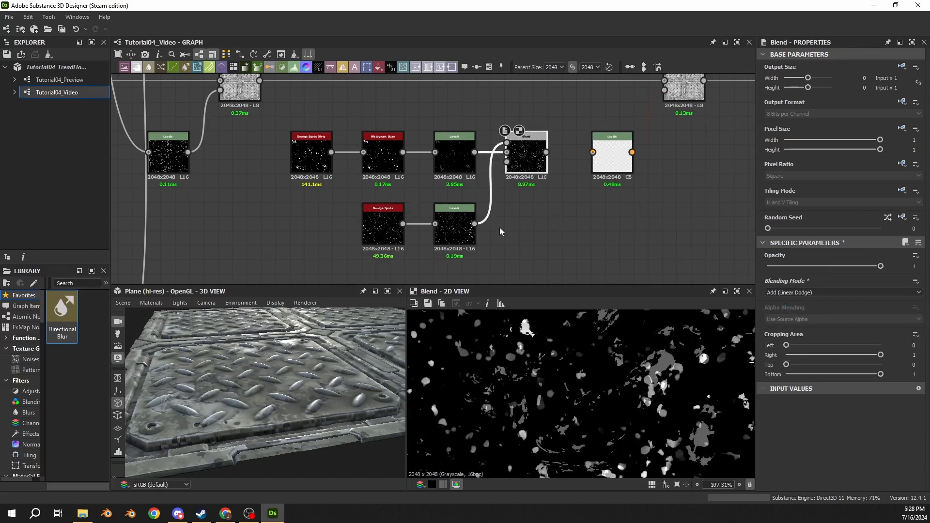
# - Set Level Out High to 0.225 on the Levels node after Grunge Spots and check the combined spot mask
pyautogui.click(471, 227)
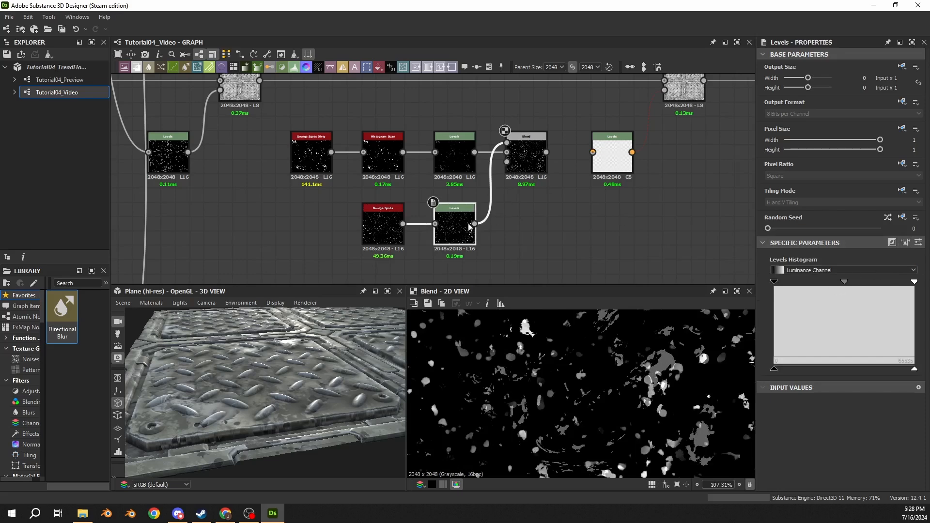
pyautogui.click(918, 242)
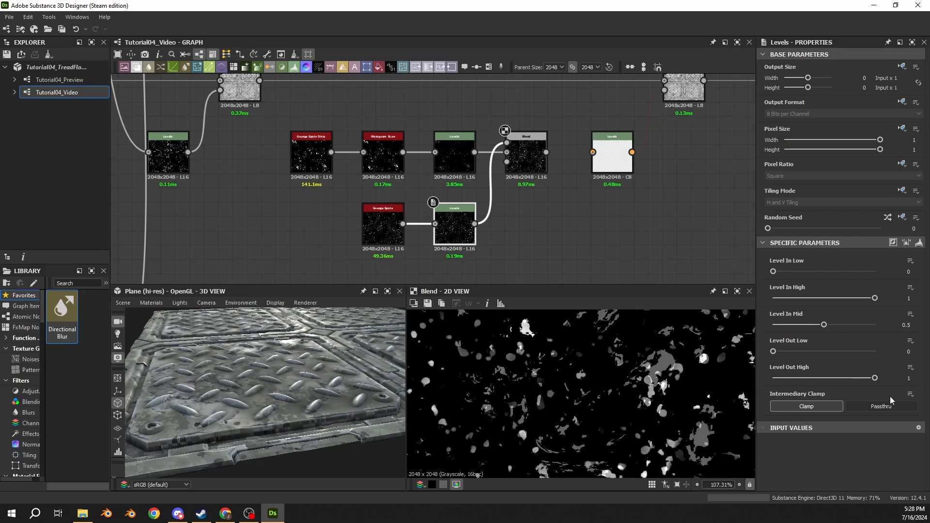
pyautogui.click(889, 378)
pyautogui.write('.225')
pyautogui.press('Return')
pyautogui.scroll(3, 608, 384)
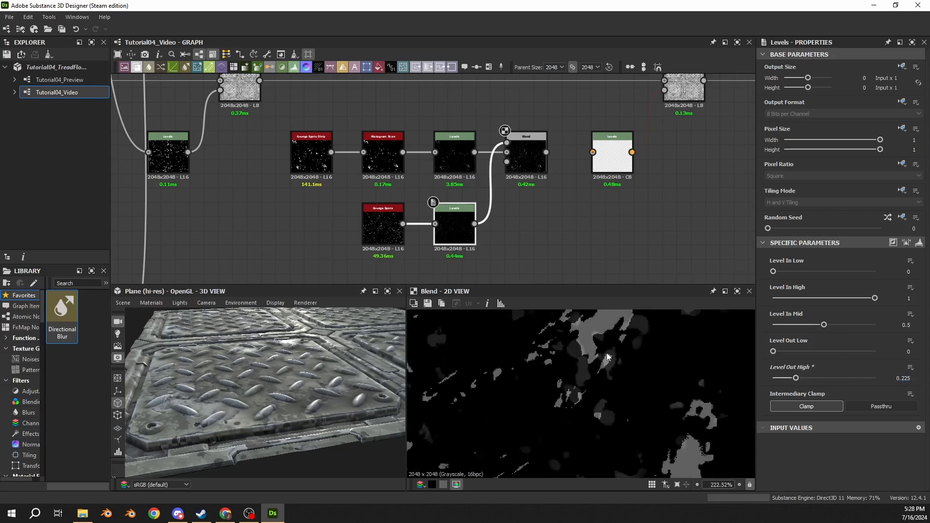
pyautogui.scroll(-12, 602, 367)
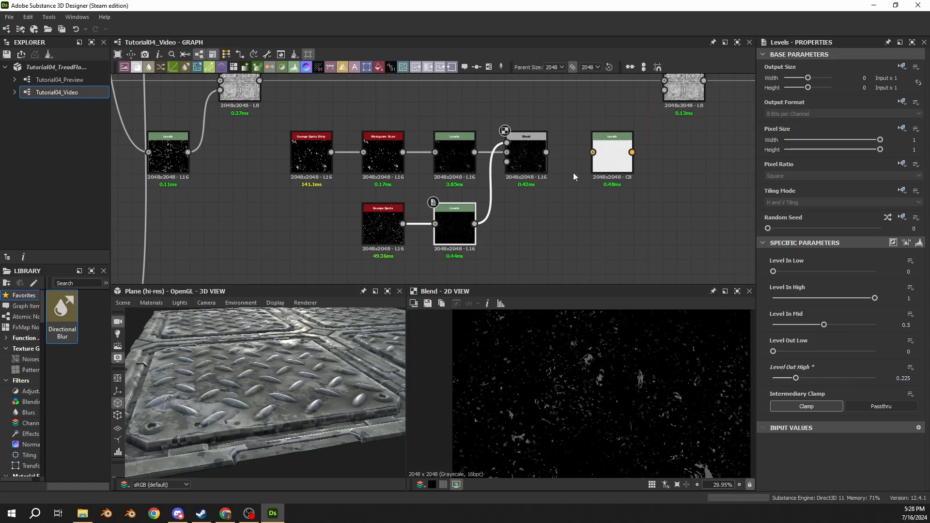
# - Connect the combined spots Blend to the Levels node masking the last Blend, and widen the gap between the two nodes
pyautogui.moveTo(594, 154); pyautogui.dragTo(592, 153)
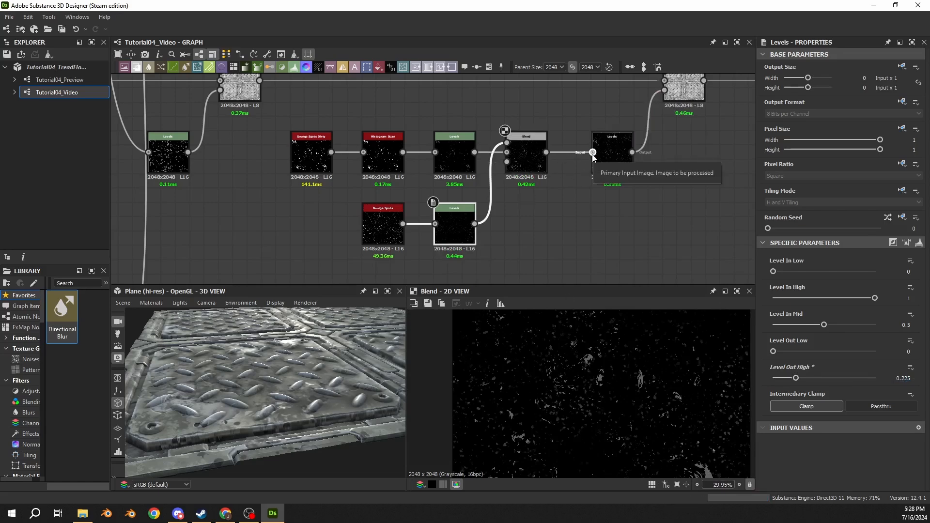
pyautogui.scroll(-5, 482, 164)
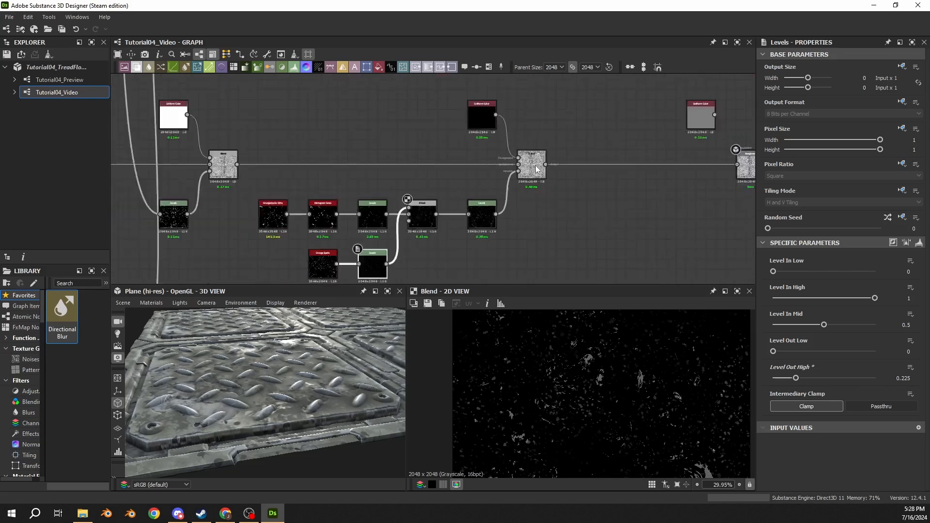
pyautogui.scroll(5, 498, 225)
pyautogui.moveTo(502, 189); pyautogui.dragTo(588, 189)
# - Insert a Vector Warp Grayscale node between the combined spots Blend and the Levels node
pyautogui.click(508, 161)
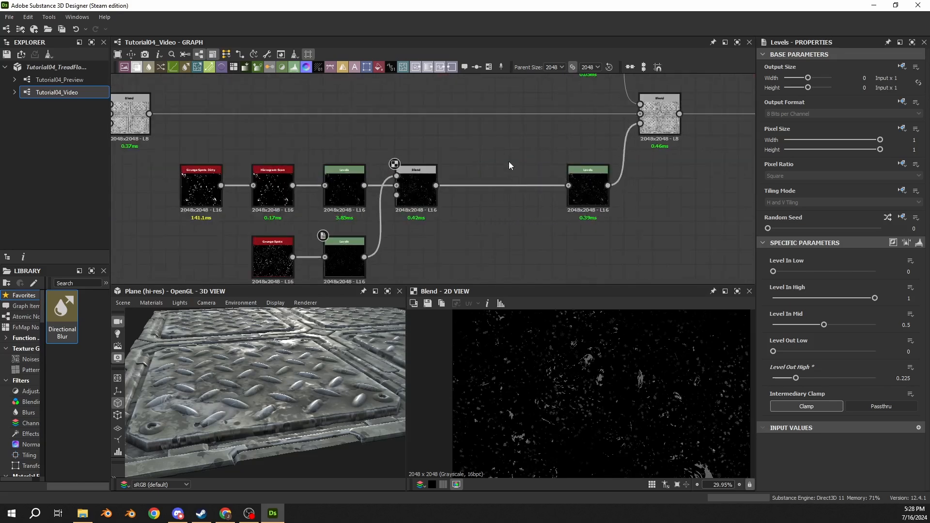
pyautogui.press('space')
pyautogui.write('vec')
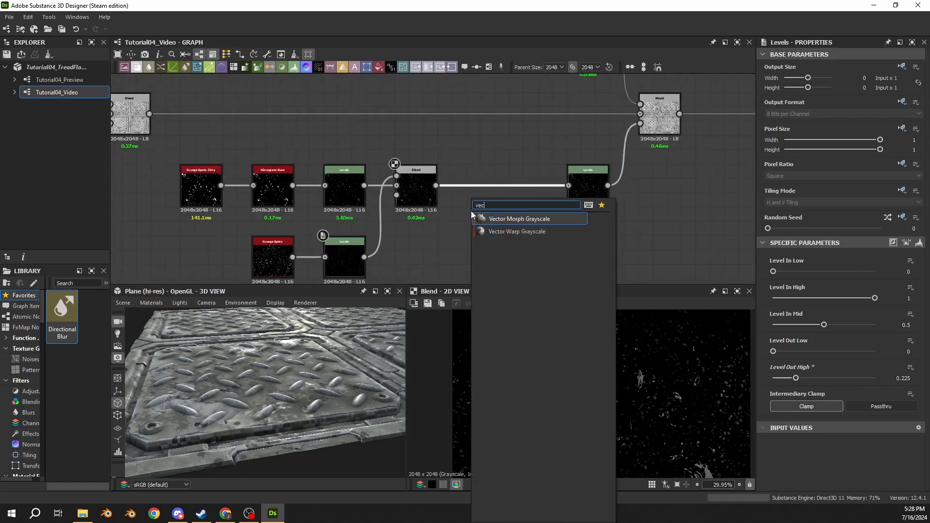
pyautogui.click(503, 231)
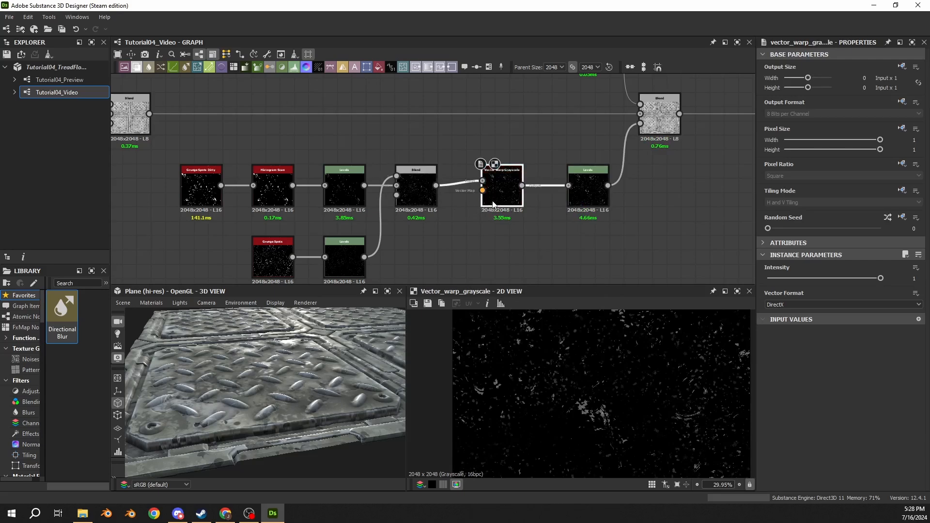
# - Extend the colored panel map's link with a dot node and connect it to the new Vector Warp Grayscale's Vector Map input
pyautogui.click(262, 260)
pyautogui.click(412, 196)
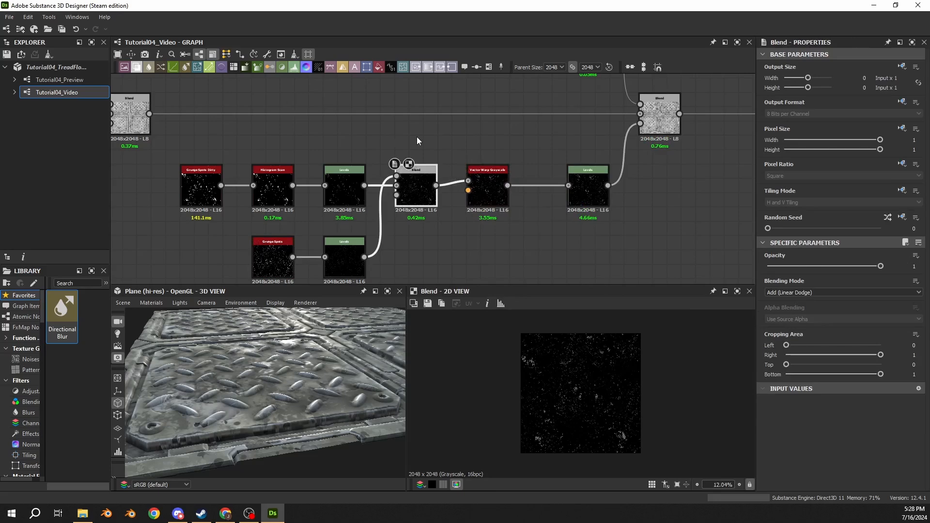
pyautogui.scroll(-6, 416, 137)
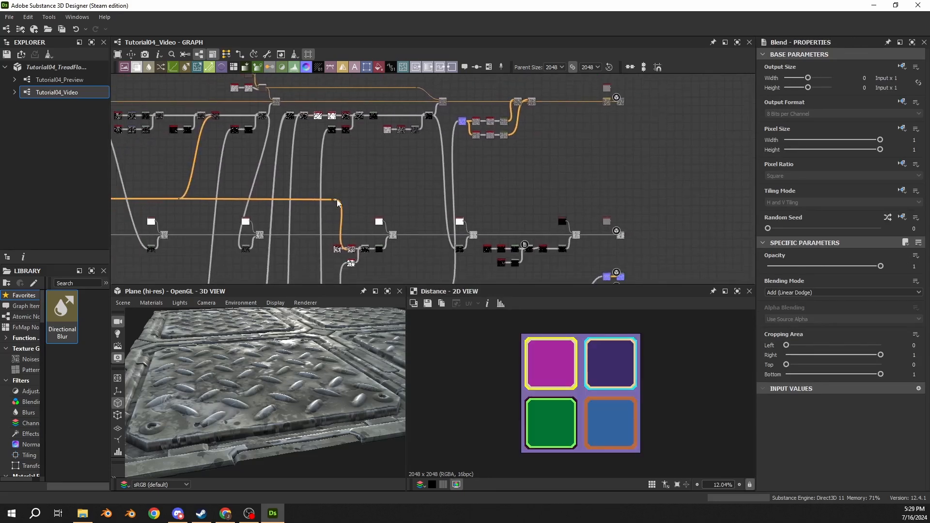
pyautogui.scroll(2, 337, 199)
pyautogui.moveTo(338, 199); pyautogui.dragTo(629, 210)
pyautogui.scroll(2, 508, 118)
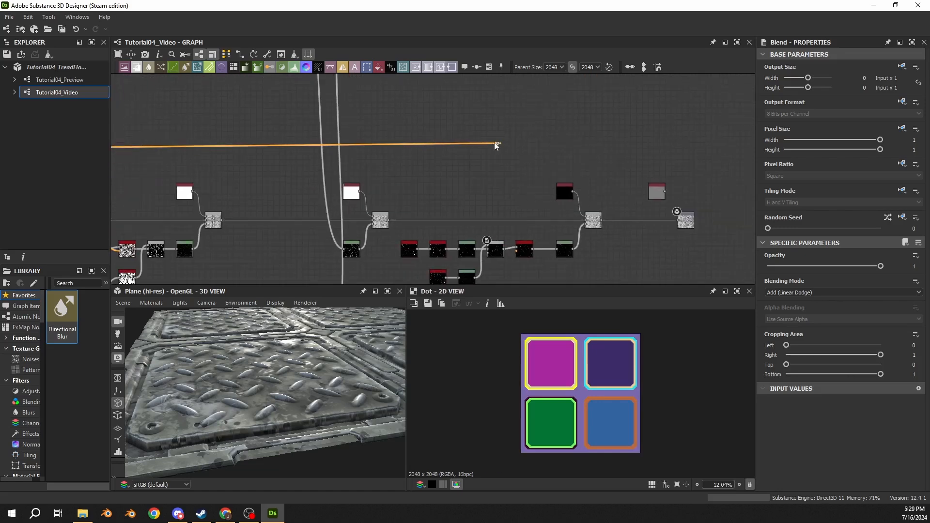
pyautogui.moveTo(500, 144); pyautogui.dragTo(523, 249)
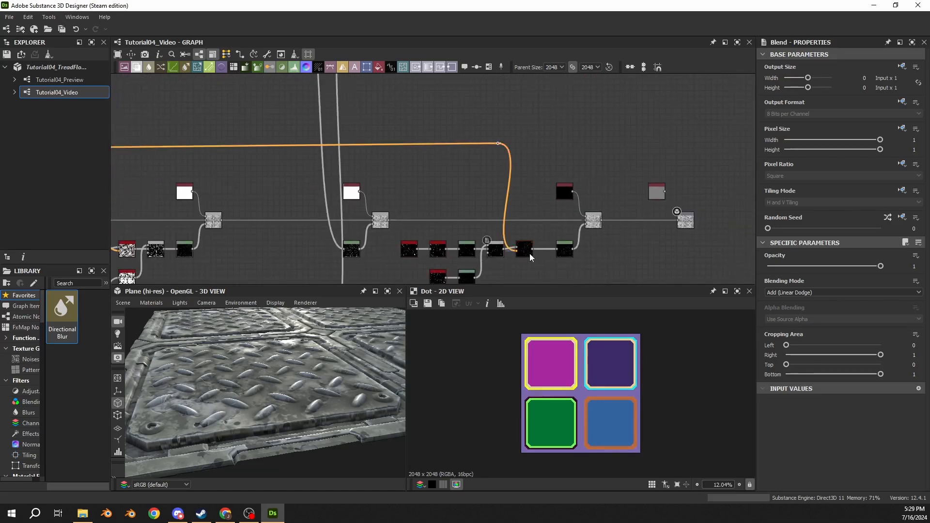
# - Preview the new Vector Warp Grayscale node and set its Intensity to 5
pyautogui.doubleClick(524, 249)
pyautogui.scroll(5, 622, 423)
pyautogui.scroll(1, 588, 404)
pyautogui.scroll(3, 557, 232)
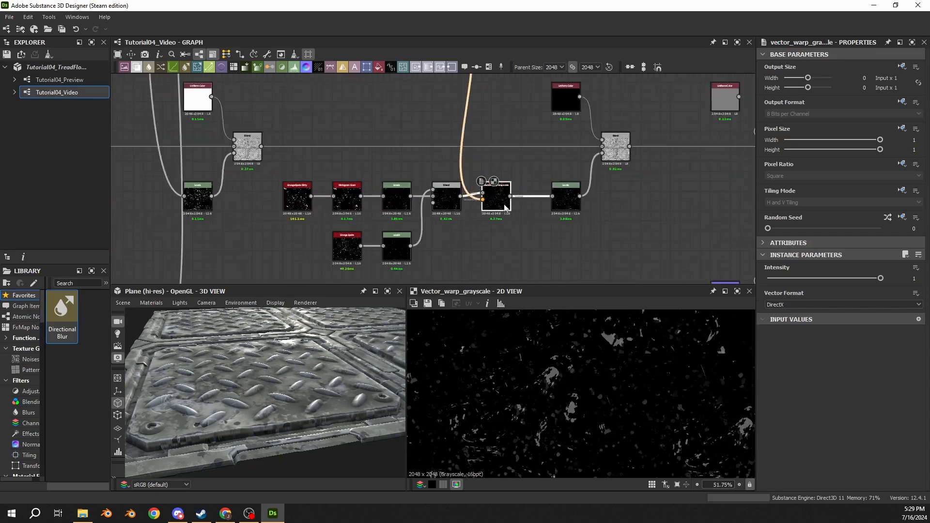
pyautogui.write('5')
pyautogui.press('Return')
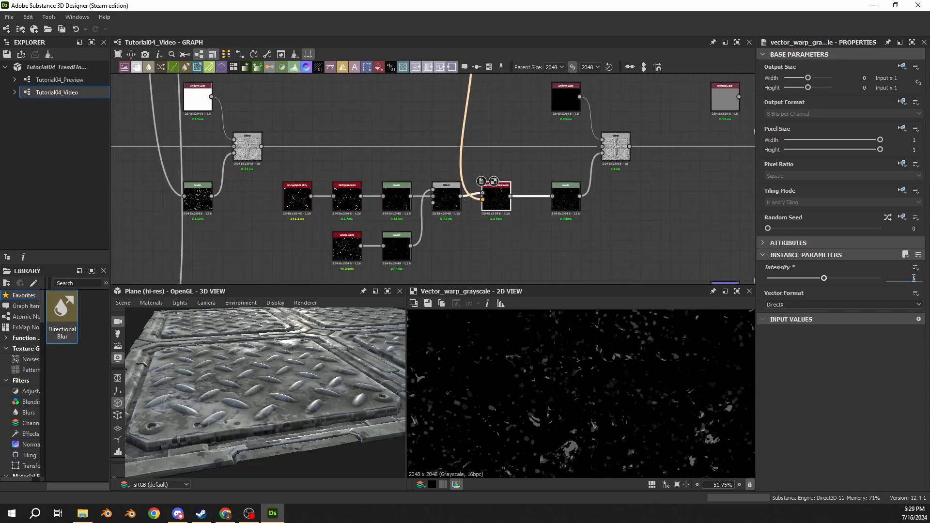
# - Set Intensity to 5 on the earlier Vector Warp Grayscale node after the grunge map, and preview it
pyautogui.scroll(-8, 592, 370)
pyautogui.moveTo(417, 150); pyautogui.dragTo(732, 192, button='middle')
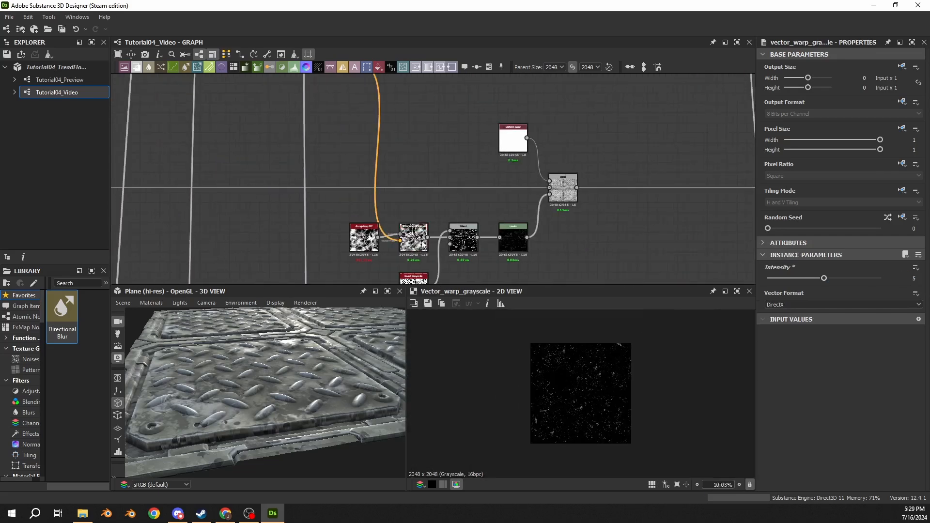
pyautogui.hotkey('ctrl', 'z')
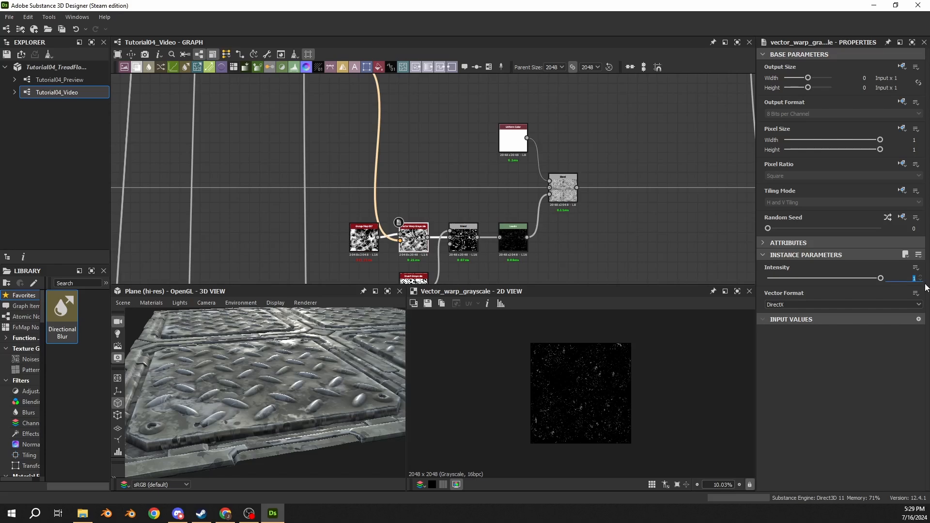
pyautogui.hotkey('ctrl', 'y')
pyautogui.scroll(-5, 423, 166)
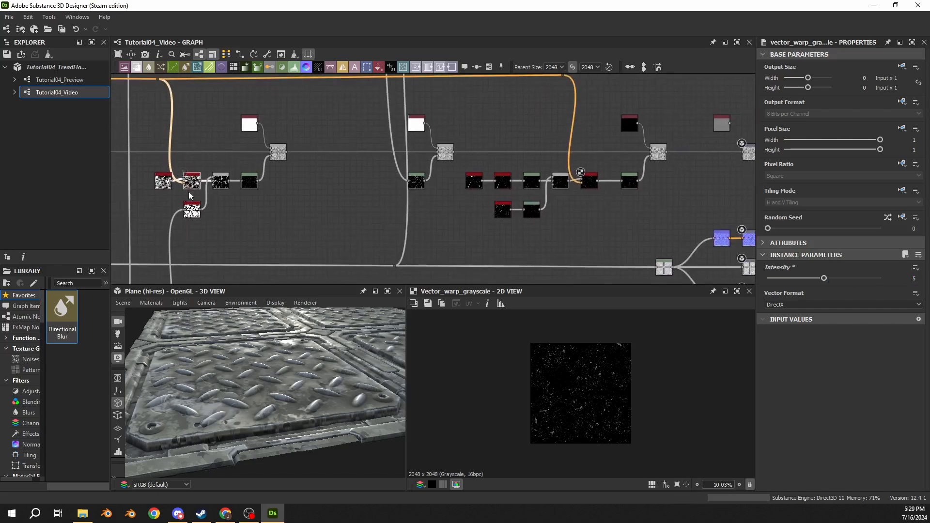
pyautogui.doubleClick(192, 180)
pyautogui.scroll(4, 557, 382)
pyautogui.moveTo(540, 239); pyautogui.dragTo(522, 245, button='middle')
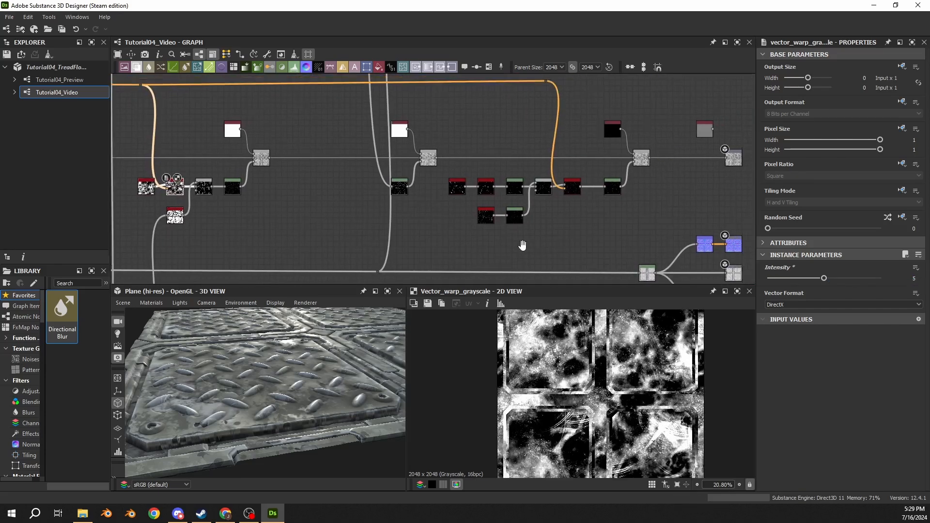
# - Compare the spot mask before and after the Vector Warp Grayscale node
pyautogui.scroll(2, 484, 218)
pyautogui.doubleClick(461, 189)
pyautogui.scroll(1, 530, 211)
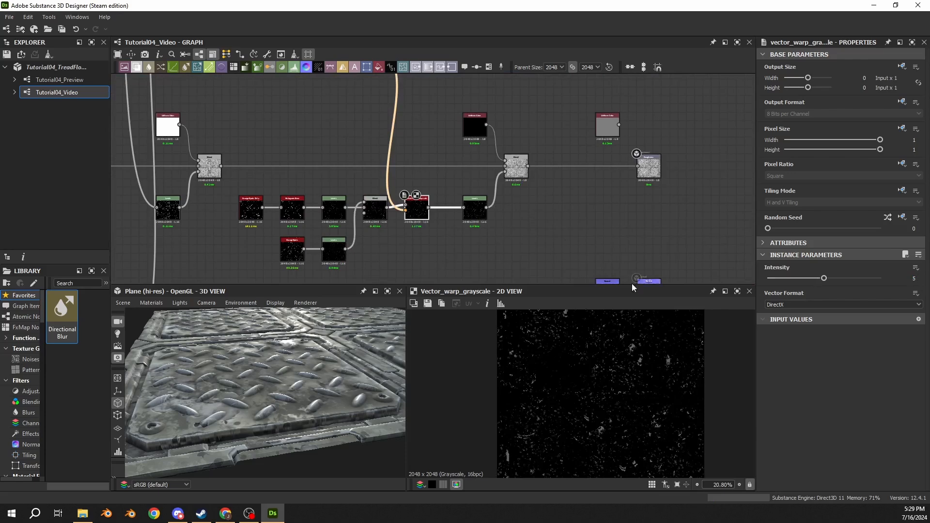
pyautogui.scroll(3, 374, 238)
pyautogui.doubleClick(380, 193)
pyautogui.doubleClick(441, 194)
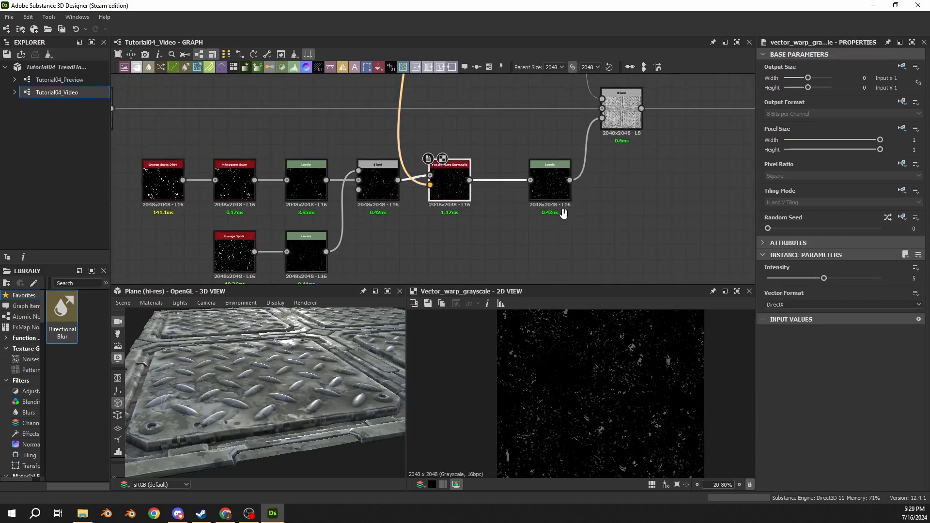
pyautogui.scroll(-2, 563, 214)
# - Move the Levels, black Uniform Color and last Blend nodes closer to the Vector Warp Grayscale node, and preview that Blend
pyautogui.click(521, 228)
pyautogui.scroll(-3, 539, 230)
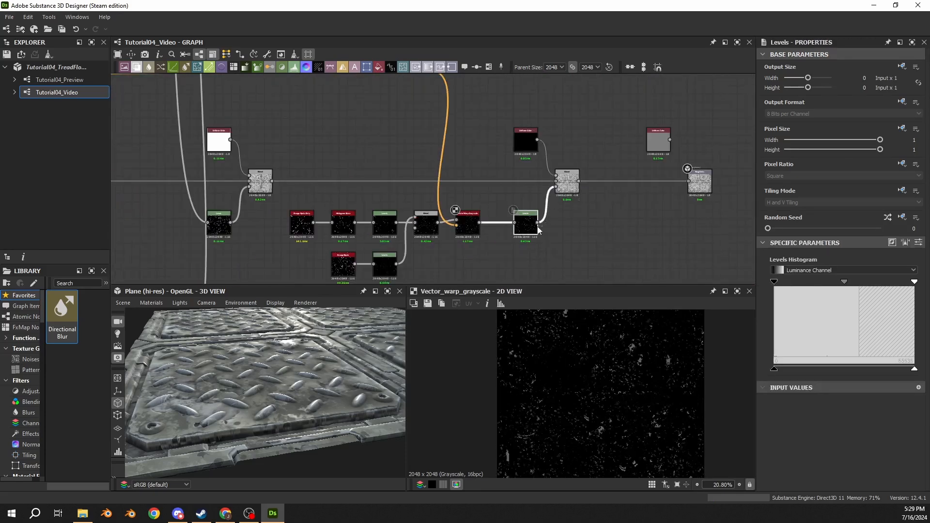
pyautogui.moveTo(589, 119); pyautogui.dragTo(509, 228)
pyautogui.click(546, 190)
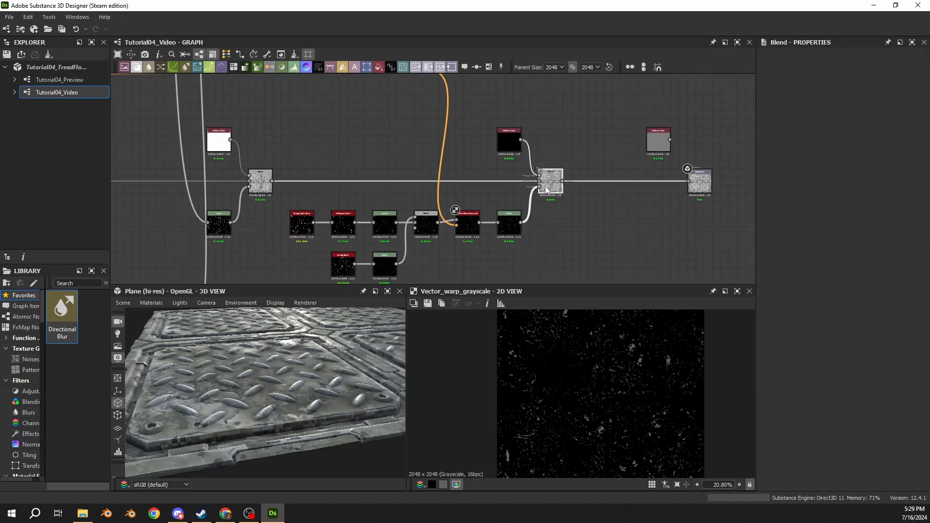
pyautogui.doubleClick(546, 190)
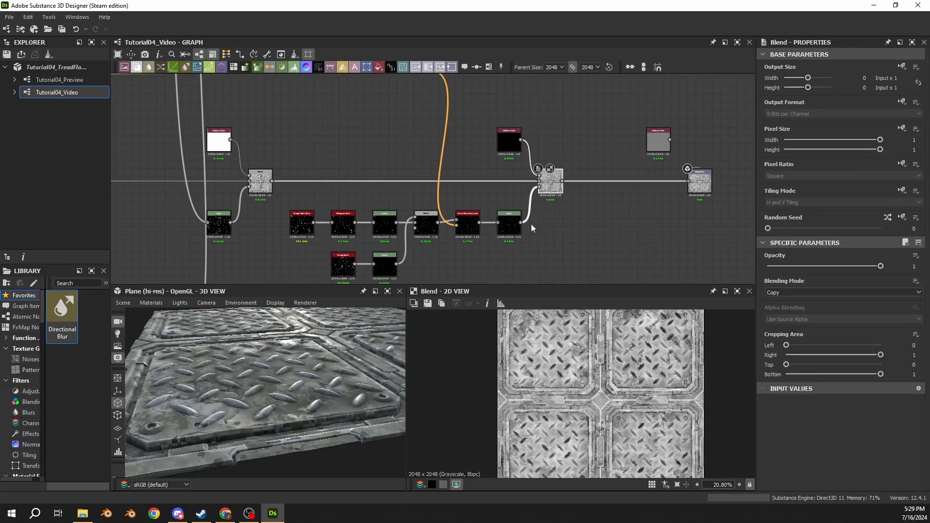
# - Try auto-leveling the Levels node after the spot mask's Vector Warp Grayscale, and undo it
pyautogui.scroll(3, 520, 228)
pyautogui.doubleClick(512, 226)
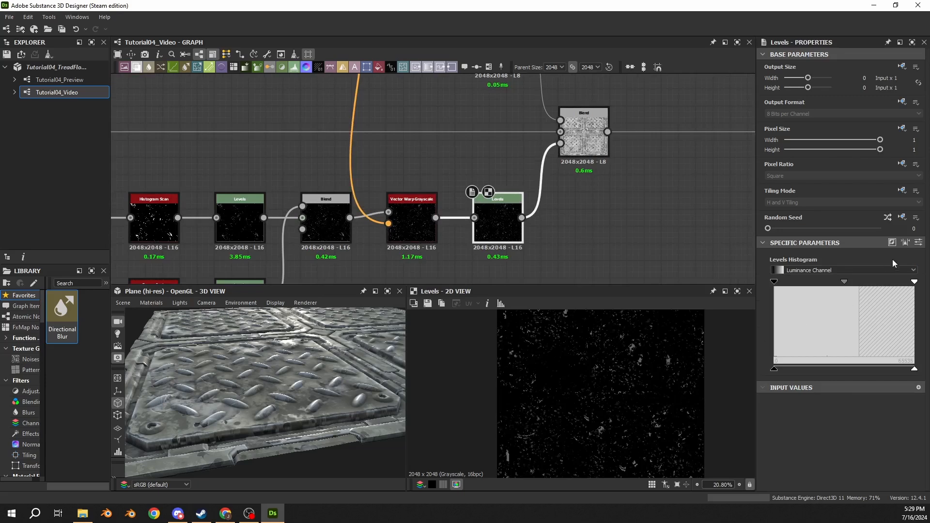
pyautogui.click(905, 243)
pyautogui.hotkey('ctrl', 'z')
# - Enlarge the 3D and 2D views and inspect the spots and wear on the tread surface
pyautogui.moveTo(301, 358); pyautogui.dragTo(275, 374)
pyautogui.moveTo(284, 286); pyautogui.dragTo(292, 157)
pyautogui.scroll(4, 274, 351)
pyautogui.moveTo(275, 350); pyautogui.dragTo(284, 314)
pyautogui.scroll(-6, 287, 327)
pyautogui.scroll(2, 292, 332)
pyautogui.scroll(3, 225, 285)
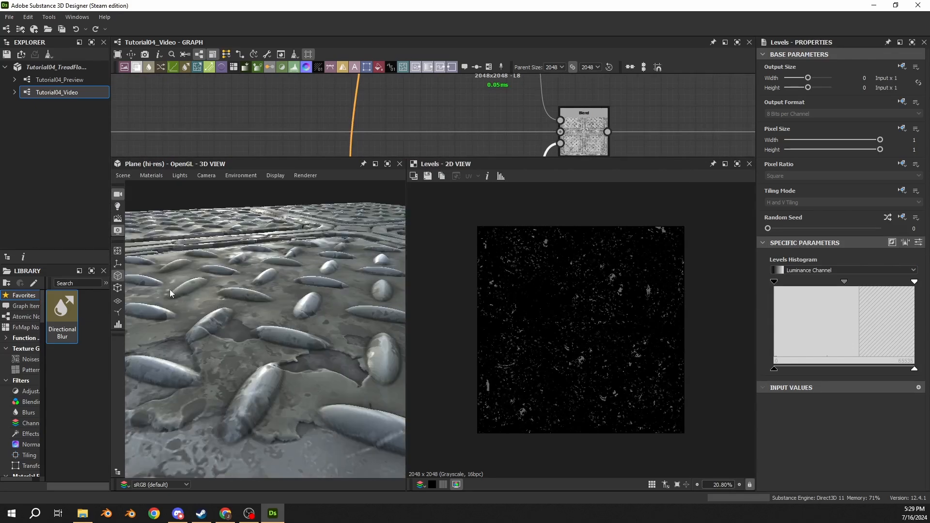
pyautogui.click(581, 138)
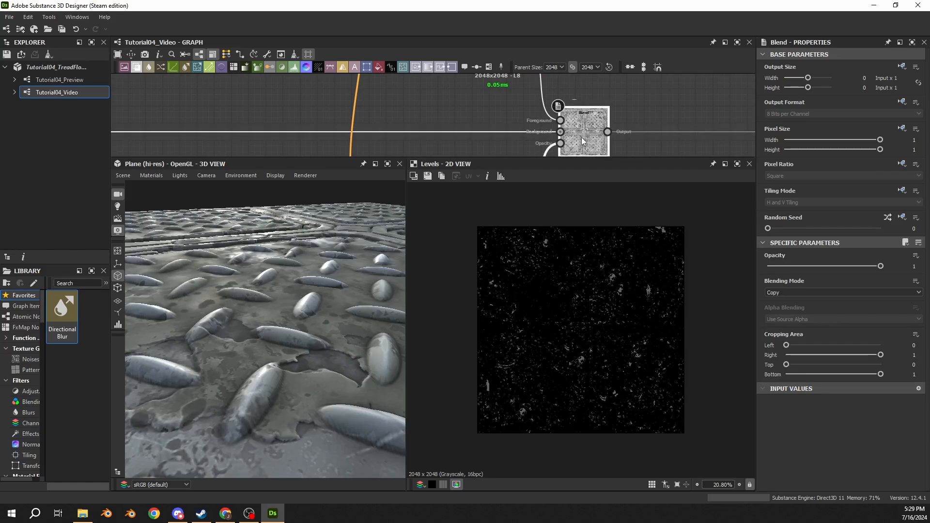
pyautogui.scroll(-3, 318, 324)
pyautogui.moveTo(314, 324); pyautogui.dragTo(310, 324)
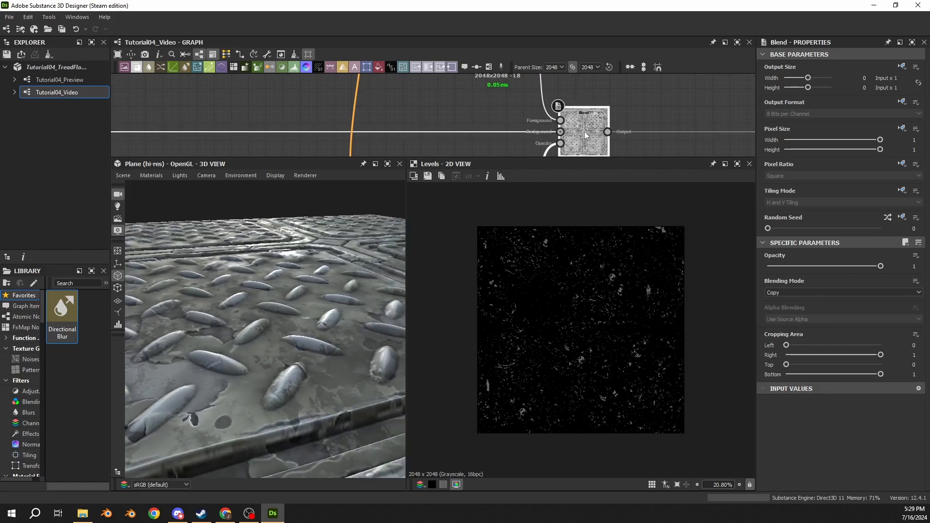
# - Preview the last Blend and auto-level the warped spot mask's Levels node, checking the 3D surface
pyautogui.doubleClick(585, 132)
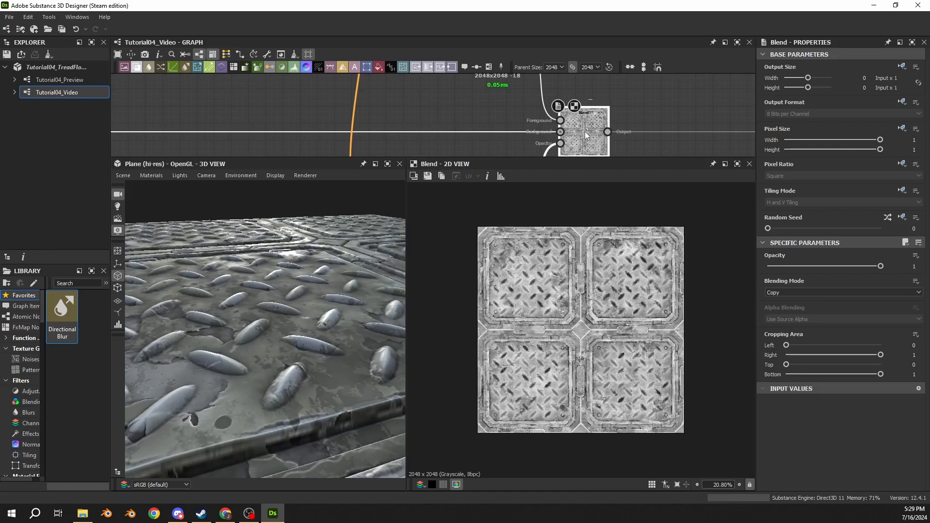
pyautogui.scroll(-2, 467, 148)
pyautogui.moveTo(467, 148); pyautogui.dragTo(472, 89, button='middle')
pyautogui.click(492, 134)
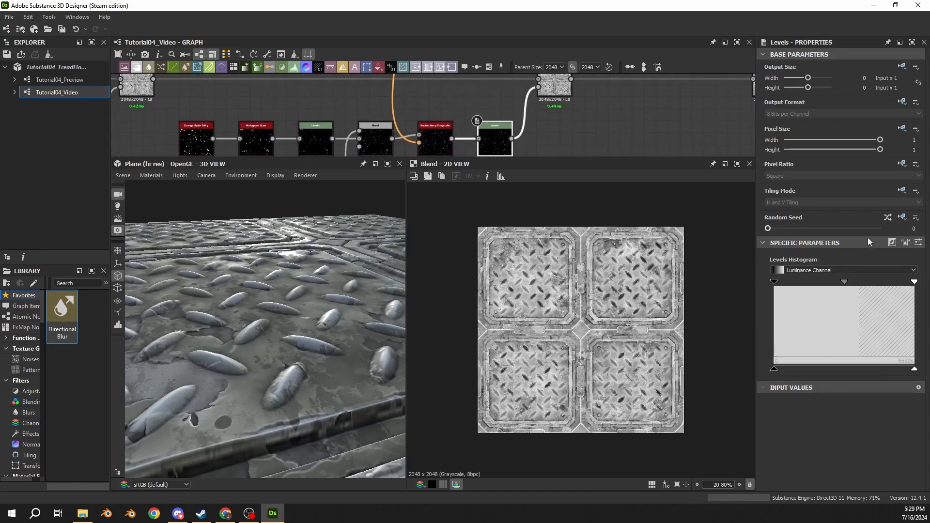
pyautogui.click(905, 242)
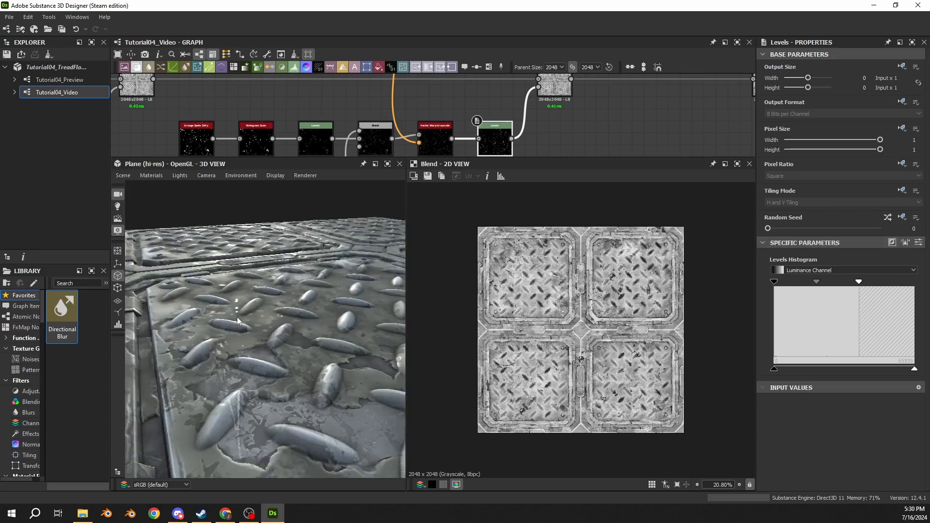
pyautogui.moveTo(269, 321); pyautogui.dragTo(212, 311)
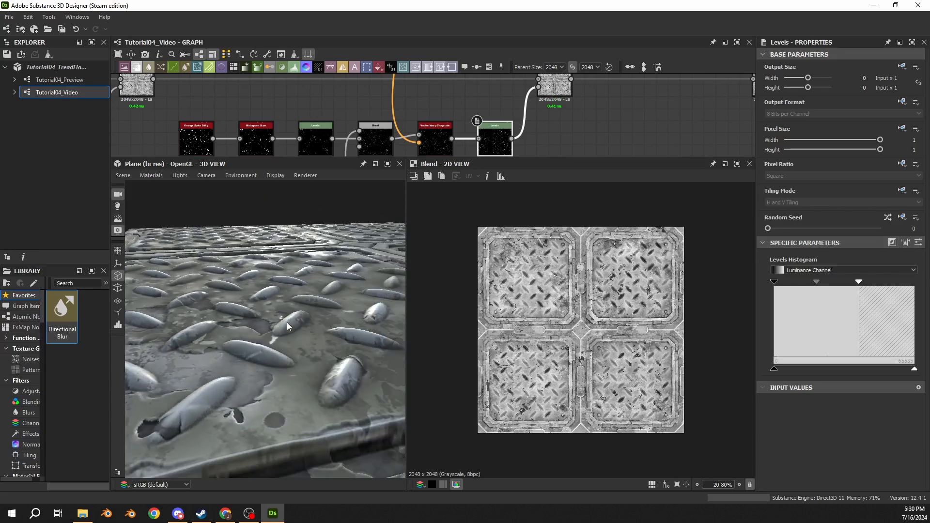
pyautogui.moveTo(281, 327); pyautogui.dragTo(315, 293)
# - Enlarge the graph area and insert a Sharpen node between the last Blend and the Roughness output
pyautogui.click(550, 87)
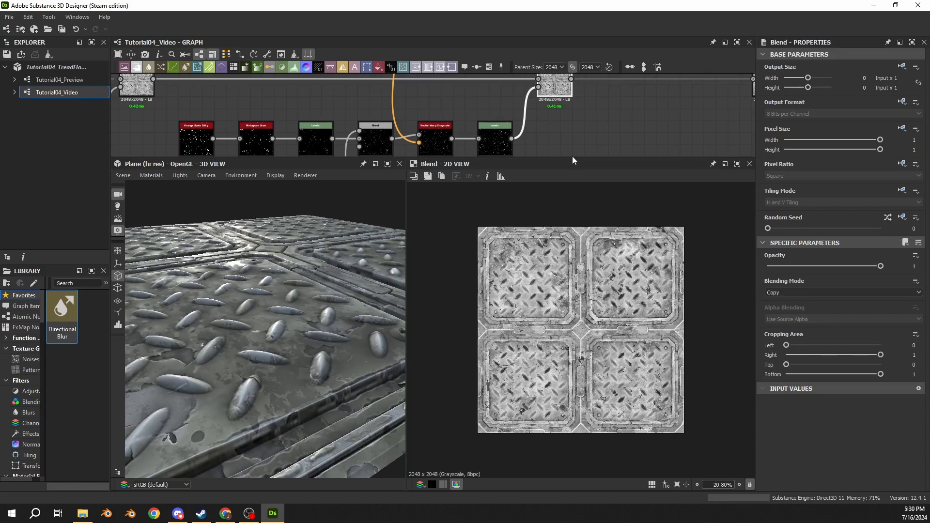
pyautogui.moveTo(571, 158); pyautogui.dragTo(571, 276)
pyautogui.moveTo(674, 91); pyautogui.dragTo(521, 144, button='middle')
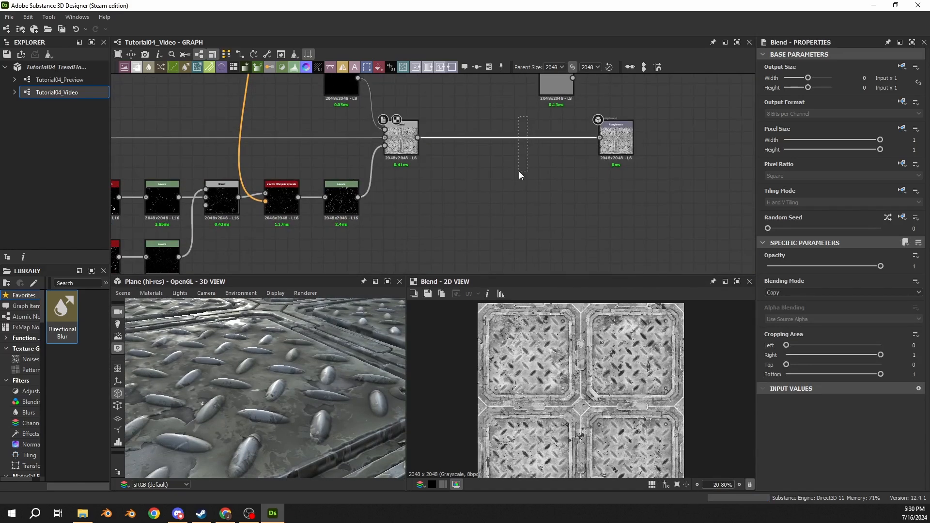
pyautogui.press('space')
pyautogui.write('sharp')
pyautogui.press('Return')
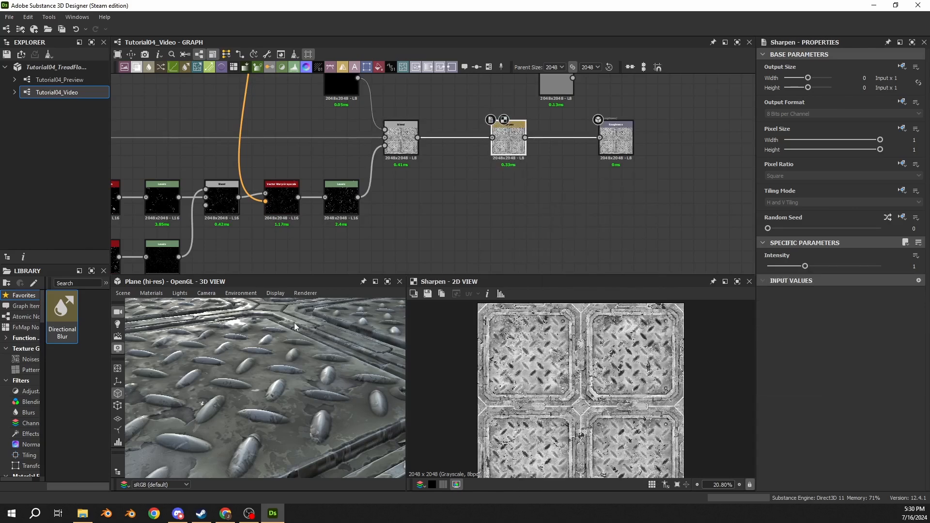
# - Toggle the Sharpen node off and on and compare the surface detail on the treads up close in the 3D view
pyautogui.moveTo(295, 325); pyautogui.dragTo(300, 370)
pyautogui.moveTo(308, 338); pyautogui.dragTo(252, 344)
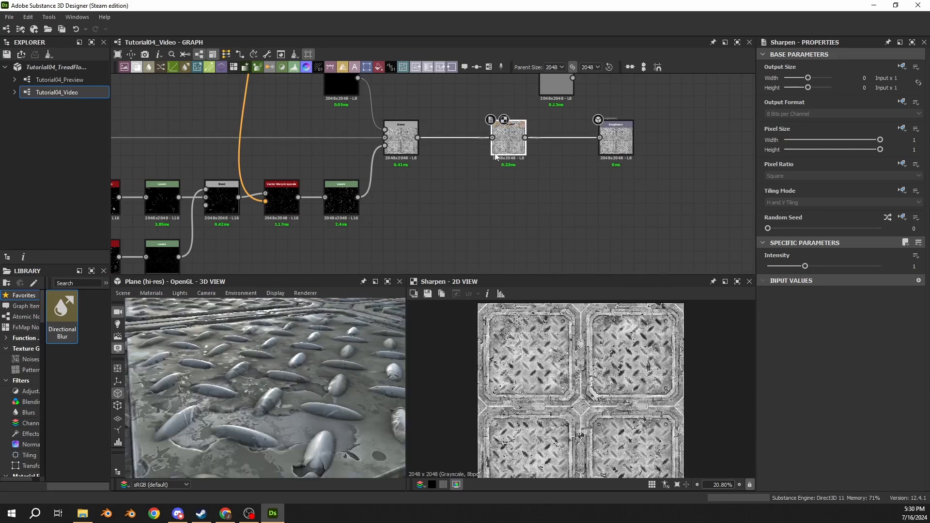
pyautogui.hotkey('shift', 'd')
pyautogui.hotkey('shift', 'd')
pyautogui.scroll(5, 164, 391)
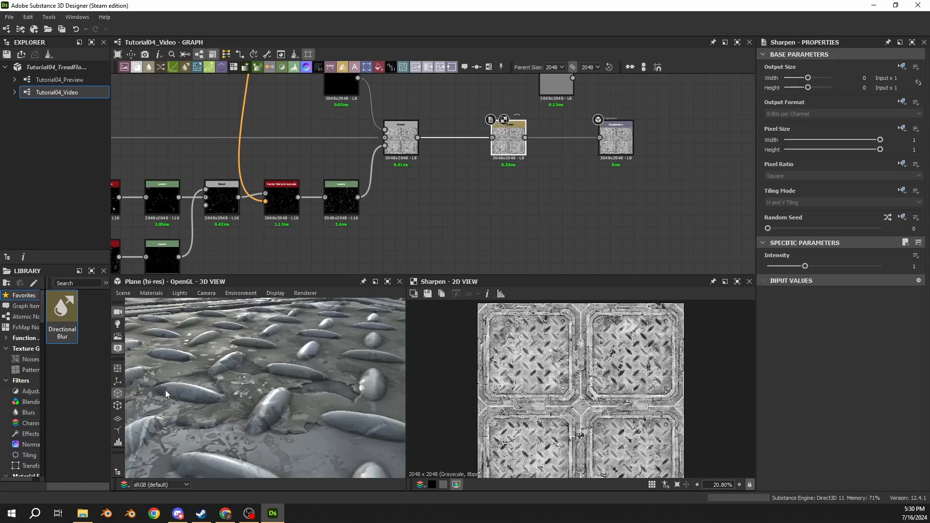
pyautogui.moveTo(179, 384); pyautogui.dragTo(236, 405)
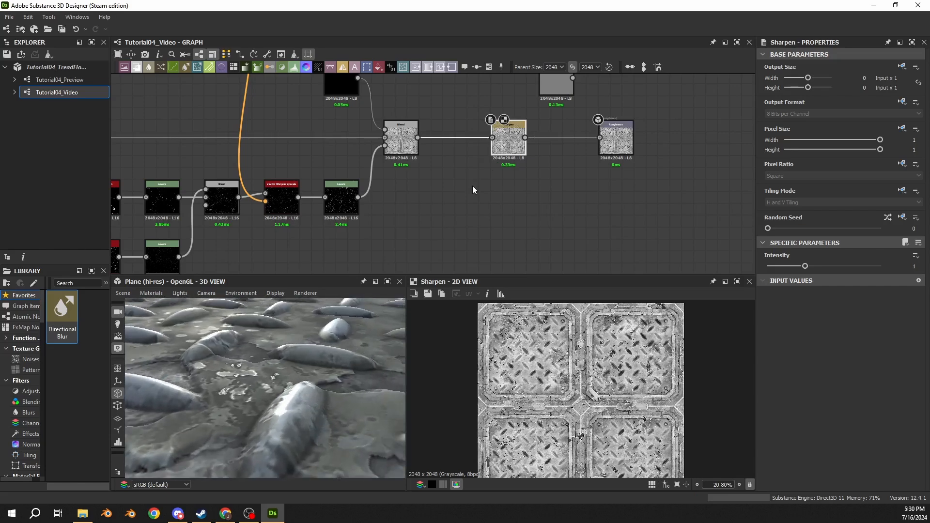
pyautogui.hotkey('shift', 'd')
pyautogui.hotkey('shift', 'd')
pyautogui.hotkey('shift', 'd')
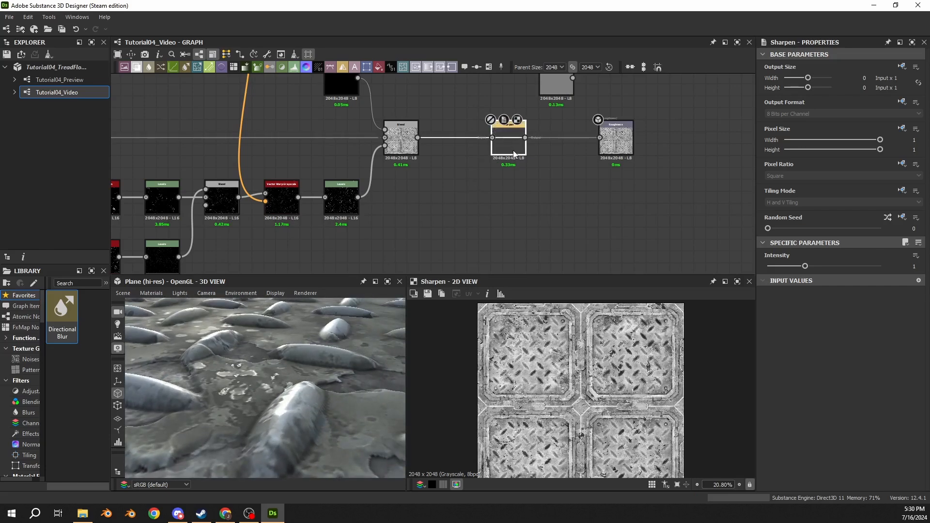
pyautogui.hotkey('shift', 'd')
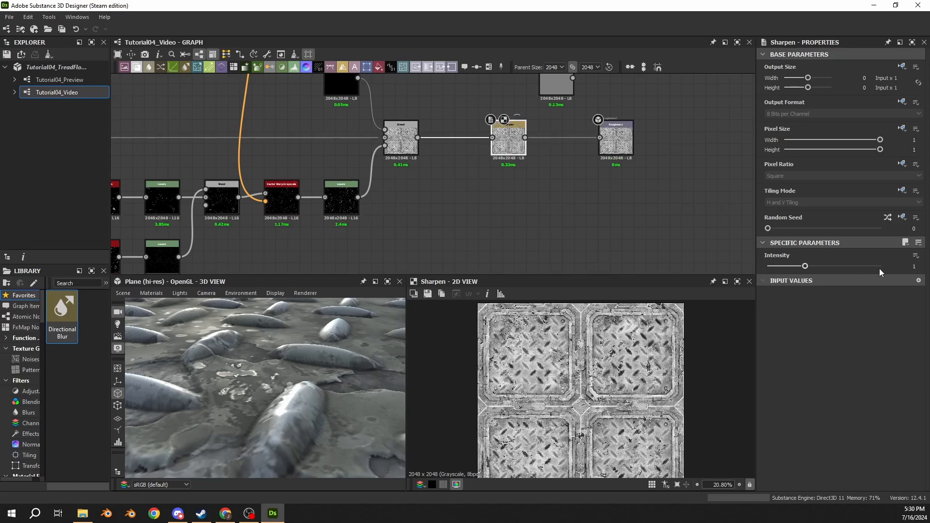
# - Set the Sharpen node's intensity to 0.5 and check the whole floor in the 3D view
pyautogui.click(914, 267)
pyautogui.write('0.5')
pyautogui.press('Return')
pyautogui.scroll(-3, 241, 381)
pyautogui.scroll(-5, 241, 381)
pyautogui.moveTo(254, 378); pyautogui.dragTo(259, 425)
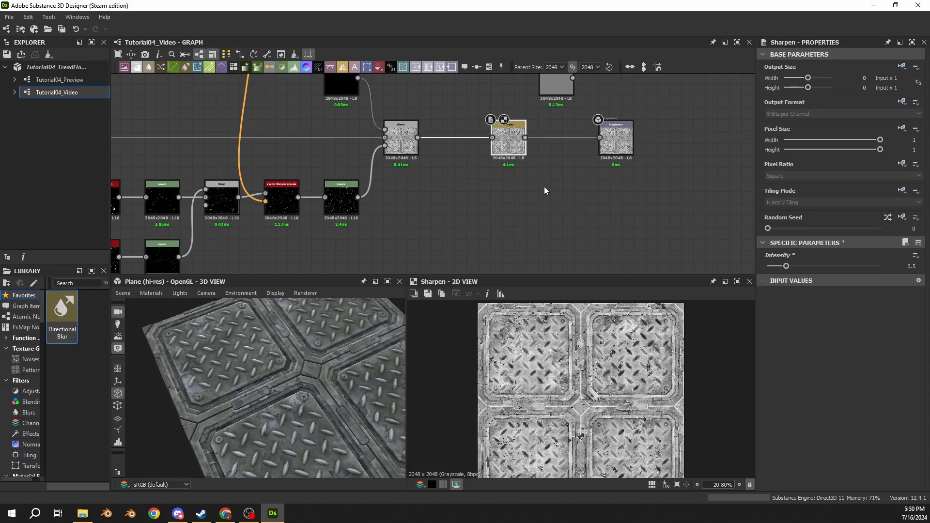
# - Preview the Roughness output in the 2D view and inspect the panels' reflections on the 3D plane
pyautogui.moveTo(544, 188); pyautogui.dragTo(505, 237, button='middle')
pyautogui.click(525, 140)
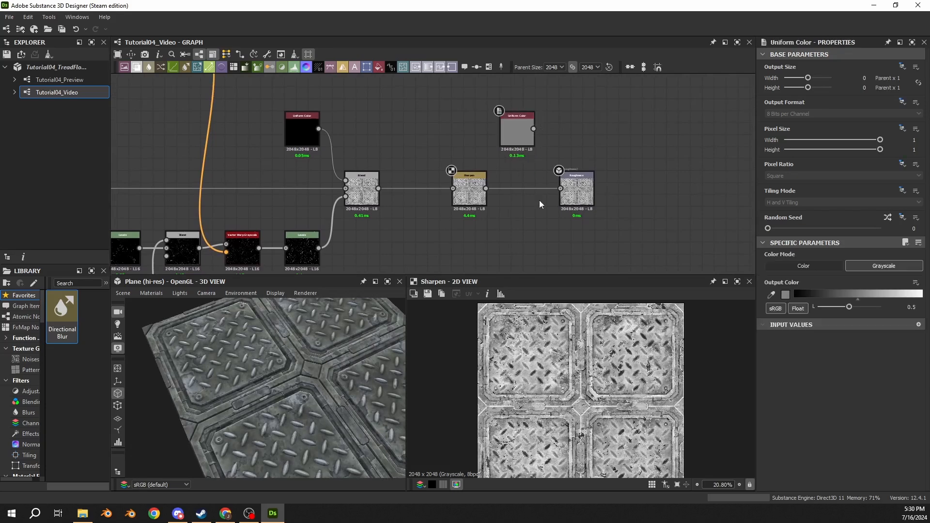
pyautogui.scroll(-2, 538, 233)
pyautogui.doubleClick(570, 199)
pyautogui.scroll(-1, 621, 376)
pyautogui.moveTo(266, 385); pyautogui.dragTo(281, 346)
pyautogui.moveTo(469, 254); pyautogui.dragTo(474, 243, button='middle')
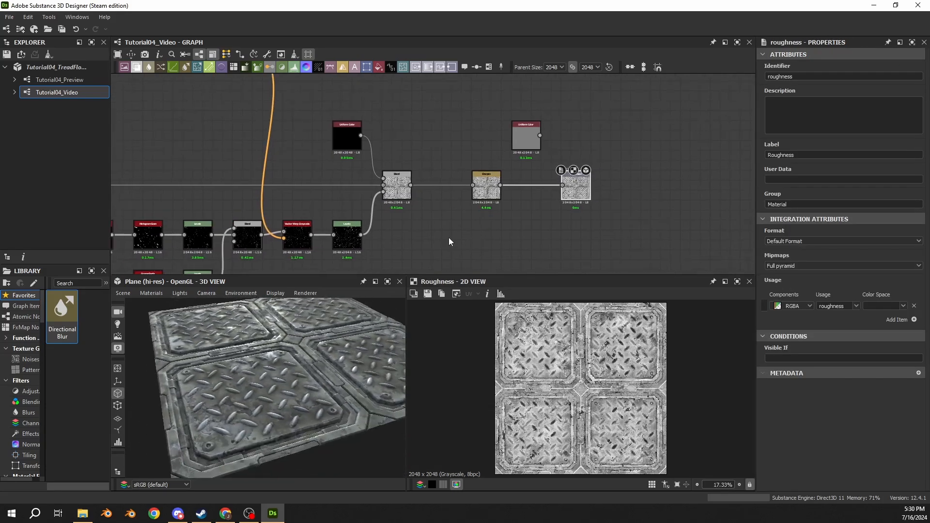